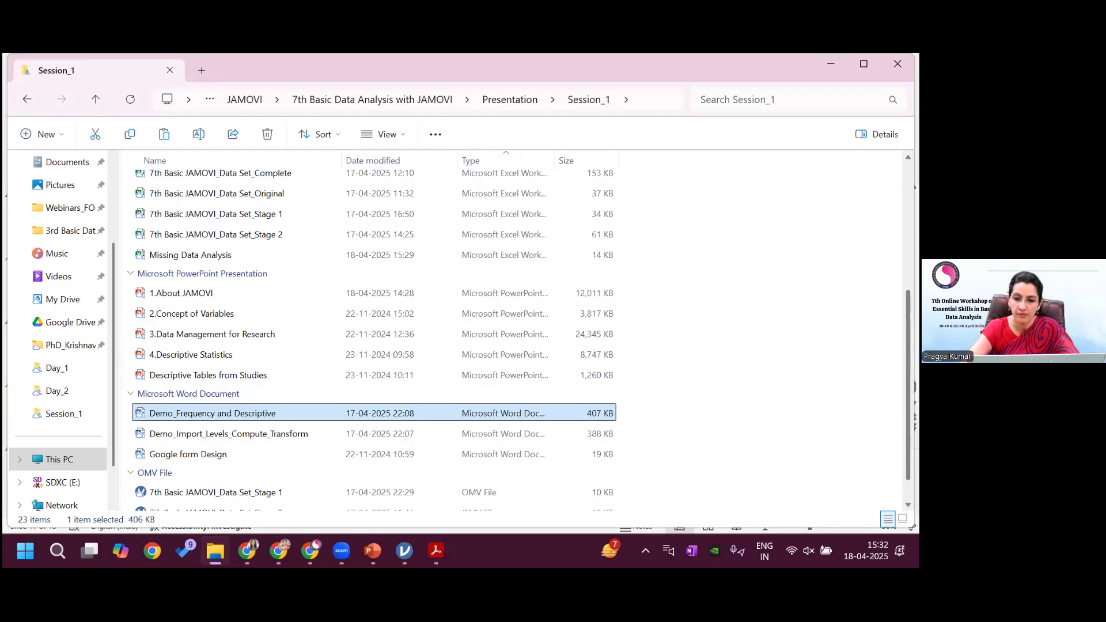
Circle the OMV file 6th Basic JAMOVI_Data Set_Stage 2 in the Session_1 folder with a freehand annotation, and clear the drawing.
scroll(519, 340, down, 2)
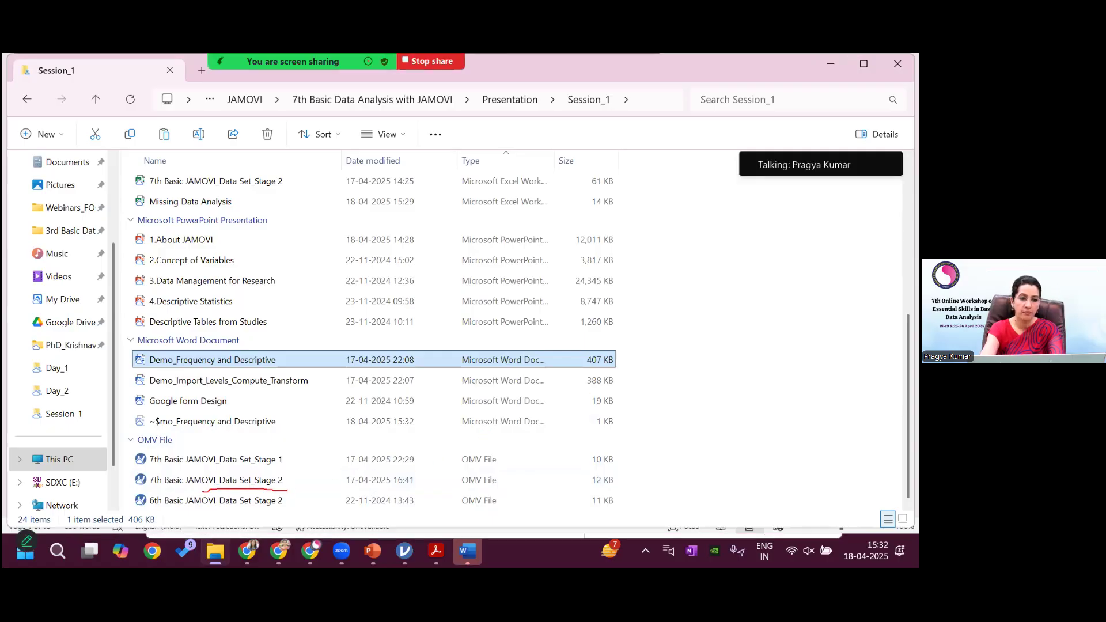
drag(152, 506, 268, 514)
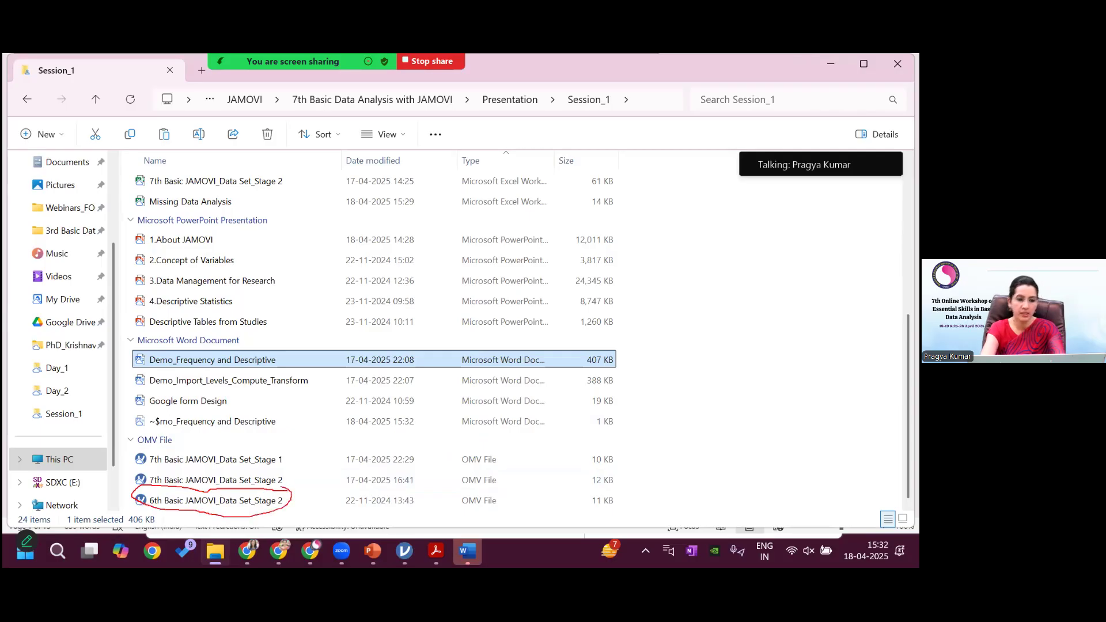
key(Escape)
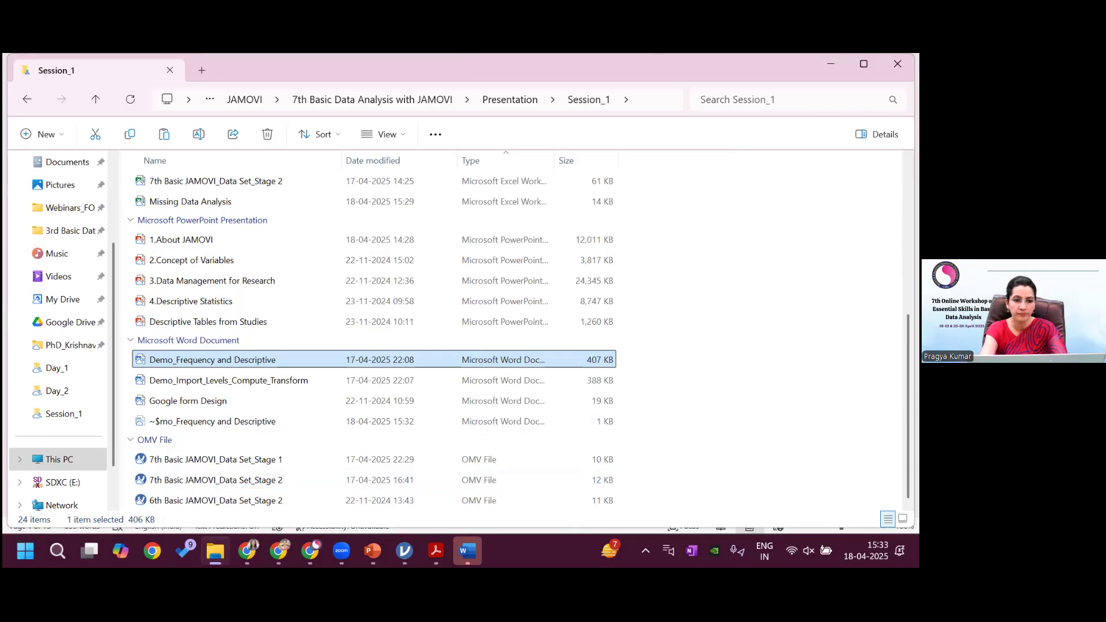
Switch to the Word document Demo_Frequency and Descriptive and view its list of frequency and percentage tables.
mouse_move(468, 550)
click(484, 483)
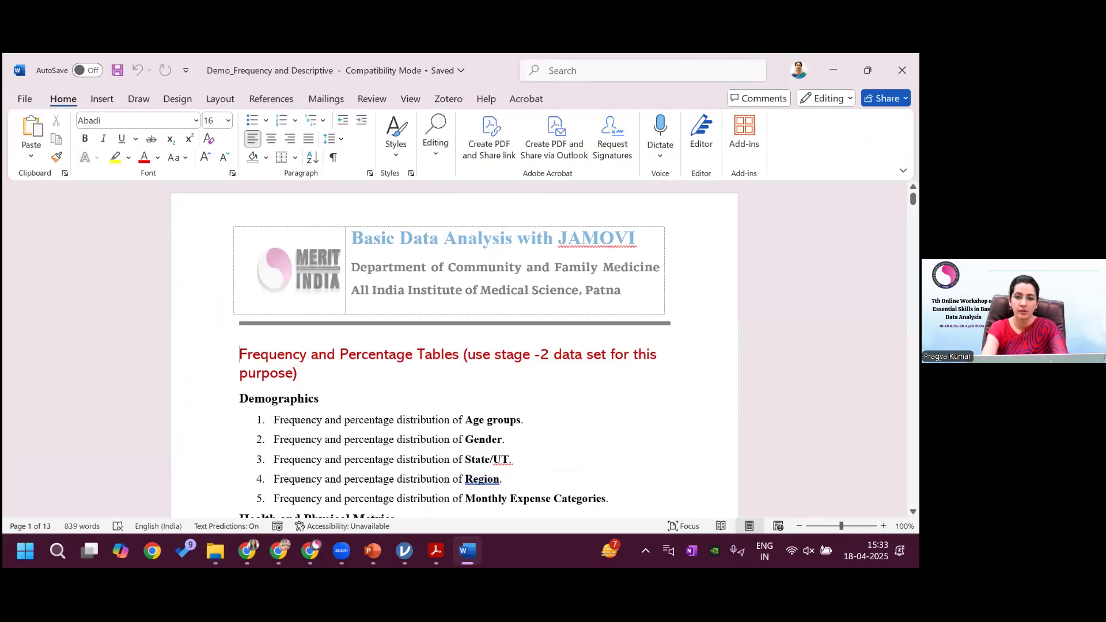
scroll(490, 397, down, 1)
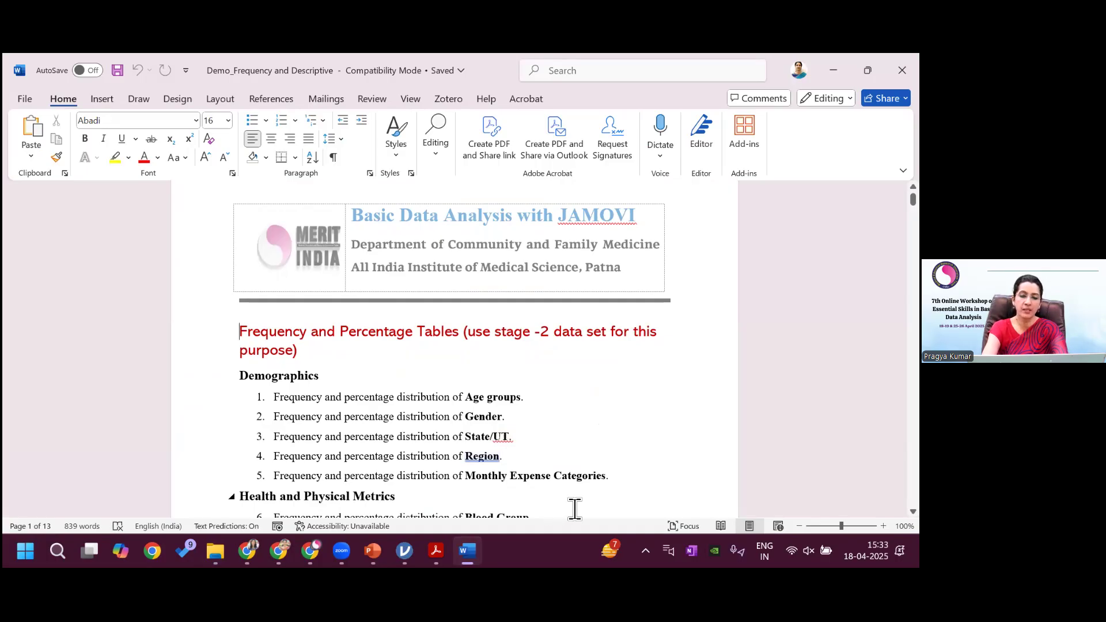
Switch to the 6th Basic JAMOVI_Data Set_Stage 2 data in jamovi, review the health variables, and select the PHQ Total column.
mouse_move(405, 550)
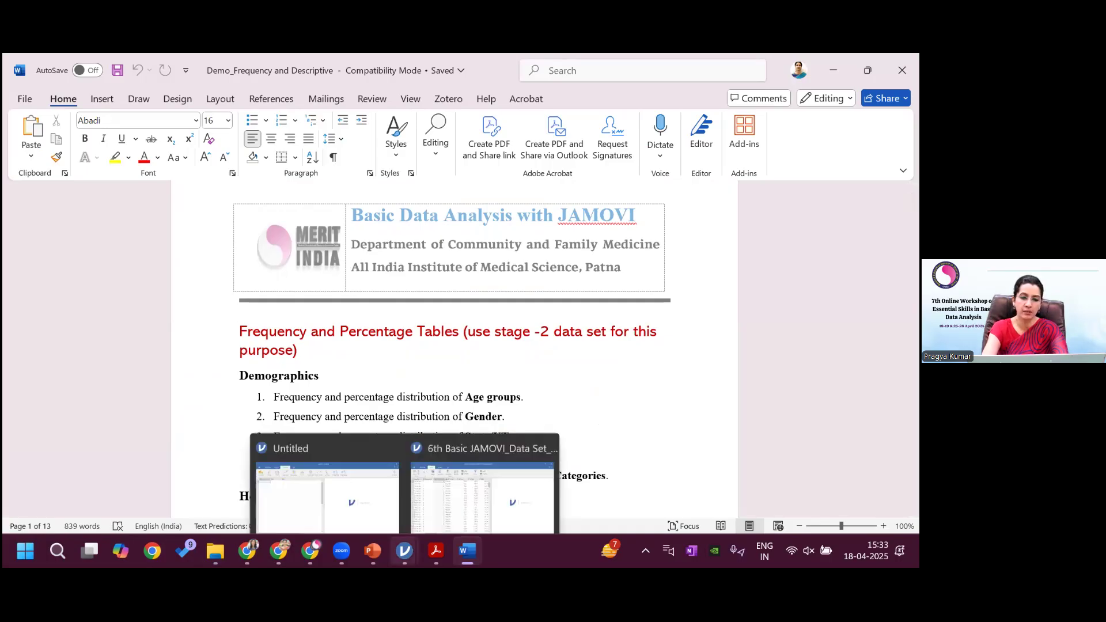
click(455, 503)
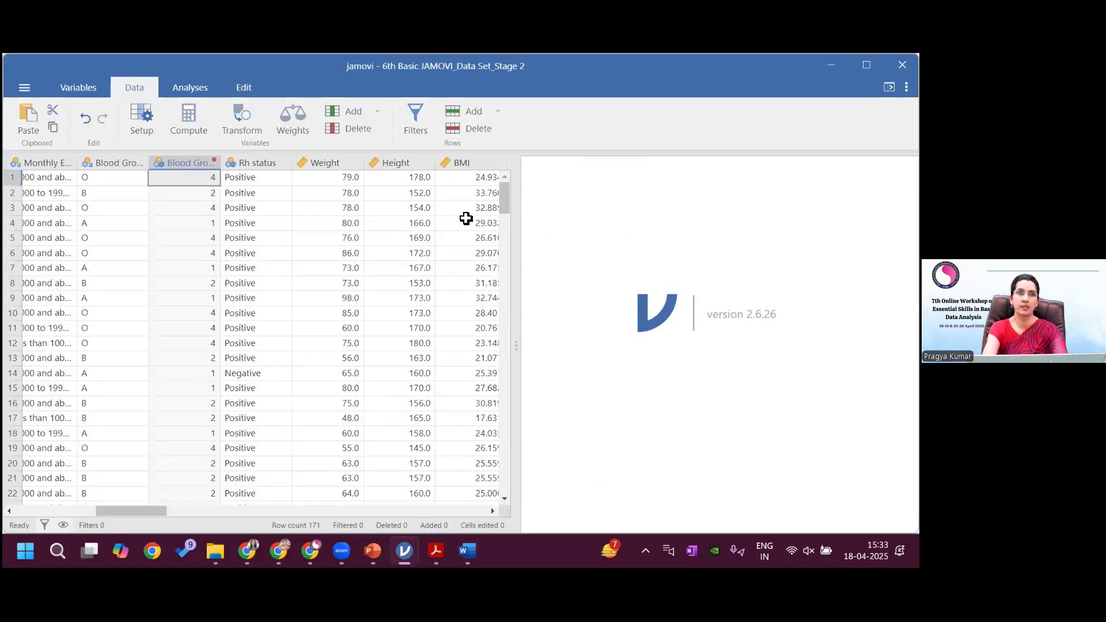
drag(150, 513, 232, 515)
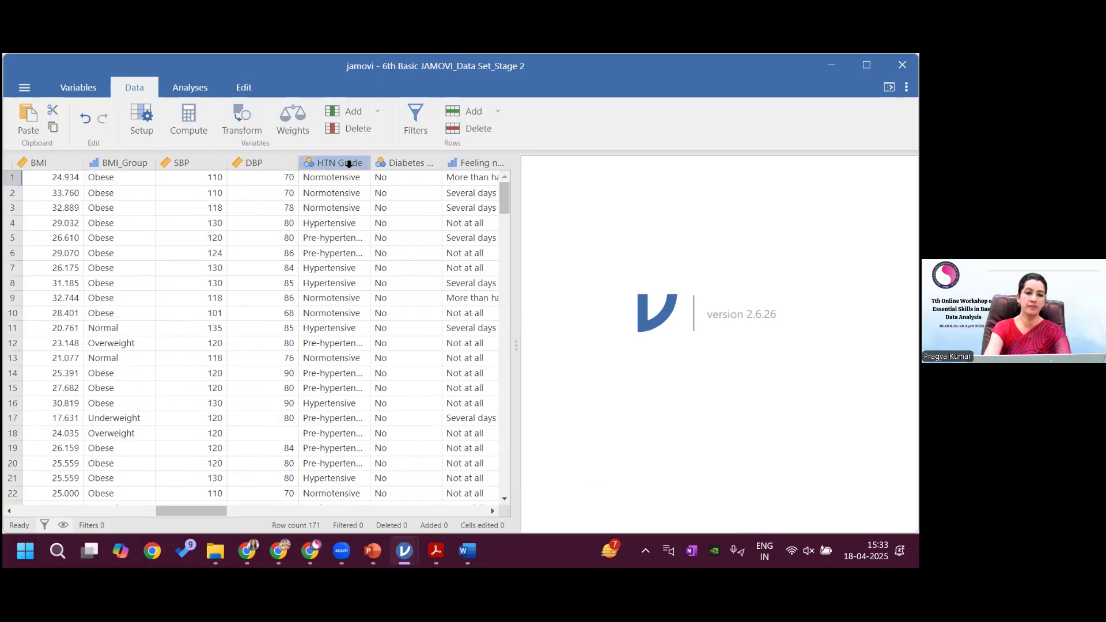
drag(186, 512, 206, 512)
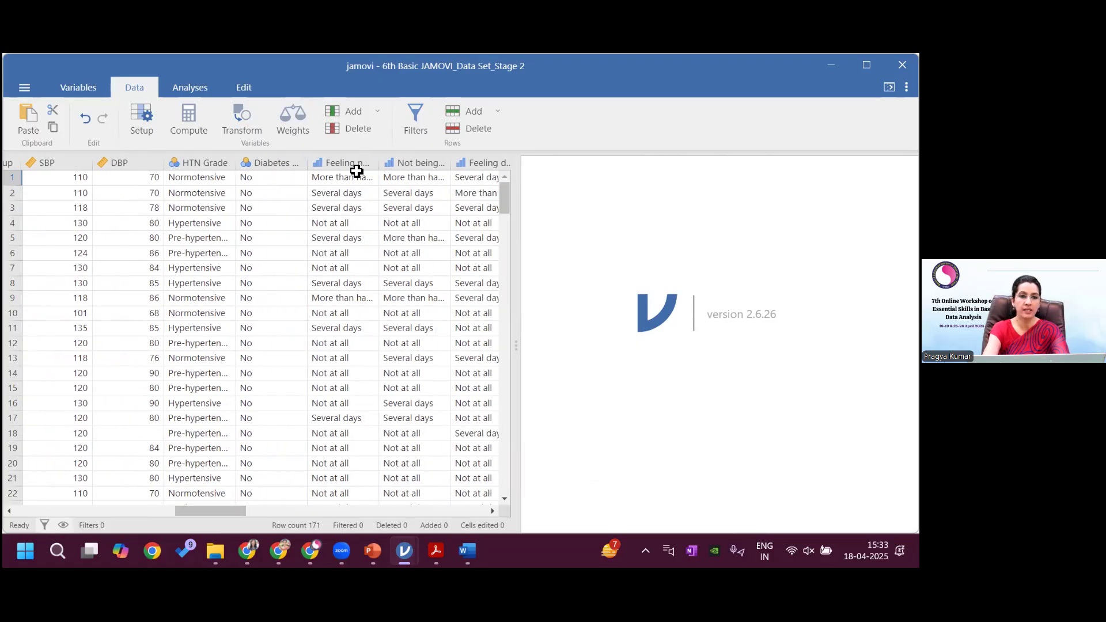
drag(223, 512, 263, 516)
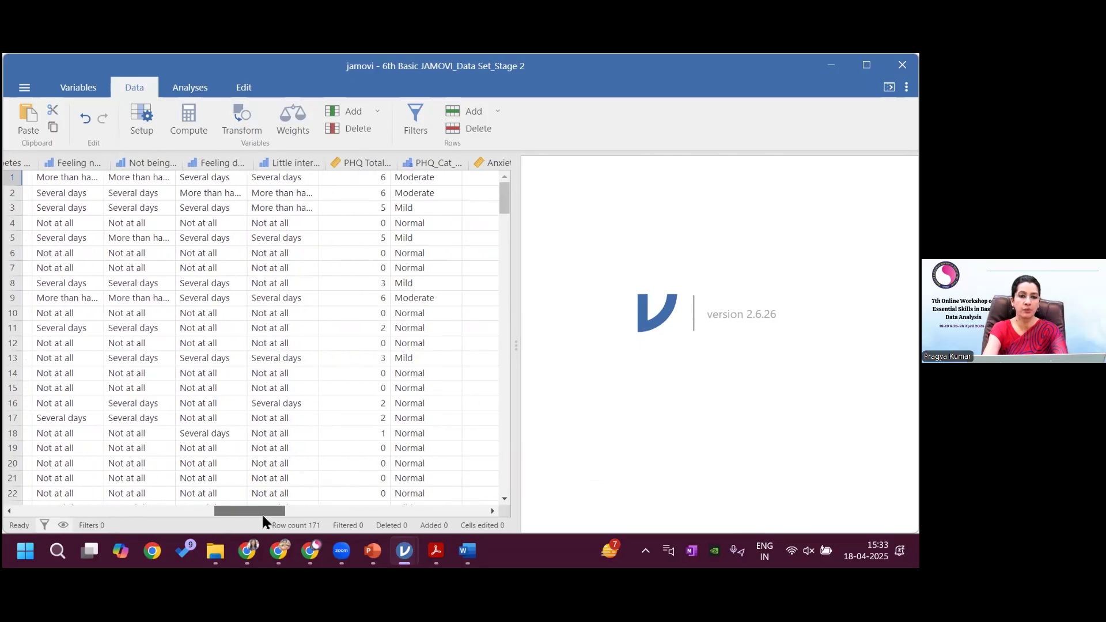
click(352, 171)
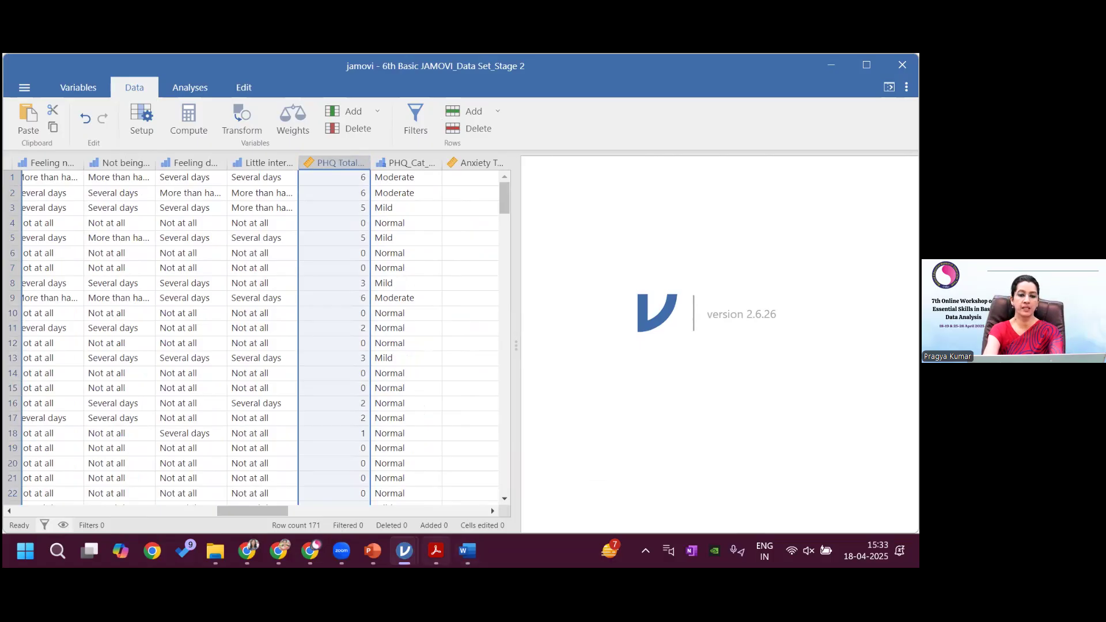
Switch to the Categorization Decision PDF in Acrobat and examine the PHQ-4 score ranges for Normal, Mild, Moderate and Severe.
mouse_move(436, 551)
click(451, 477)
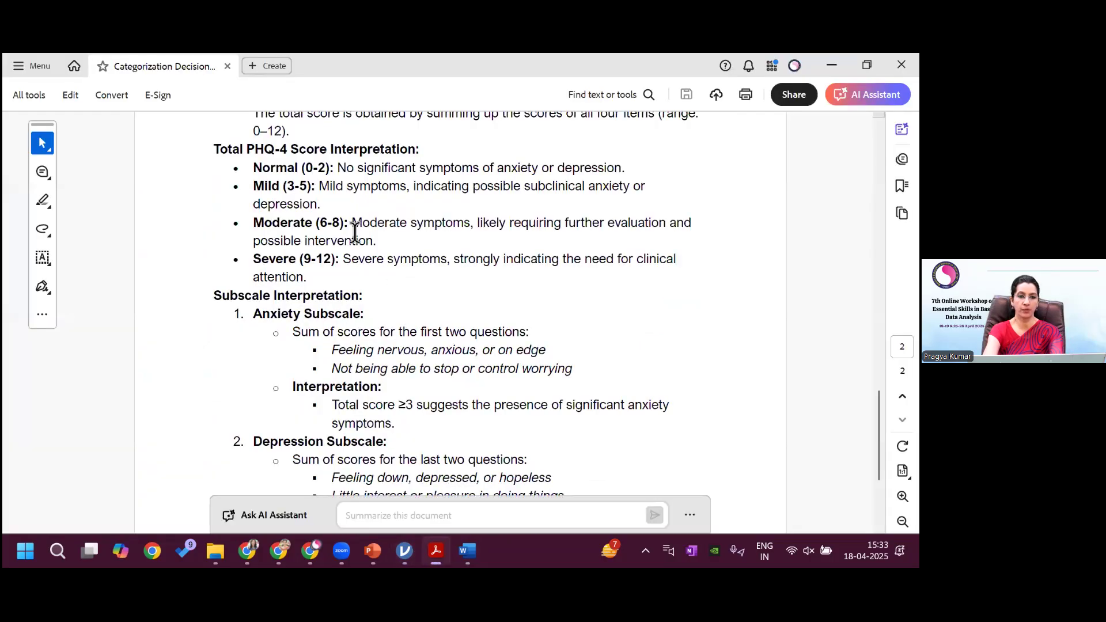
drag(305, 169, 446, 171)
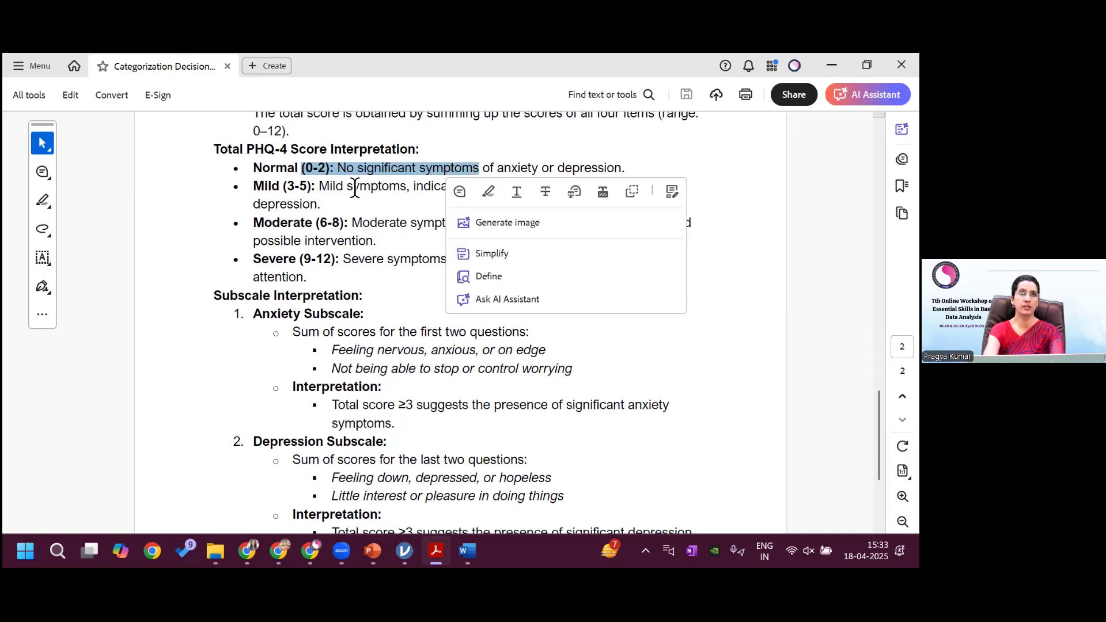
click(274, 199)
drag(284, 186, 344, 224)
click(307, 225)
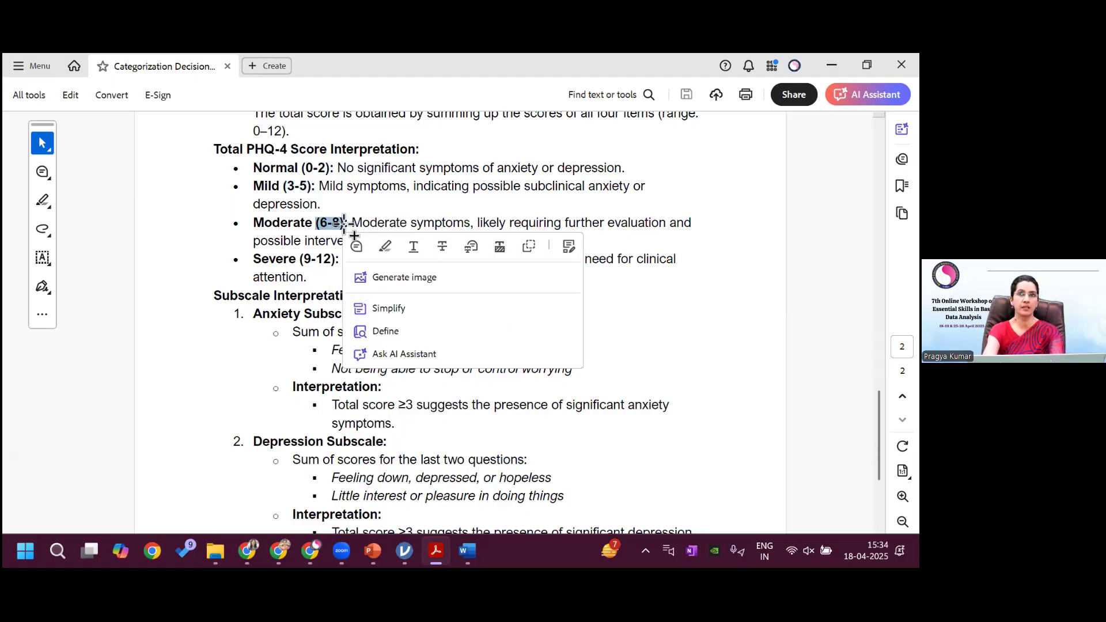
click(305, 260)
drag(305, 259, 340, 259)
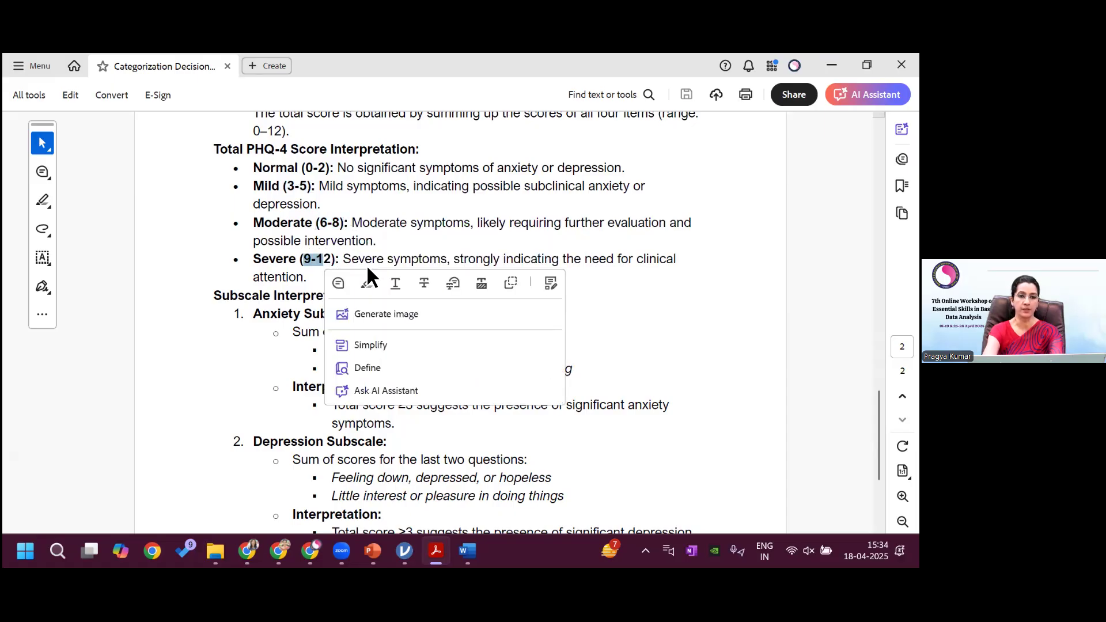
click(384, 223)
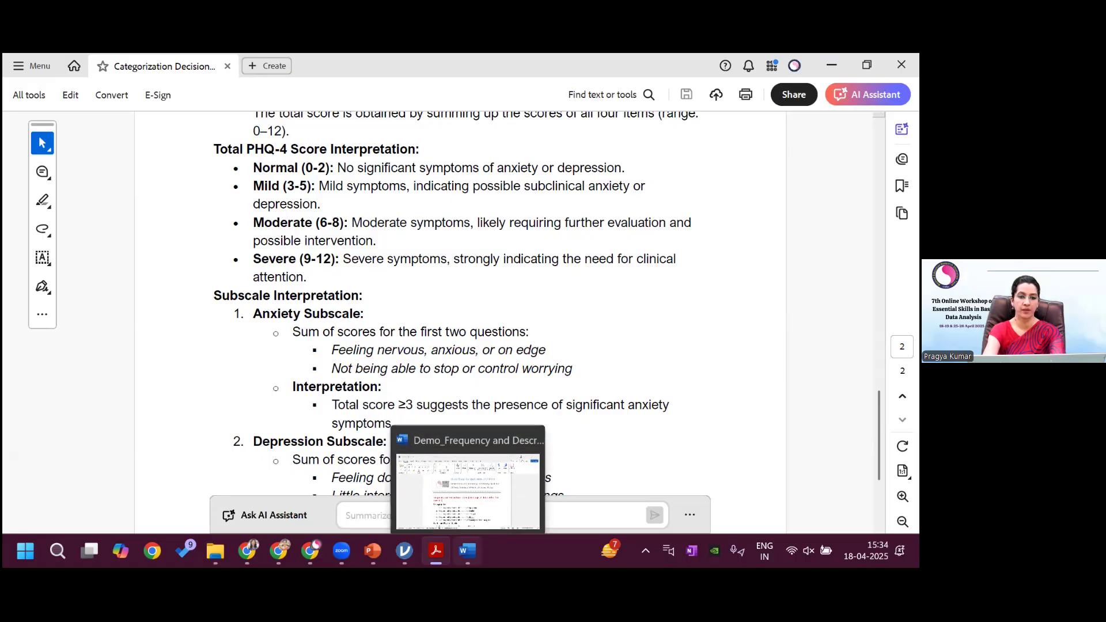
Return to the jamovi data set and compare the PHQ categories with the PHQ totals in the first four rows.
click(431, 496)
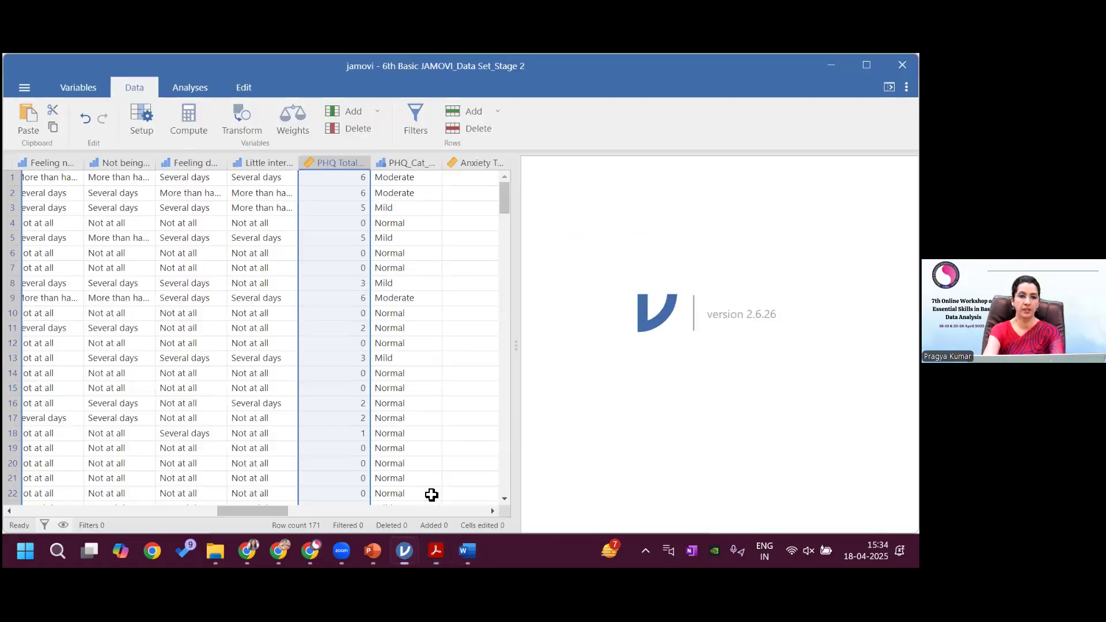
click(420, 177)
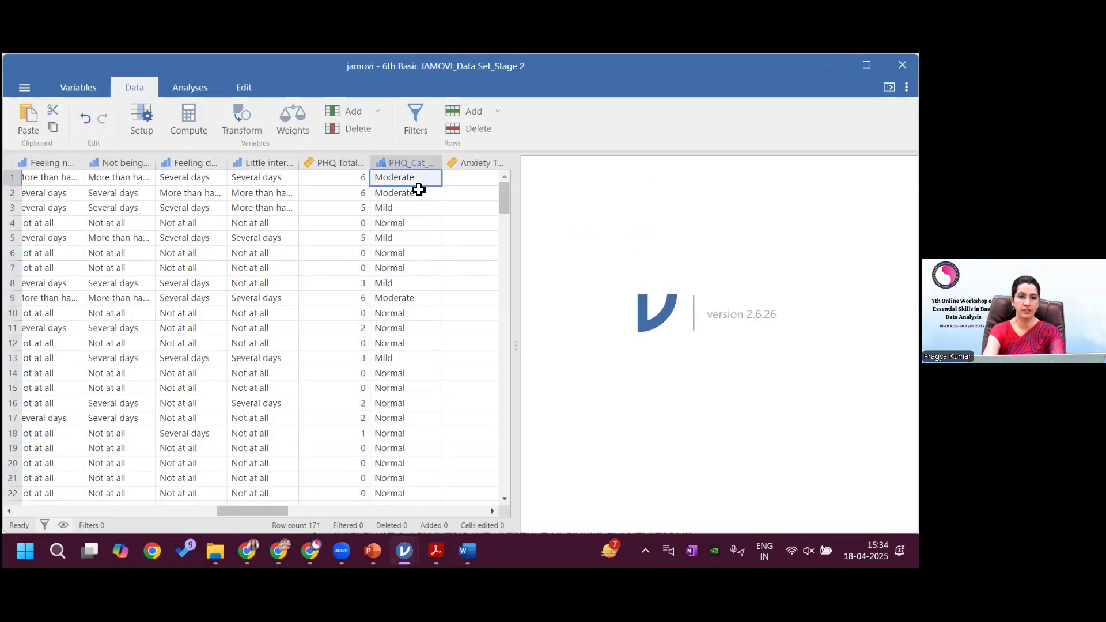
click(418, 194)
click(415, 210)
click(414, 223)
click(365, 223)
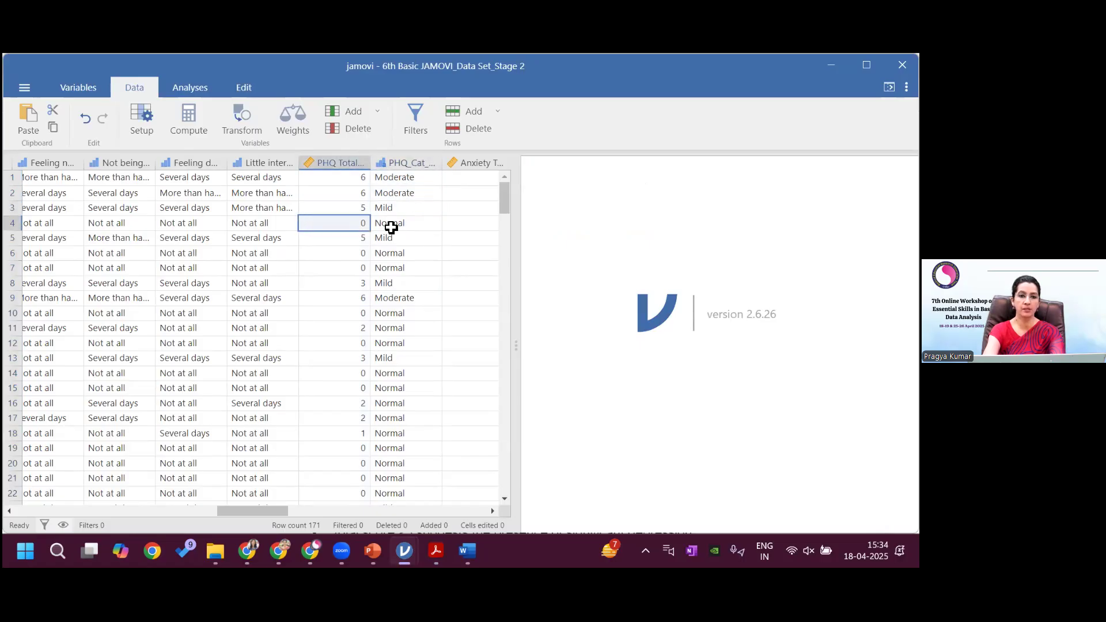
click(368, 210)
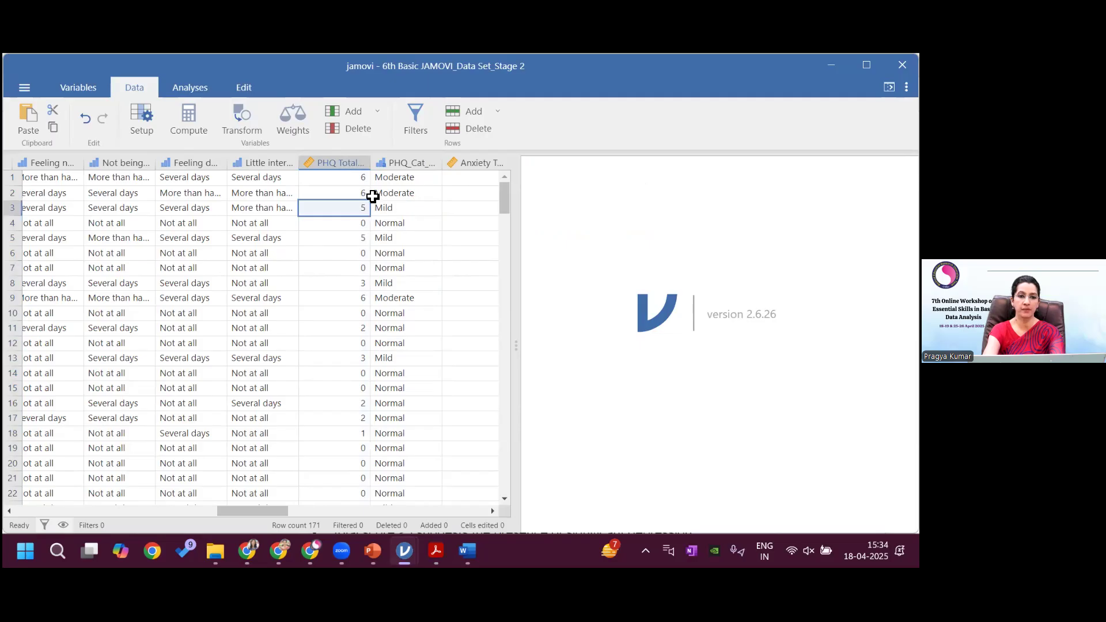
click(366, 196)
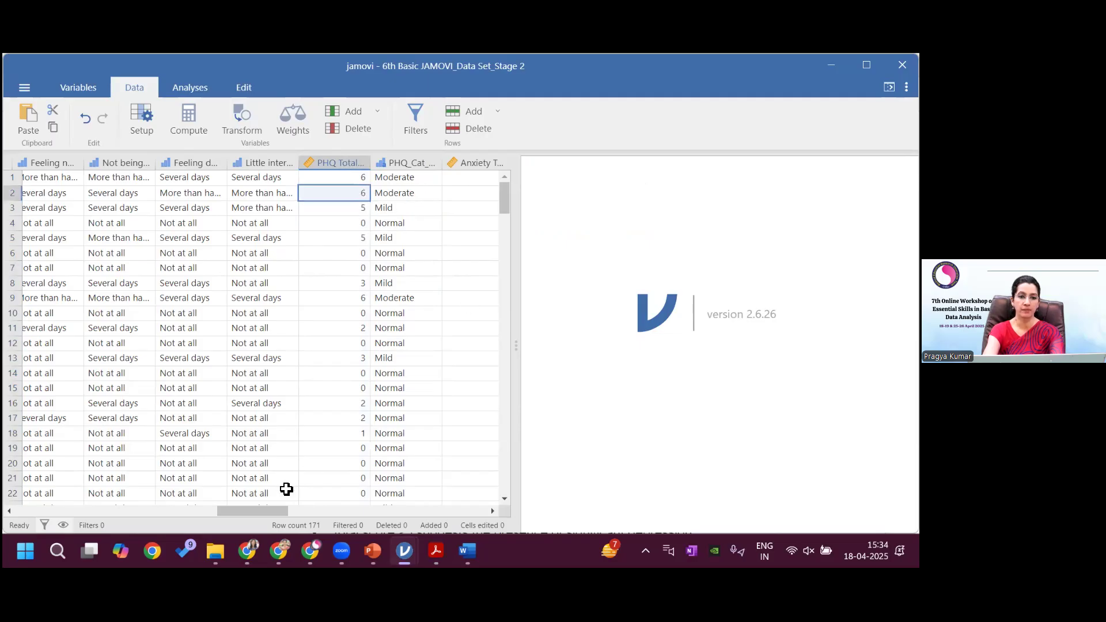
drag(271, 510, 309, 511)
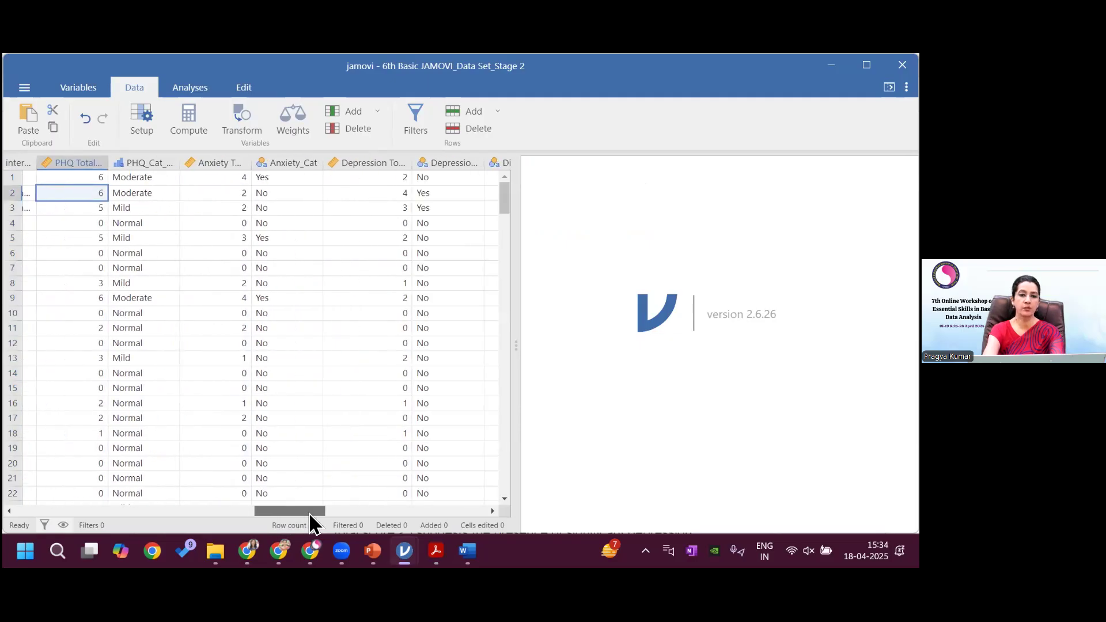
Switch to the Categorization Decision PDF and examine the questions and score cut-offs of the anxiety and depression subscales.
mouse_move(467, 551)
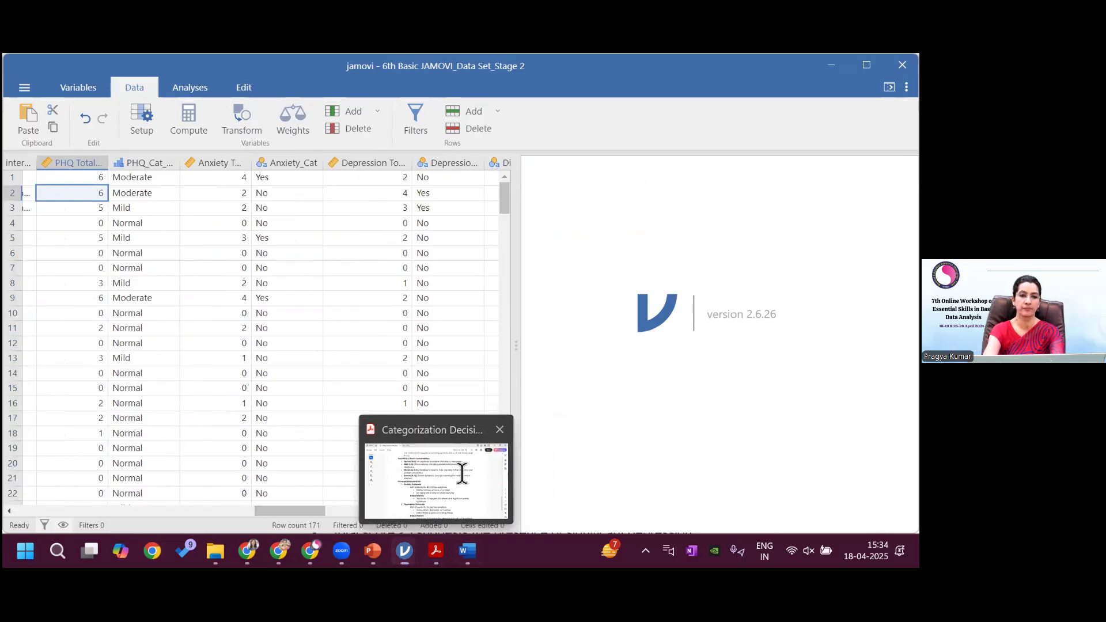
click(462, 473)
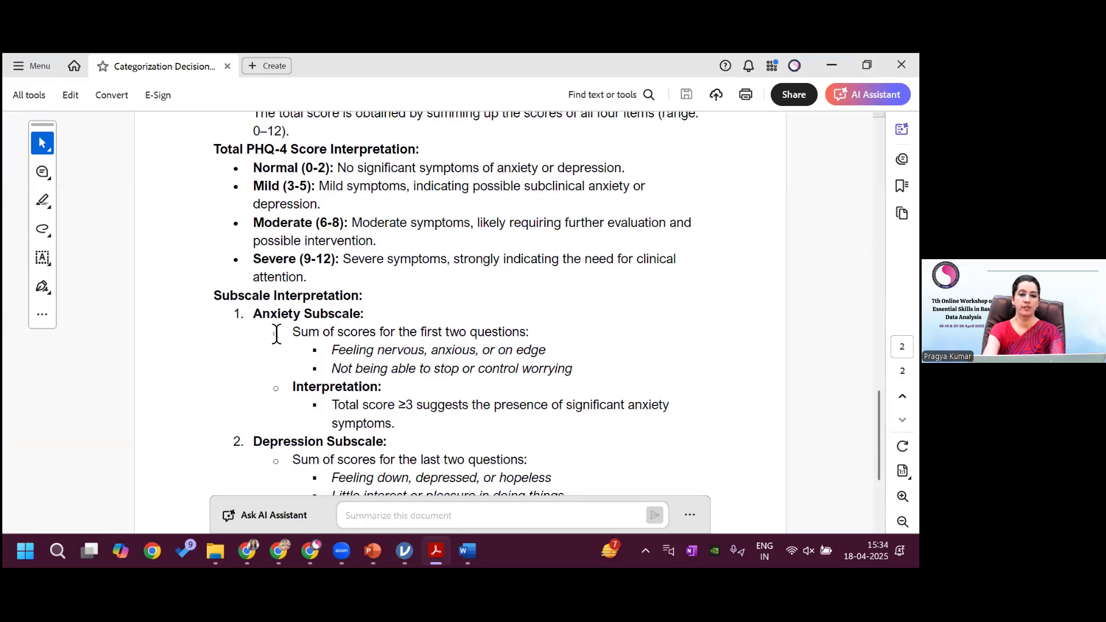
drag(277, 329, 424, 444)
click(424, 442)
drag(399, 407, 433, 416)
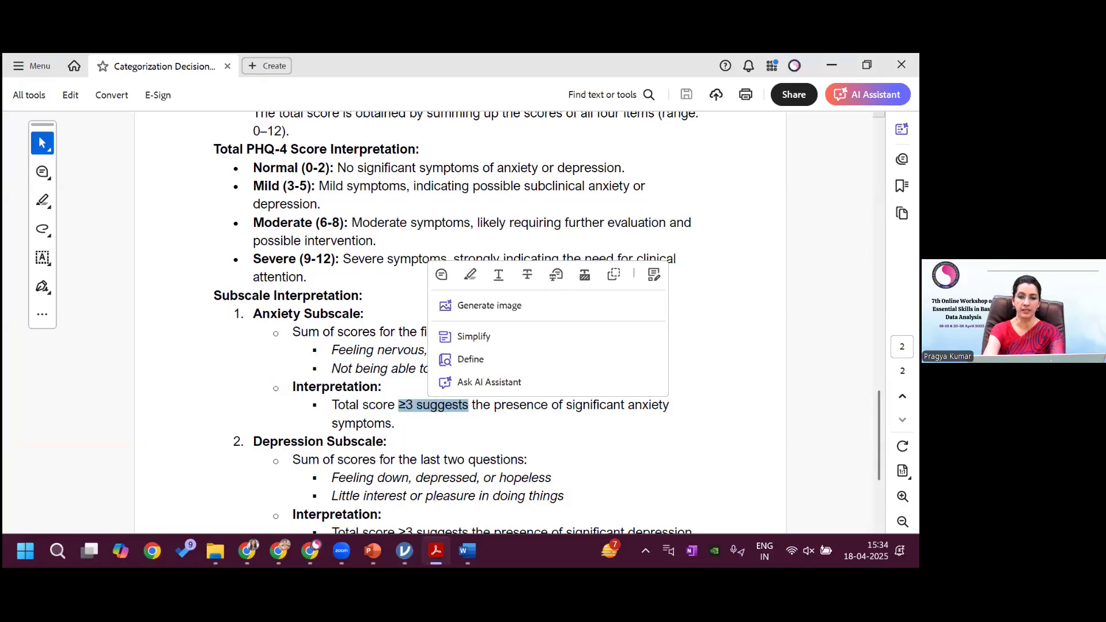
scroll(461, 322, down, 3)
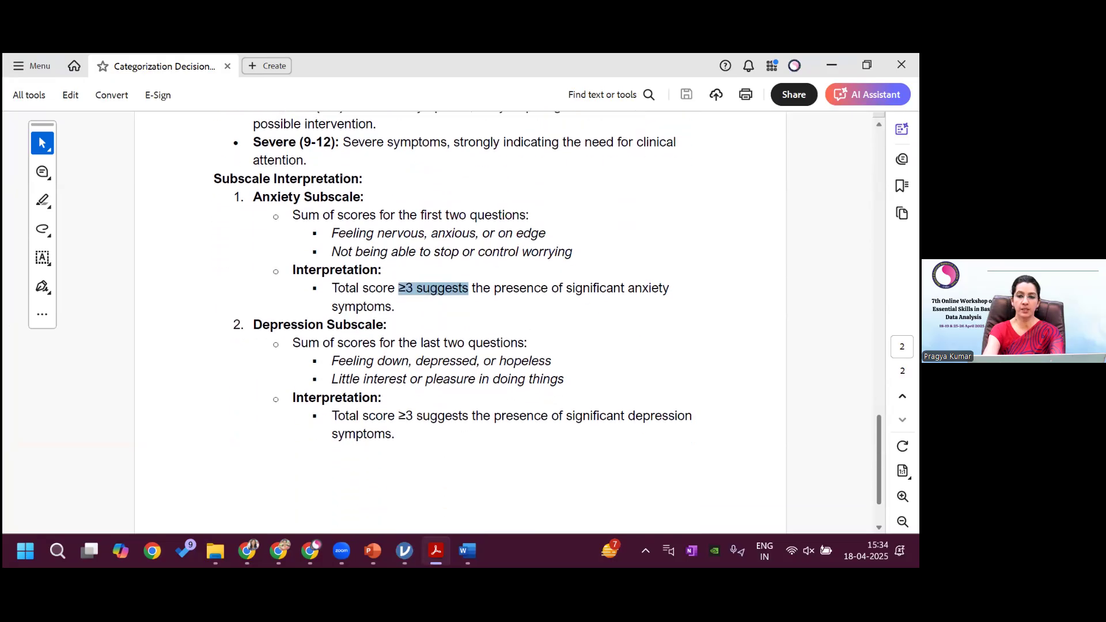
drag(333, 361, 374, 380)
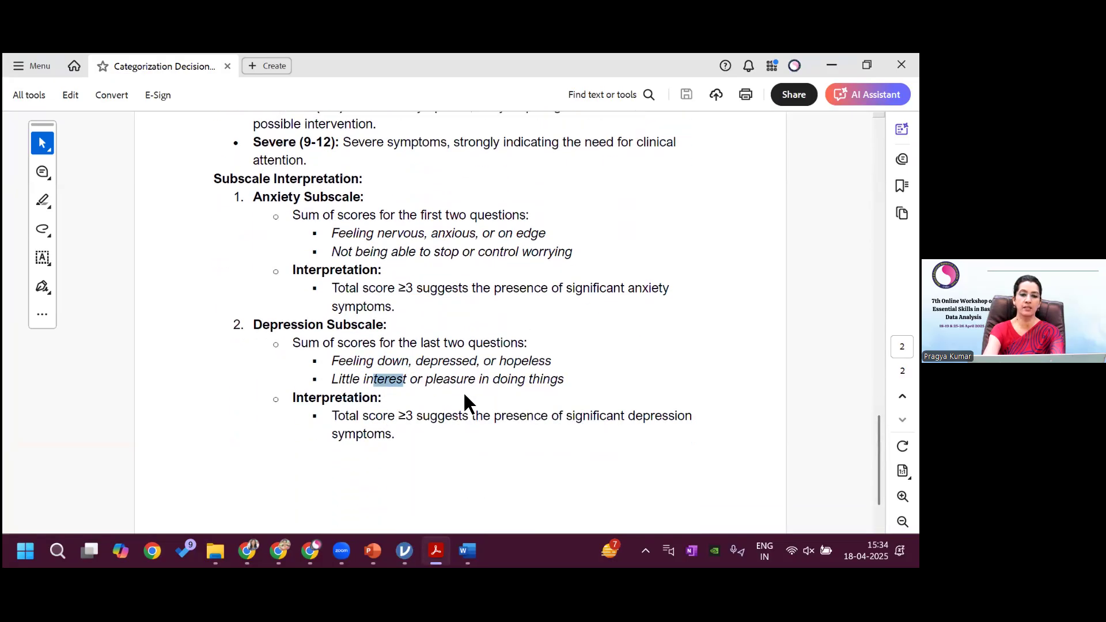
drag(389, 424, 416, 421)
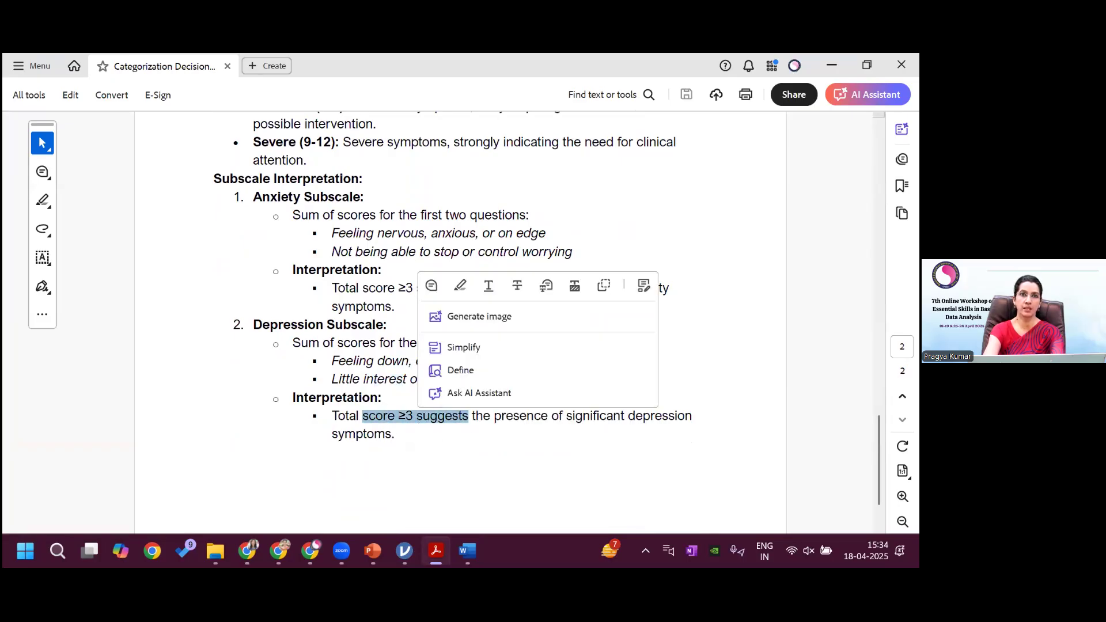
Switch back to the jamovi data set and review the total and category columns for anxiety and depression.
mouse_move(405, 552)
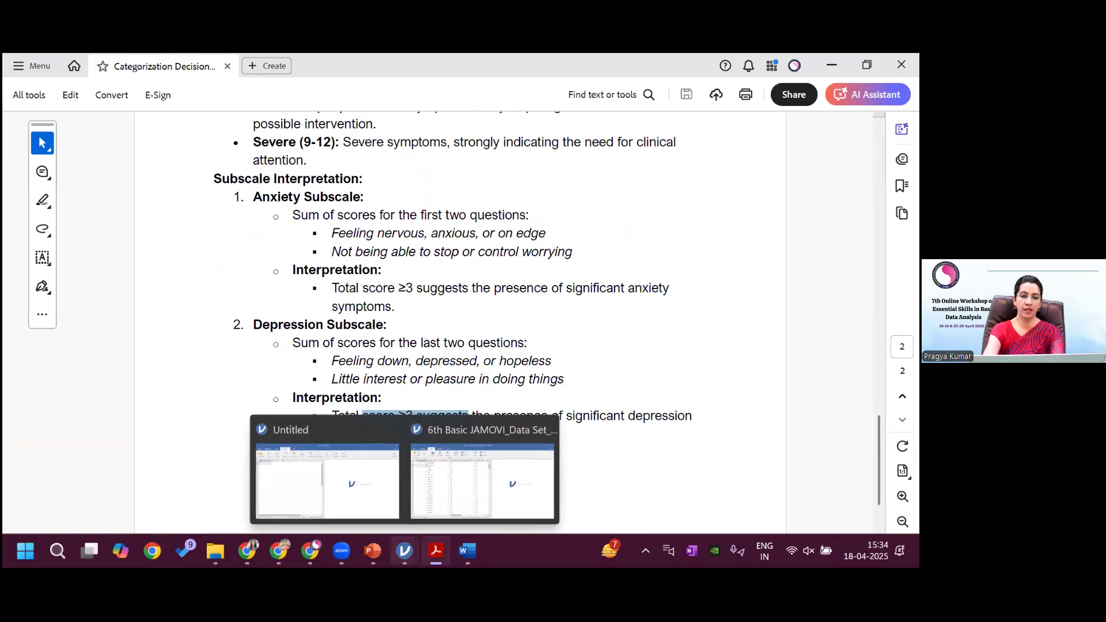
click(461, 487)
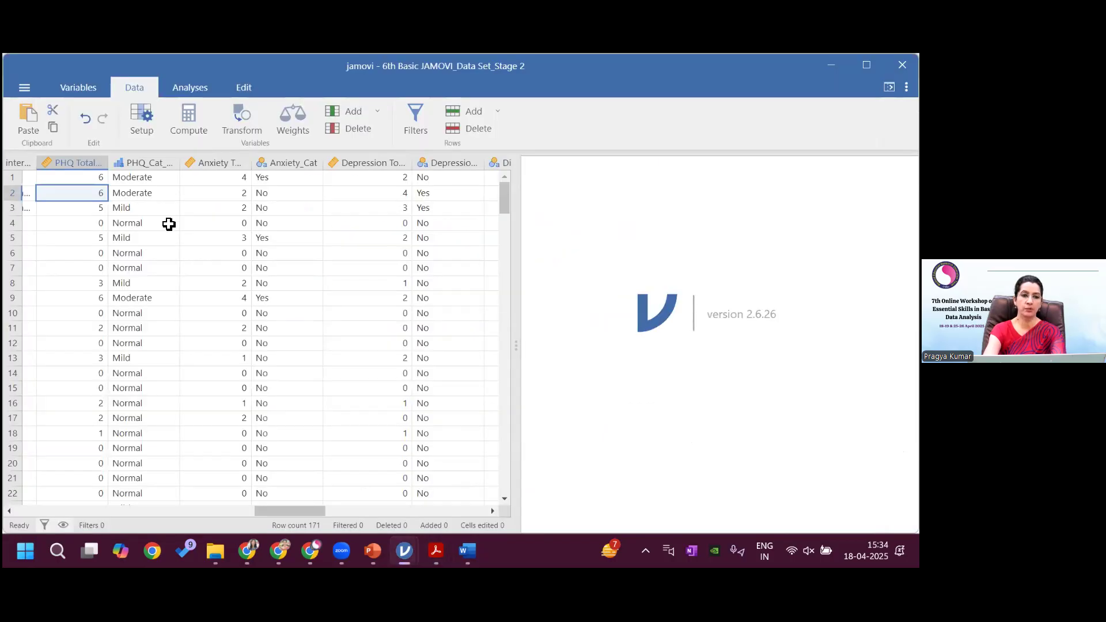
click(228, 166)
click(294, 167)
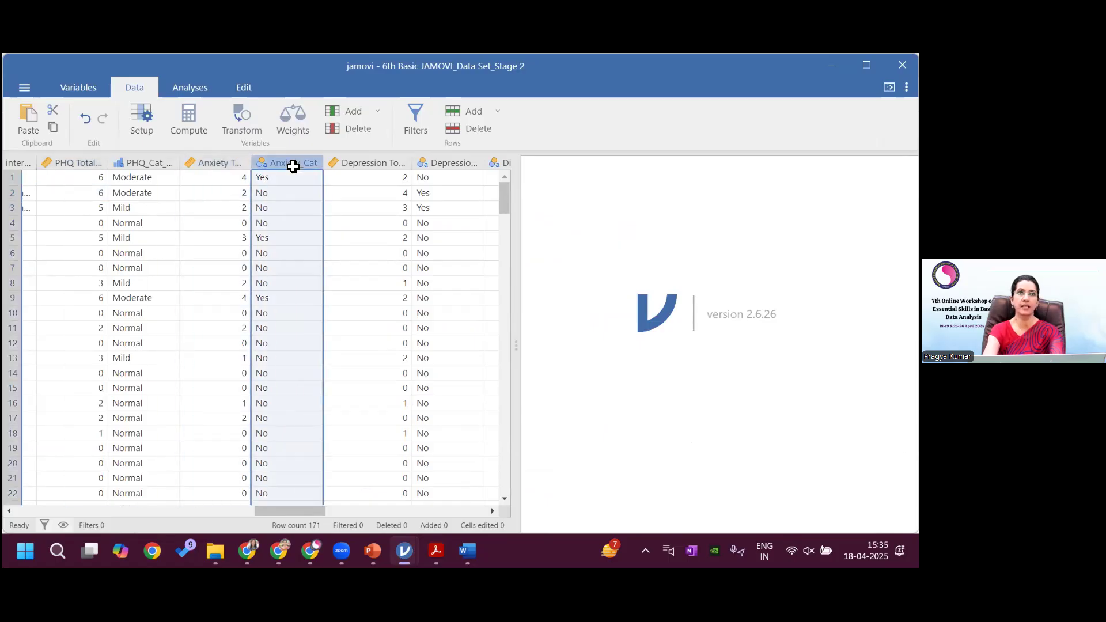
click(365, 162)
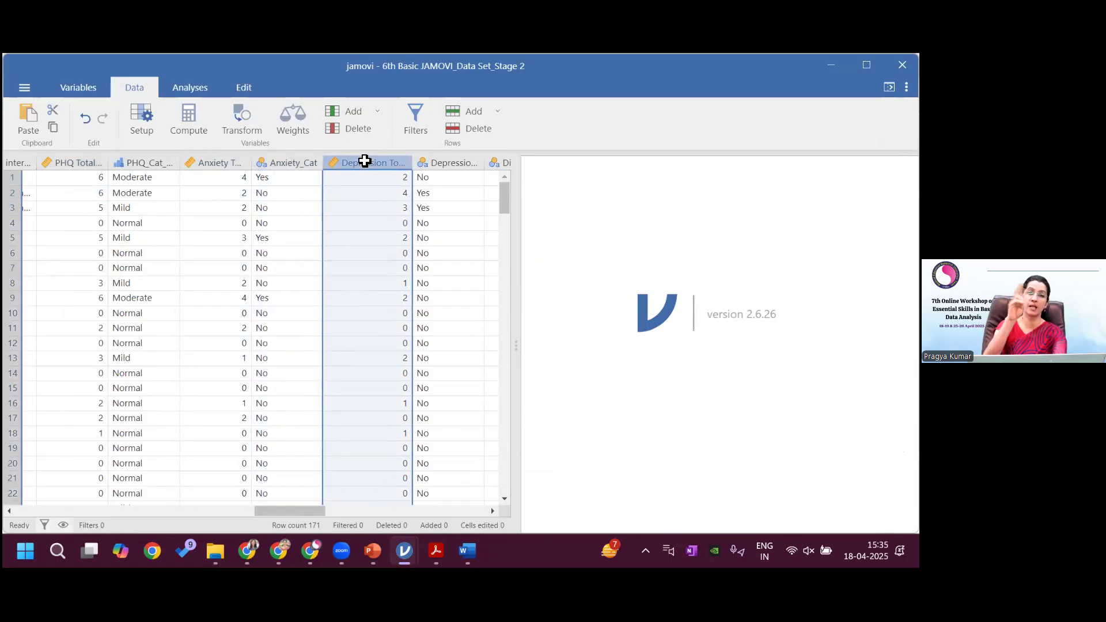
drag(302, 512, 324, 511)
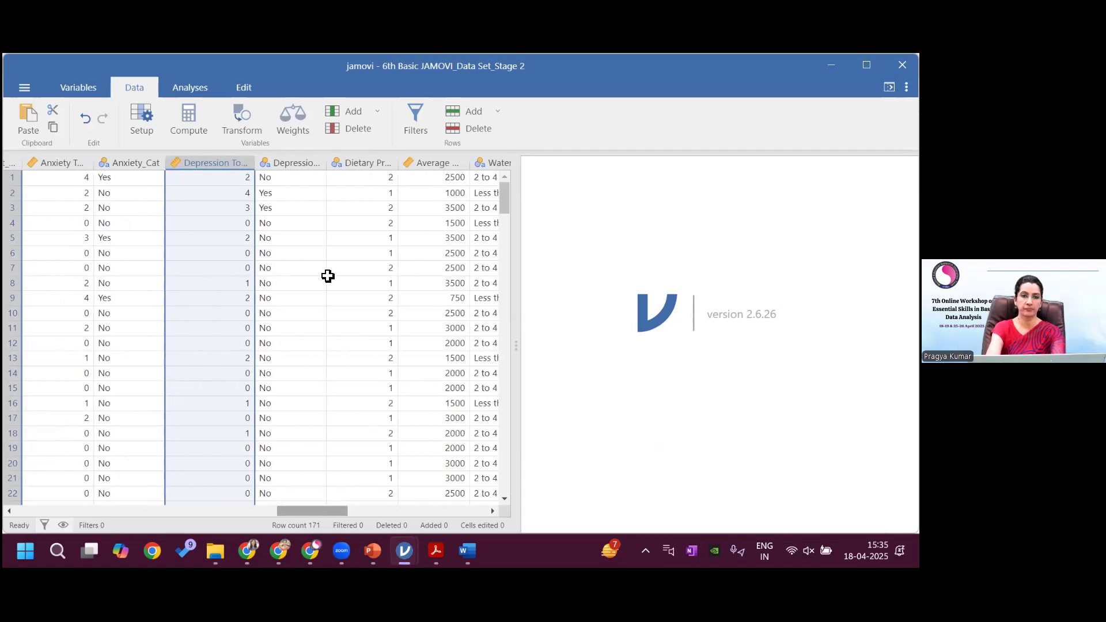
click(308, 166)
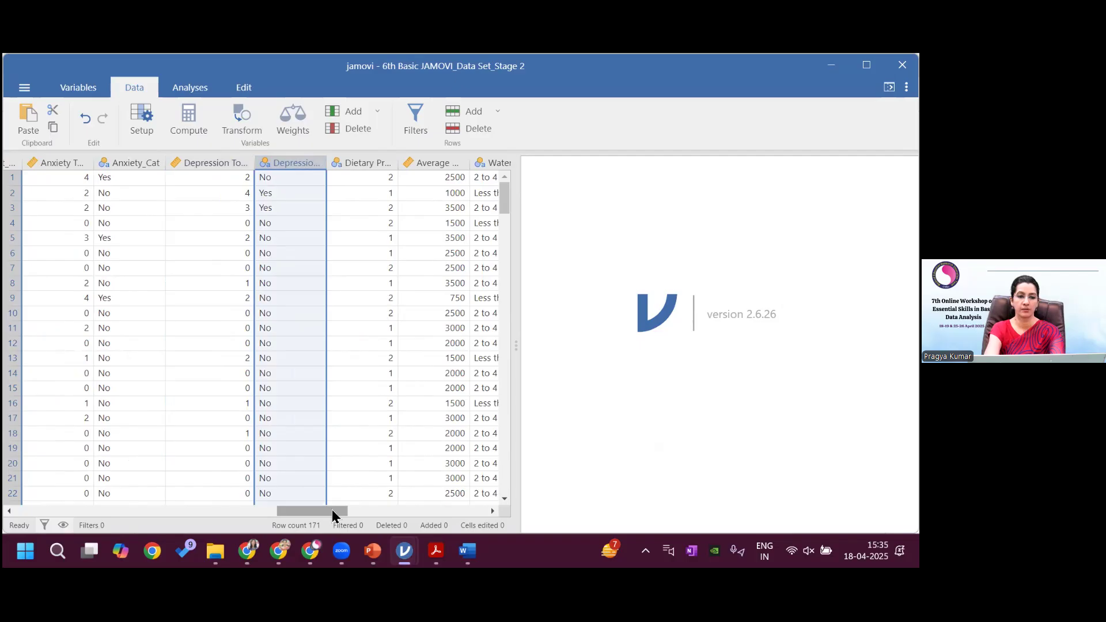
drag(332, 509, 352, 509)
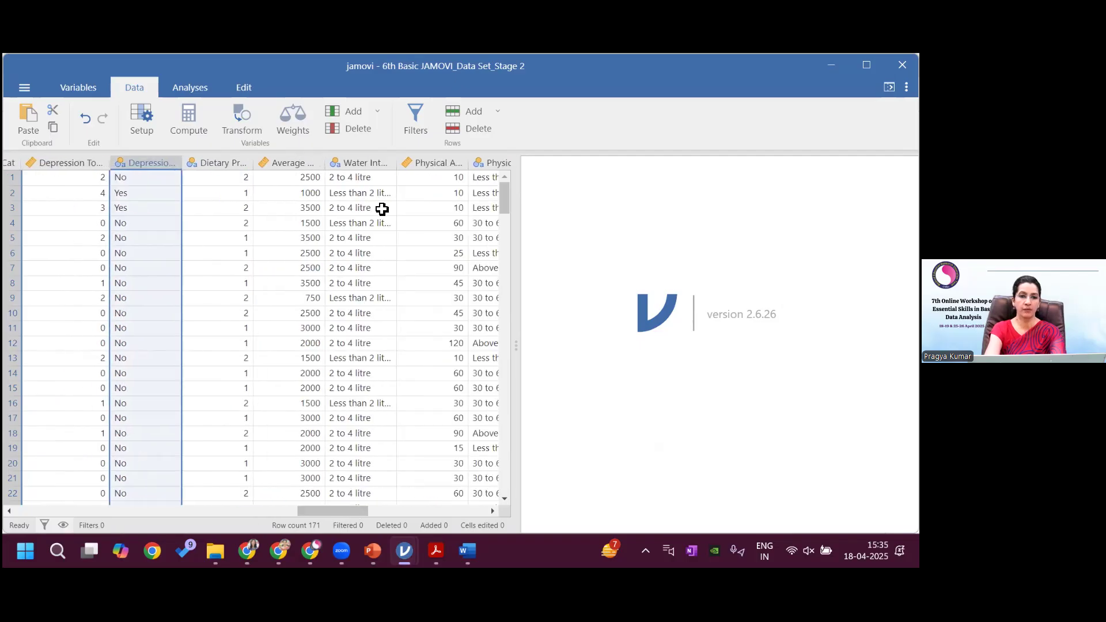
Review the water intake category column and the physical activity value and category columns in the data set.
click(366, 165)
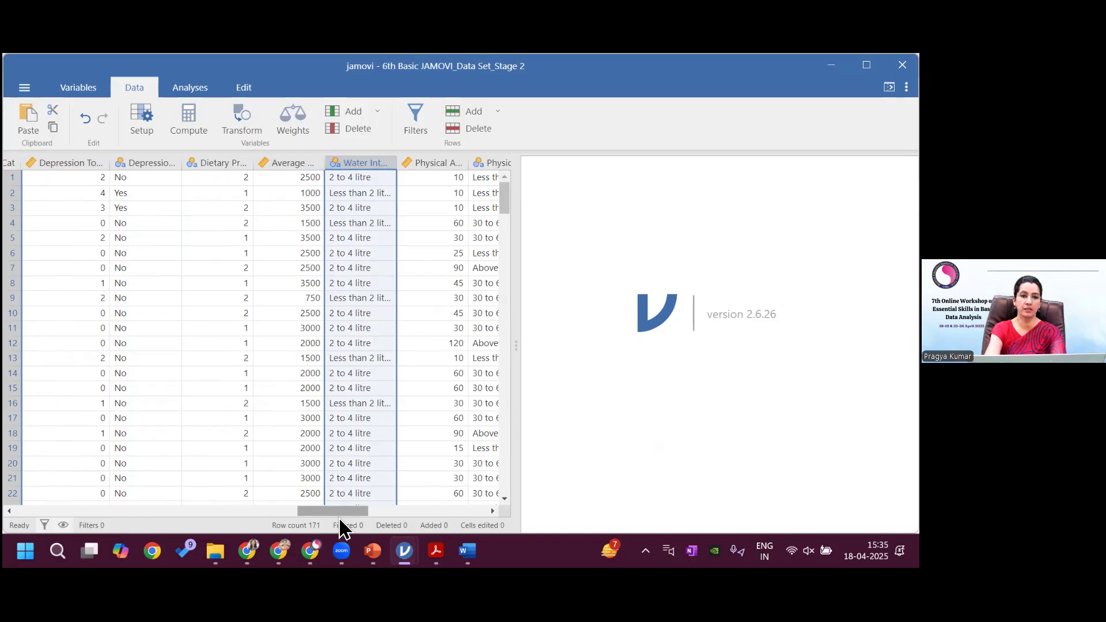
drag(340, 511, 361, 512)
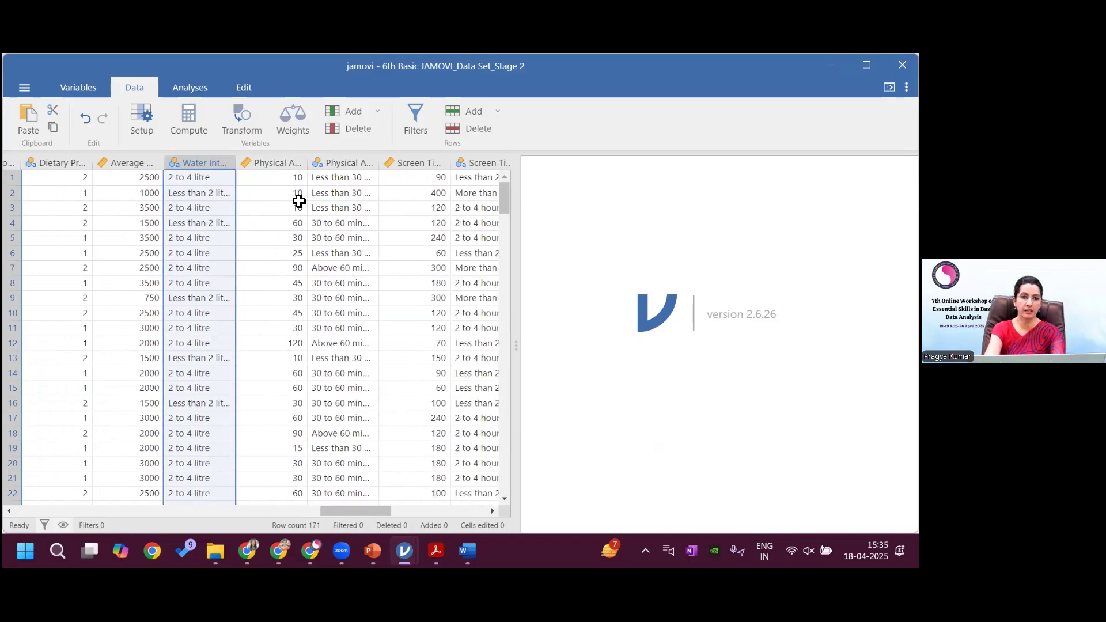
click(284, 164)
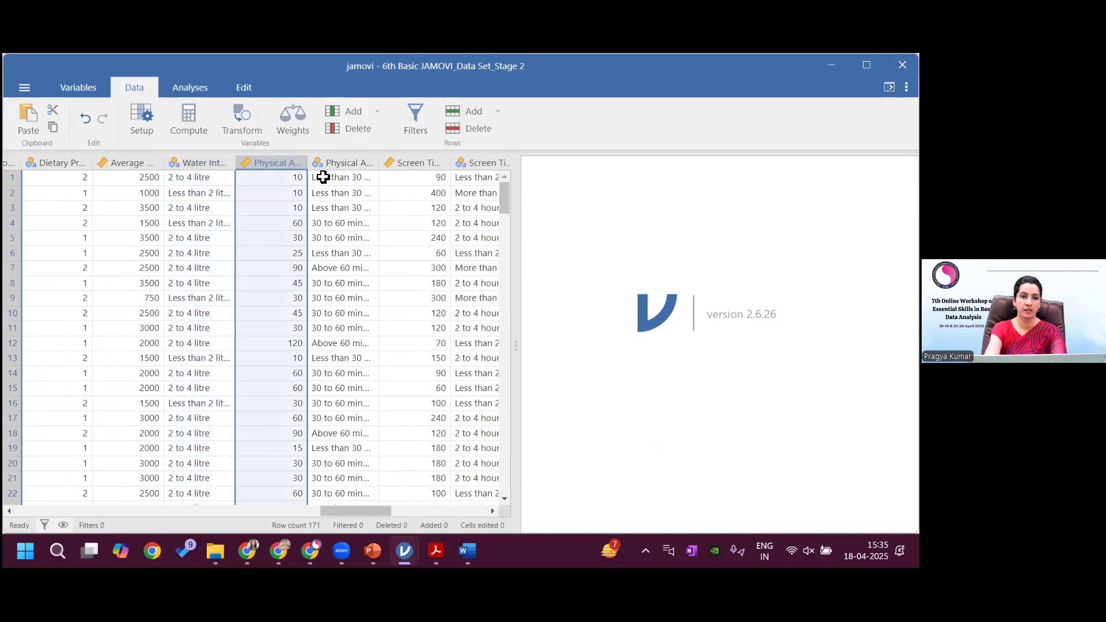
click(362, 164)
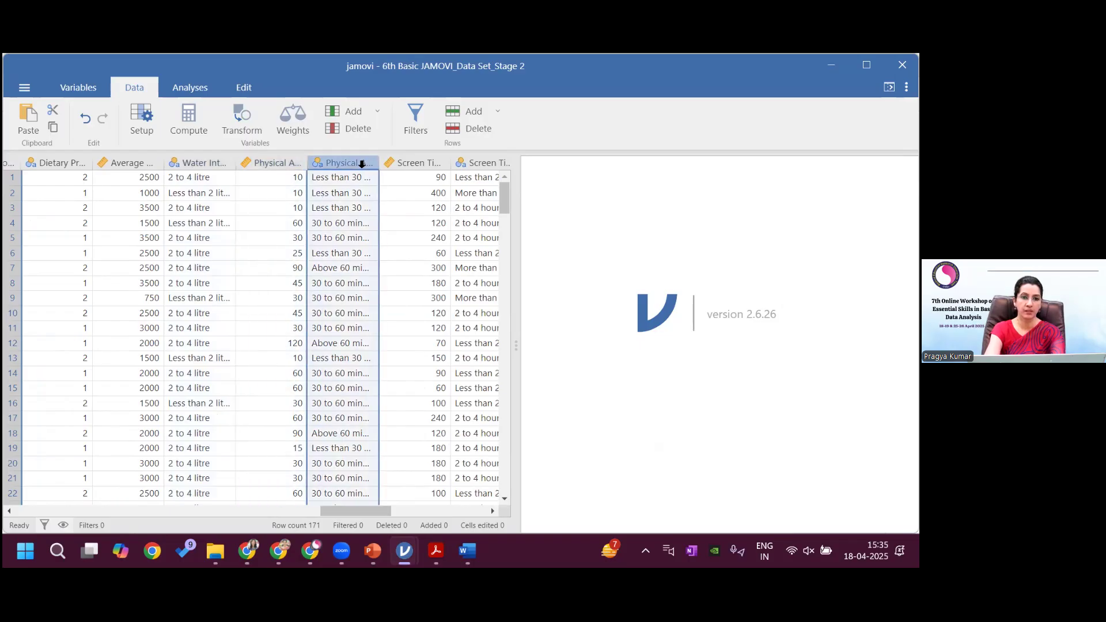
Review the screen time, average sleep, sleep duration and commute columns through the end of the data set.
click(421, 166)
drag(380, 506, 389, 506)
drag(381, 512, 401, 511)
click(365, 166)
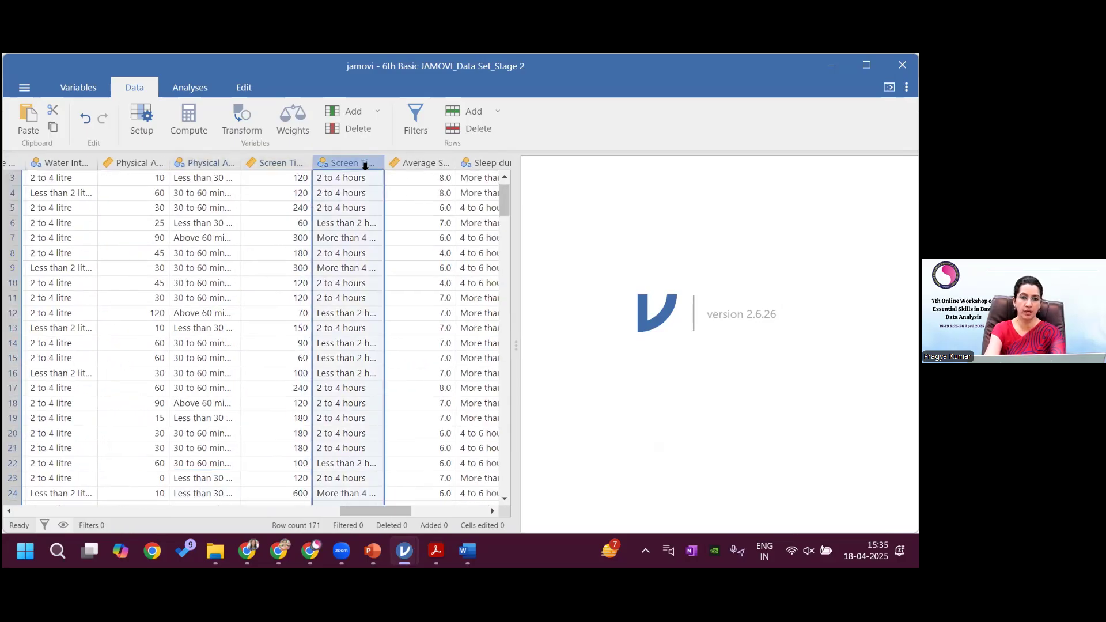
click(434, 168)
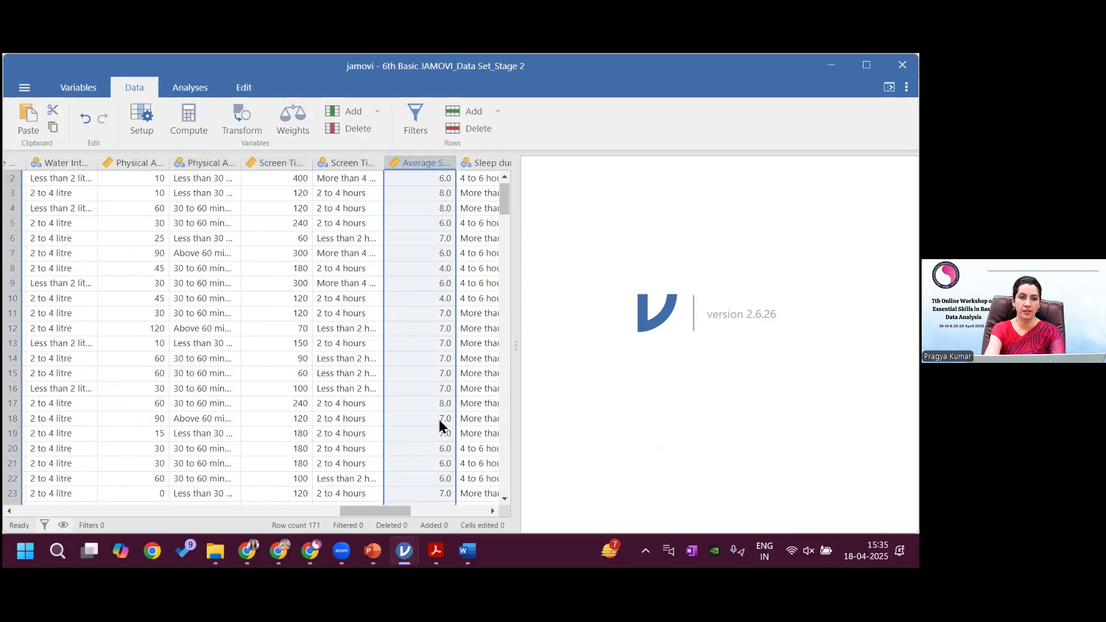
drag(389, 504, 416, 513)
click(363, 164)
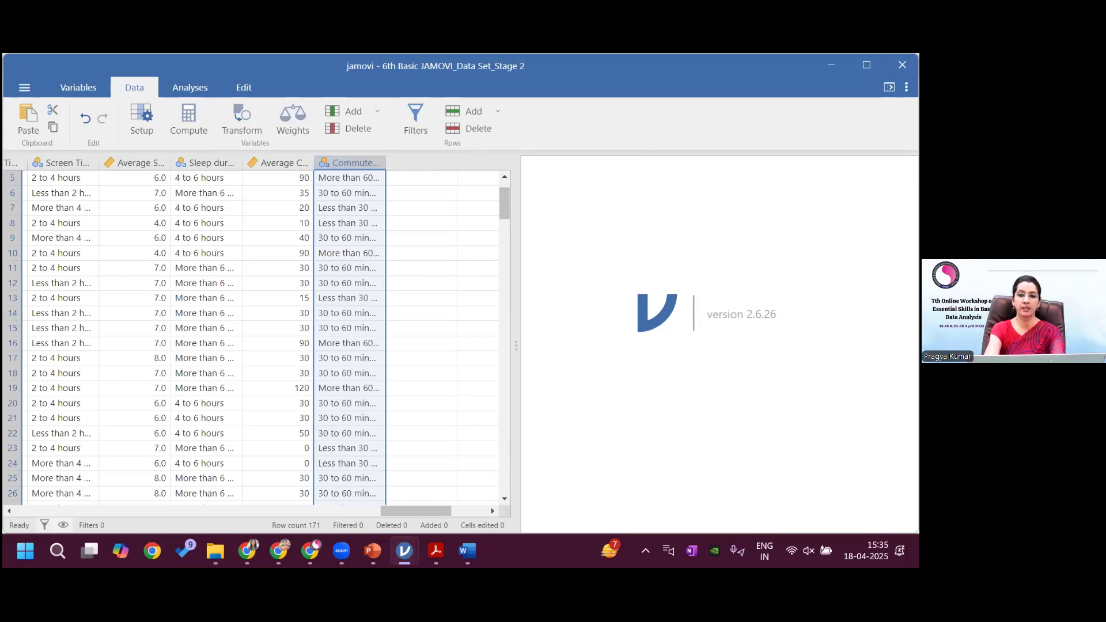
Show the available analyses and look through the installed modules, including the analyses offered by scatr.
click(190, 90)
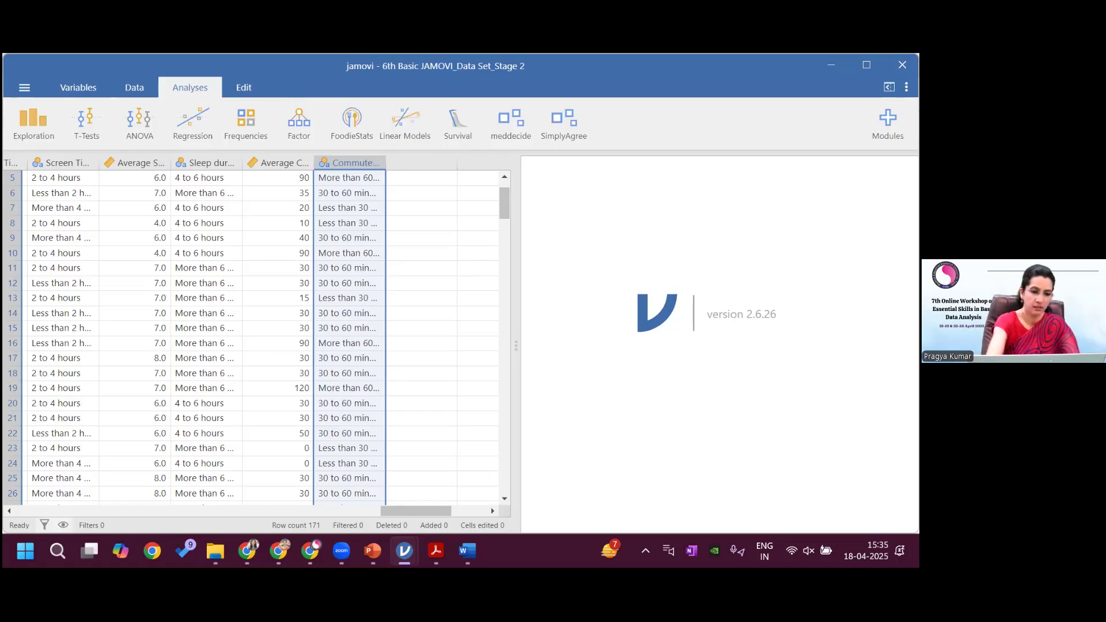
mouse_move(880, 103)
mouse_down()
mouse_move(858, 151)
mouse_move(873, 168)
mouse_move(919, 130)
mouse_move(890, 98)
mouse_move(872, 104)
mouse_up()
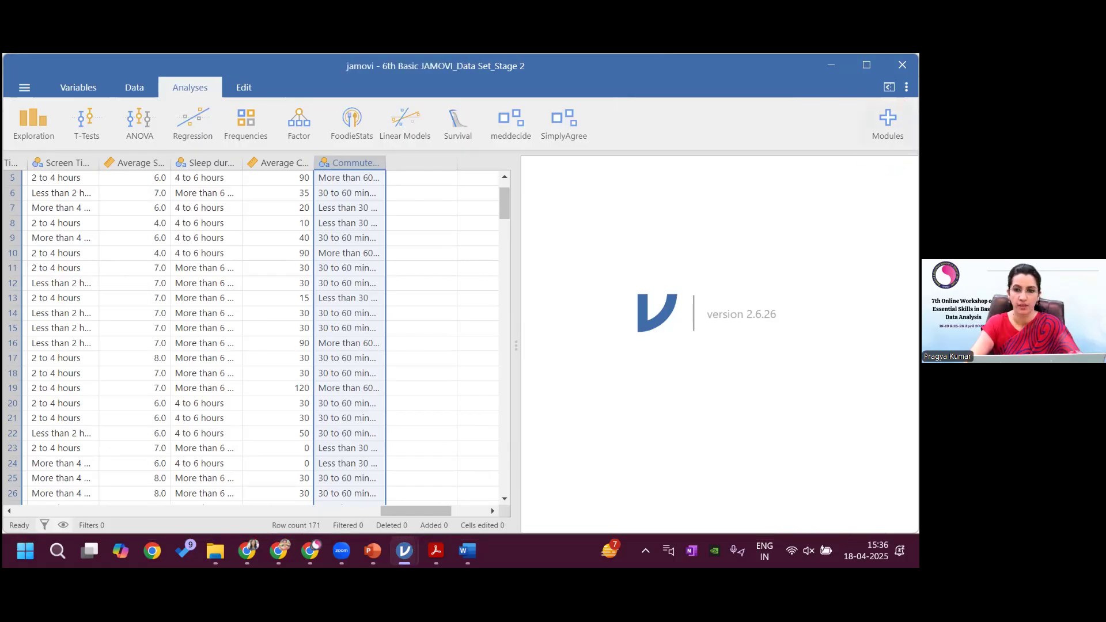
click(888, 122)
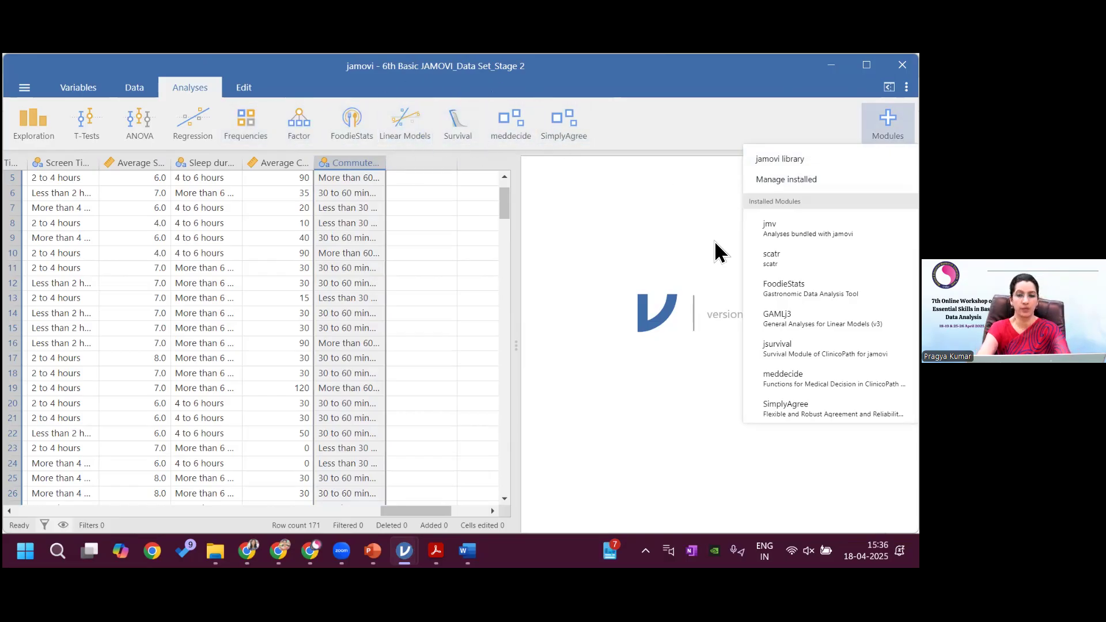
mouse_move(772, 259)
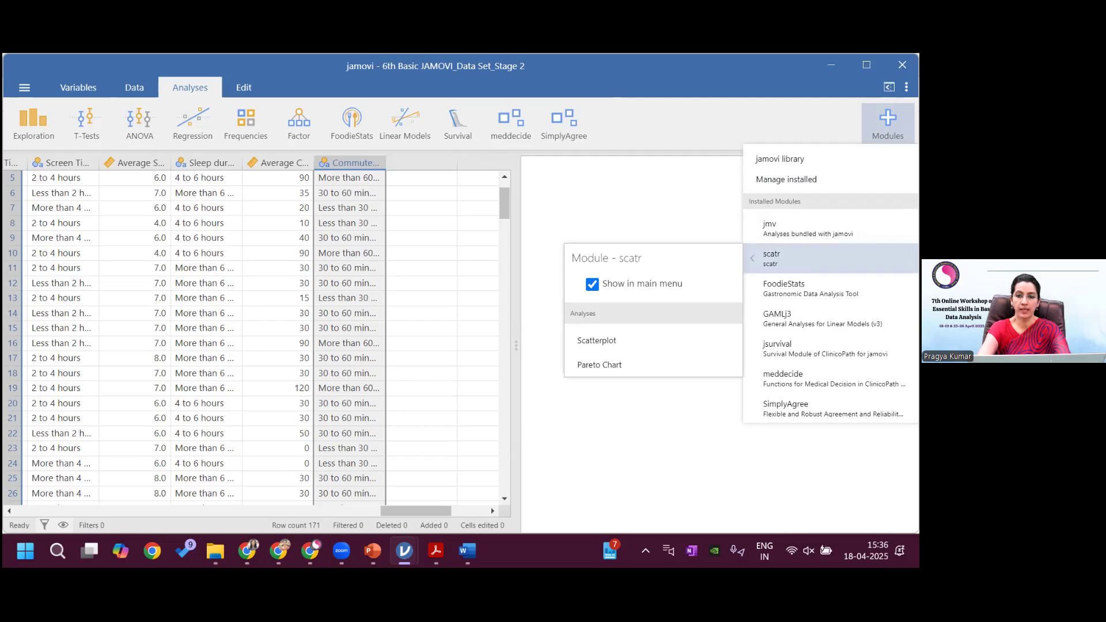
click(633, 203)
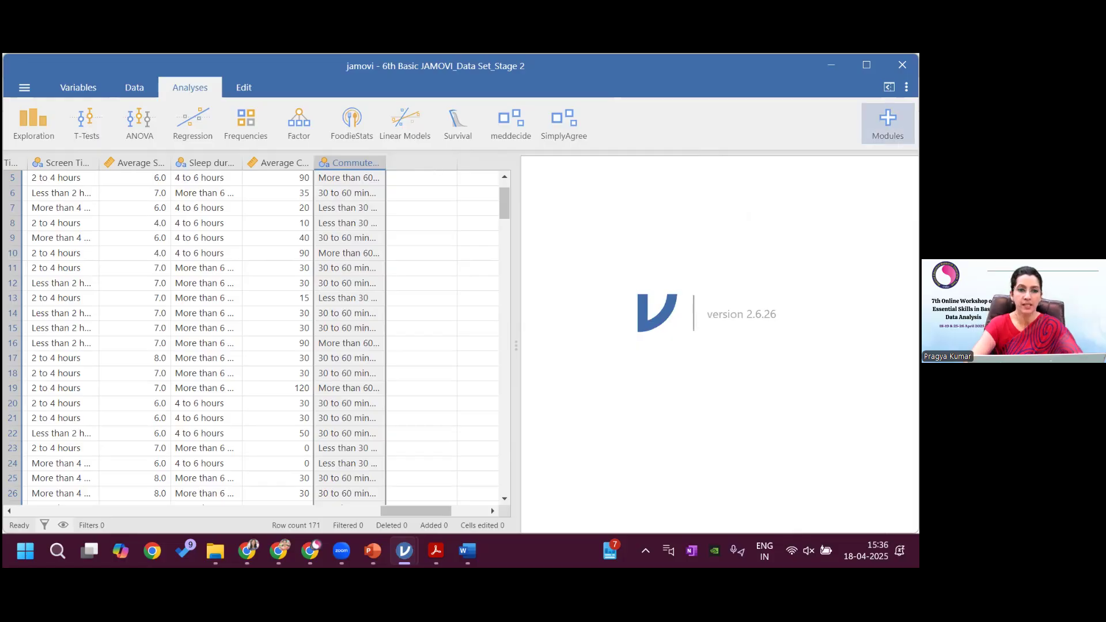
Open the jamovi library and search the available modules for "factor analy".
click(889, 123)
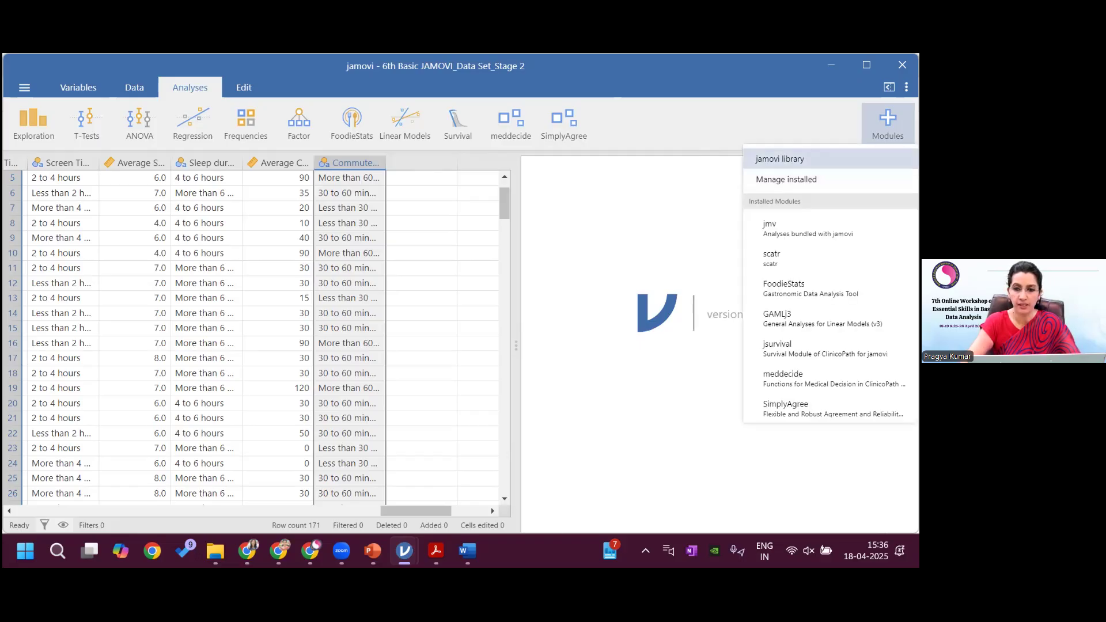
click(780, 159)
click(413, 213)
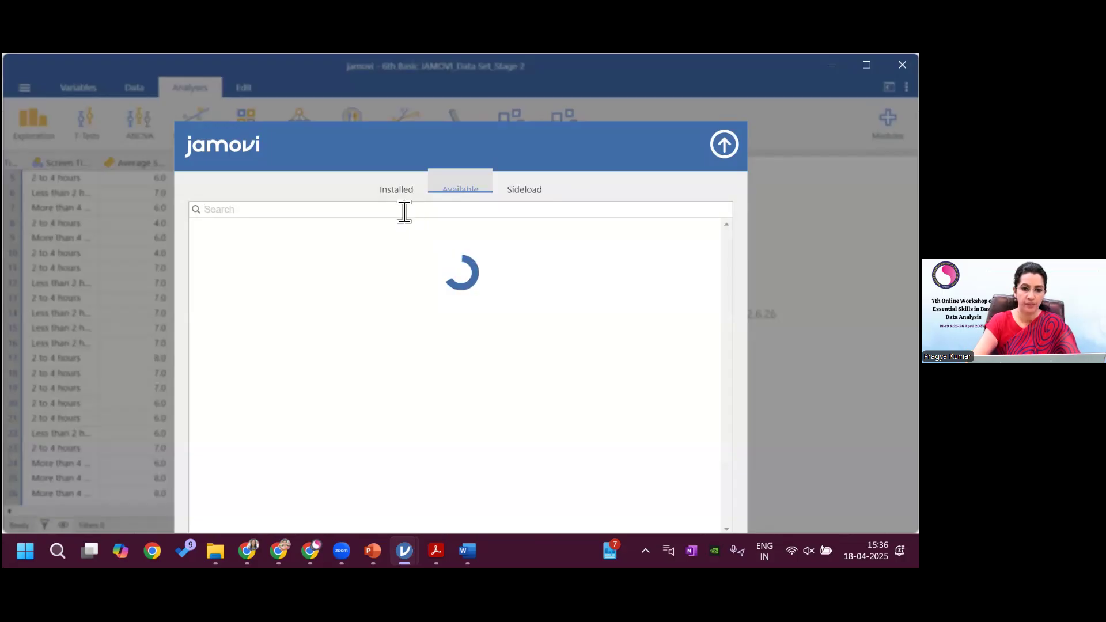
text(factor)
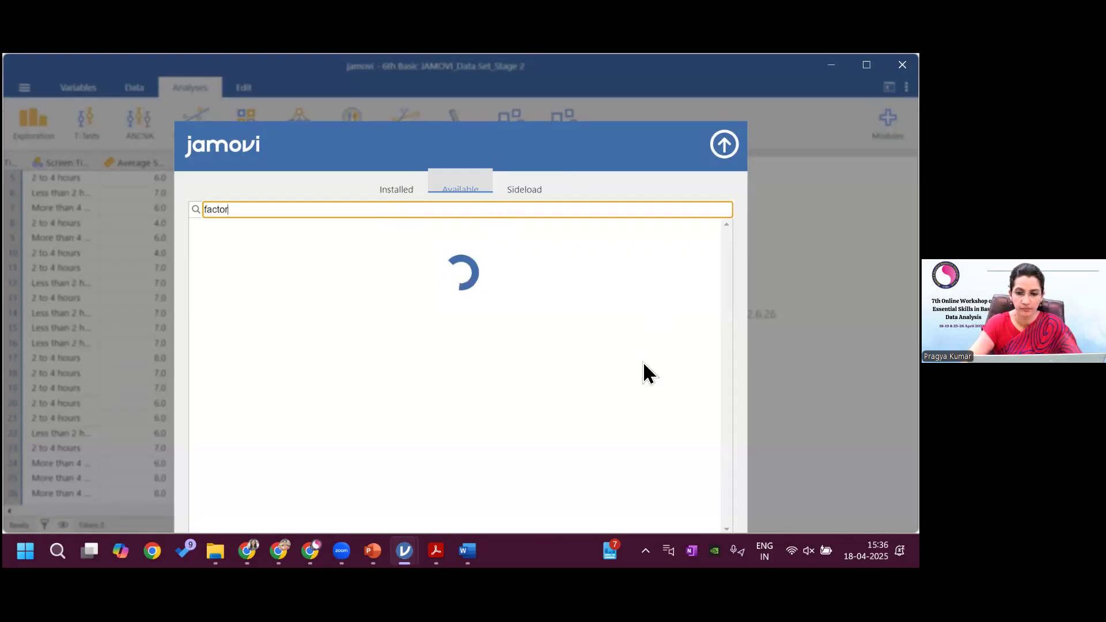
key(XF86AudioMute)
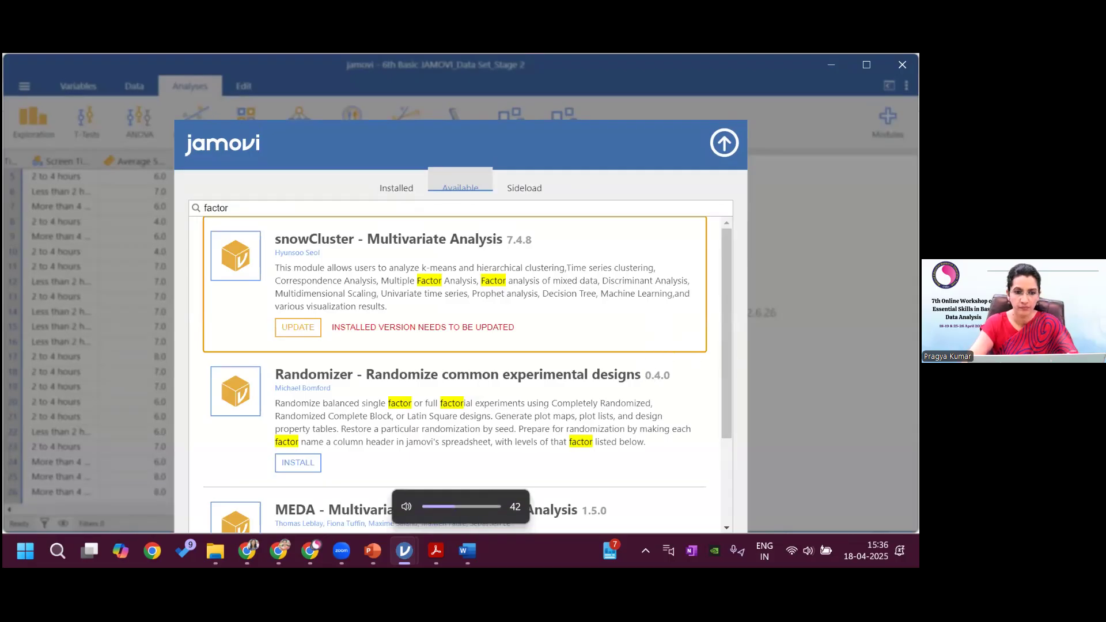
click(286, 215)
click(286, 214)
text(anal)
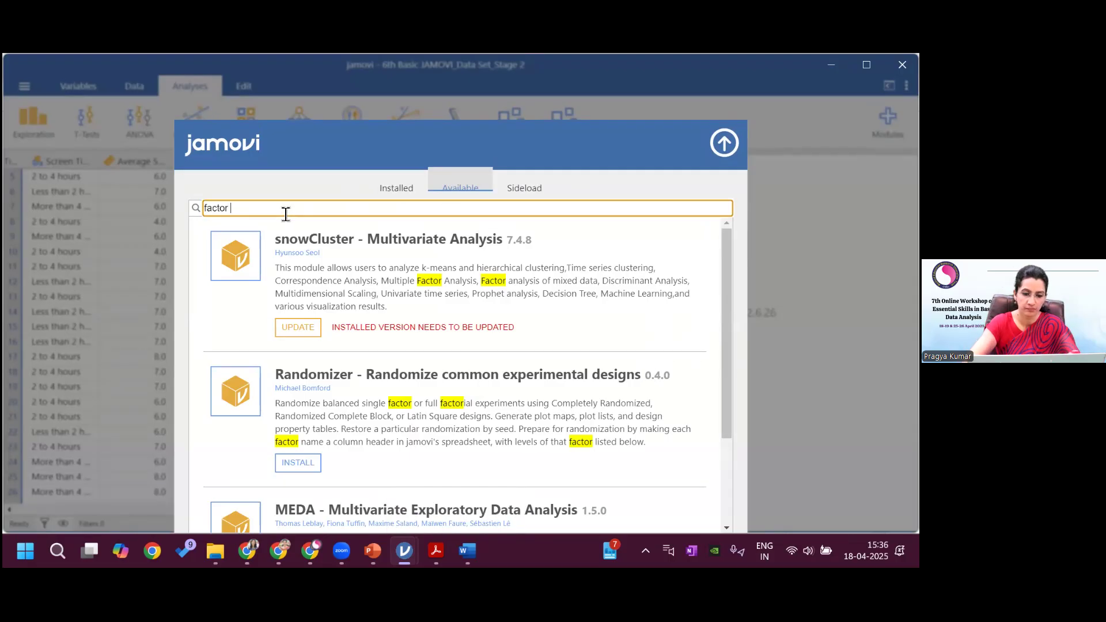
text(yis)
key(BackSpace)
key(BackSpace)
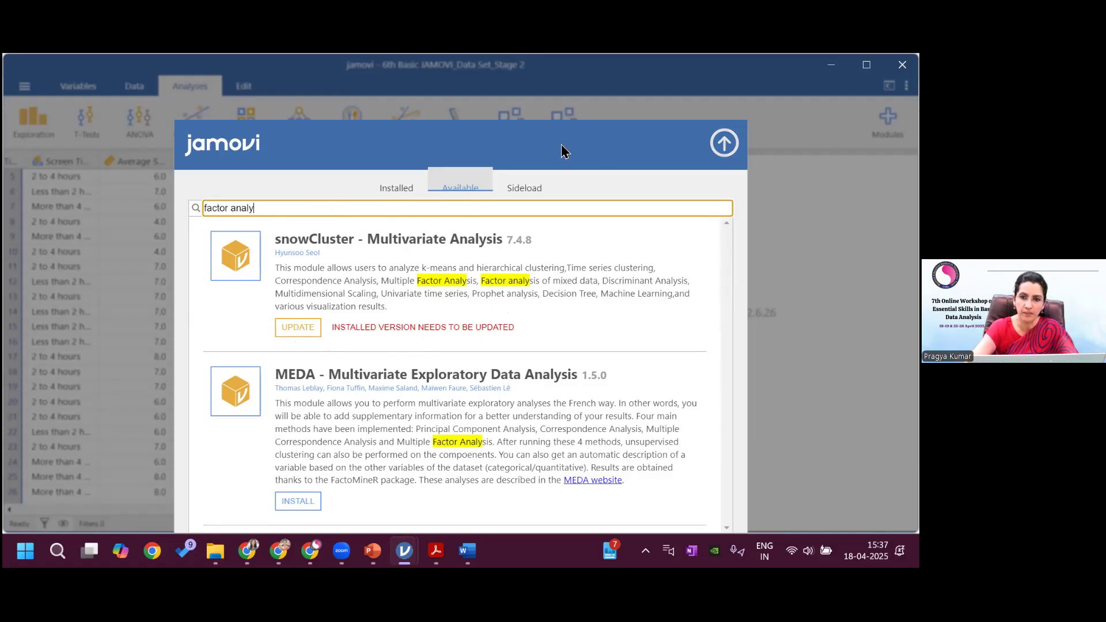
Compare the library's installed modules with the available ones, and close the library.
click(398, 190)
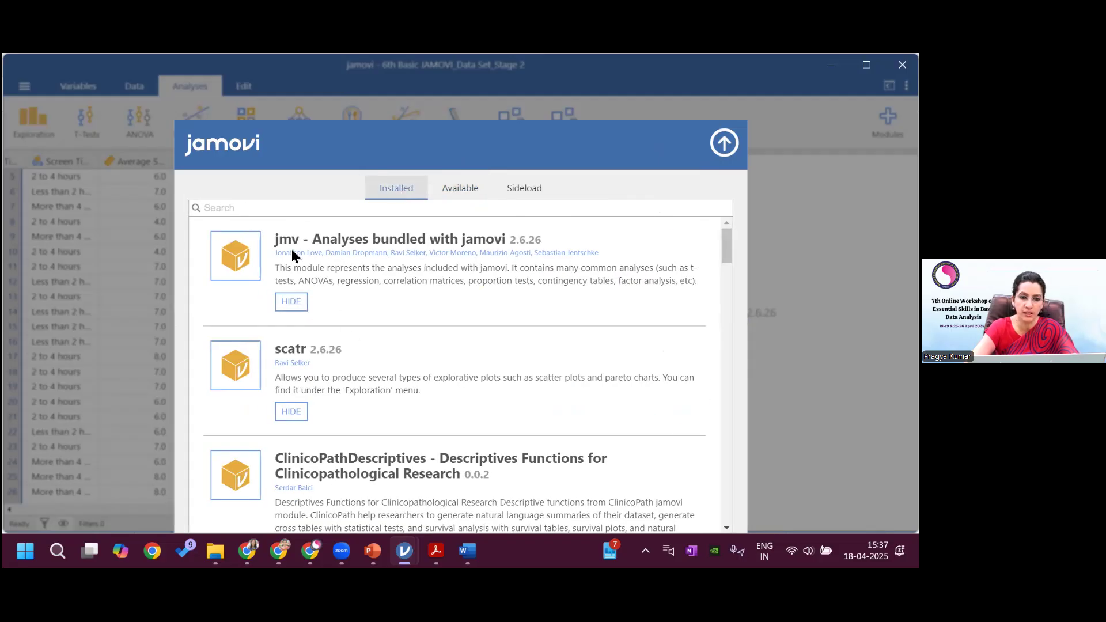
click(459, 186)
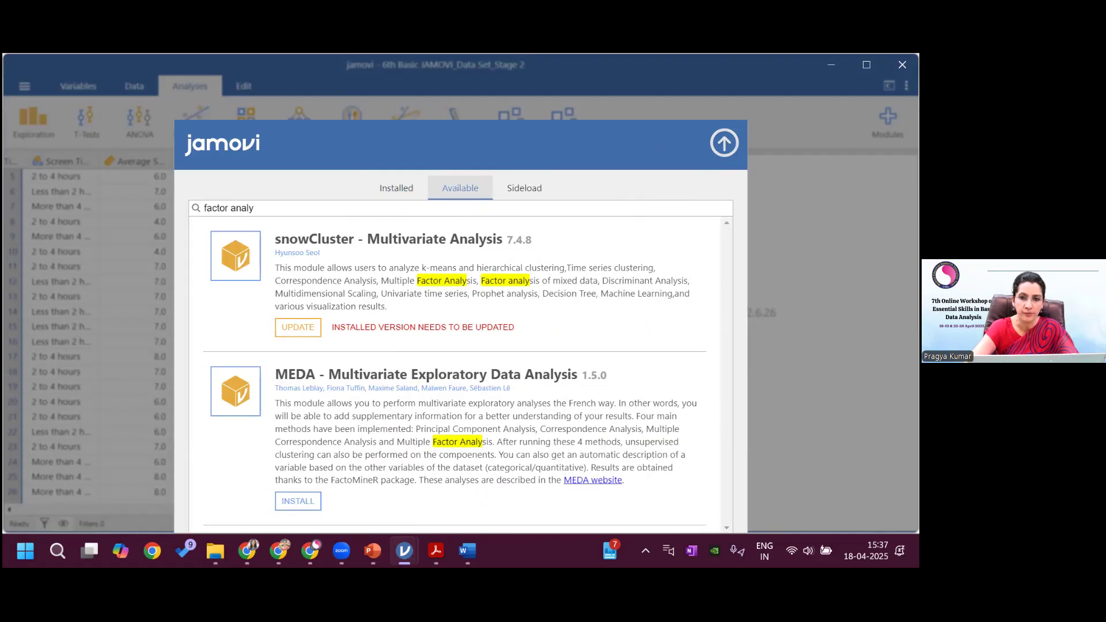
click(393, 193)
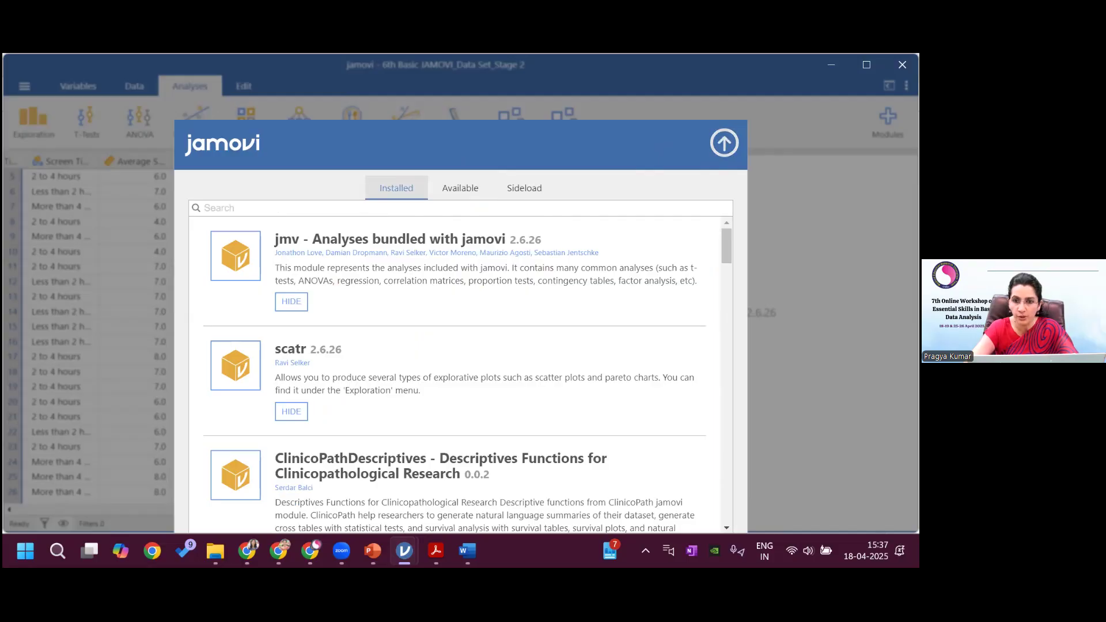
click(724, 143)
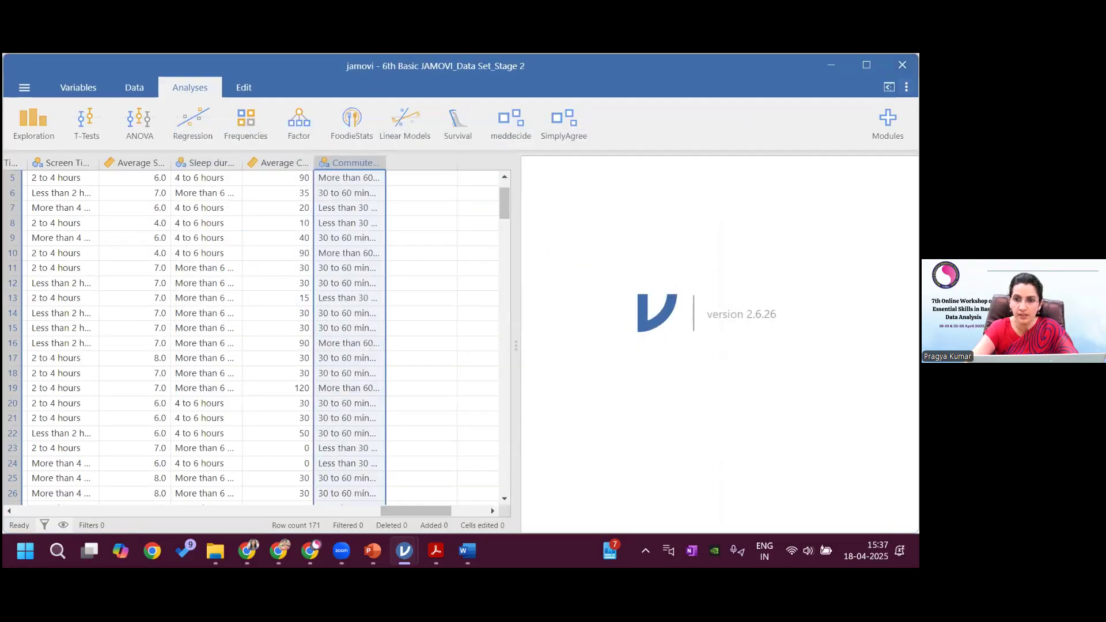
In the results settings, choose 3 dp for the p-value format and 2 dp for the number format.
click(907, 87)
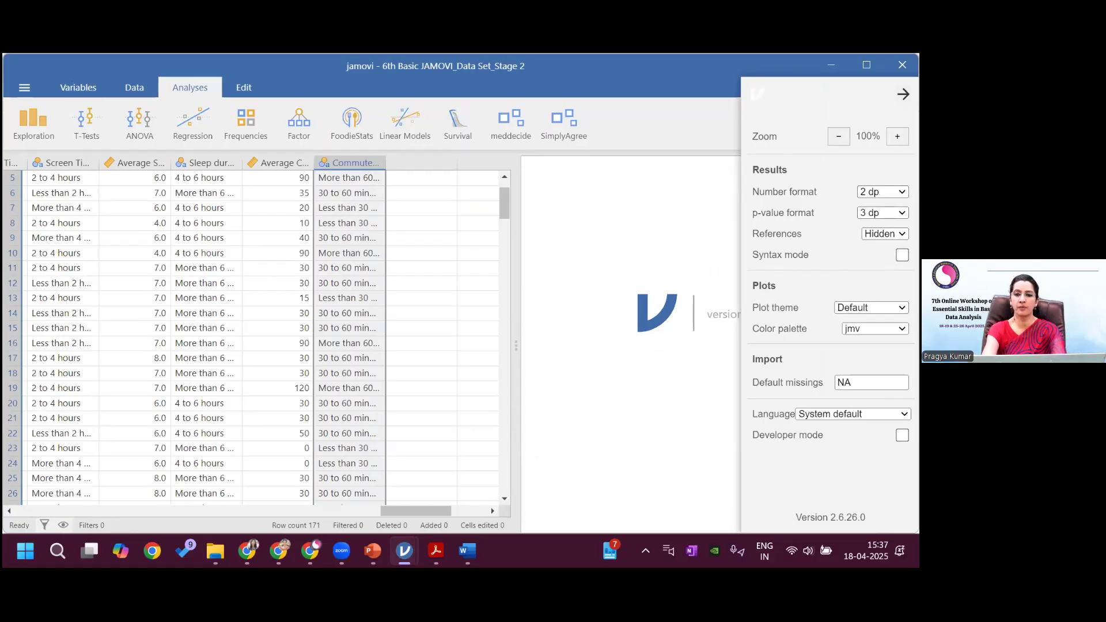
click(883, 213)
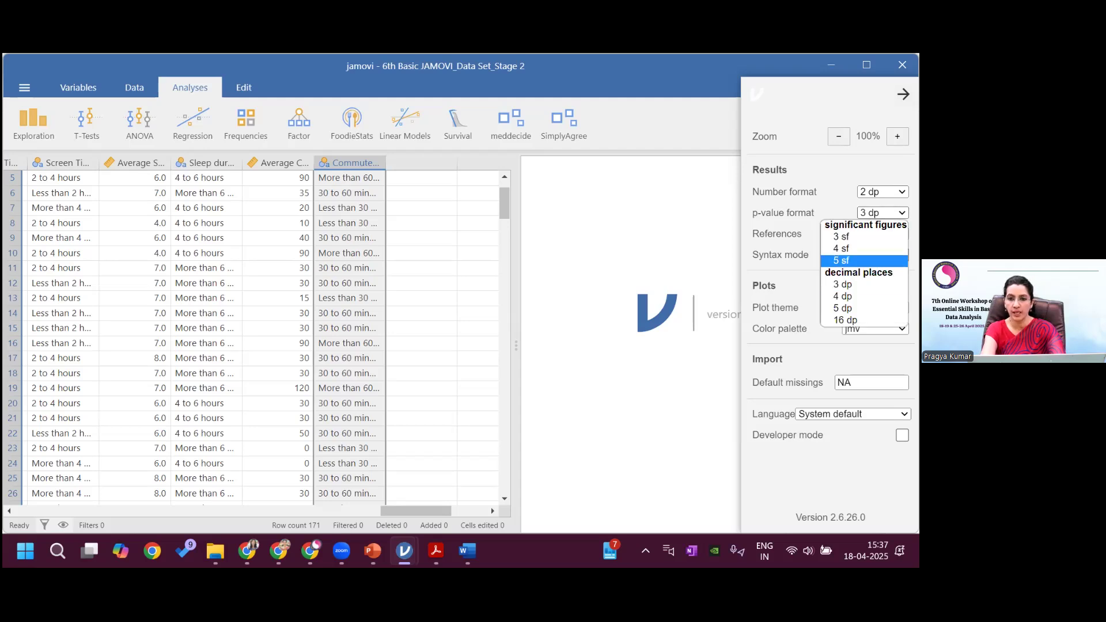
click(853, 285)
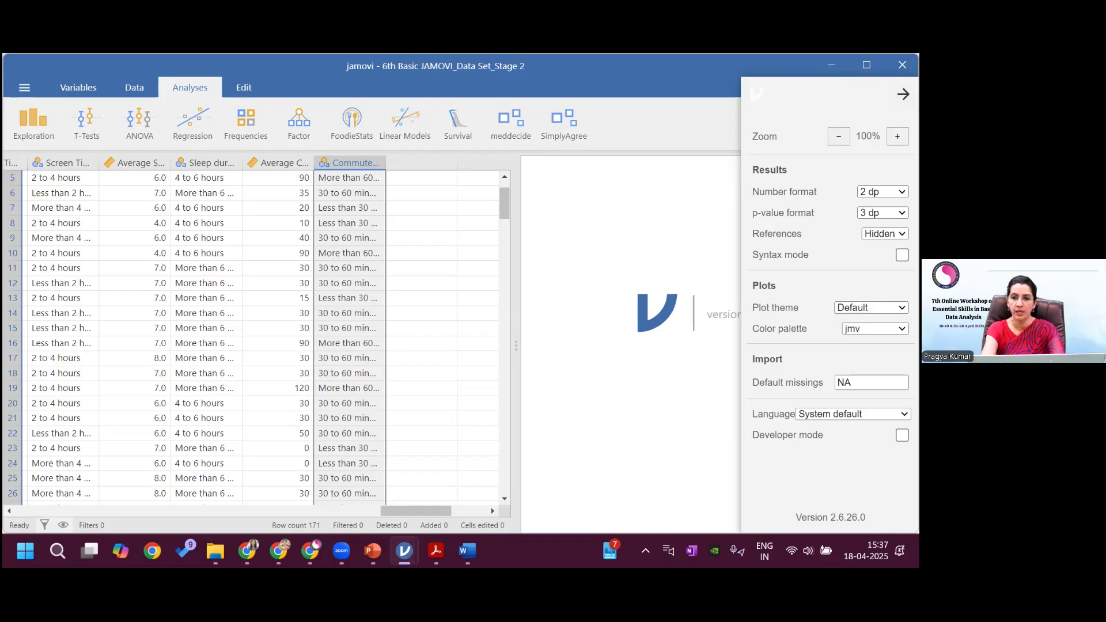
click(883, 191)
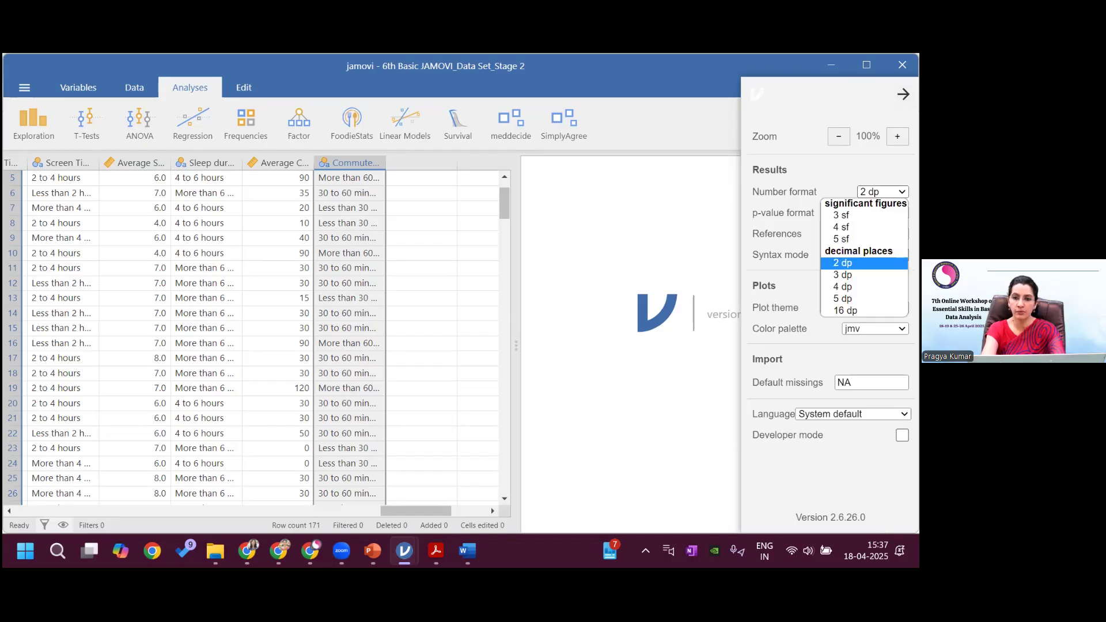
click(853, 263)
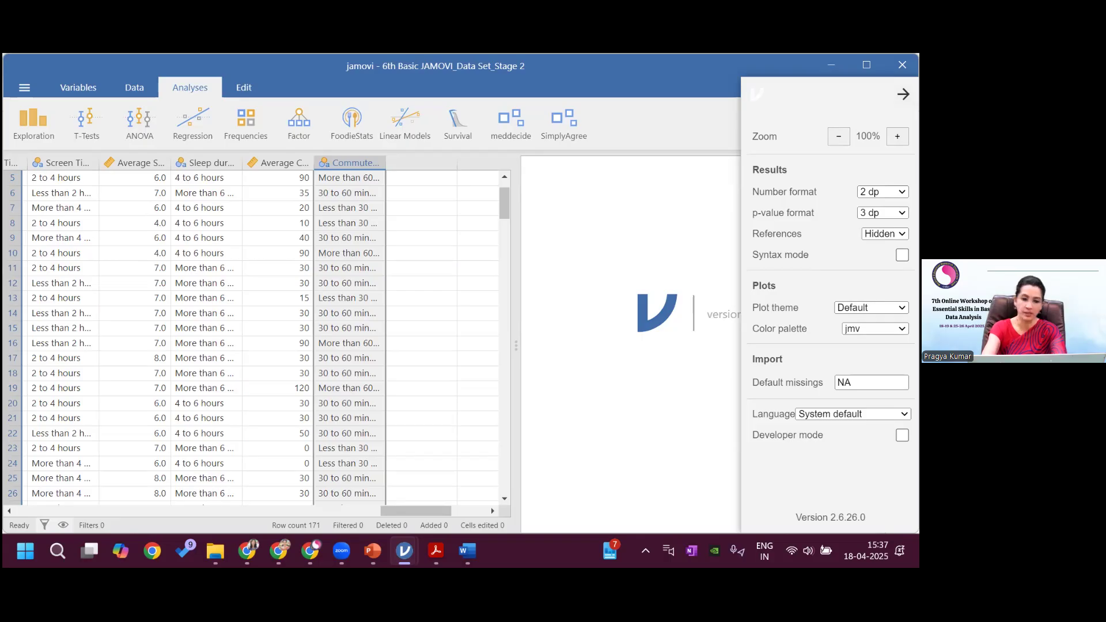
mouse_move(851, 500)
mouse_down()
mouse_move(802, 497)
mouse_move(830, 542)
mouse_move(887, 525)
mouse_move(851, 500)
mouse_up()
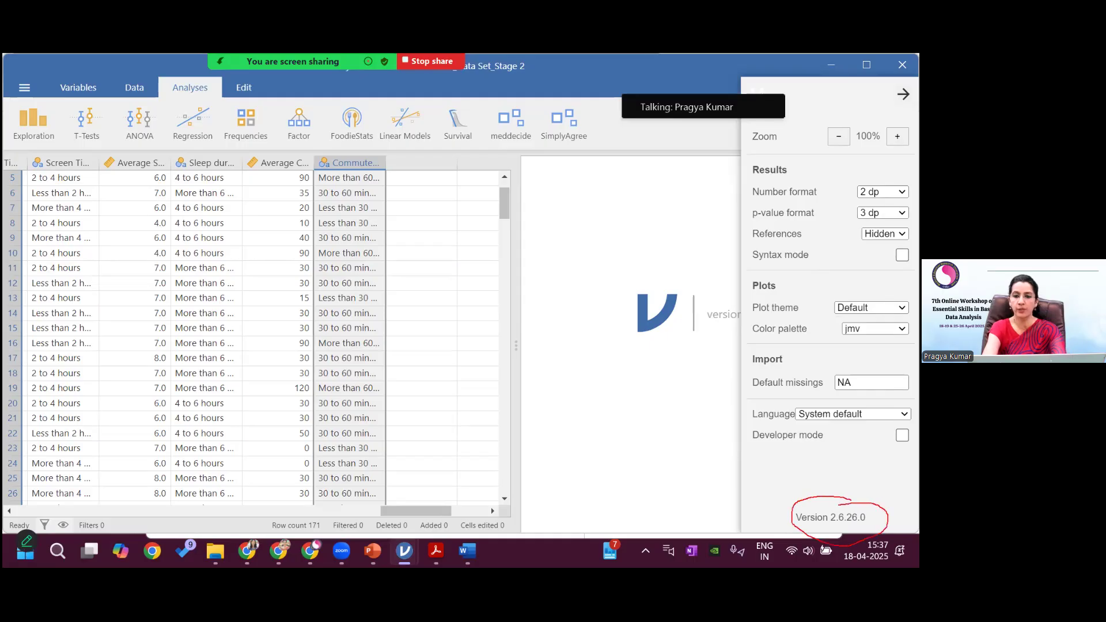
drag(783, 509, 816, 489)
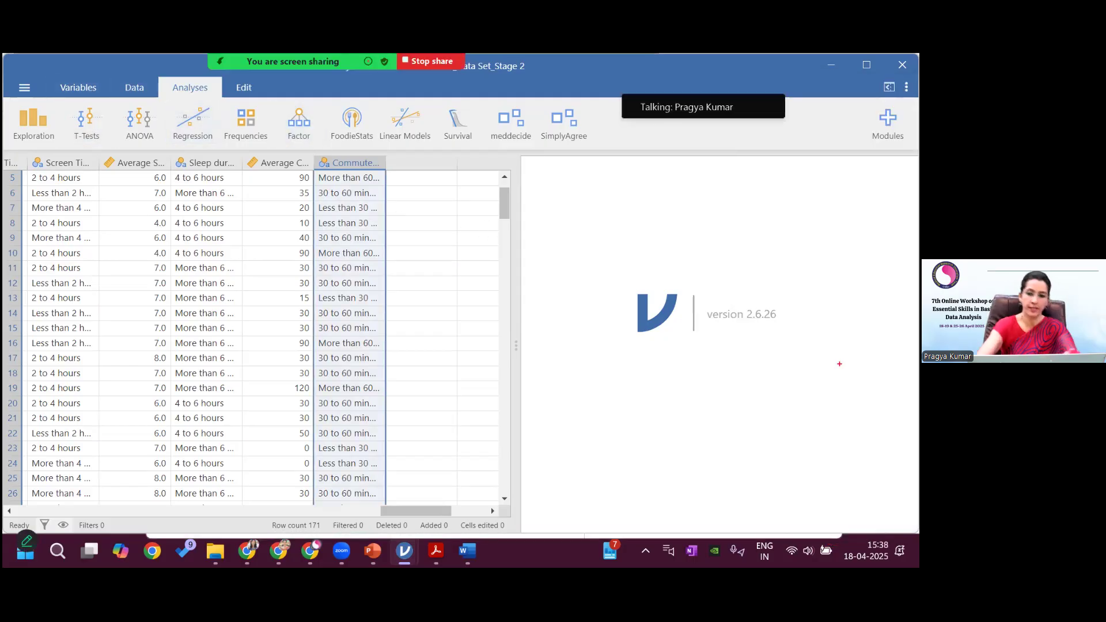
mouse_move(48, 106)
mouse_down()
mouse_move(12, 106)
mouse_move(12, 147)
mouse_move(72, 135)
mouse_move(43, 101)
mouse_up()
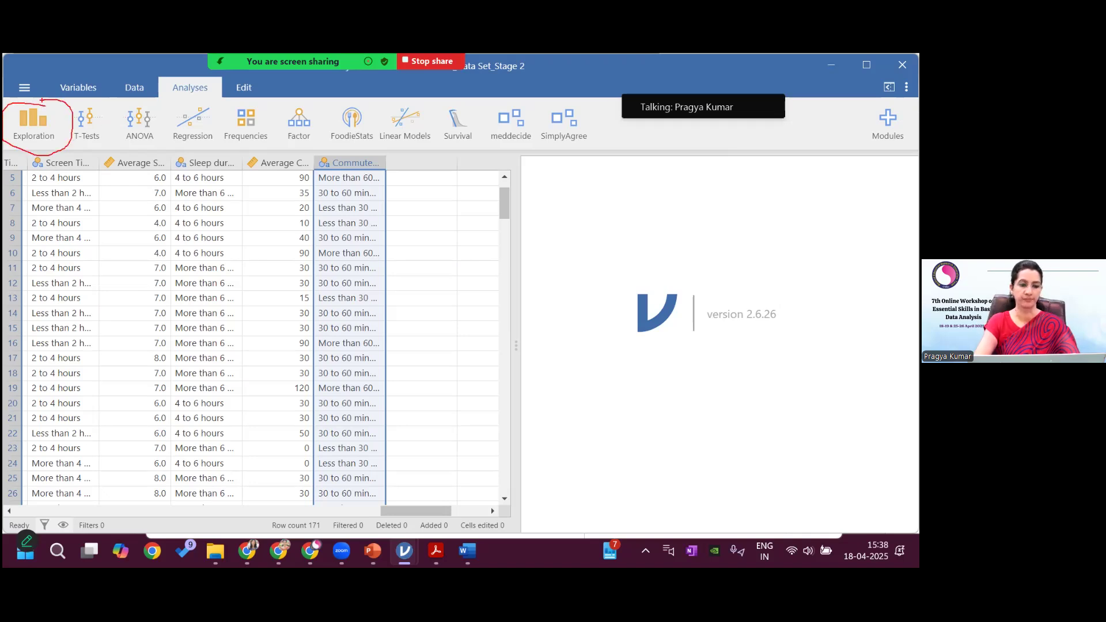
key(Escape)
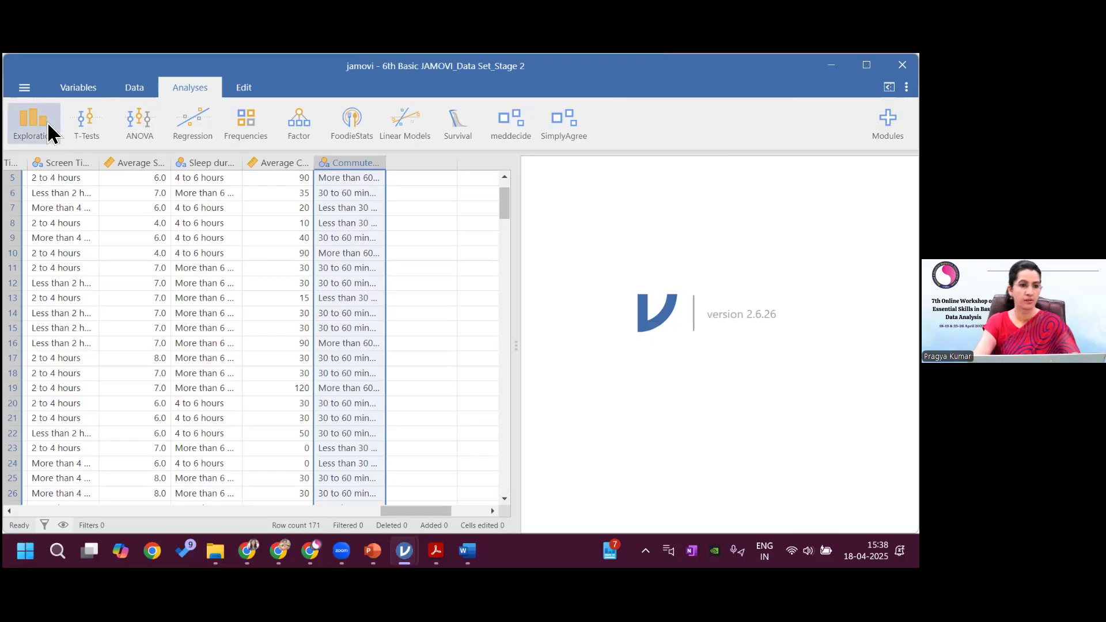
Set up a Descriptives analysis with Age group, Gender and State / UT as its variables.
click(49, 125)
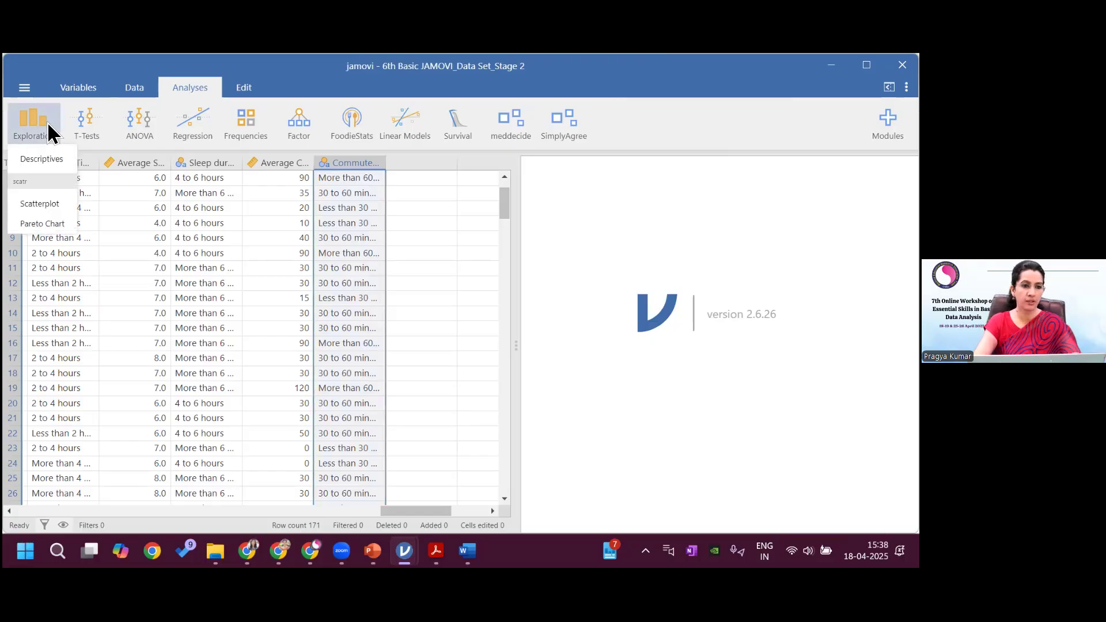
click(50, 160)
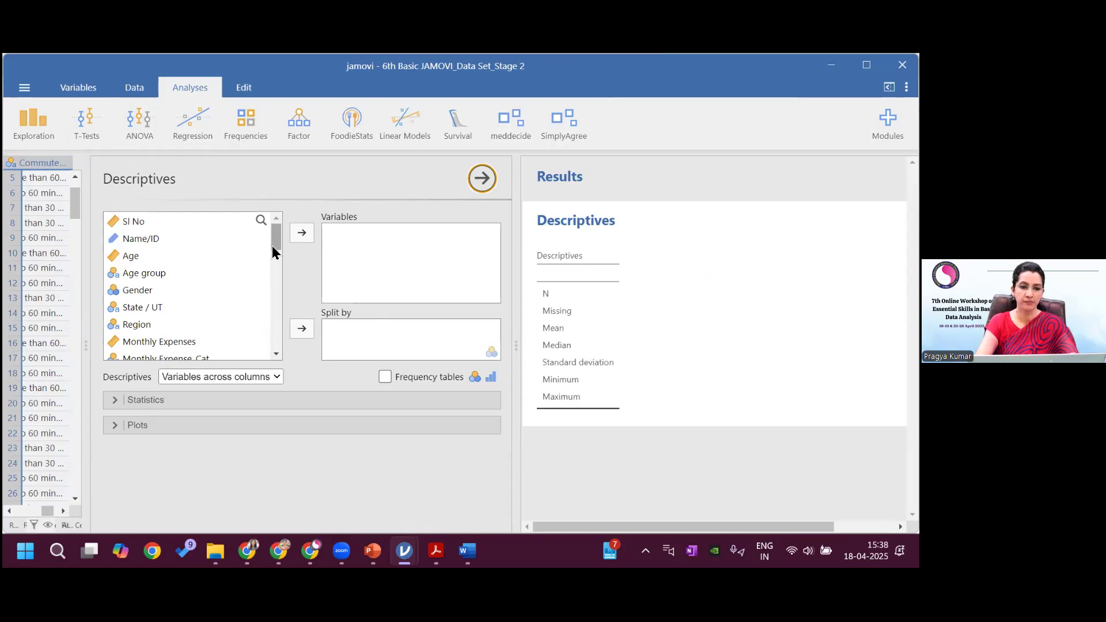
mouse_move(275, 244)
mouse_down()
mouse_move(278, 261)
mouse_move(276, 246)
mouse_up()
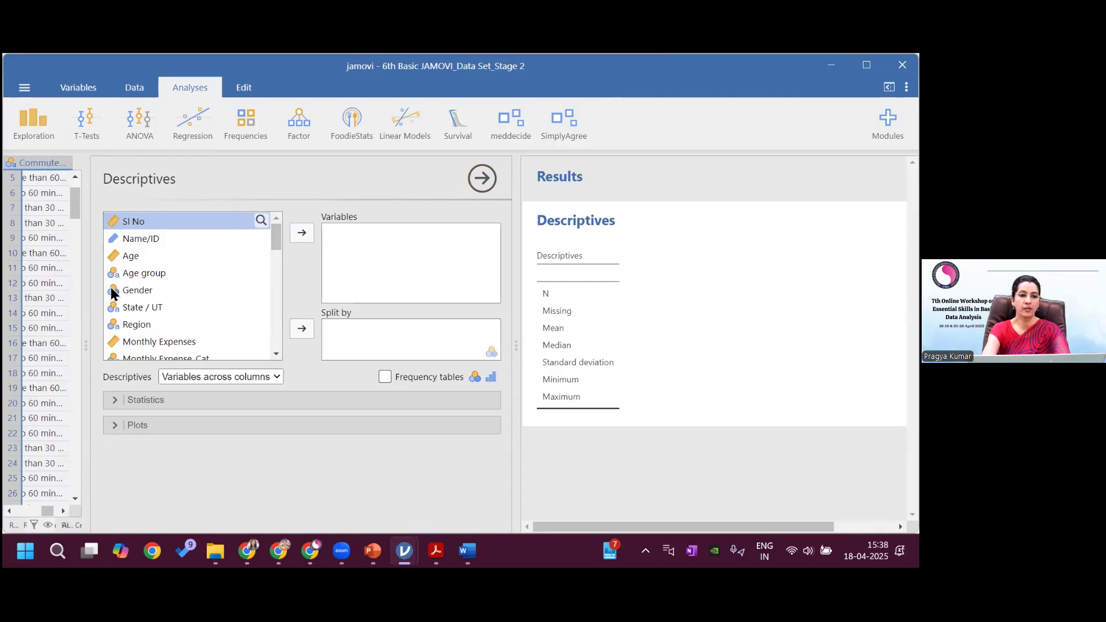
click(127, 278)
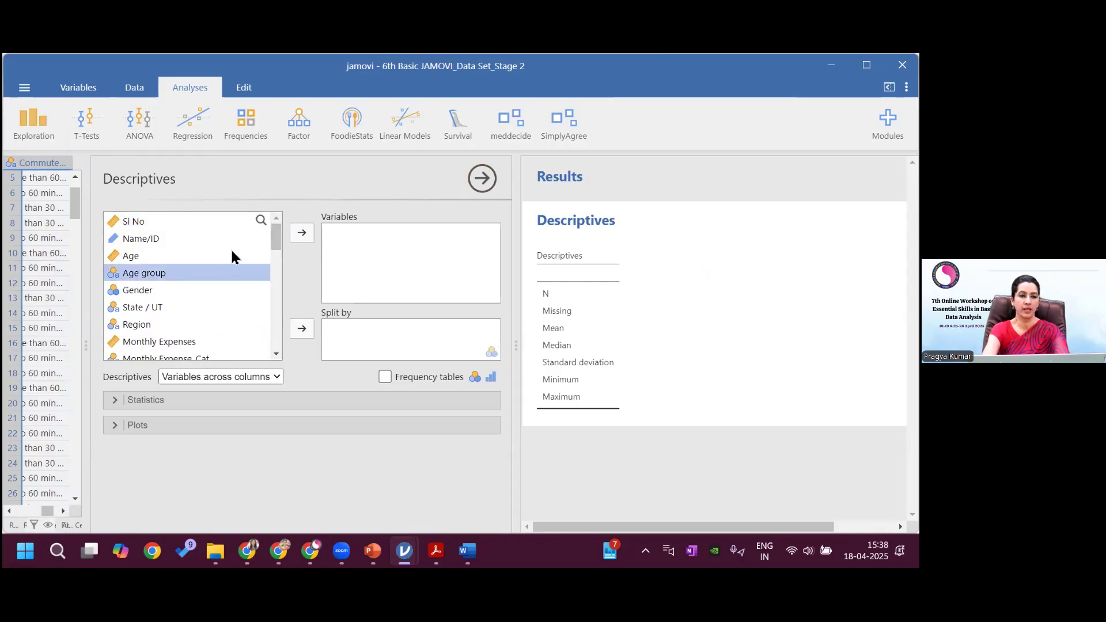
click(302, 234)
click(302, 234)
click(302, 234)
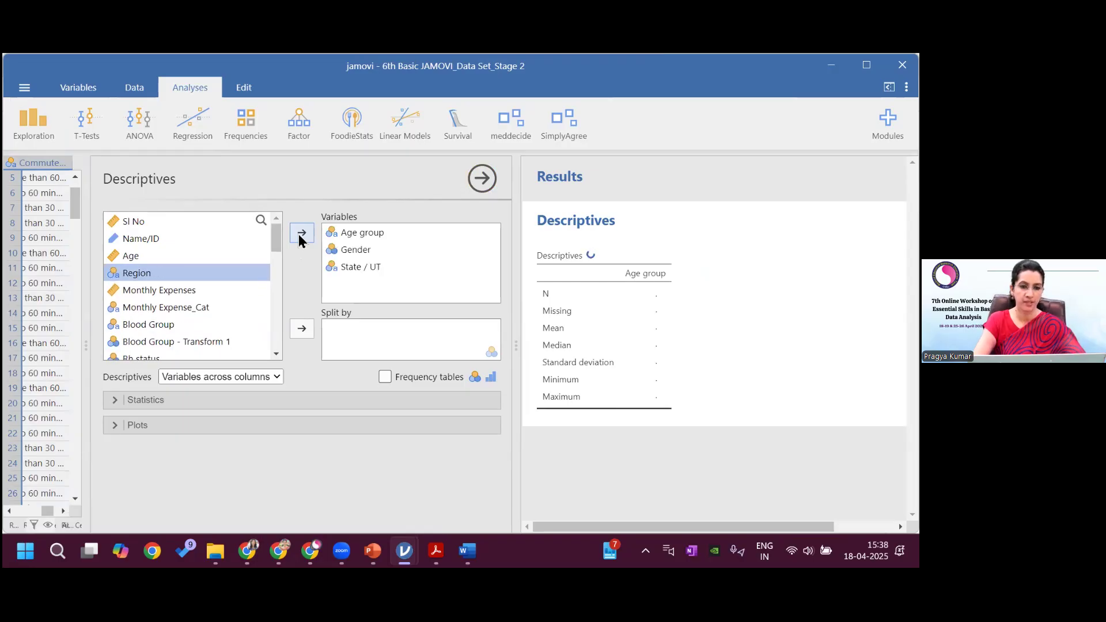
Exclude the mean, median, standard deviation, minimum and maximum from the Descriptives statistics, leaving N and Missing selected.
click(116, 400)
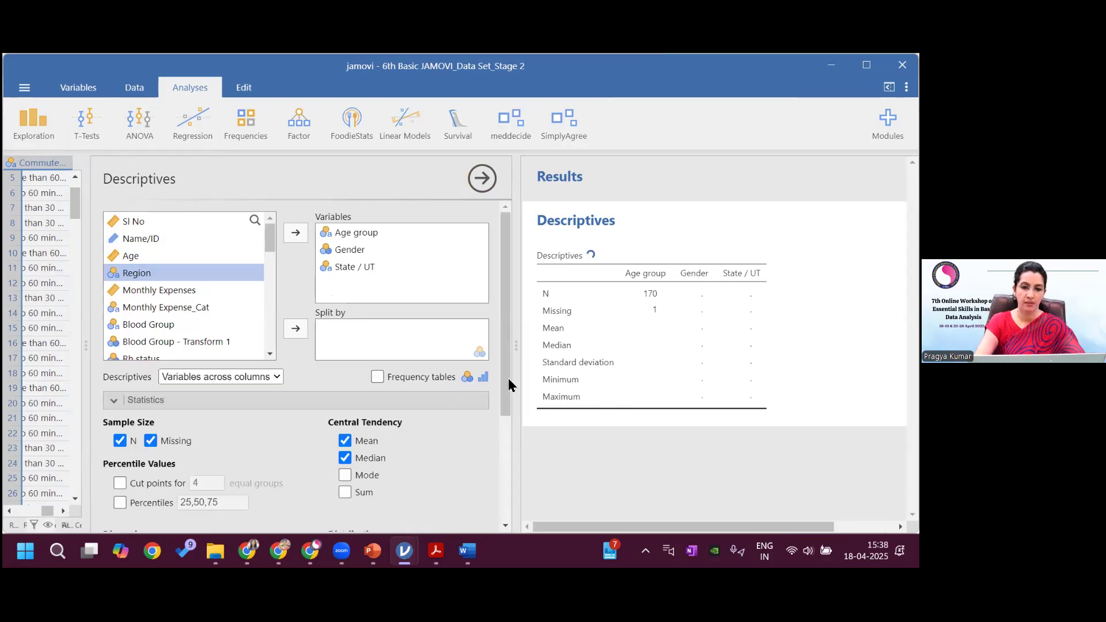
scroll(513, 412, down, 1)
scroll(512, 412, down, 1)
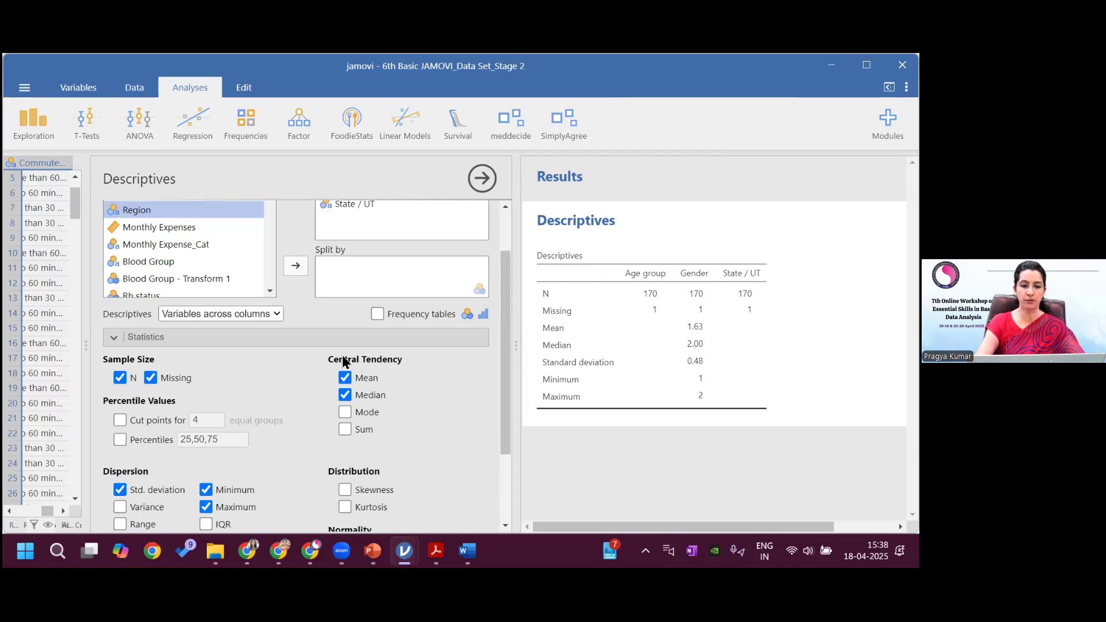
click(345, 397)
click(346, 378)
click(206, 507)
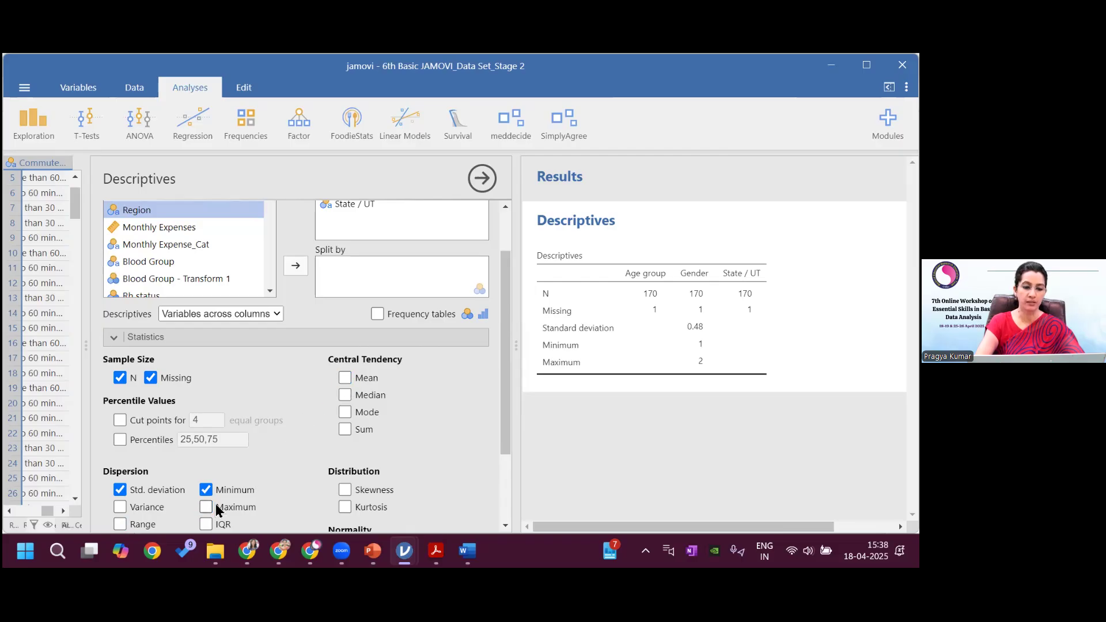
click(206, 490)
click(119, 491)
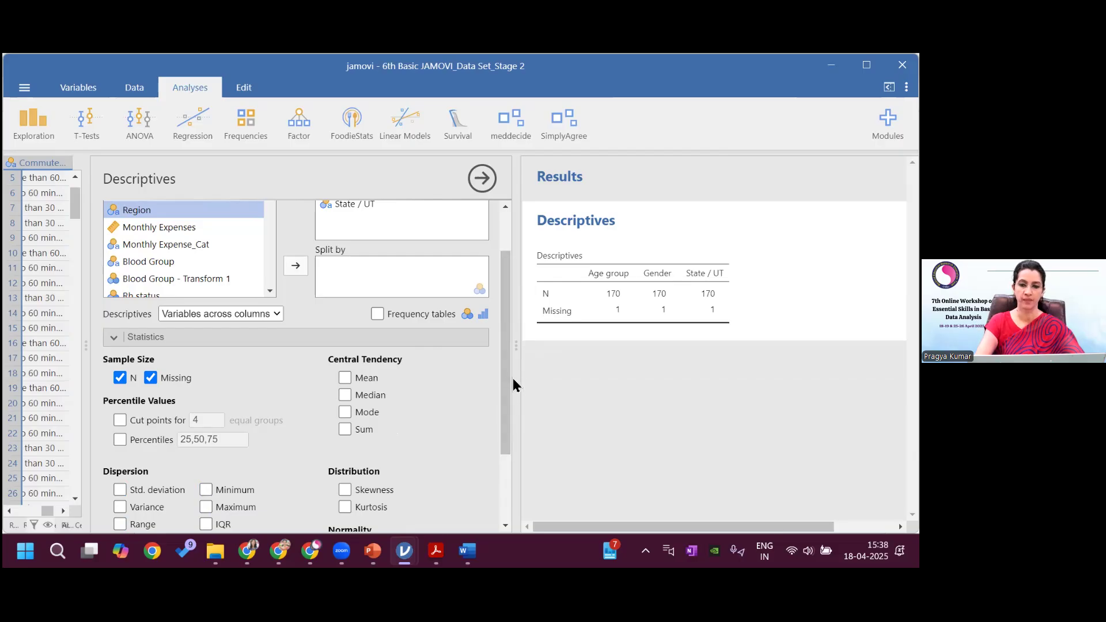
Turn on frequency tables for the analysis and add Monthly Expense_Cat to its variables.
scroll(507, 408, down, 1)
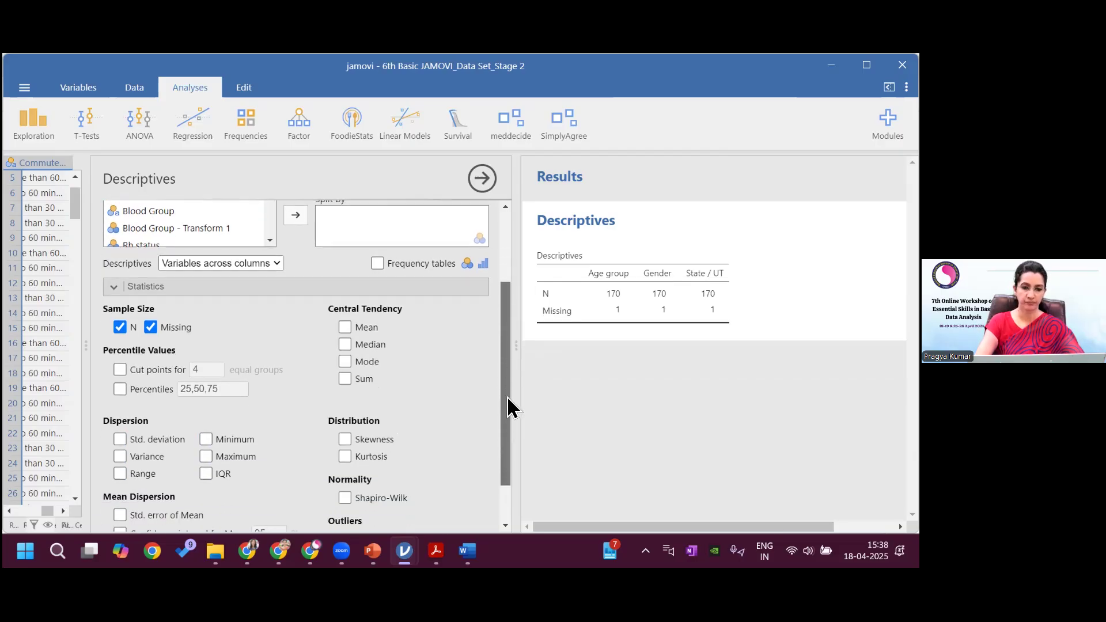
drag(509, 407, 502, 354)
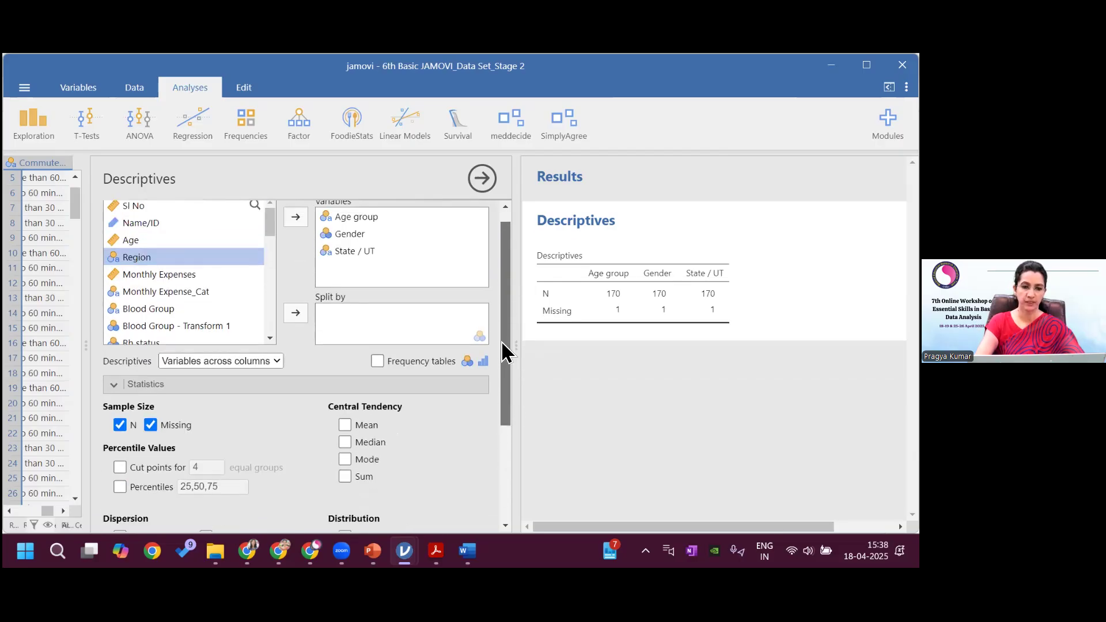
click(378, 362)
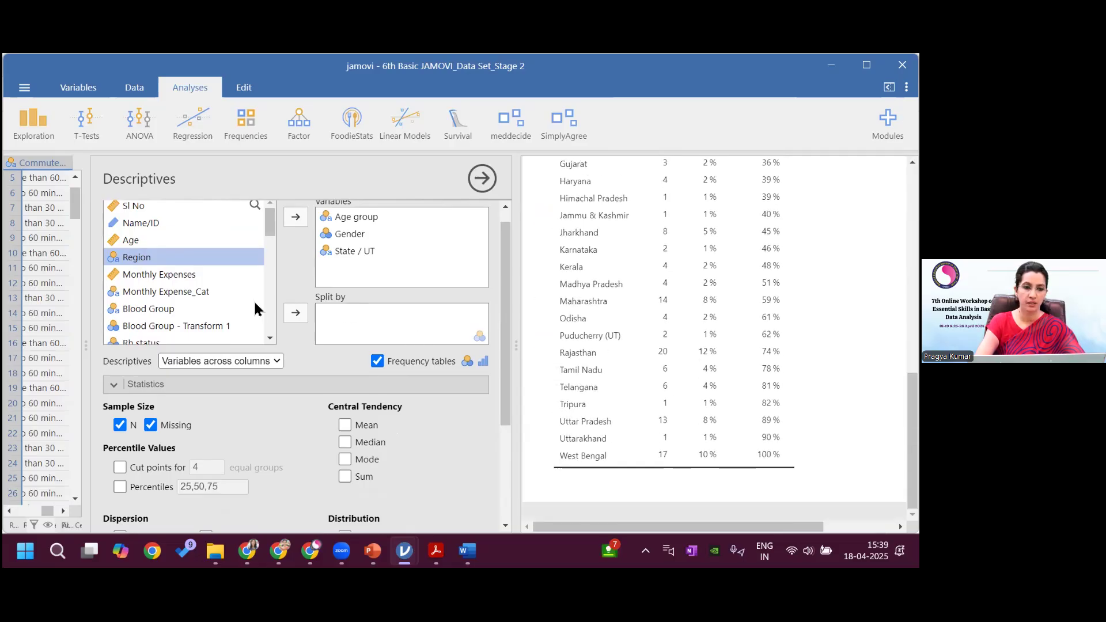
click(208, 294)
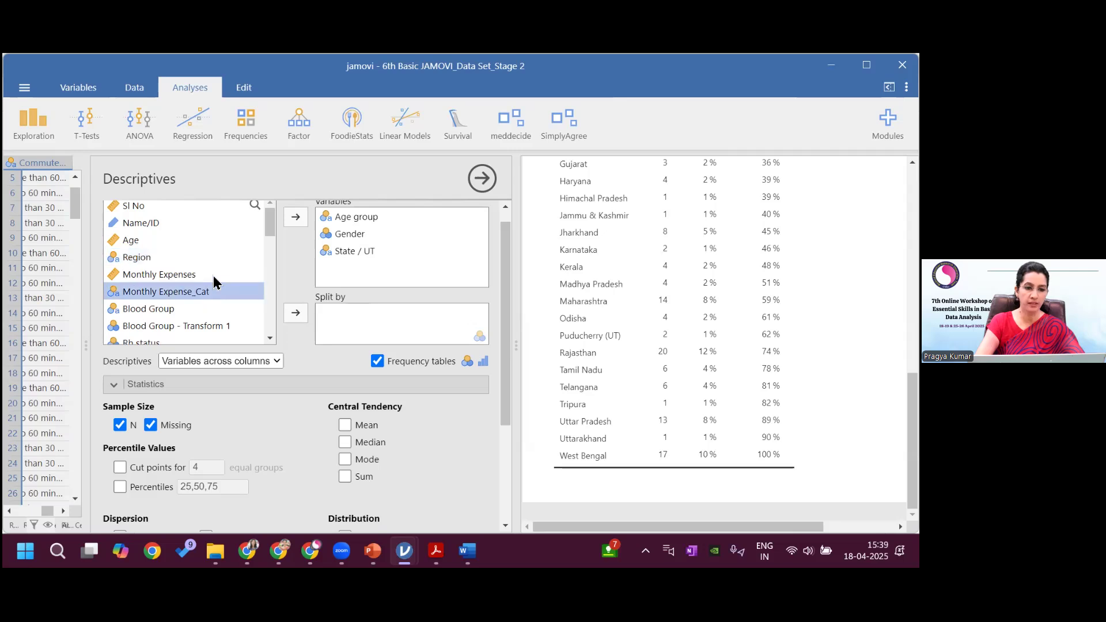
click(295, 218)
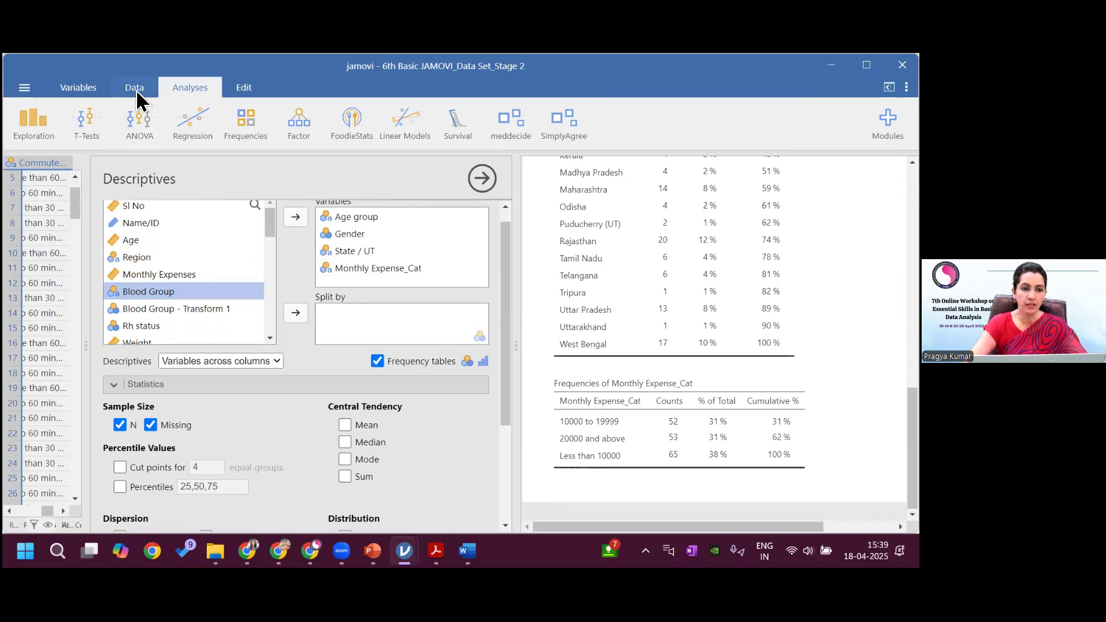
Reorder the levels of the Monthly Expense_Cat variable so that Less than 10000 comes before 10000 to 19999.
click(79, 87)
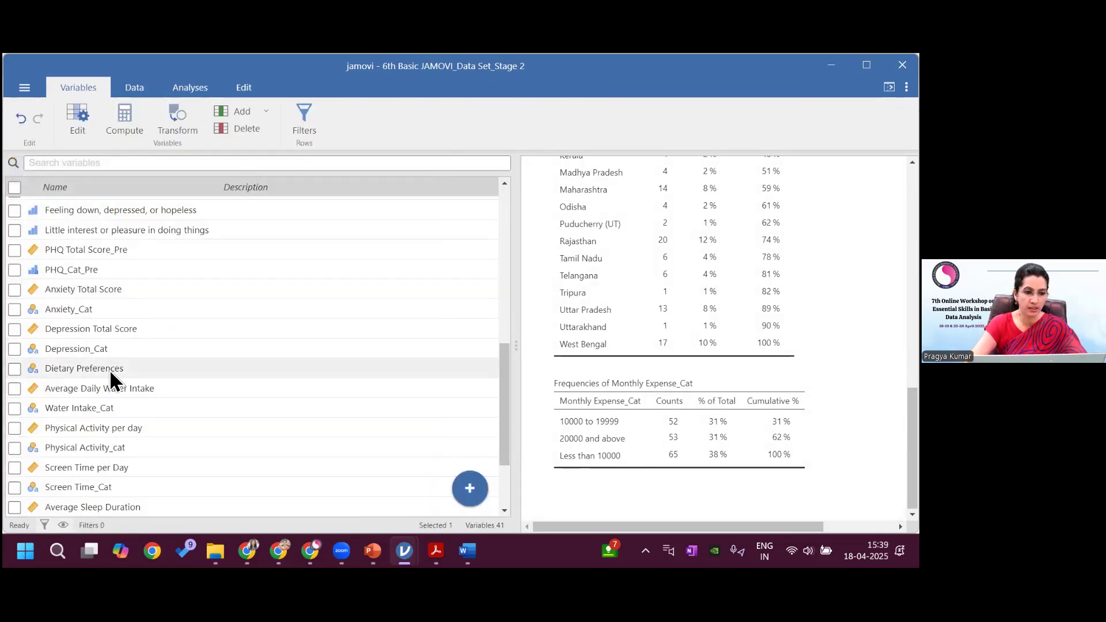
drag(501, 402, 497, 262)
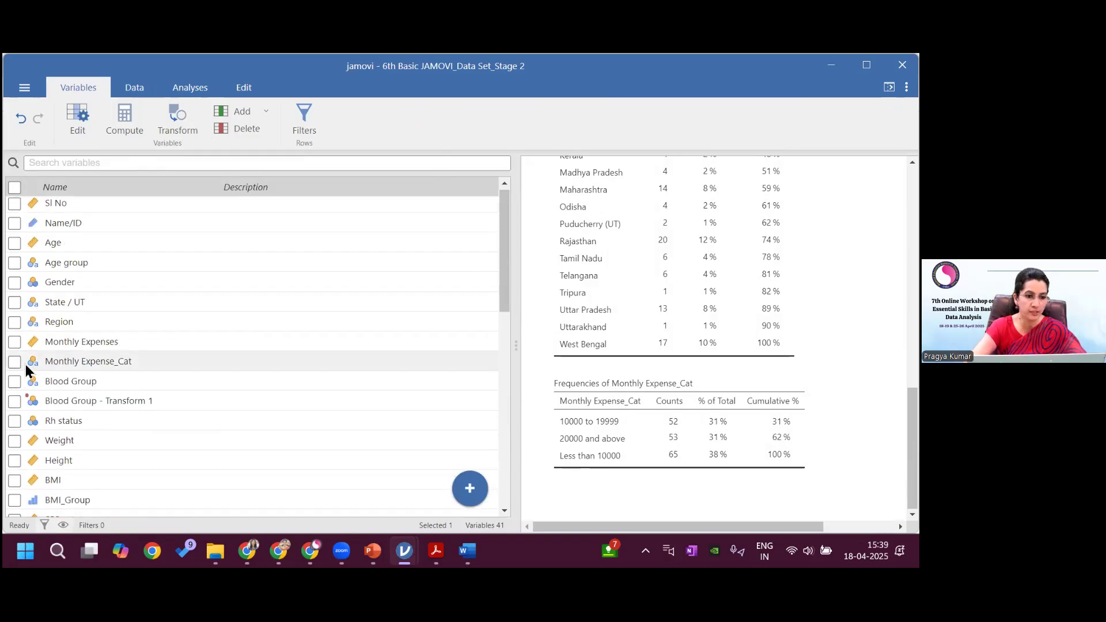
double_click(50, 368)
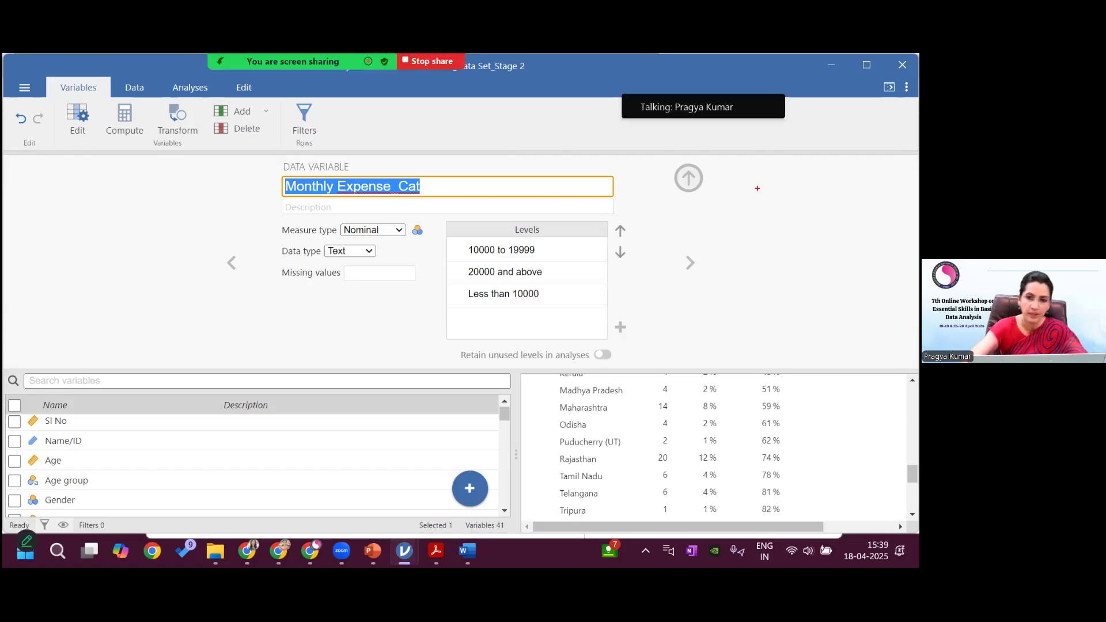
mouse_move(637, 208)
mouse_down()
mouse_move(609, 264)
mouse_move(643, 231)
mouse_up()
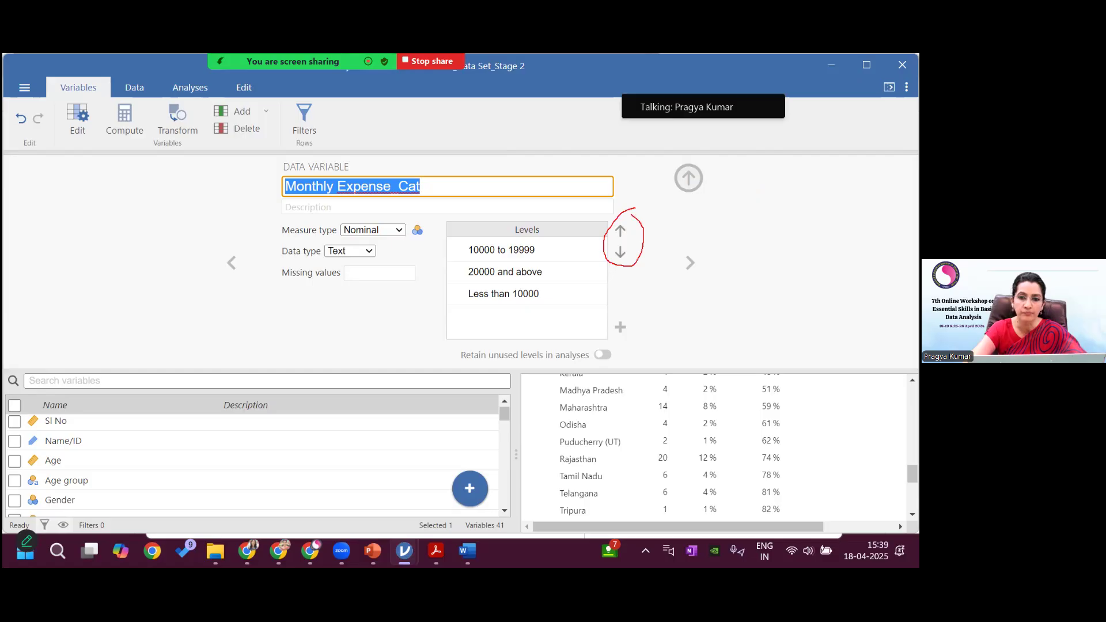
click(540, 293)
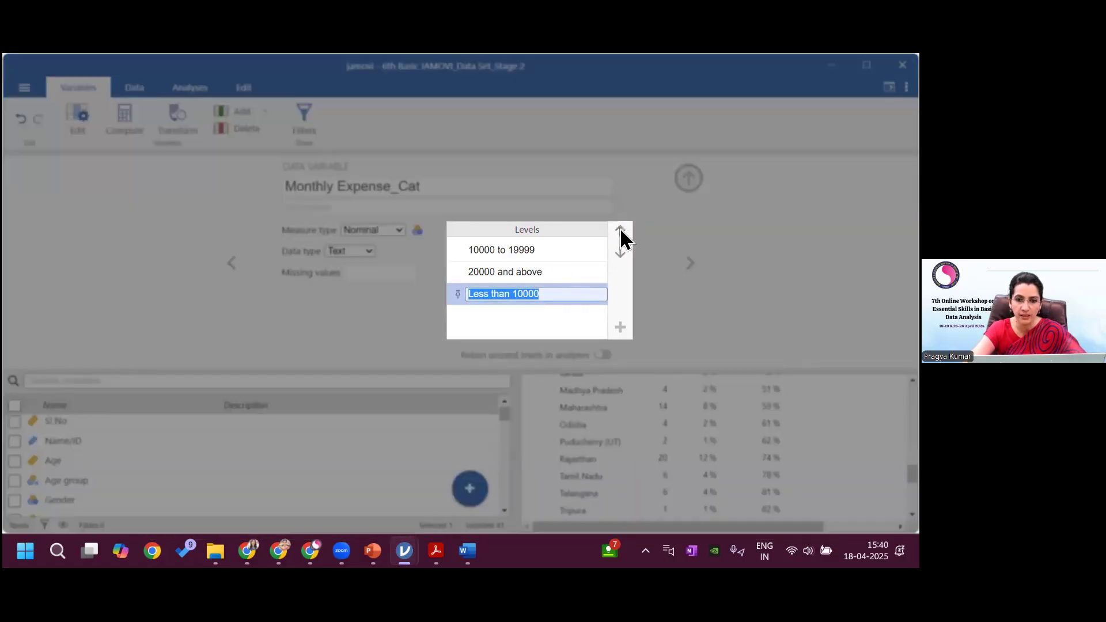
click(621, 231)
click(620, 230)
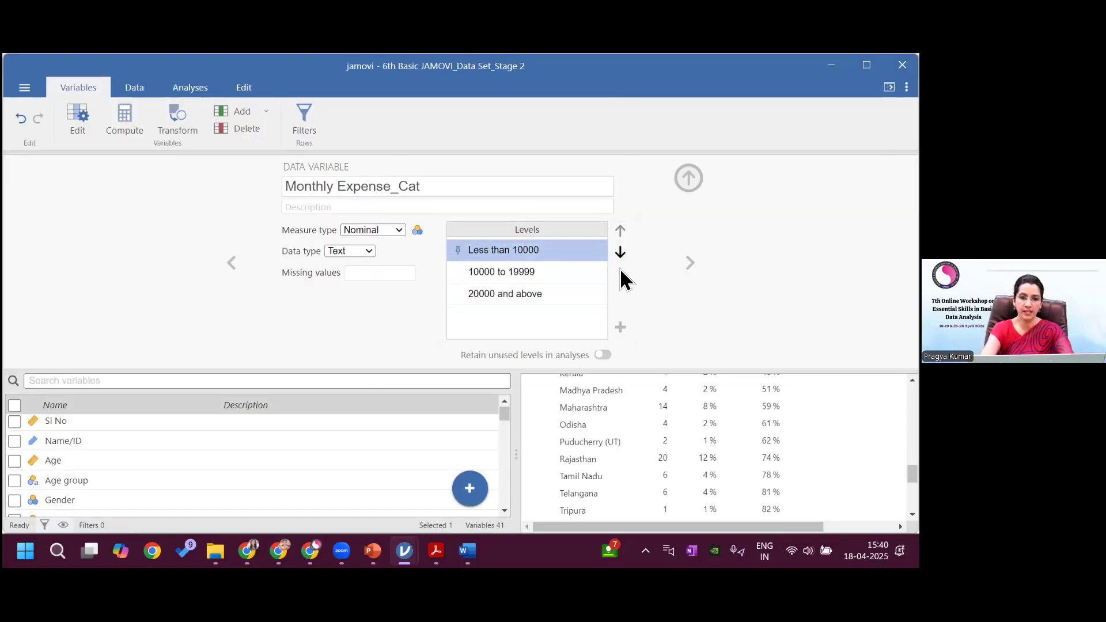
click(689, 178)
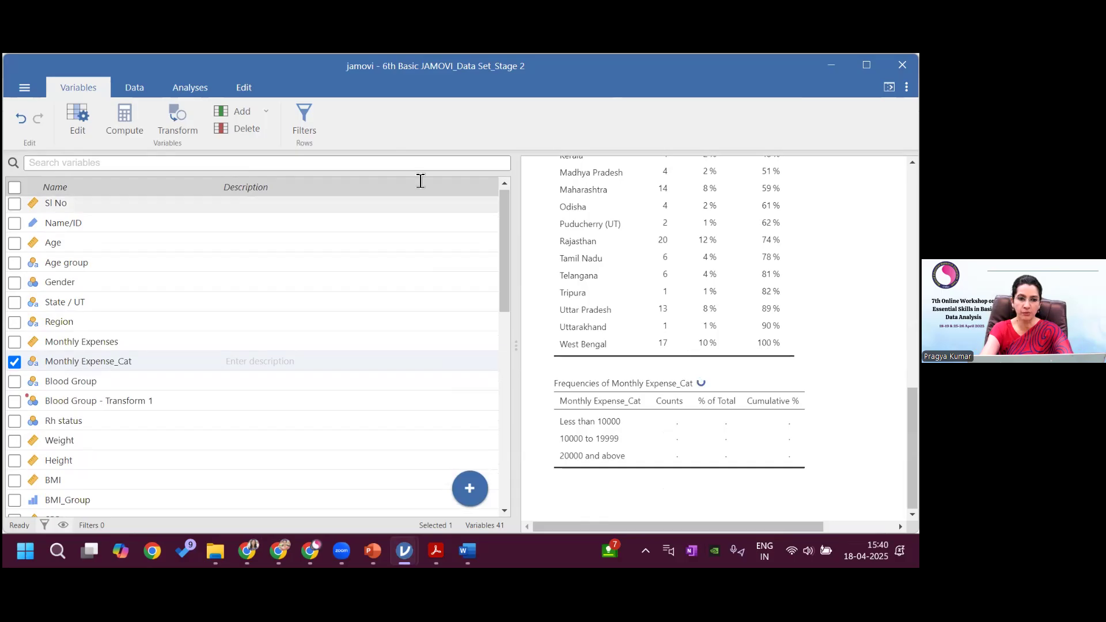
Show the data sheet and examine the category order in the Monthly Expense_Cat frequency table.
click(129, 87)
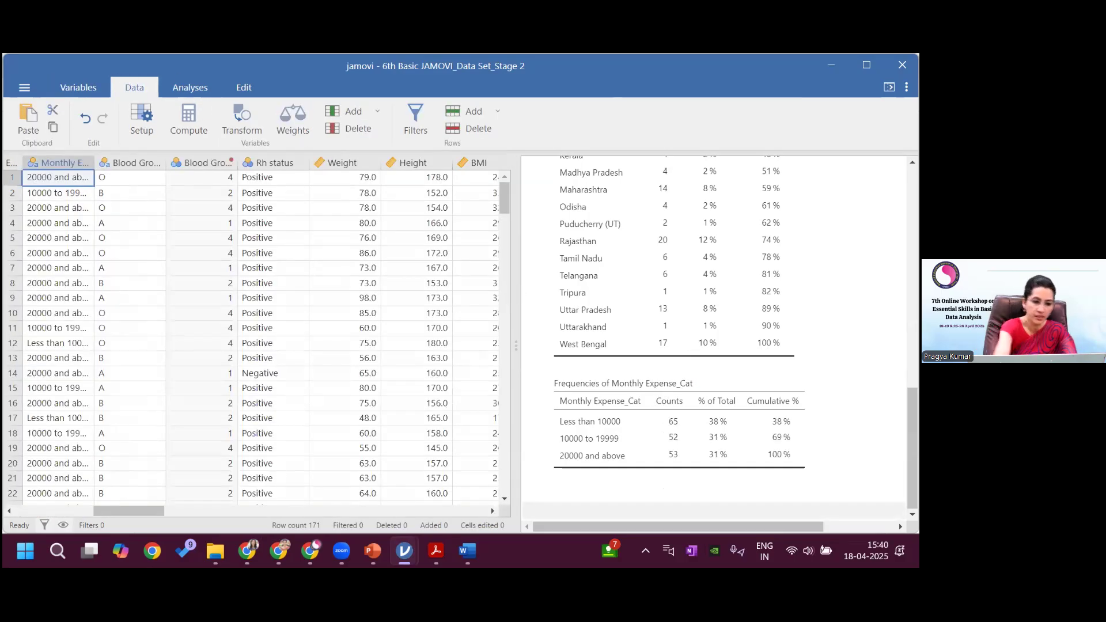
mouse_move(559, 398)
mouse_down()
mouse_move(612, 408)
mouse_move(556, 425)
mouse_move(621, 420)
mouse_up()
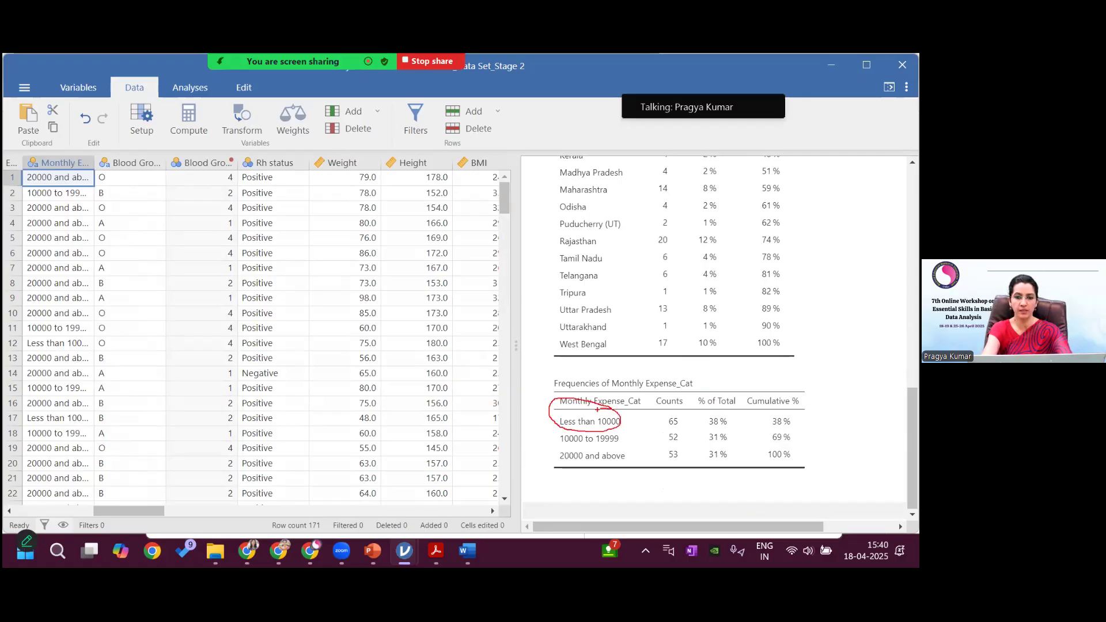
drag(554, 439, 597, 423)
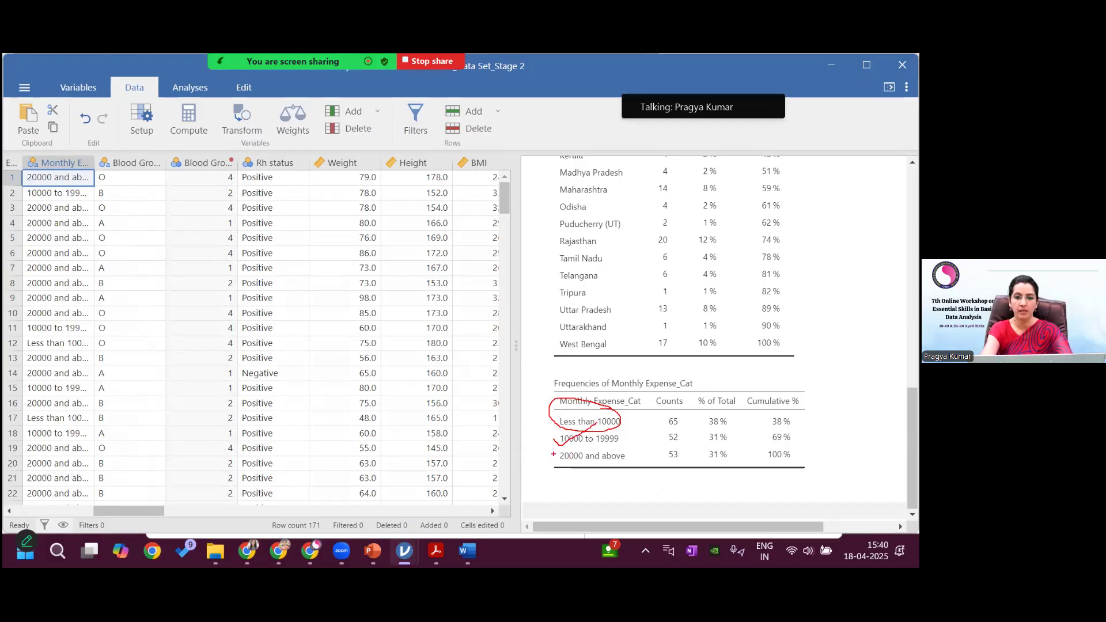
drag(553, 454, 591, 453)
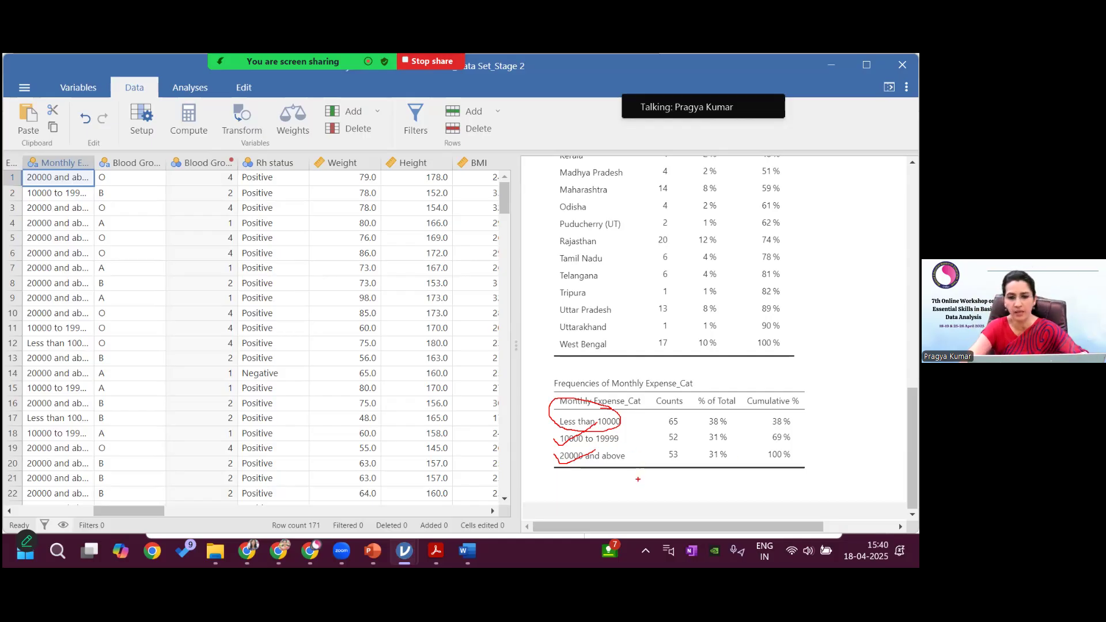
key(Escape)
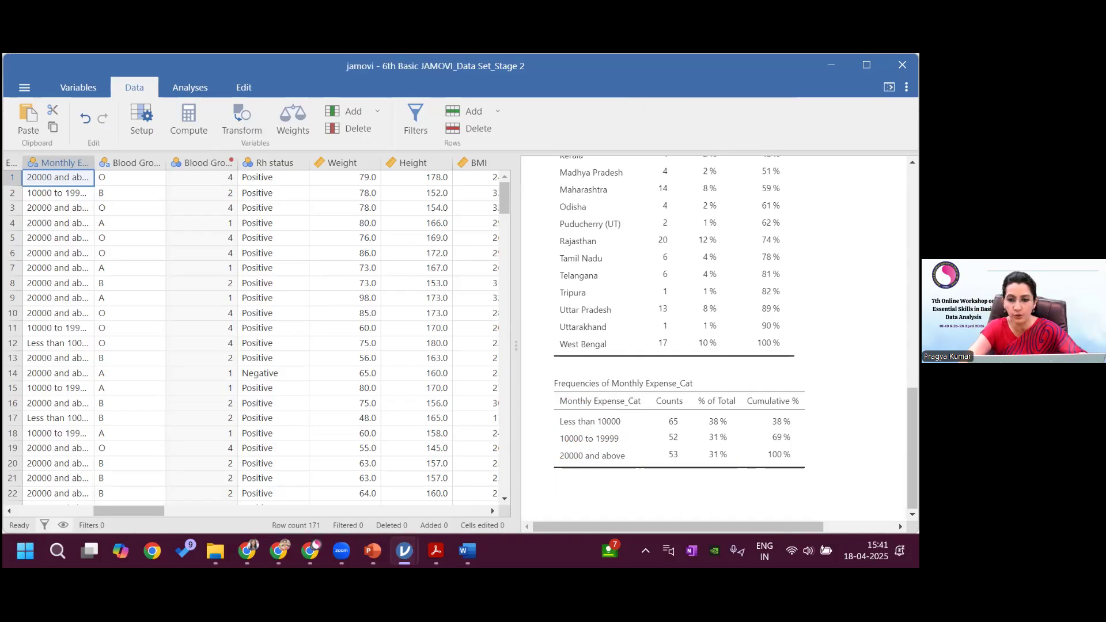
Reopen the Descriptives analysis, add Blood Group - Transform 1 to its variables and show its frequency table.
scroll(714, 340, up, 5)
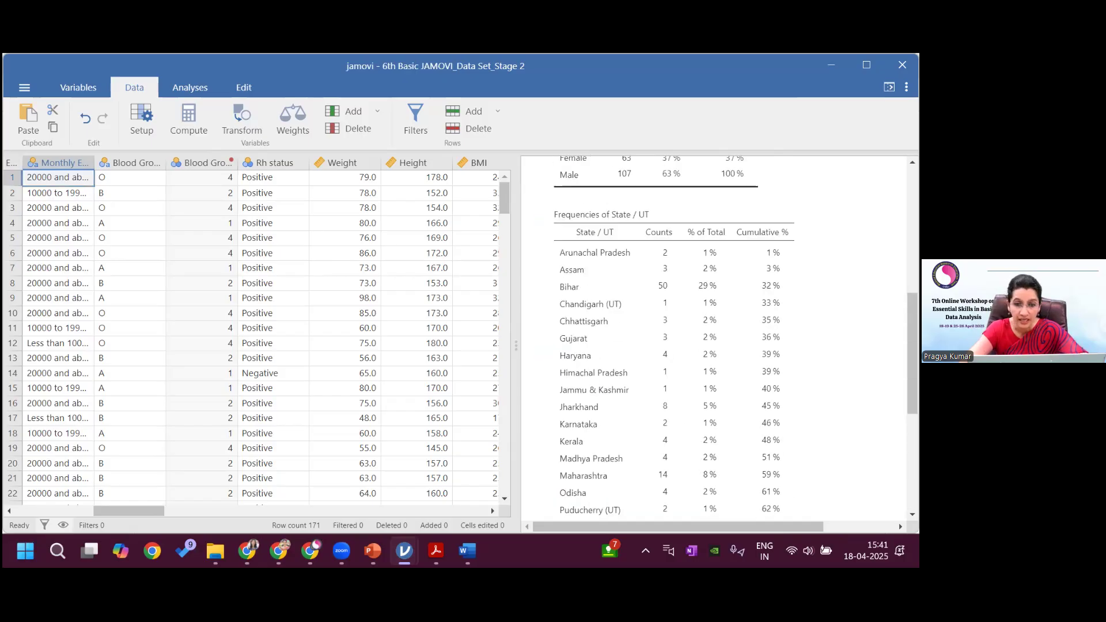
click(704, 372)
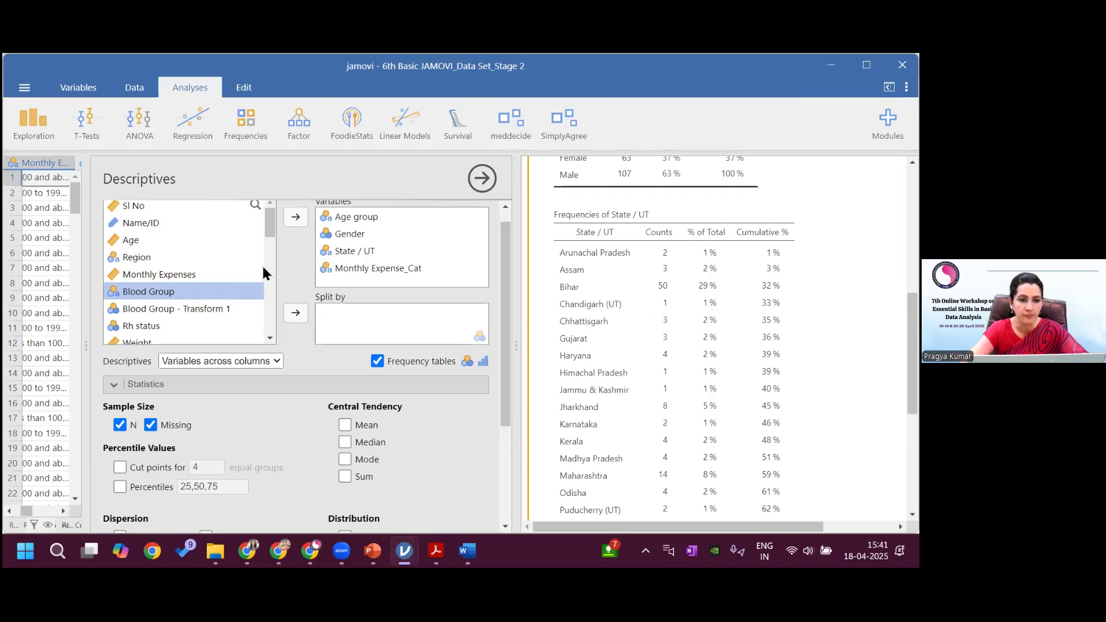
drag(268, 228, 272, 247)
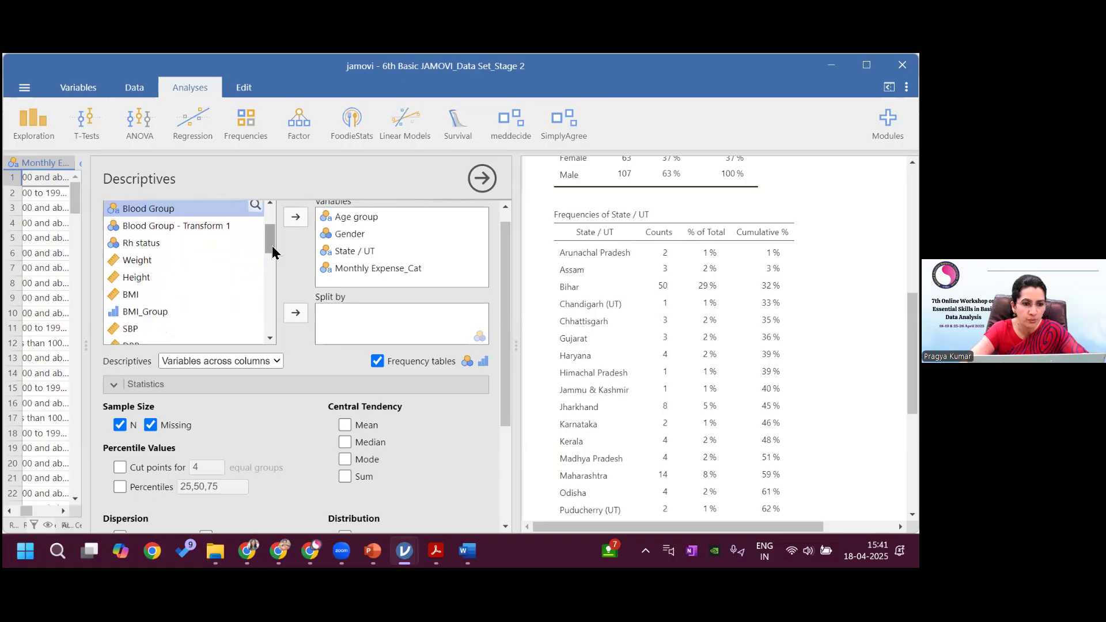
click(210, 228)
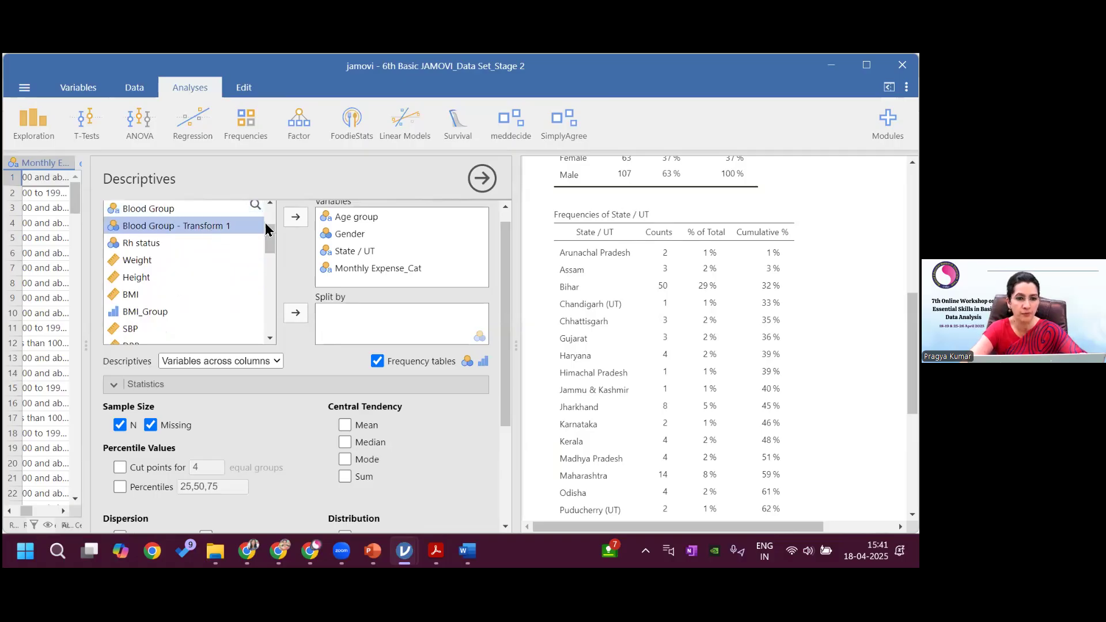
click(291, 216)
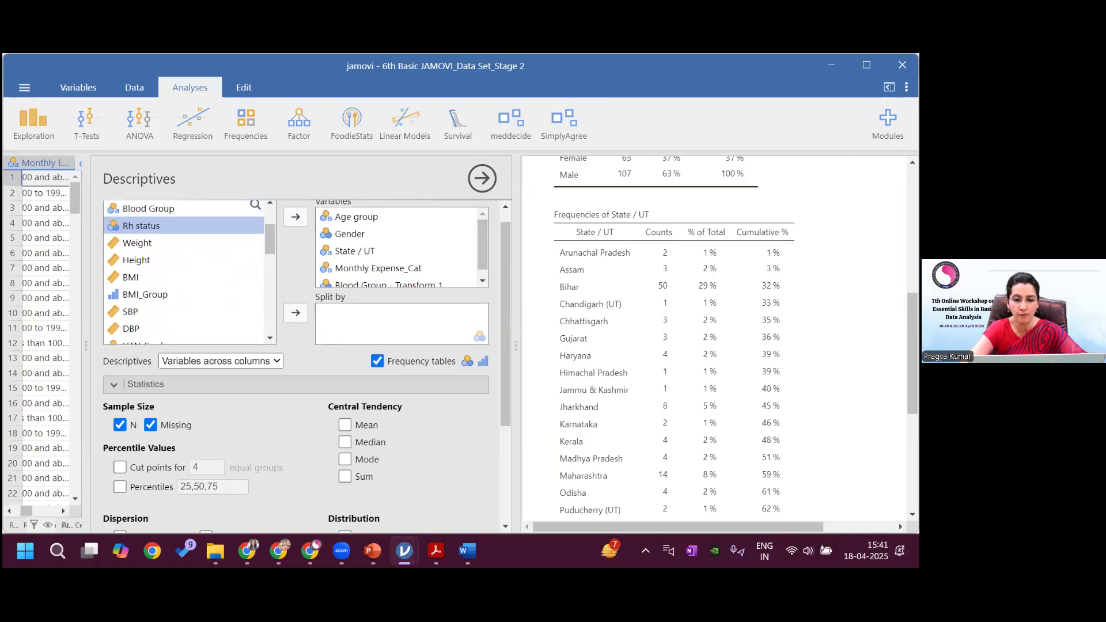
drag(912, 335, 912, 455)
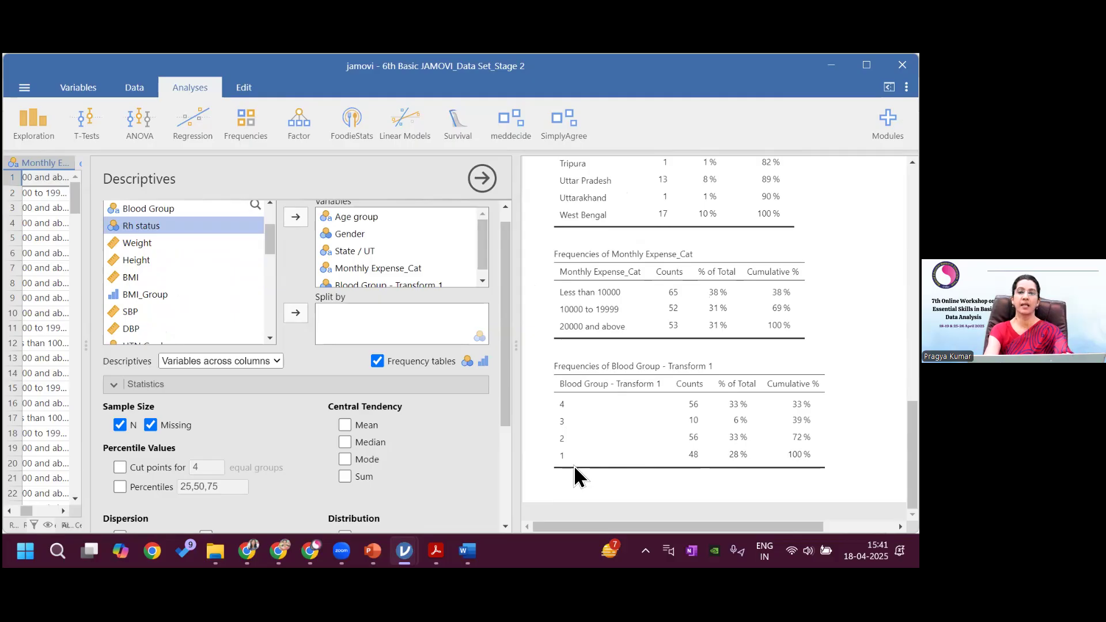
Copy the Blood Group - Transform 1 frequency table and paste it at the end of the Demo_Frequency and Descriptive Word document.
right_click(700, 351)
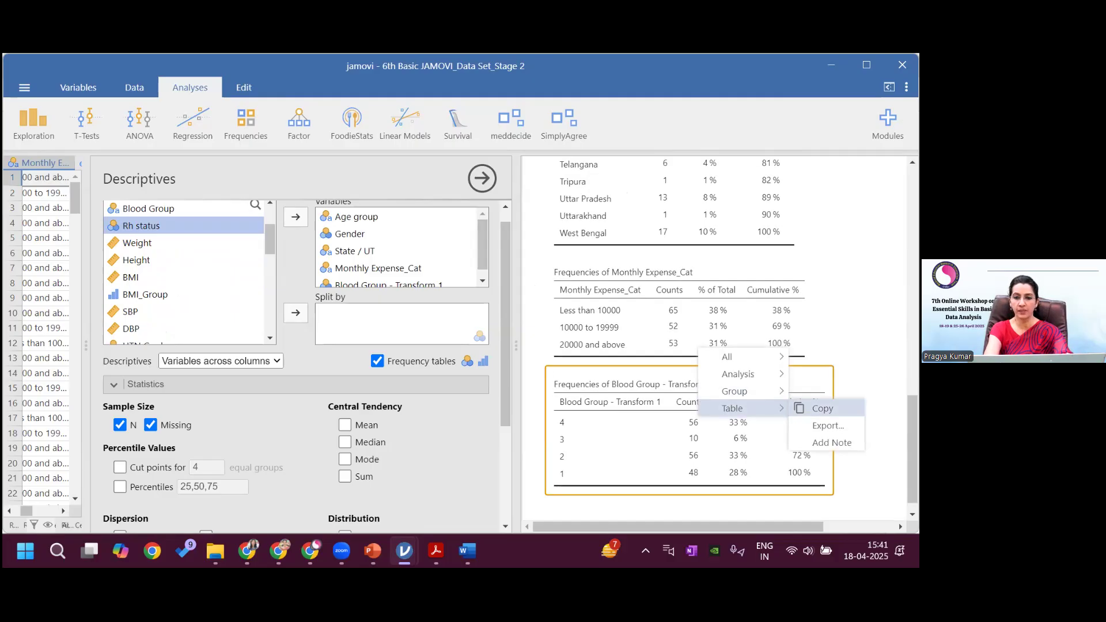
click(823, 408)
mouse_move(467, 551)
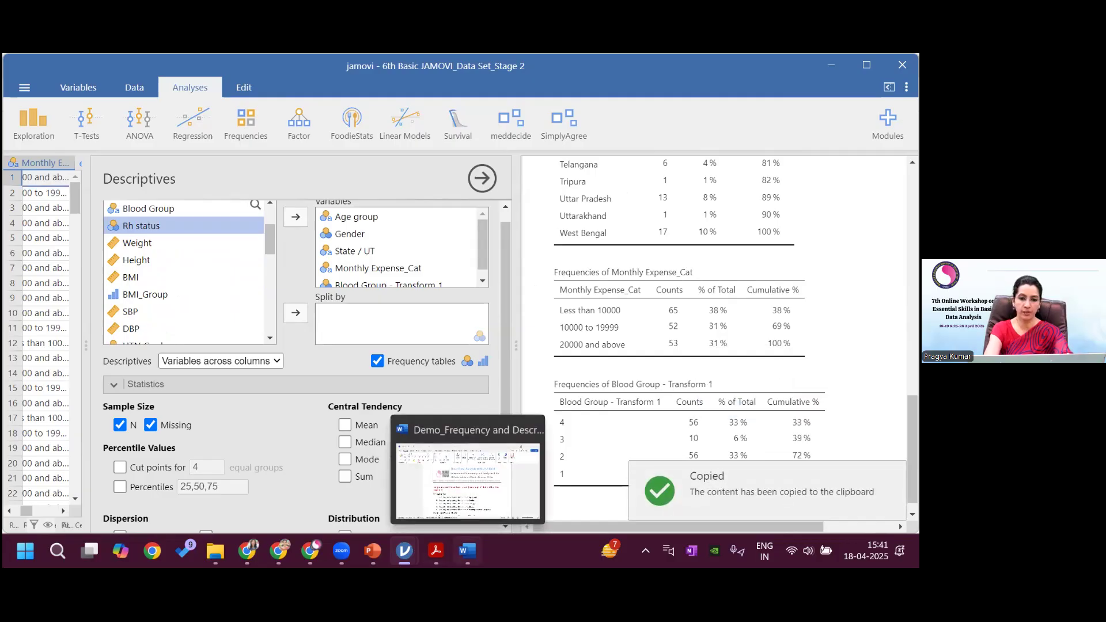
click(477, 497)
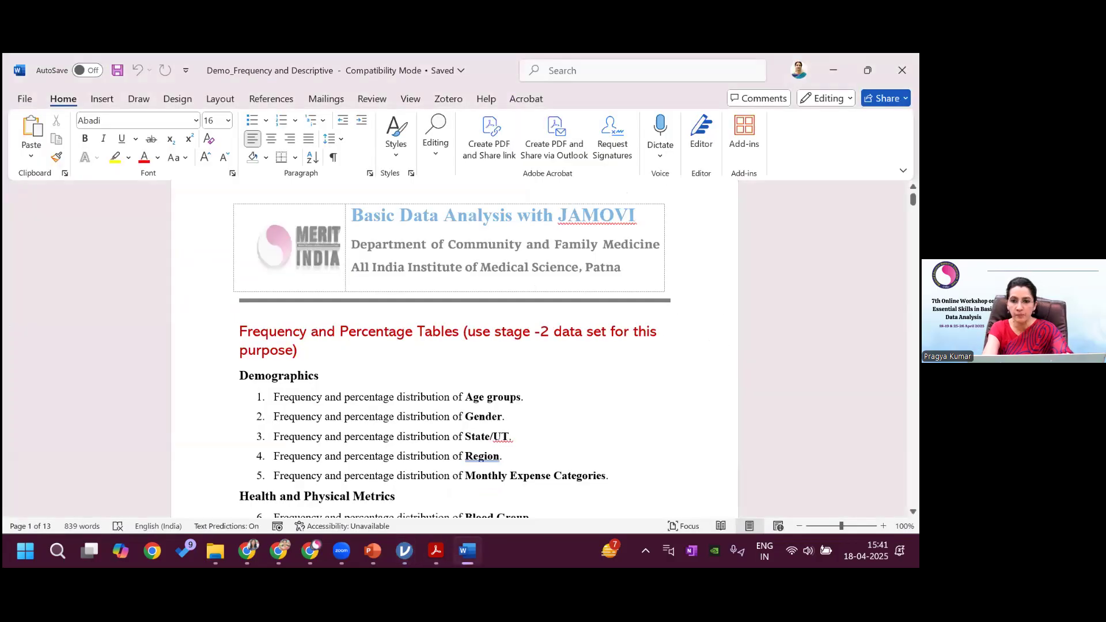
drag(913, 199, 913, 499)
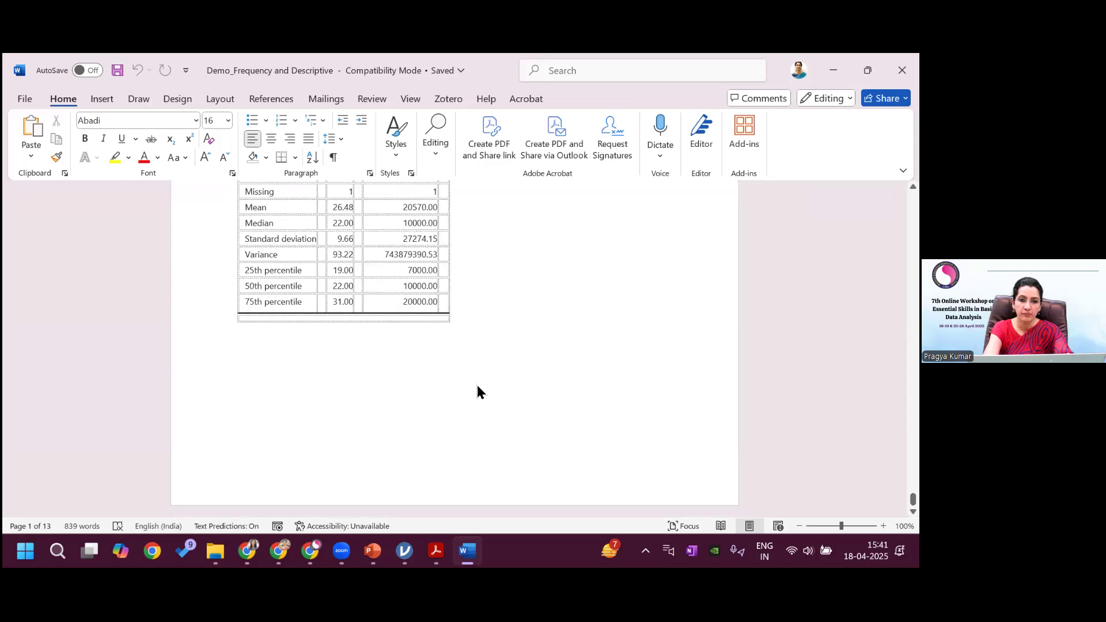
click(440, 381)
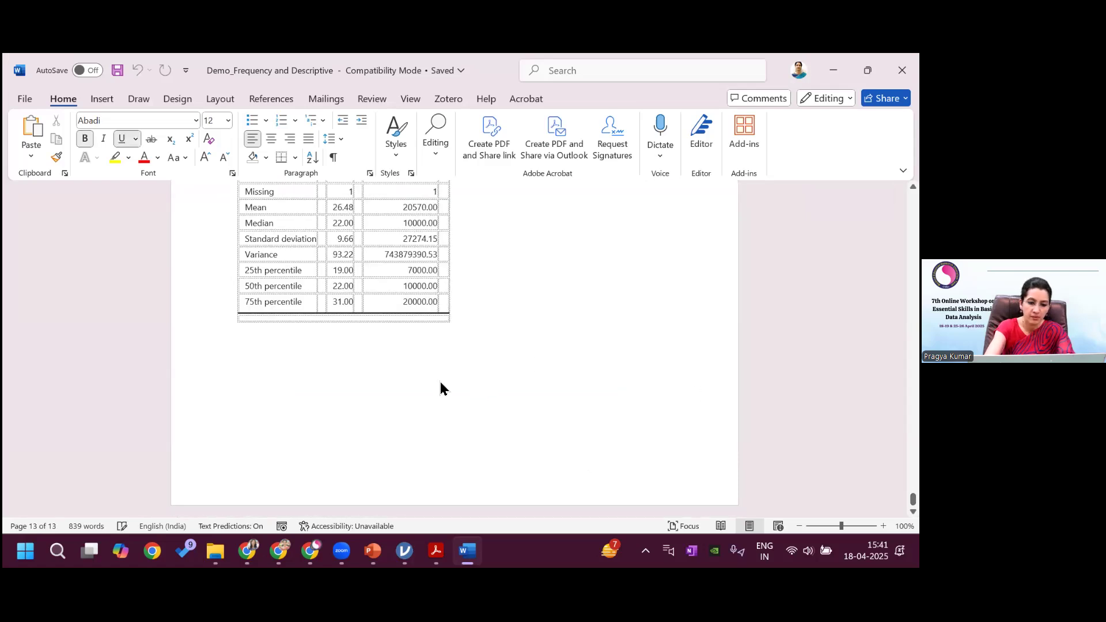
key(ctrl+v)
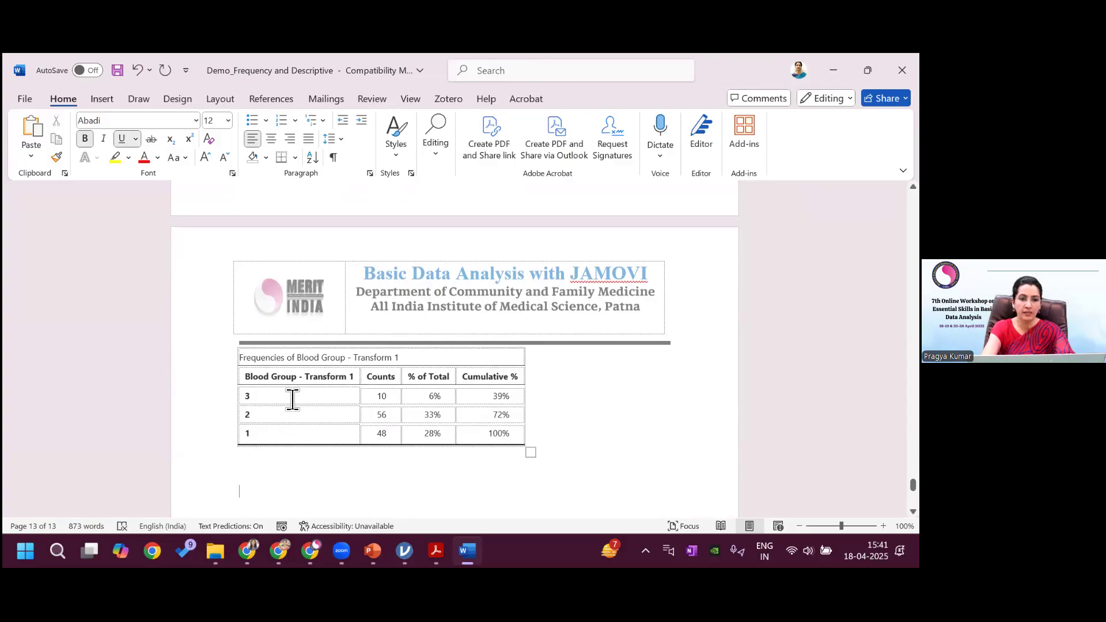
Insert blank lines above the pasted Blood Group table so that the whole table sits together on the next page.
click(289, 400)
double_click(243, 397)
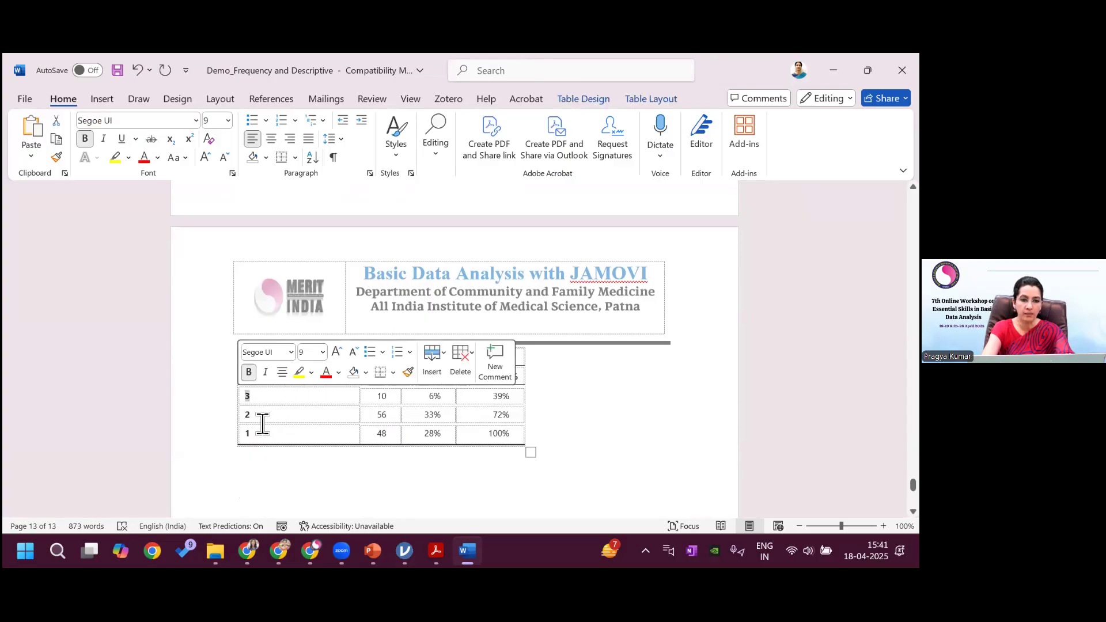
click(265, 434)
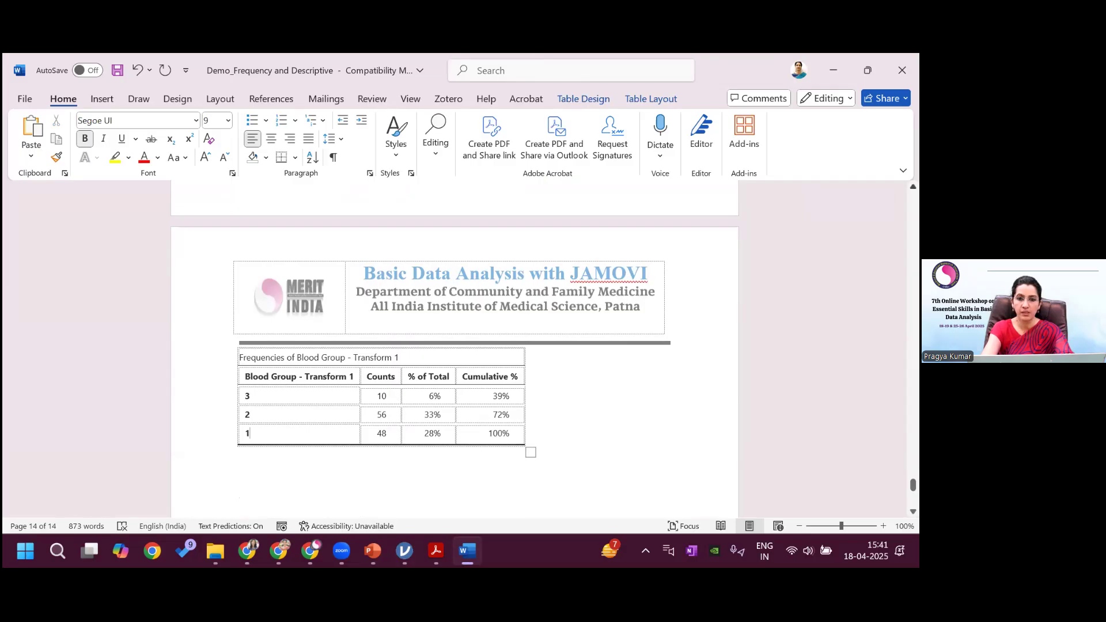
scroll(410, 203, up, 5)
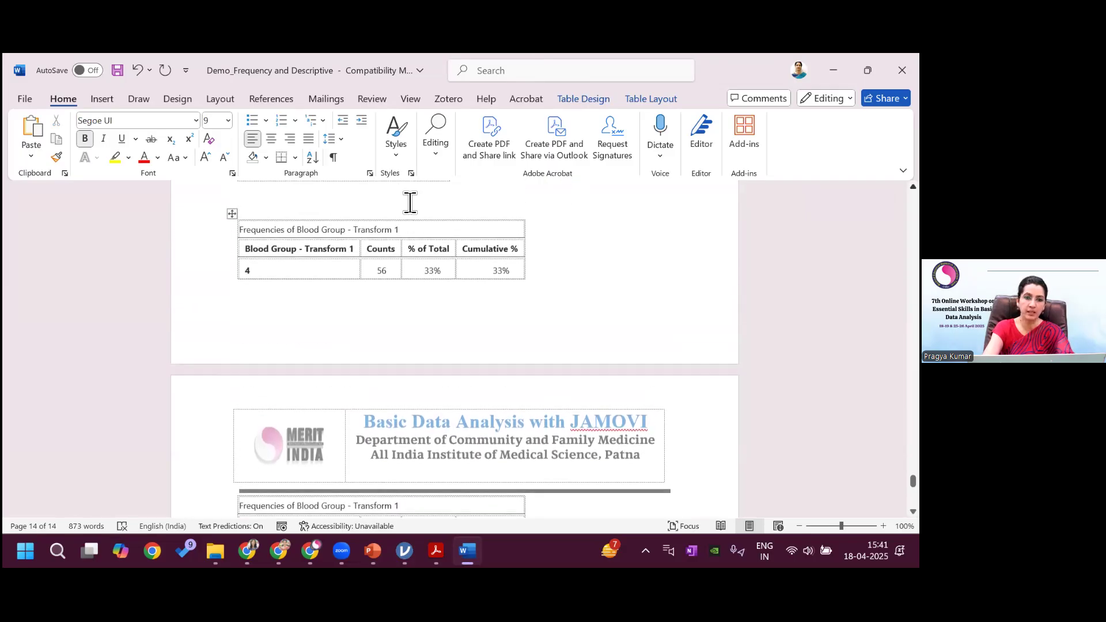
click(248, 215)
key(Return)
key(Return)
key(Return)
key(Return)
key(Return)
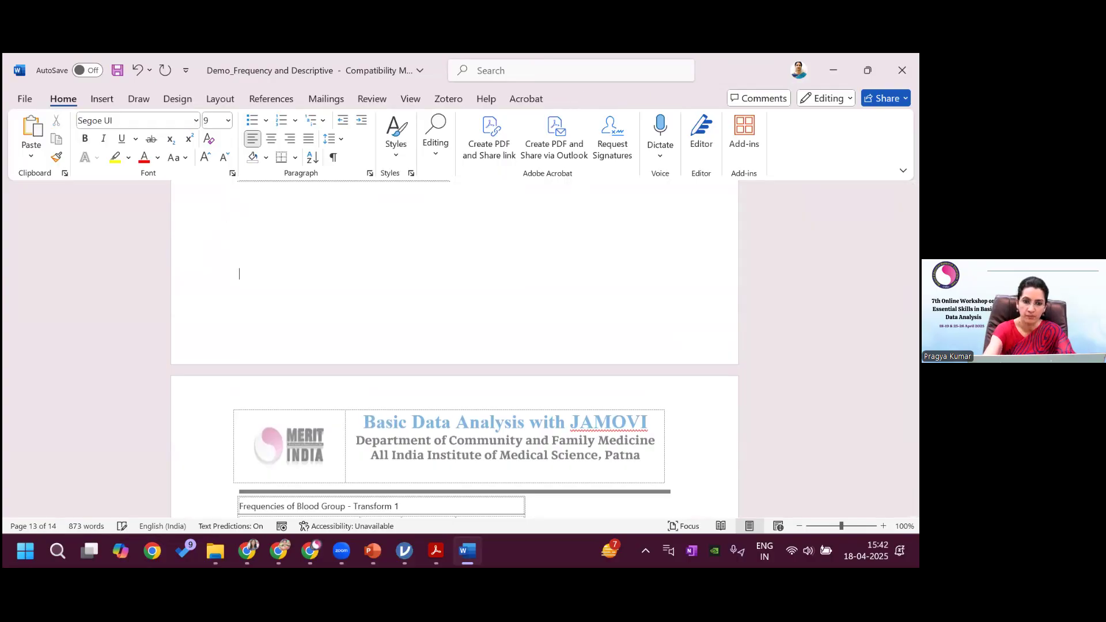
scroll(744, 501, down, 3)
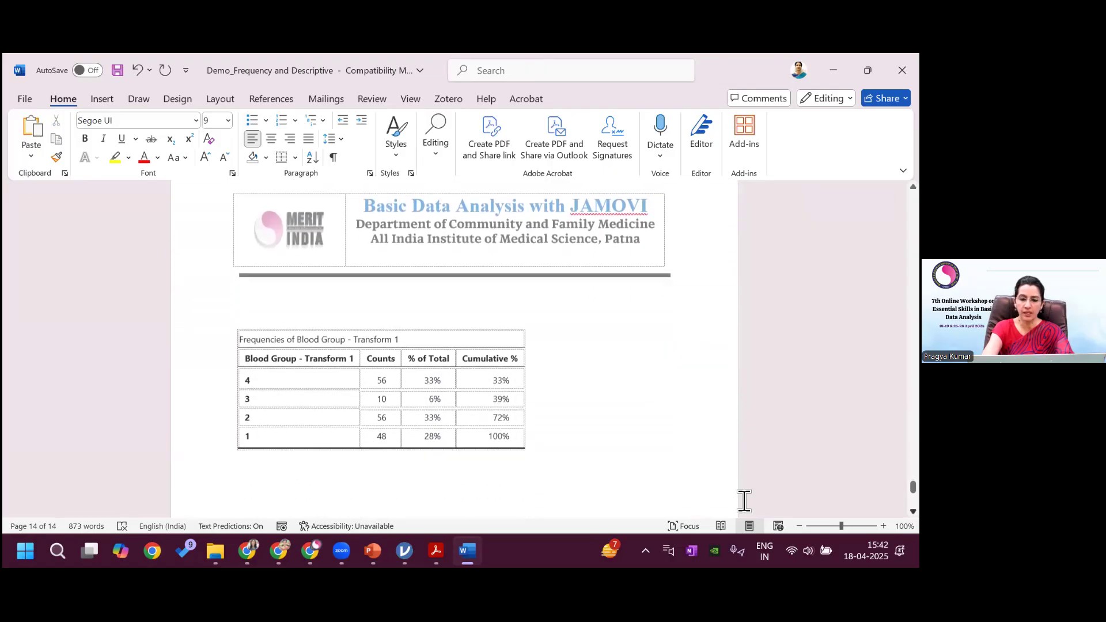
Replace the Blood Group codes 1, 2, 3 and 4 in the pasted table with A, B, AB and O.
click(236, 416)
text(A)
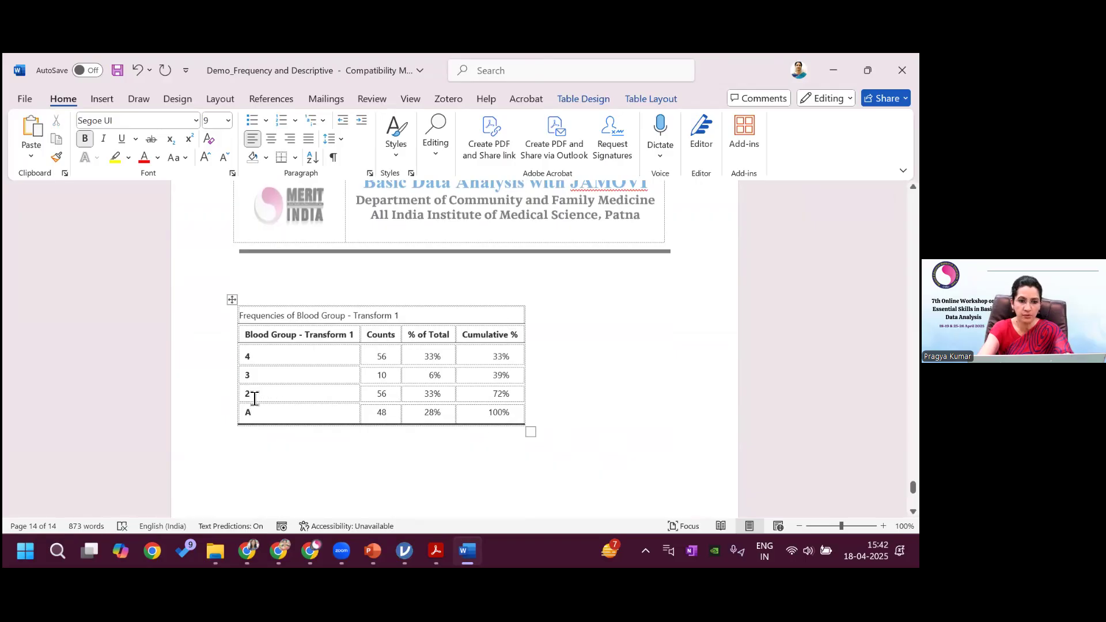
click(240, 400)
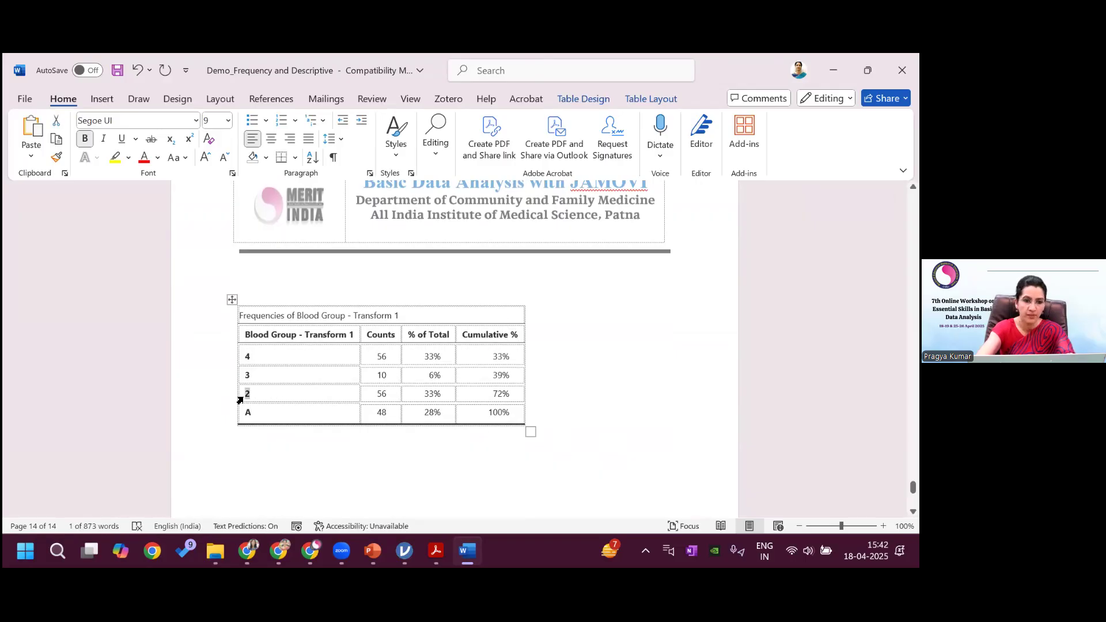
text(B)
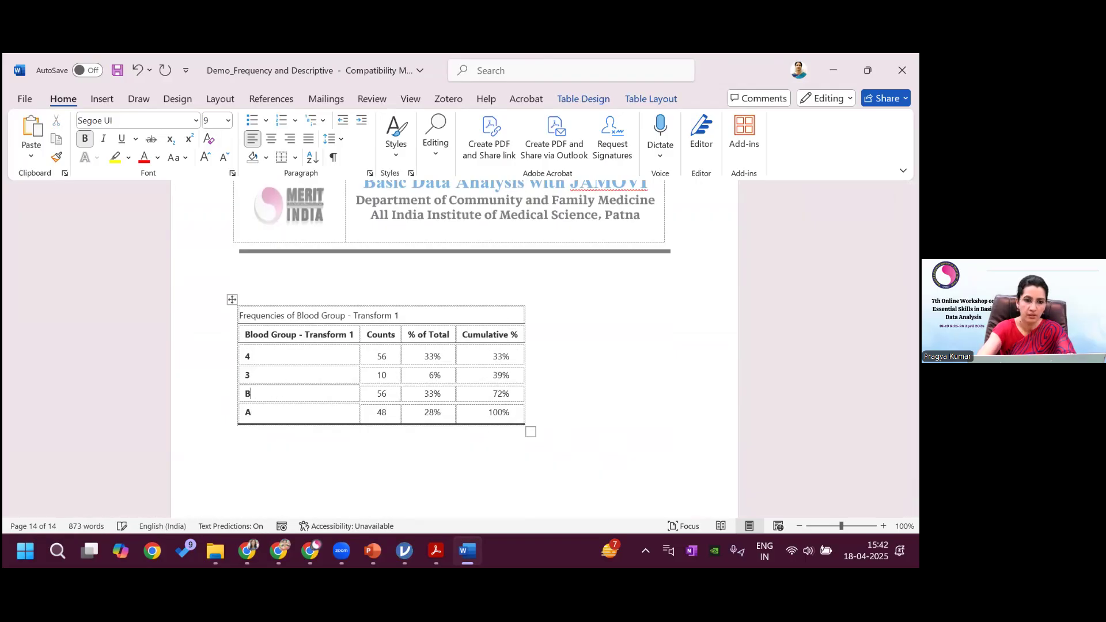
mouse_move(252, 377)
mouse_down()
mouse_move(242, 378)
mouse_move(242, 358)
mouse_up()
text(AB)
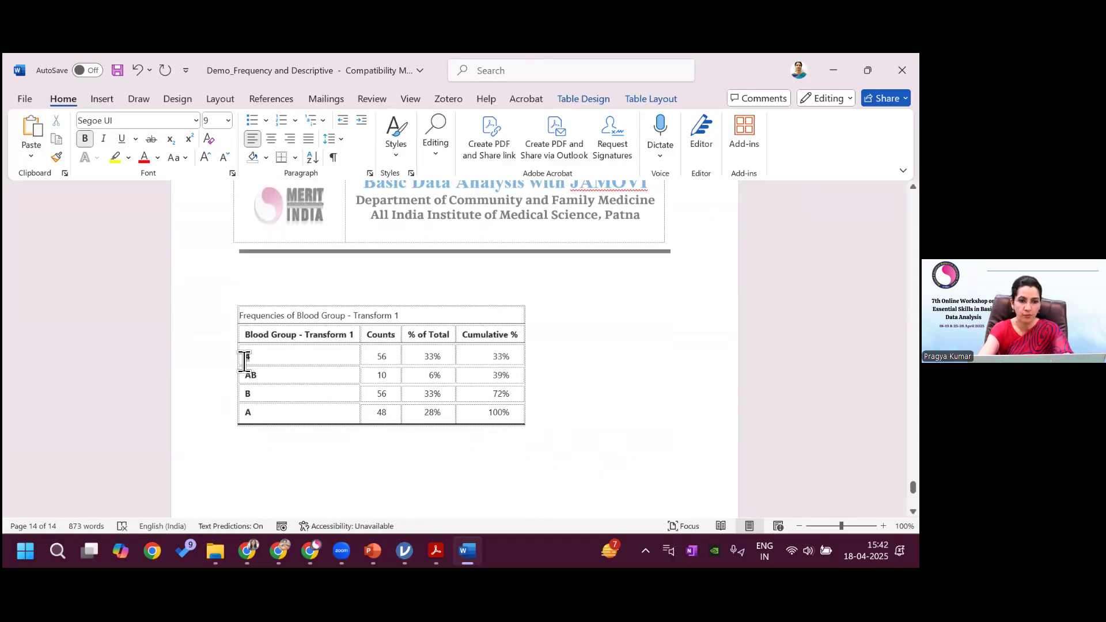
text(O)
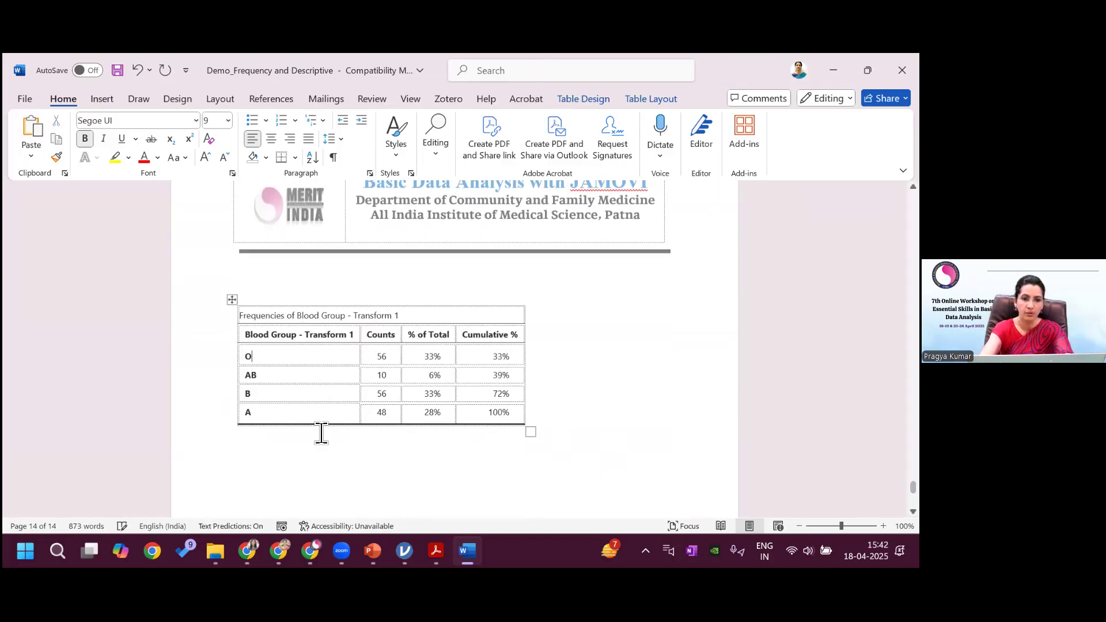
click(341, 474)
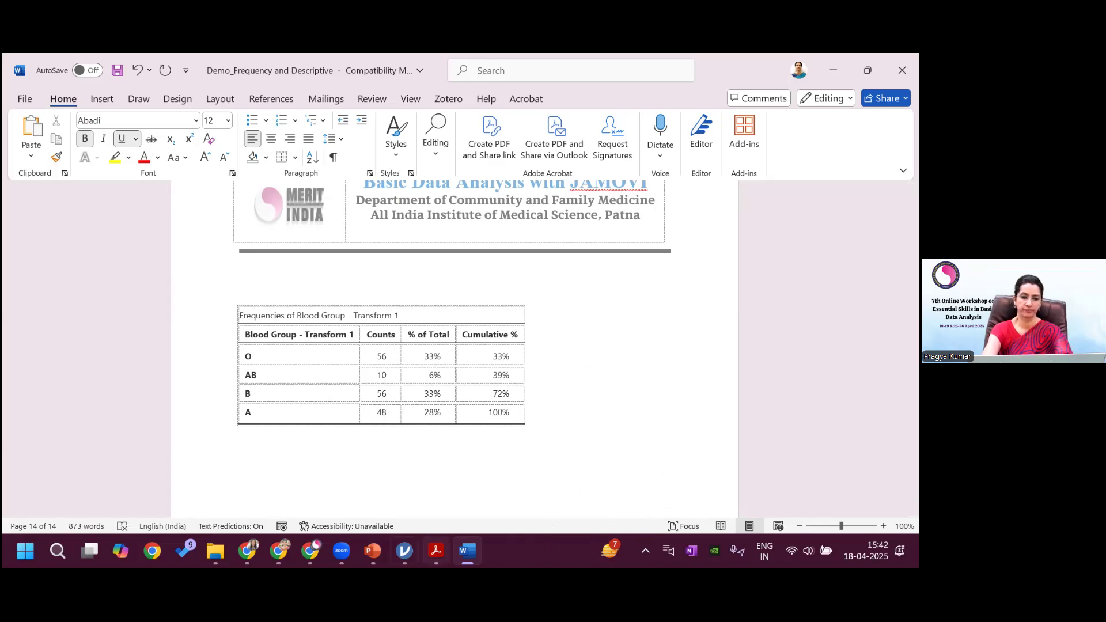
Switch back to jamovi and examine the Descriptives variable lists and the variable types accepted for frequency tables.
mouse_move(405, 551)
click(432, 507)
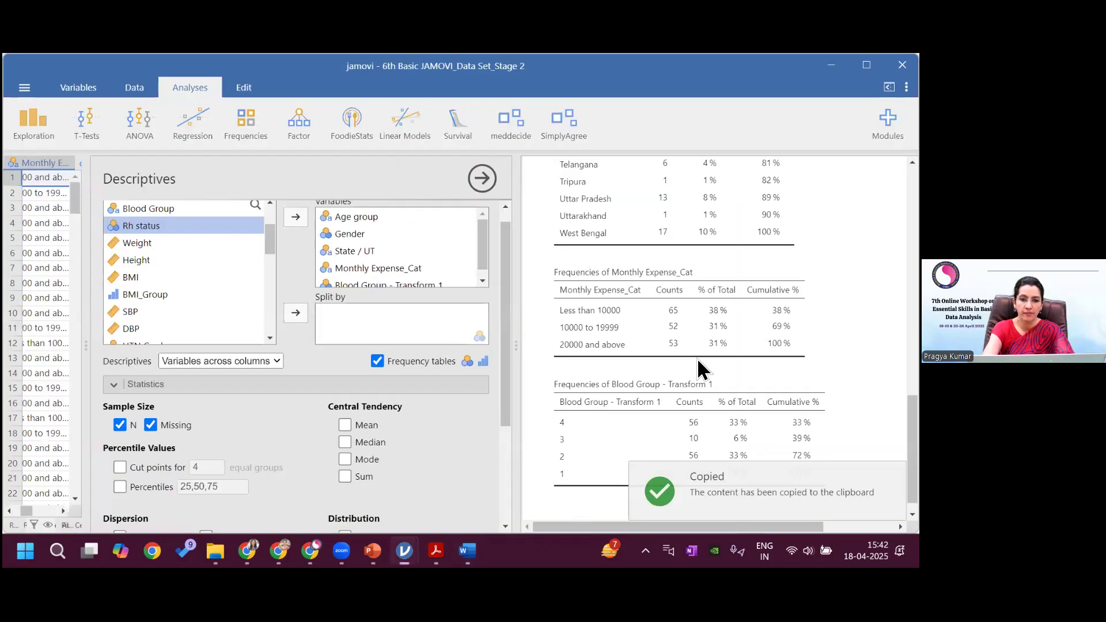
scroll(506, 351, down, 1)
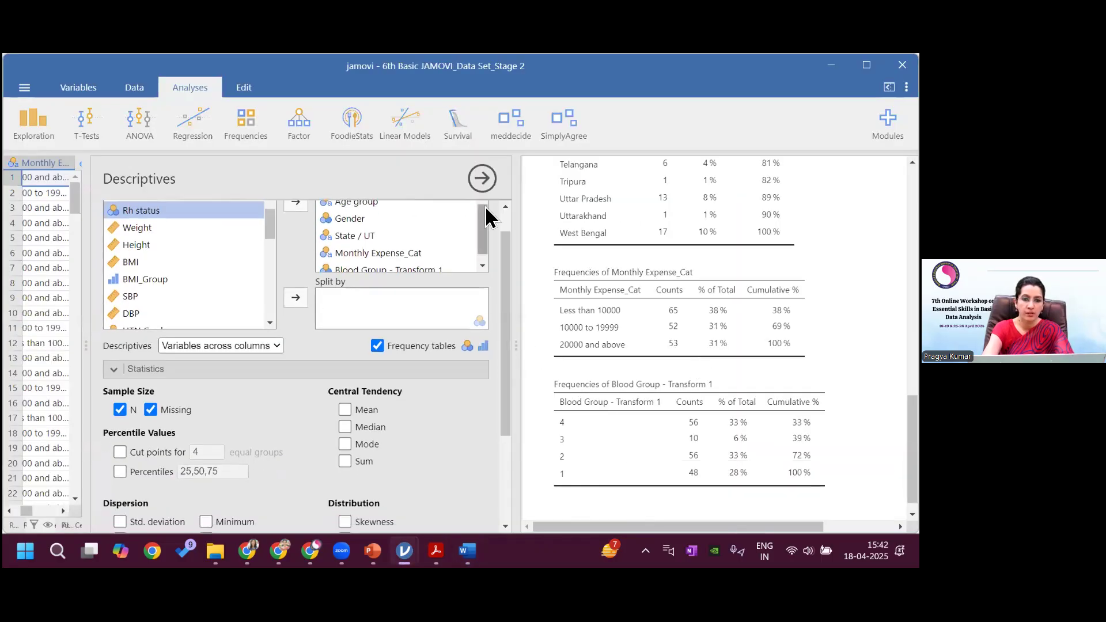
click(484, 261)
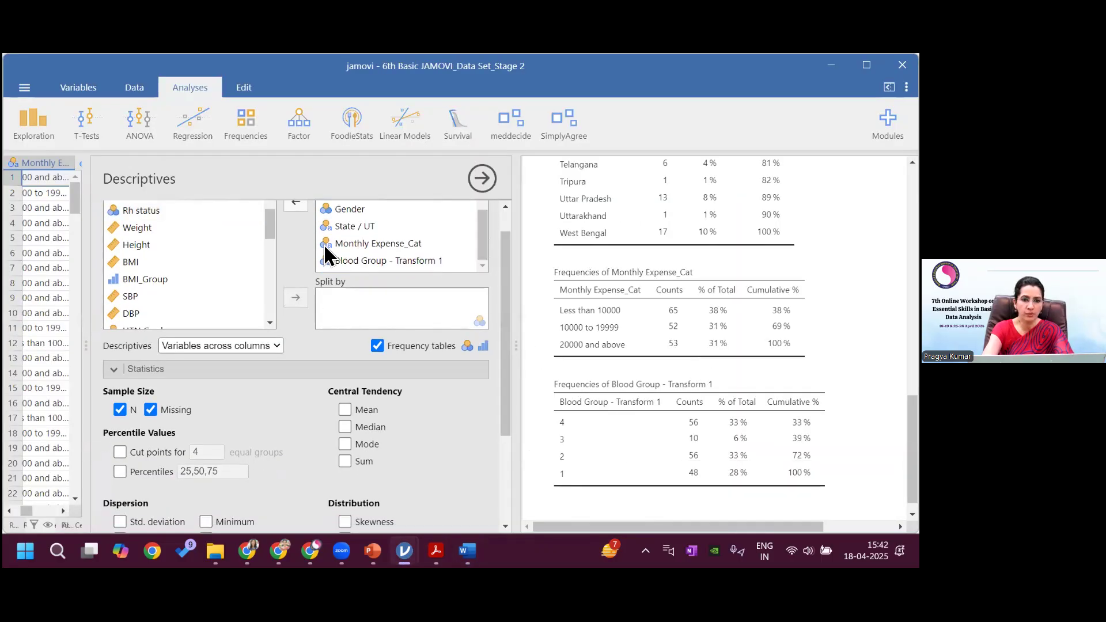
scroll(272, 231, up, 3)
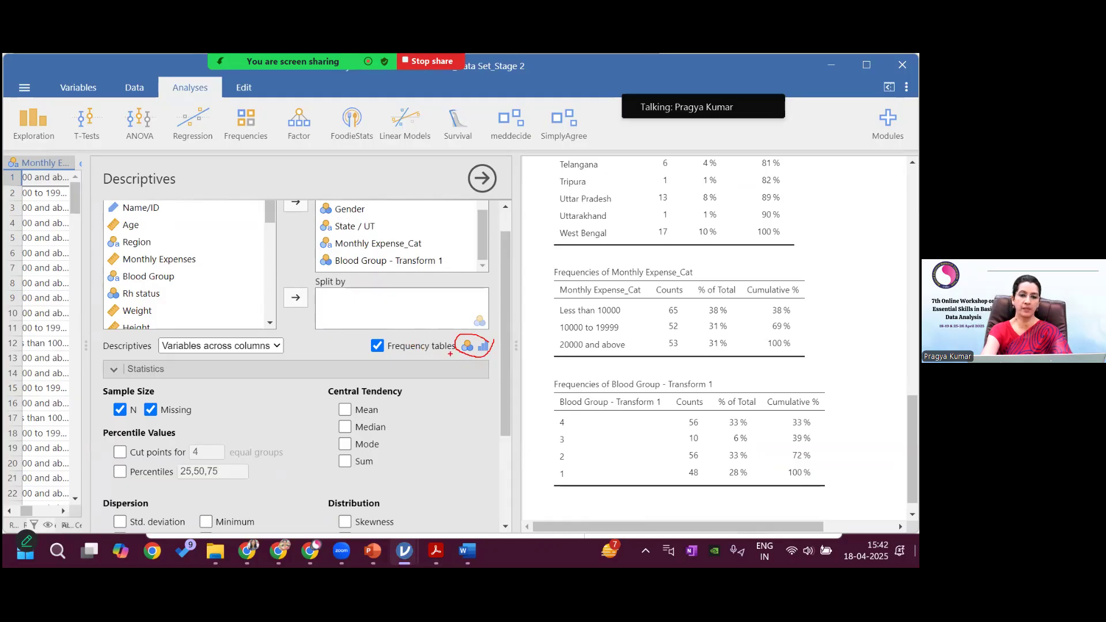
drag(478, 352, 491, 331)
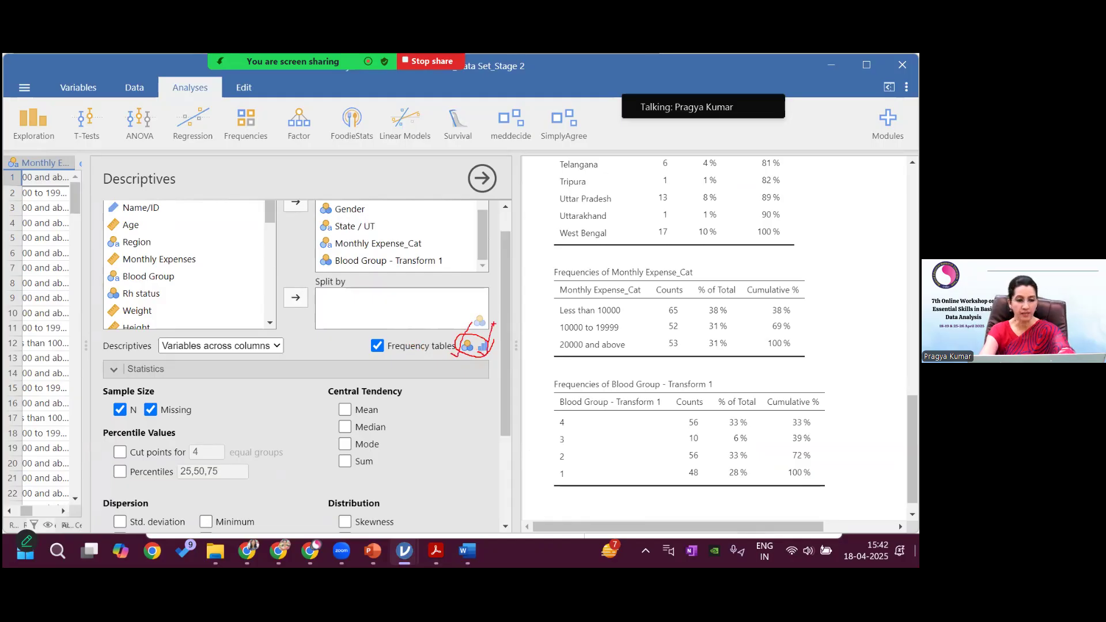
Open the setup of the Age variable and step through the following variables to Region to examine their measure types and levels.
click(77, 85)
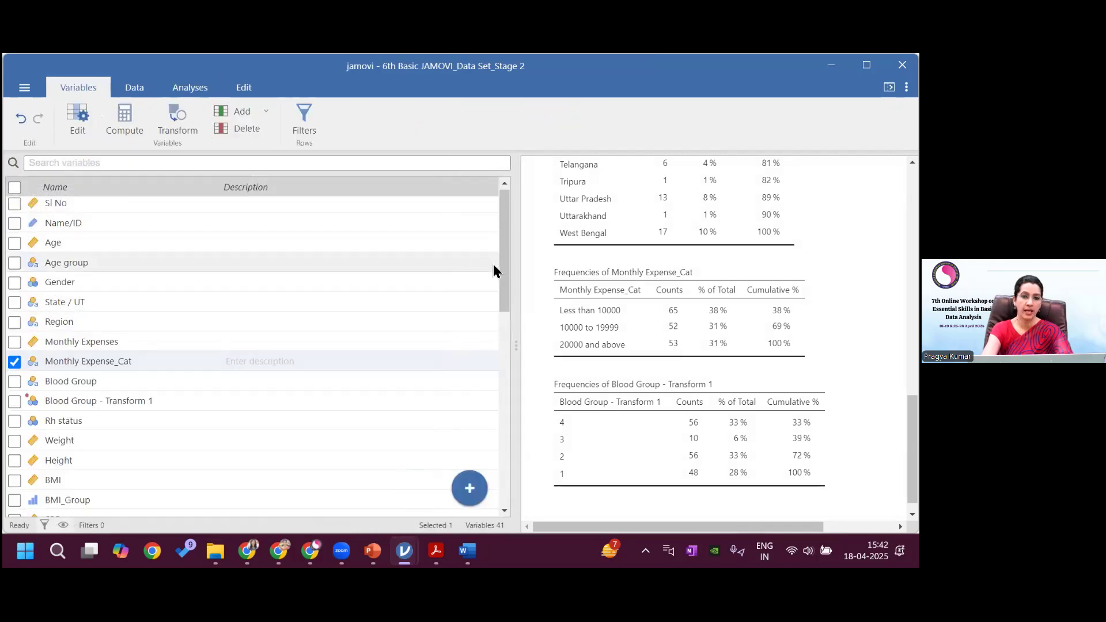
scroll(130, 210, up, 1)
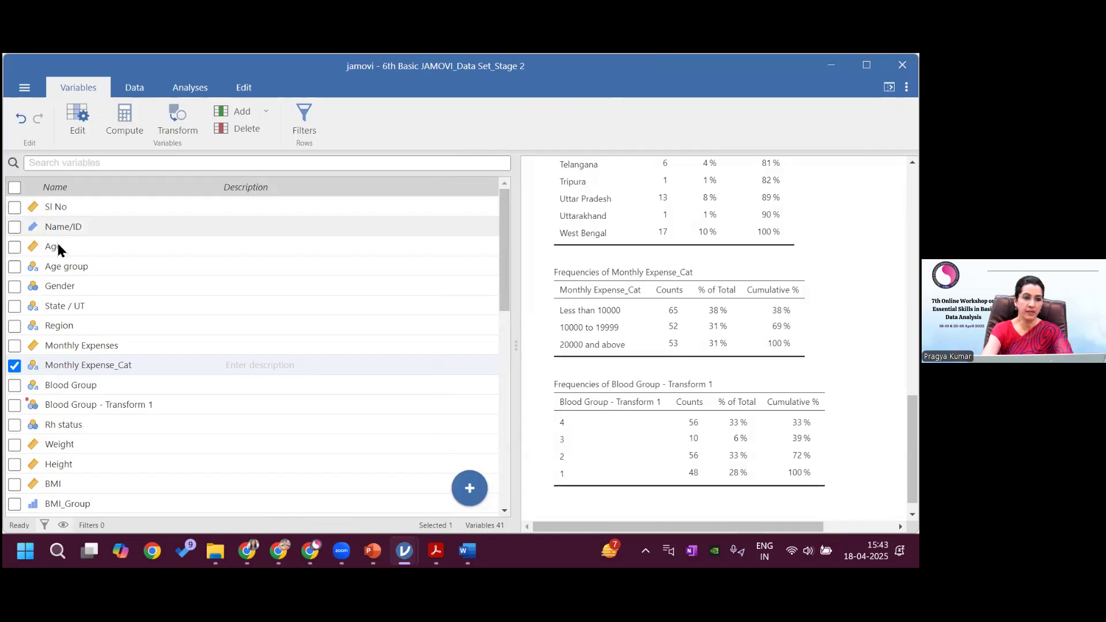
click(60, 247)
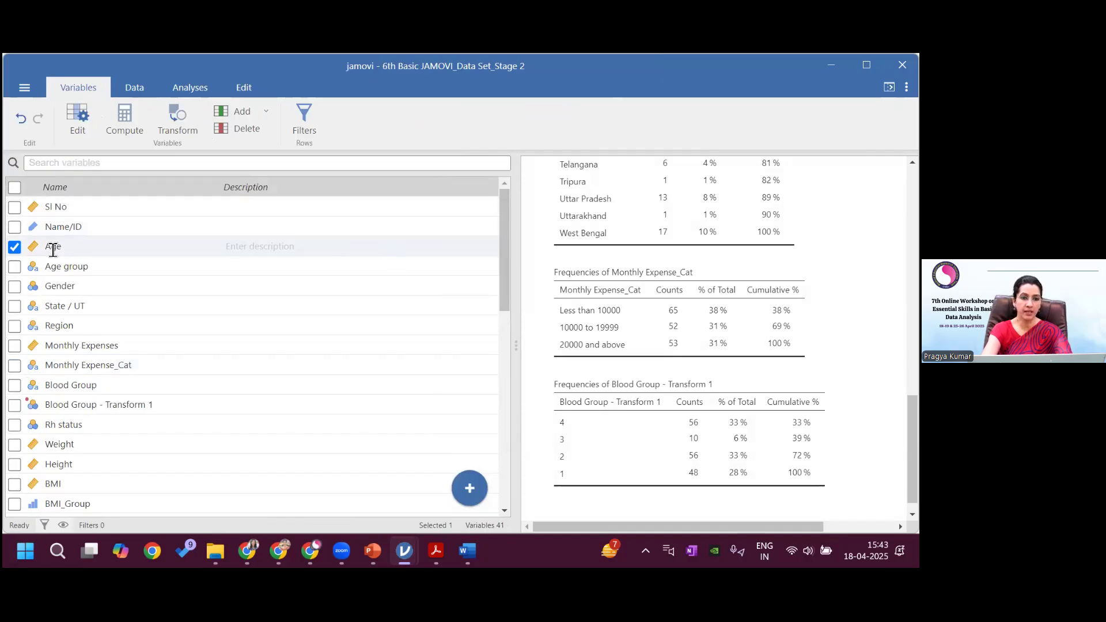
double_click(53, 248)
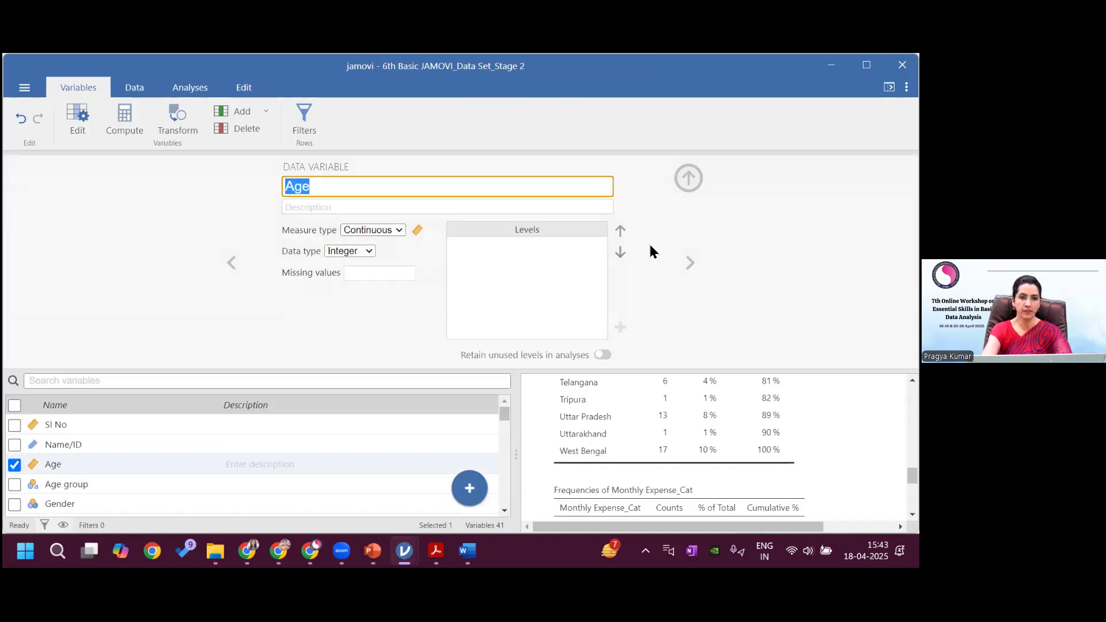
click(690, 264)
click(690, 263)
click(690, 263)
click(690, 263)
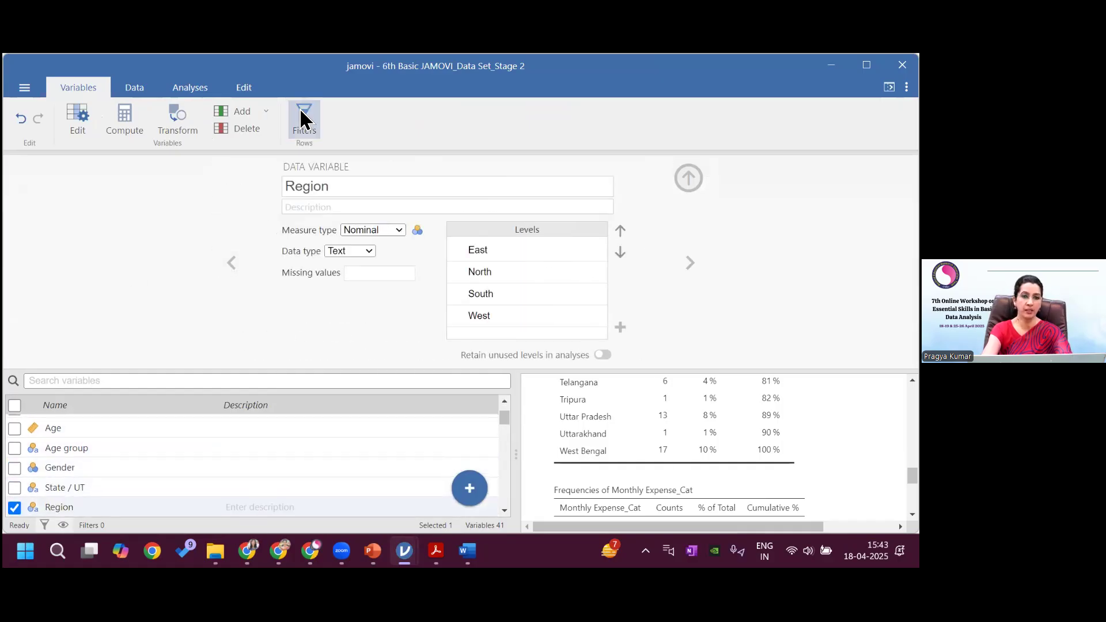
Show the data sheet, close the Region variable setup and reopen the Descriptives analysis from its results.
click(136, 88)
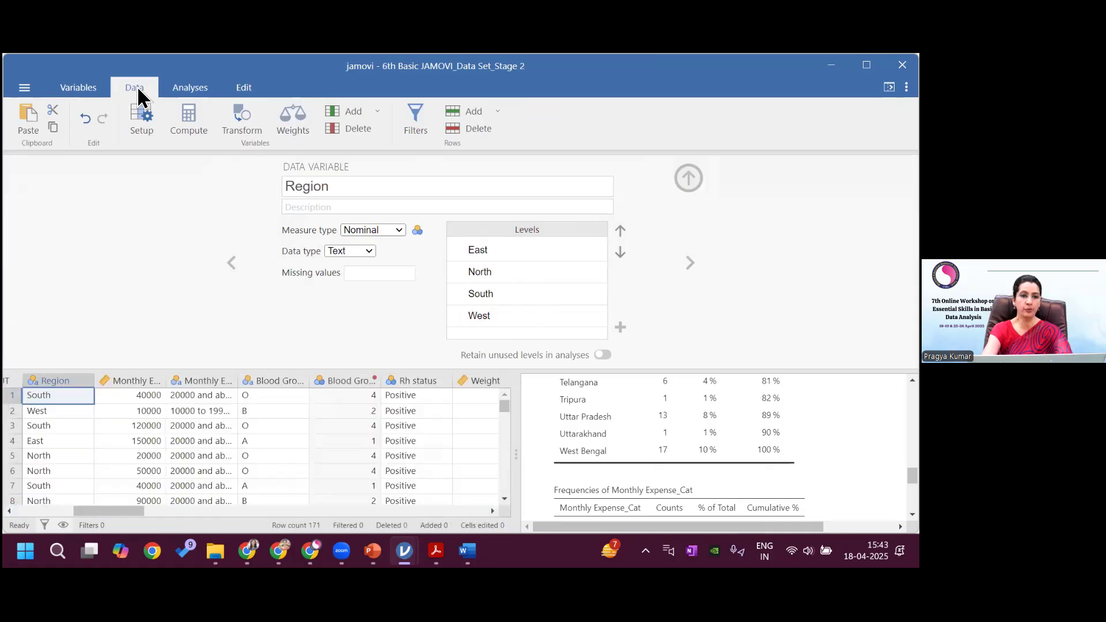
click(686, 170)
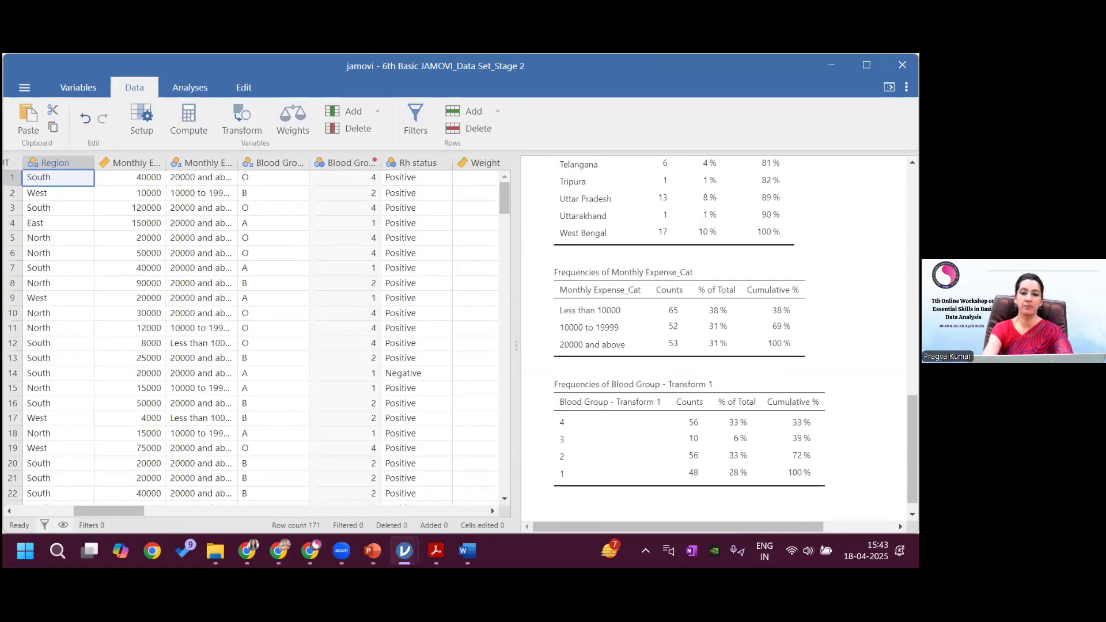
click(619, 429)
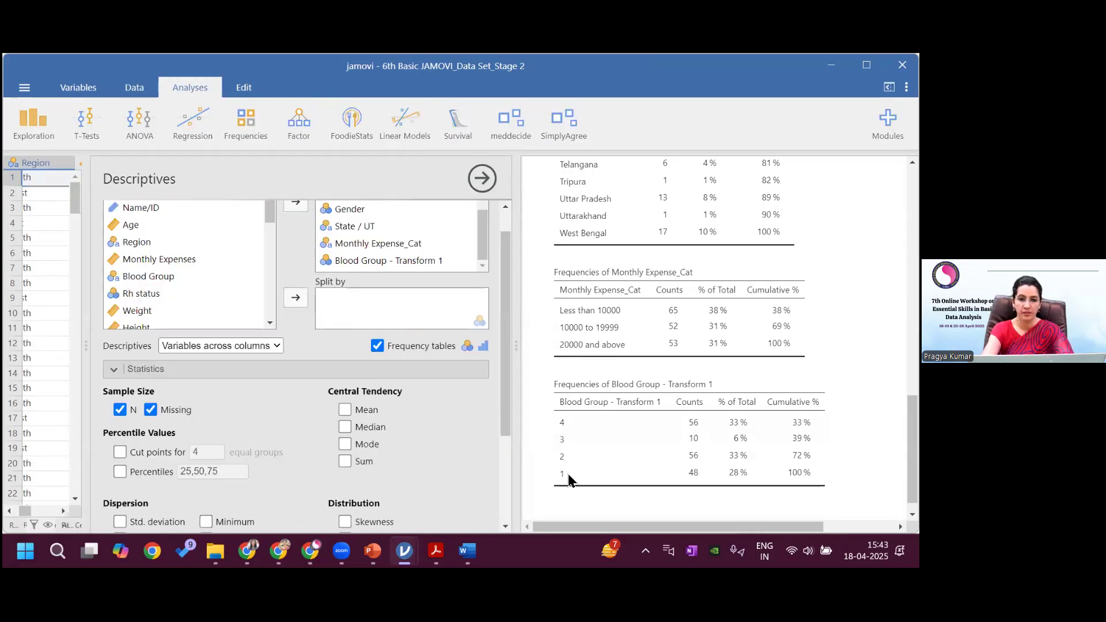
Review the list of required frequency distributions in the Word exercise document and return to the jamovi Descriptives analysis.
mouse_move(468, 551)
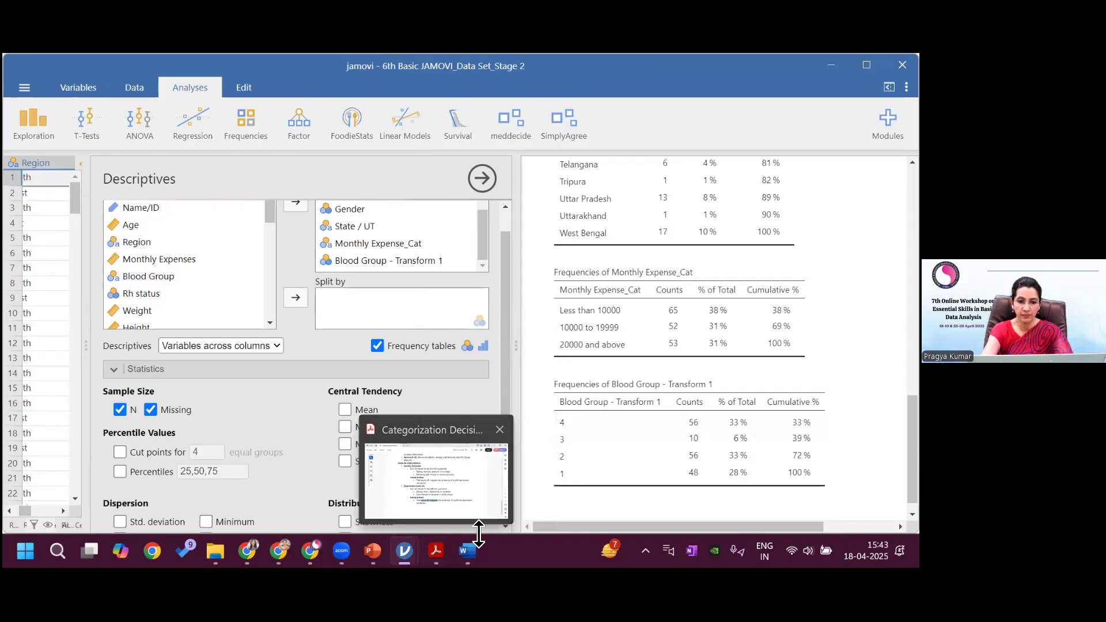
click(497, 493)
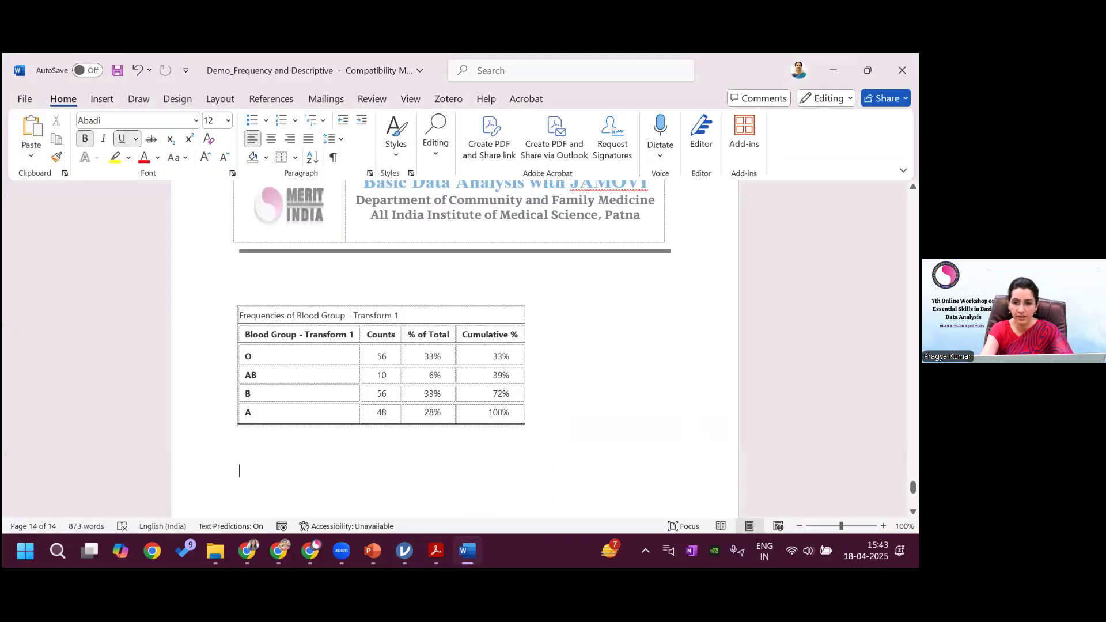
drag(914, 488, 914, 271)
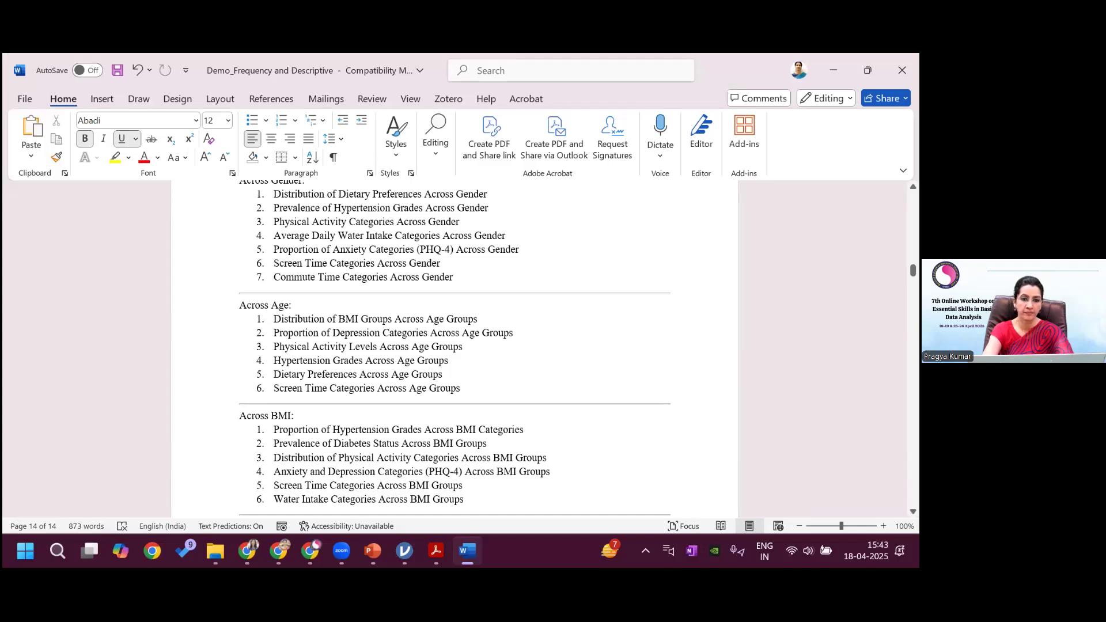
drag(914, 270, 914, 206)
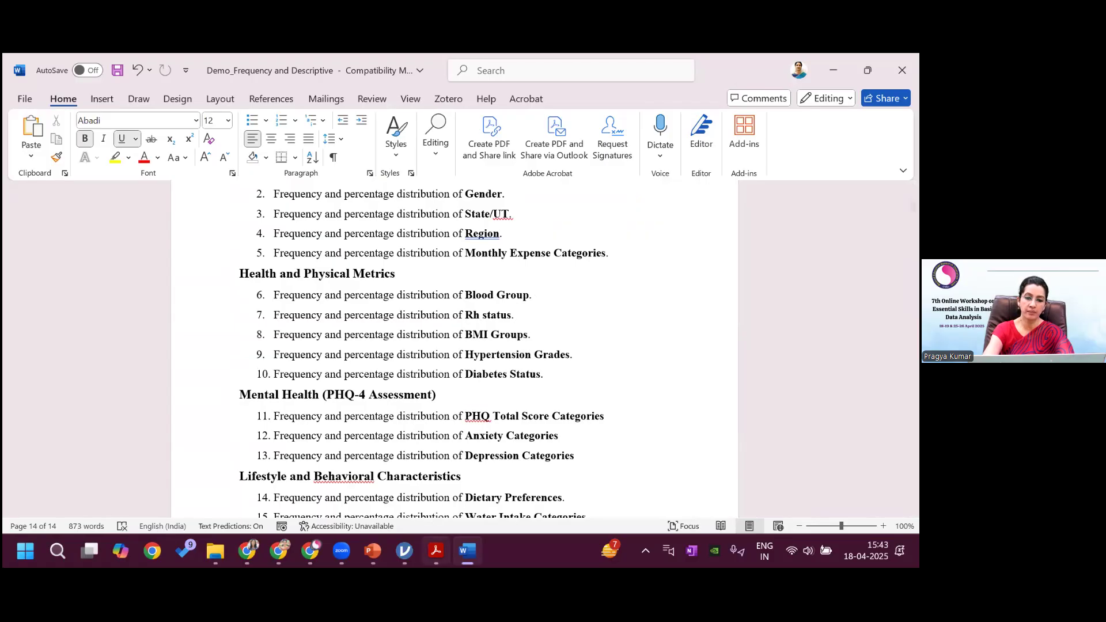
click(452, 506)
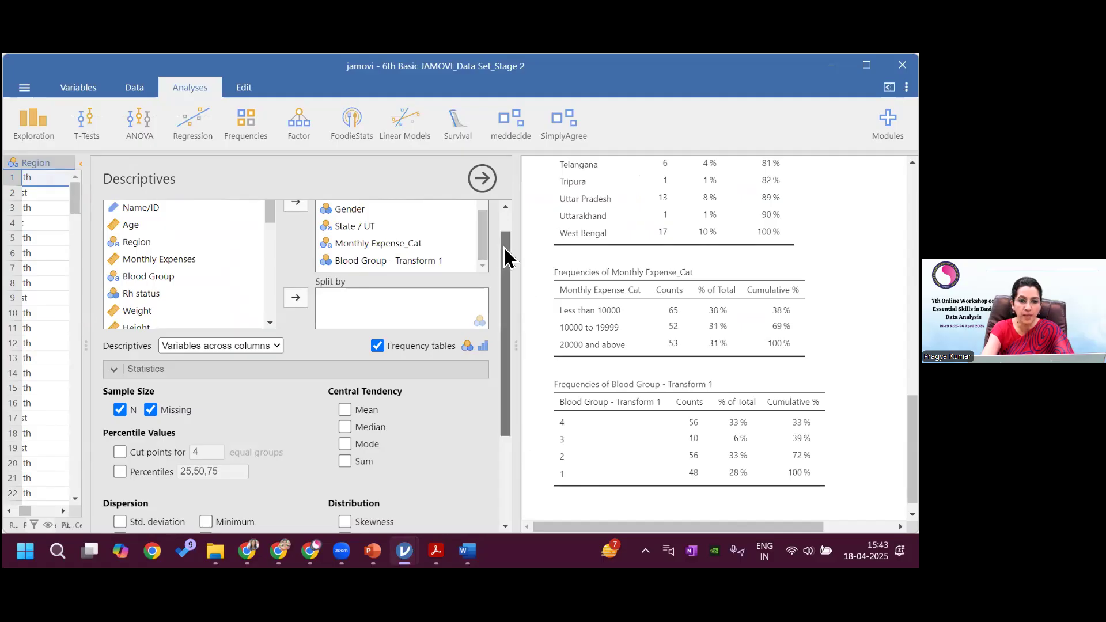
Duplicate the Descriptives analysis that holds the frequency tables for age group, gender, state, monthly expense and blood group.
scroll(504, 243, up, 1)
click(371, 292)
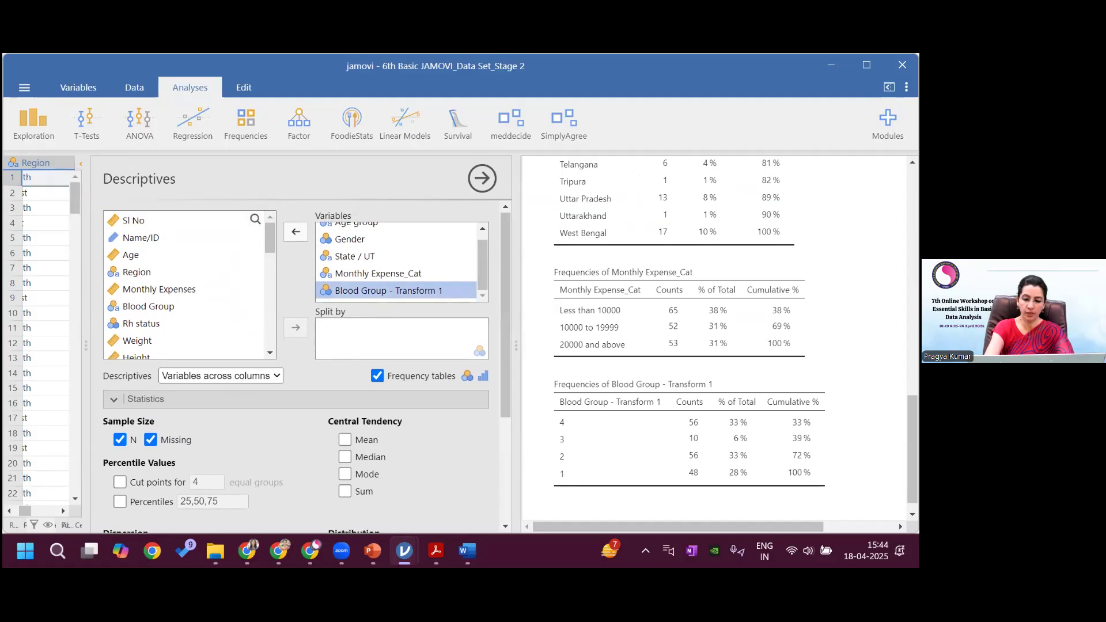
right_click(757, 196)
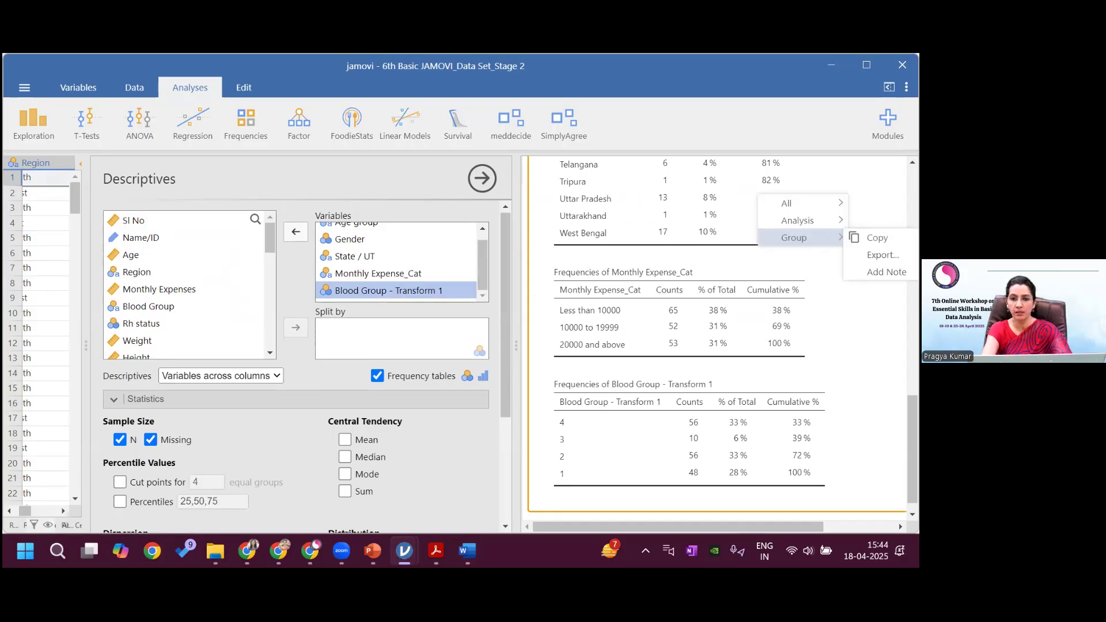
mouse_move(796, 203)
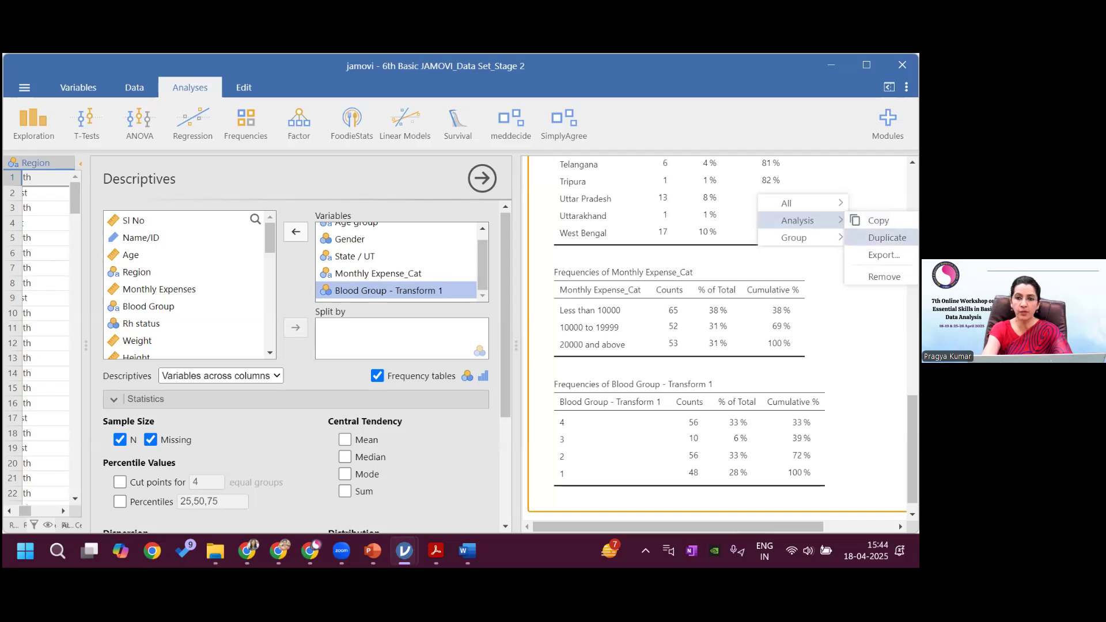
click(888, 238)
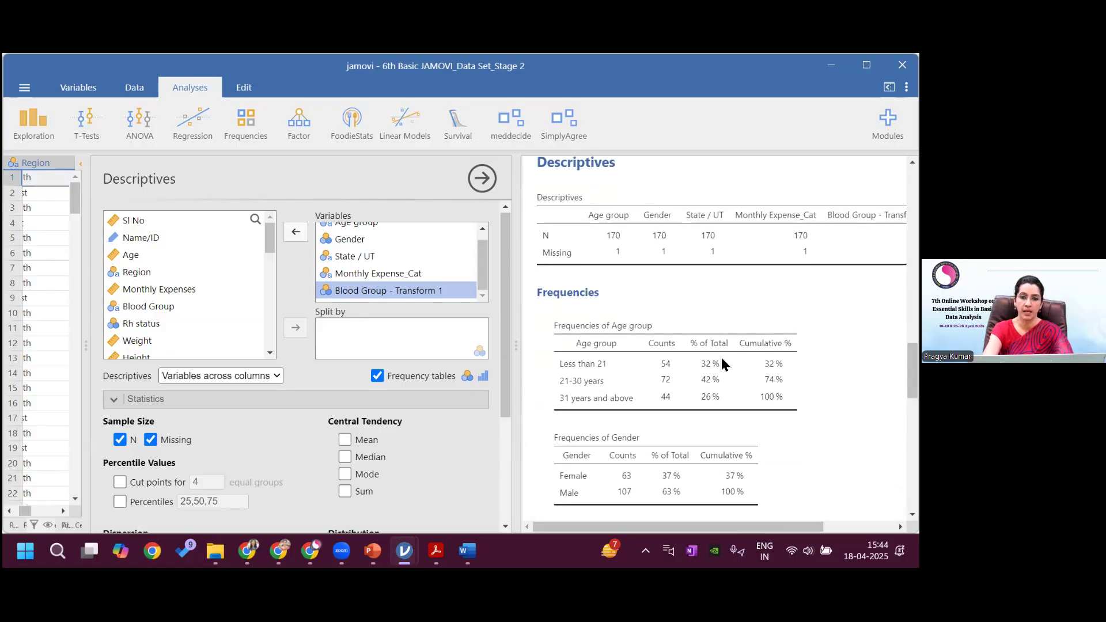
Remove all five variables from the duplicated Descriptives analysis.
click(296, 233)
click(296, 232)
click(295, 233)
click(295, 233)
click(300, 233)
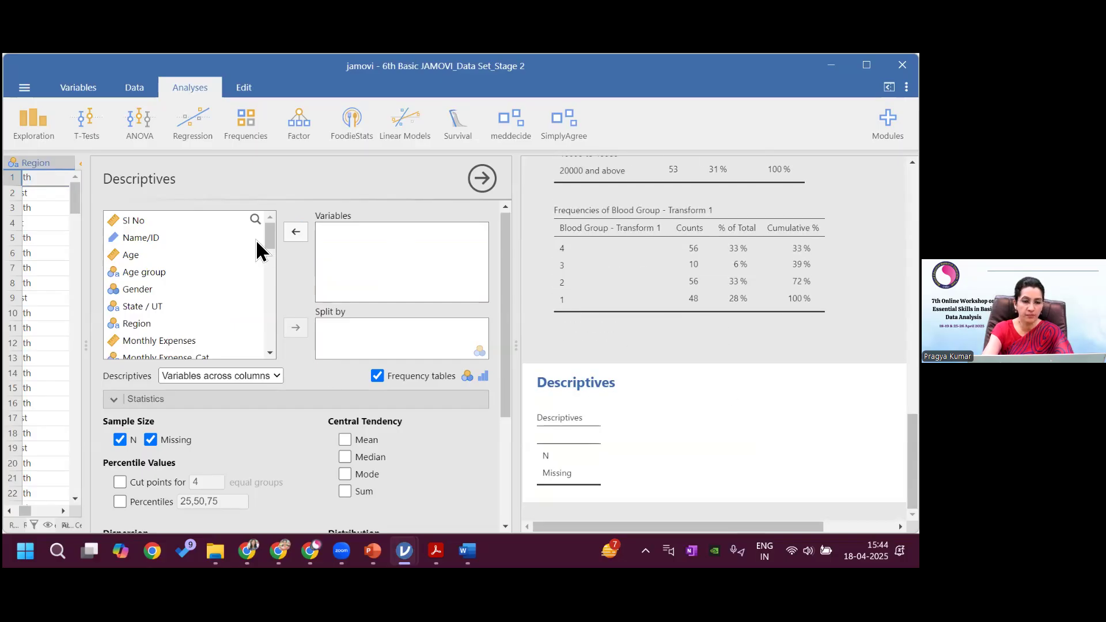
Add BMI_Group, HTN Grade, Diabetes Status and PHQ_Cat_Pre as the variables of the duplicated Descriptives analysis.
drag(269, 242, 271, 280)
click(149, 287)
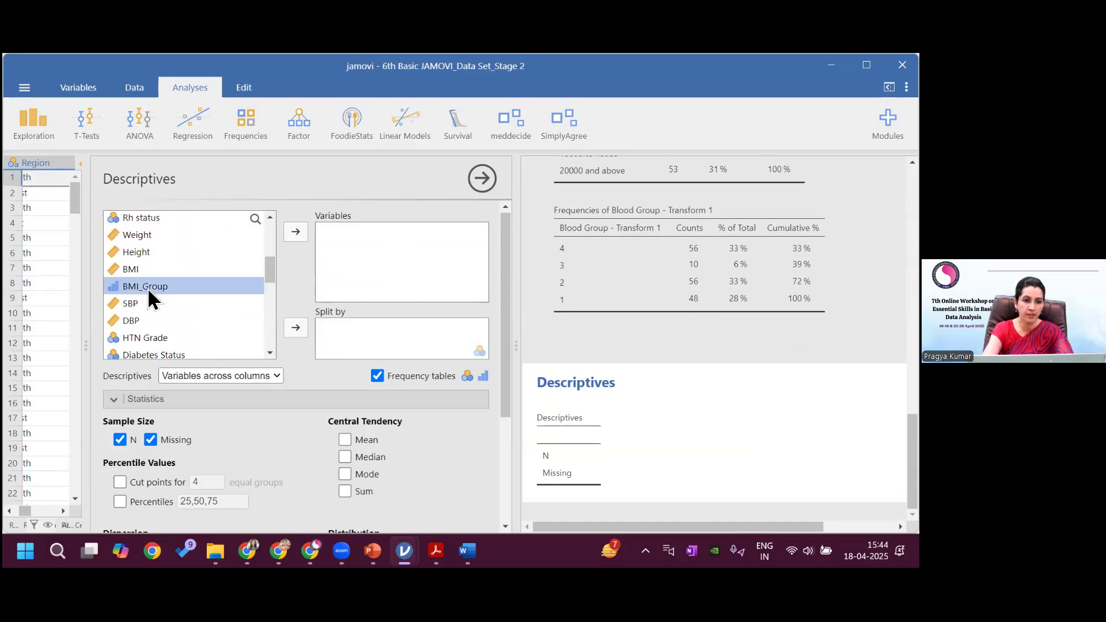
click(296, 231)
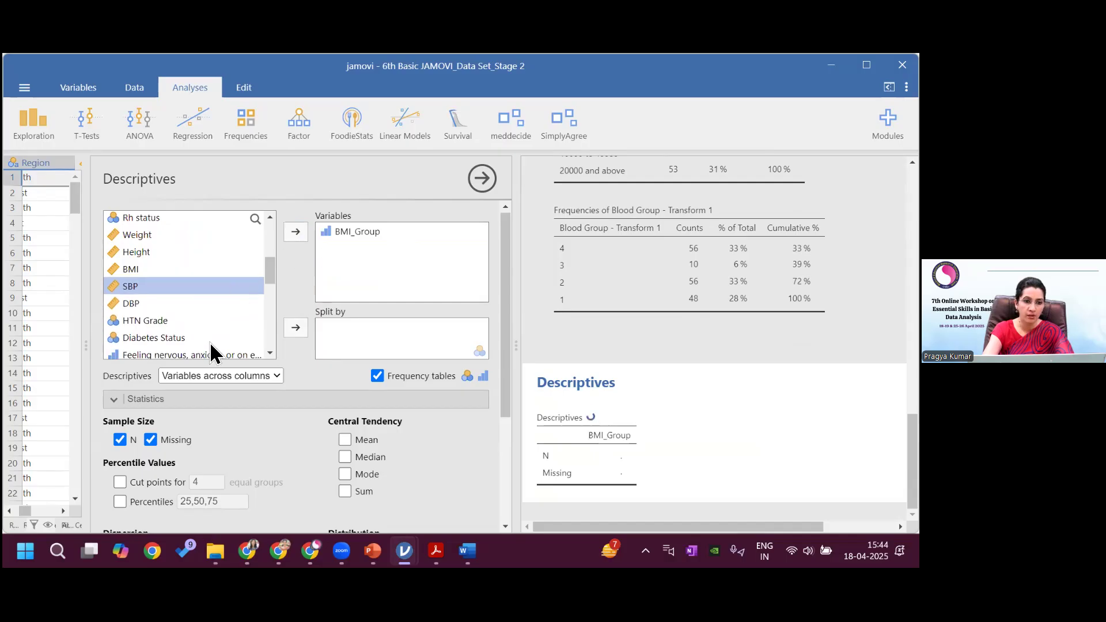
click(168, 327)
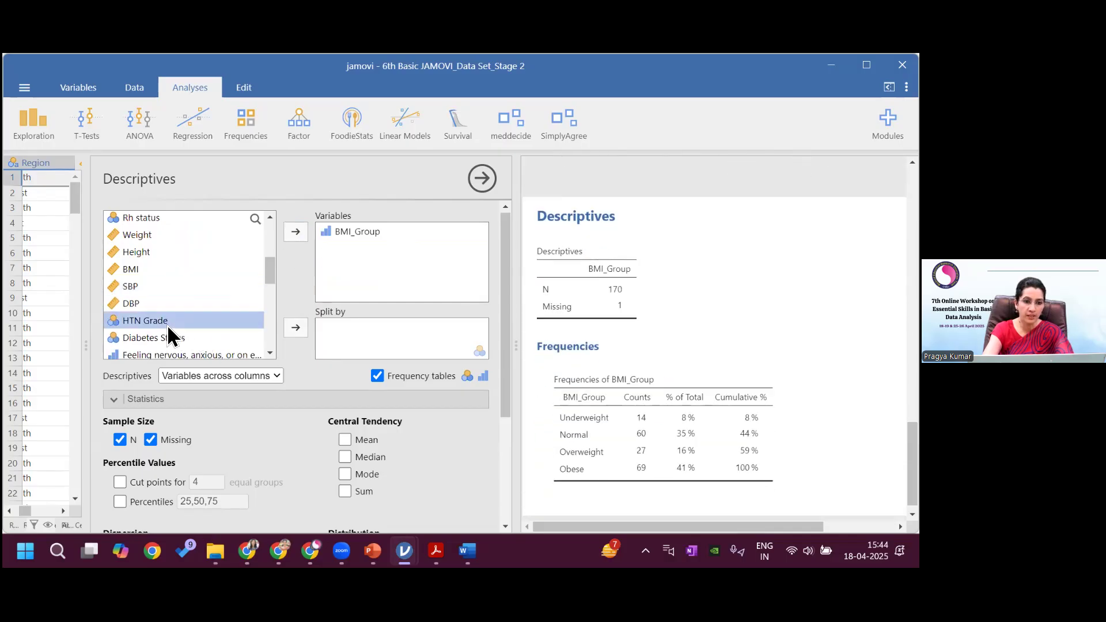
click(295, 233)
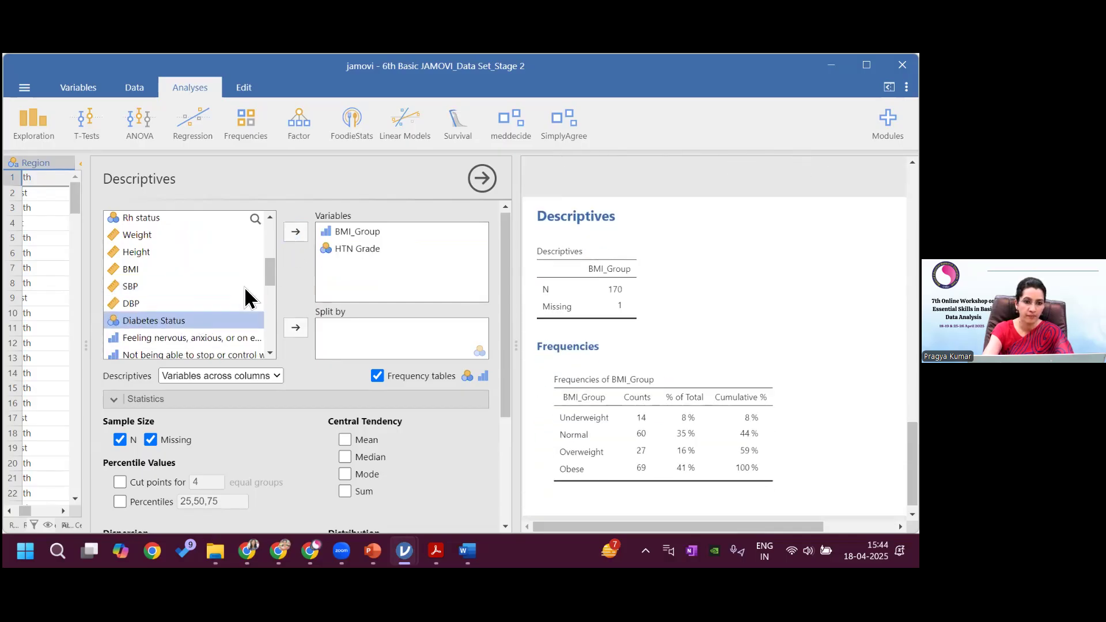
click(296, 232)
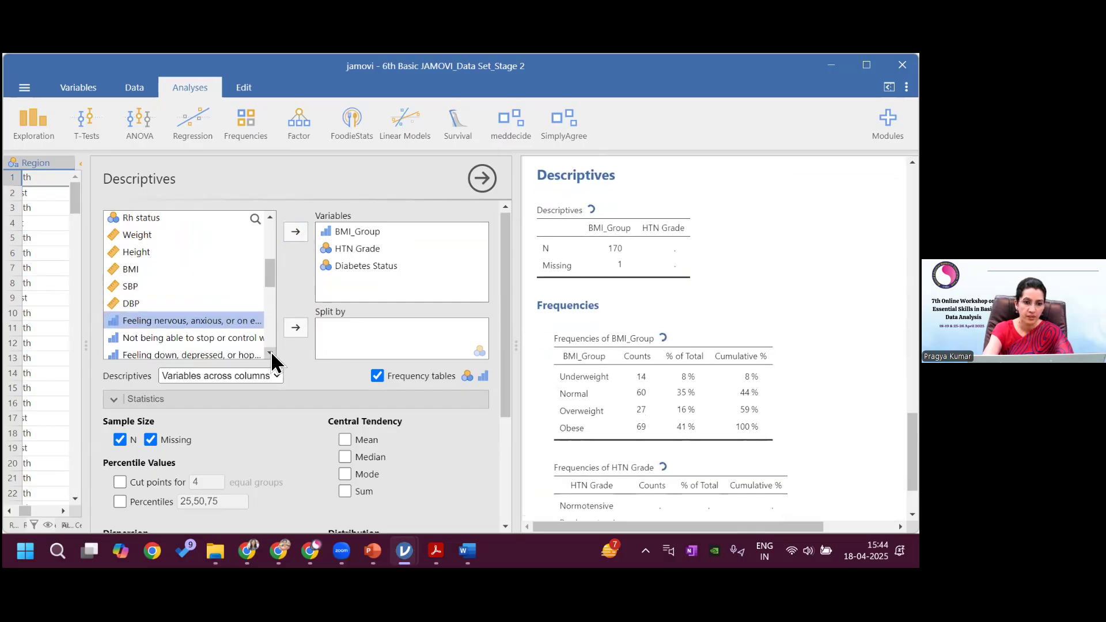
scroll(271, 351, down, 3)
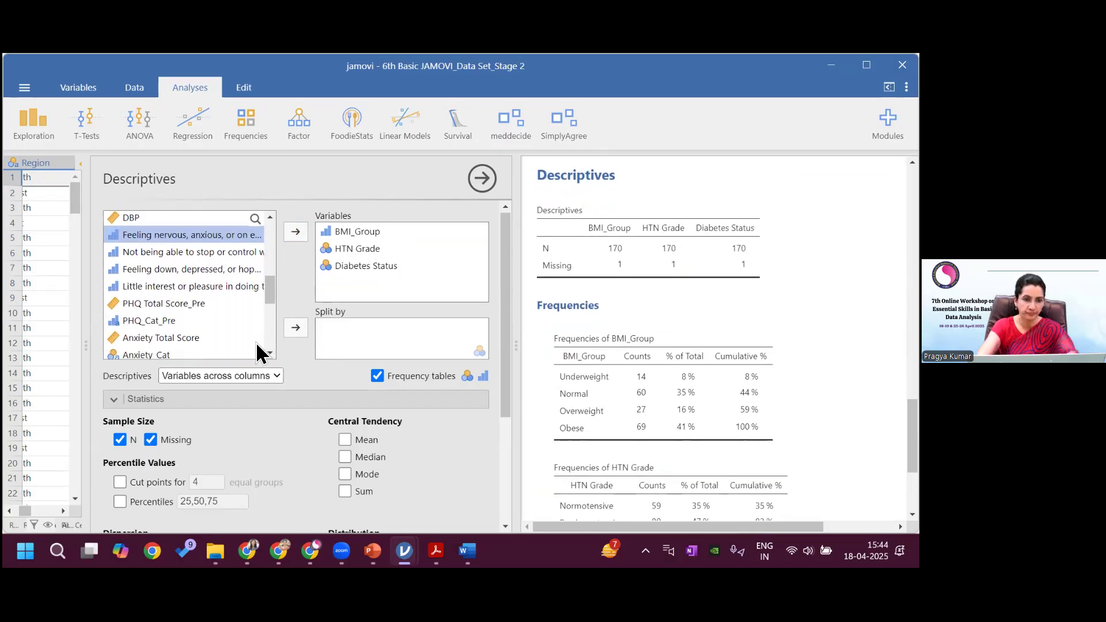
click(179, 320)
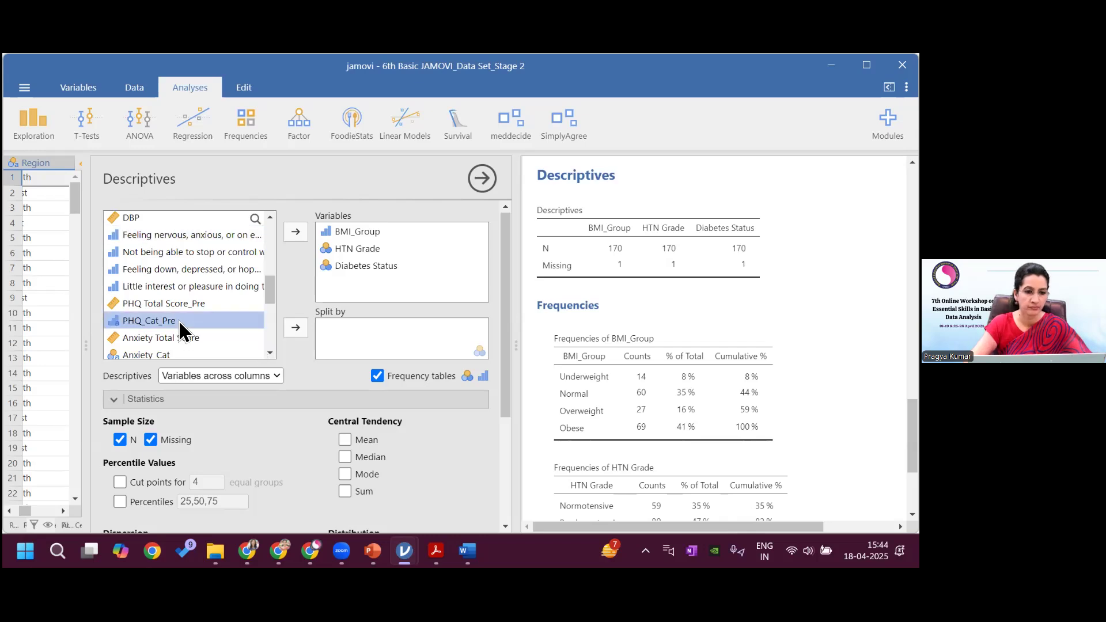
click(296, 228)
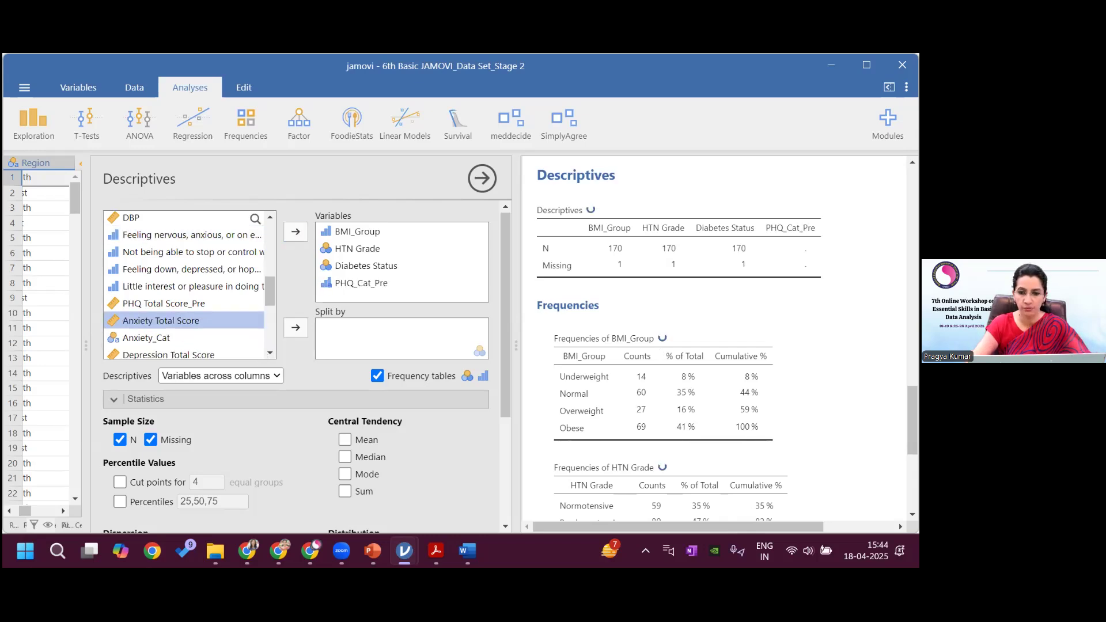
Write the note "The percentage of obese was 41%" beneath the BMI_Group frequency table and return to the analyses.
scroll(899, 524, down, 3)
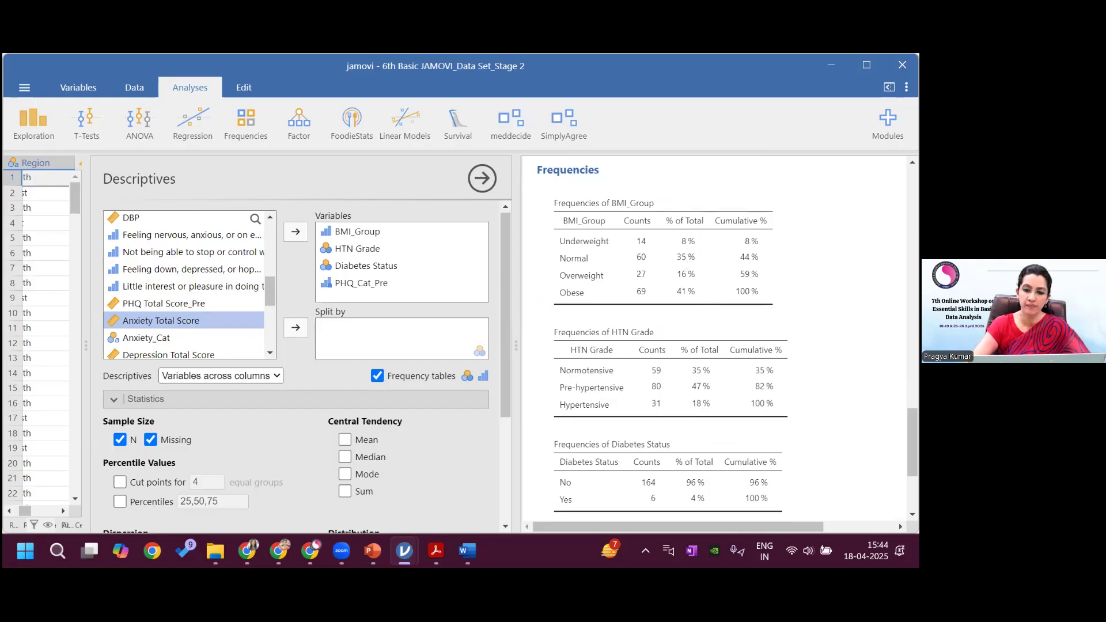
mouse_move(913, 443)
mouse_down()
mouse_move(913, 277)
mouse_move(913, 443)
mouse_up()
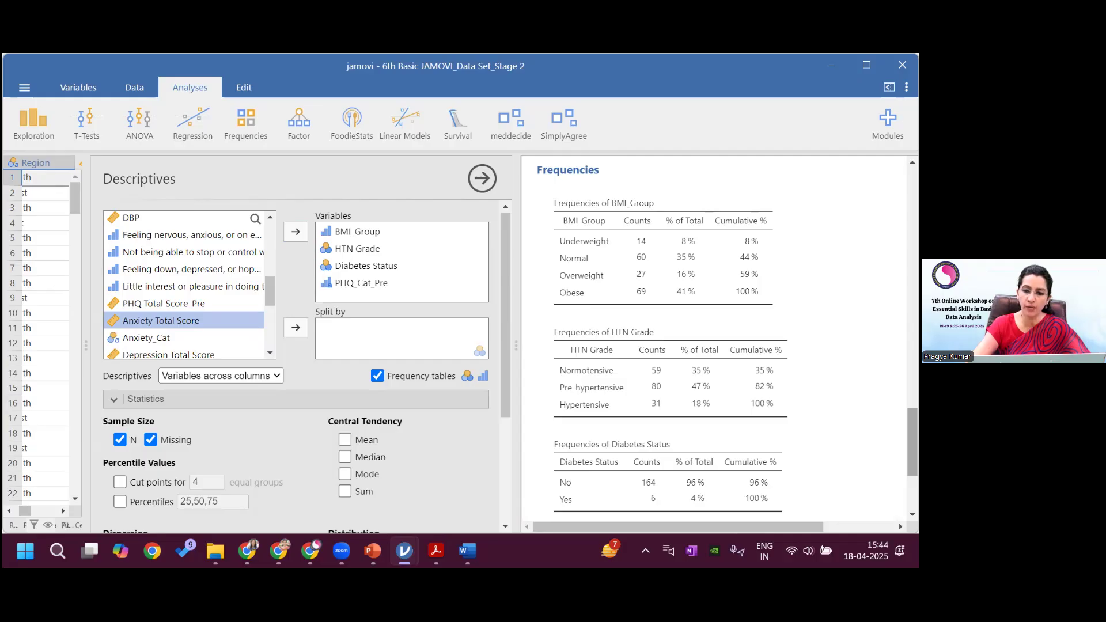
click(629, 317)
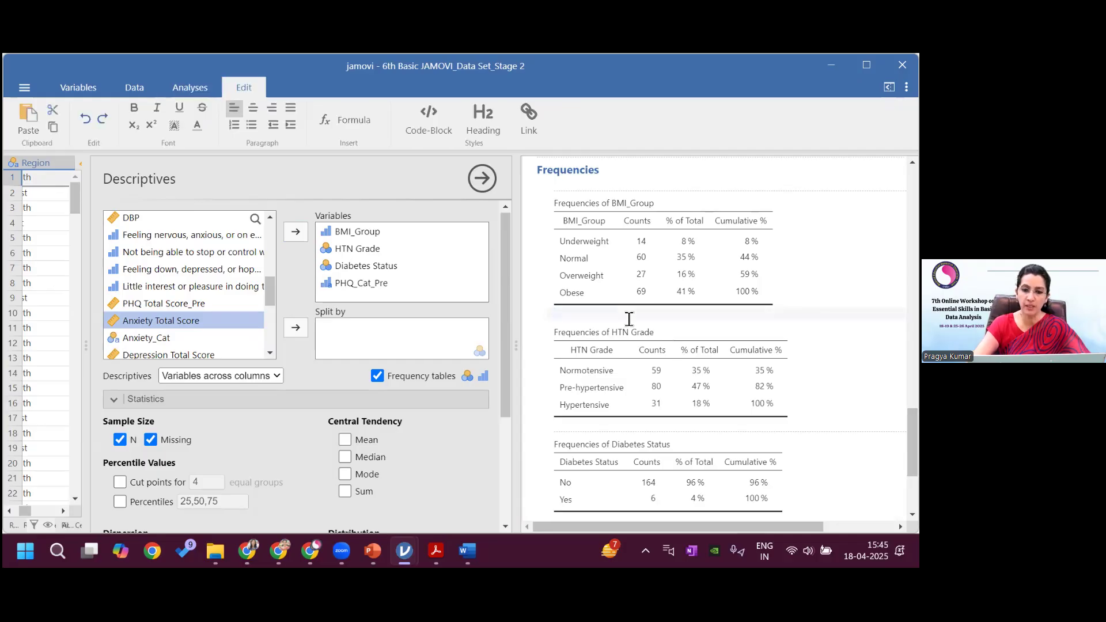
text(The)
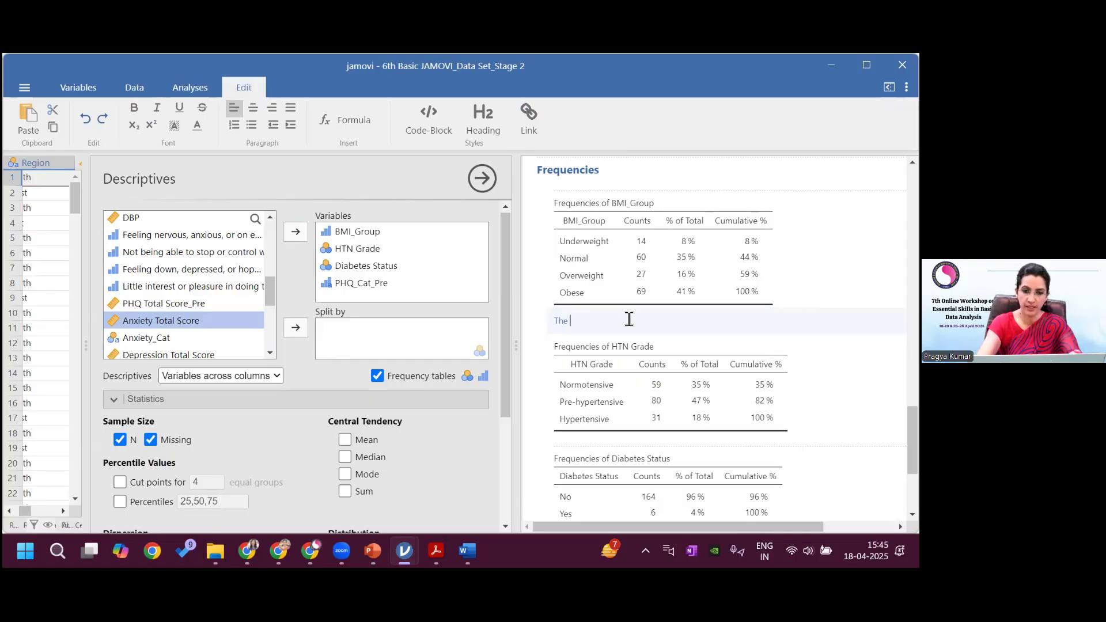
text(pecentag)
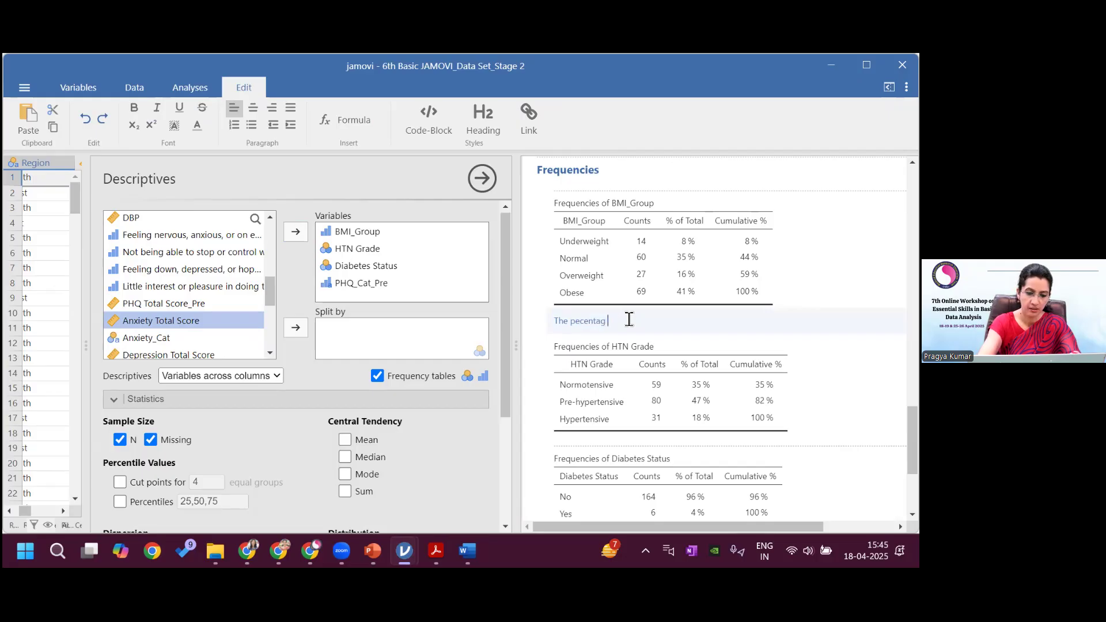
text( of)
click(608, 323)
text(e of)
click(634, 321)
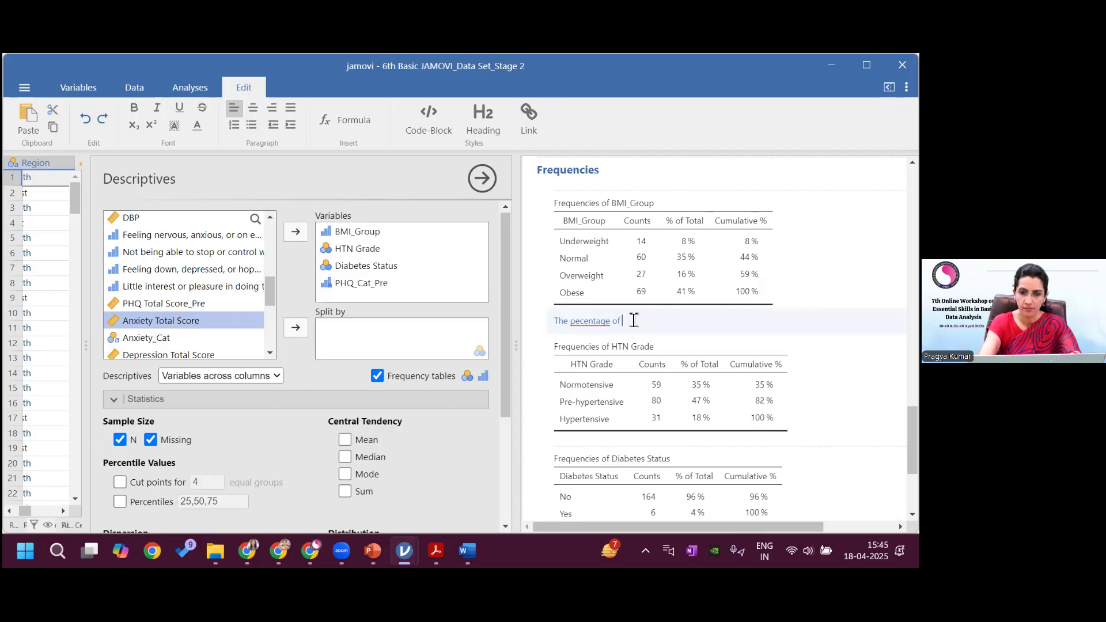
click(584, 326)
text(r)
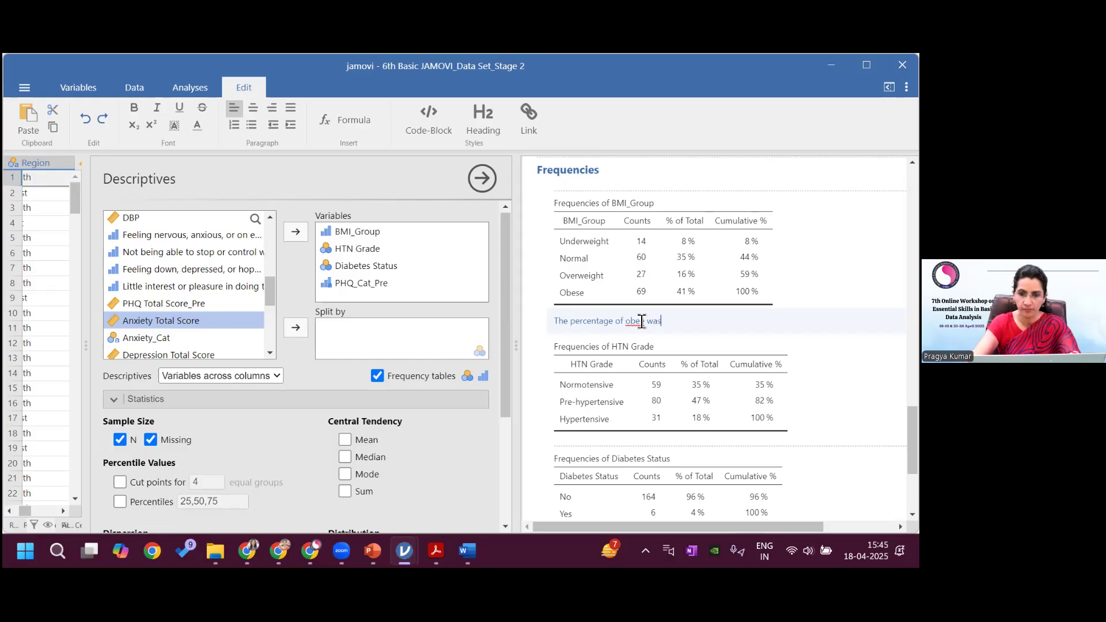
text(s)
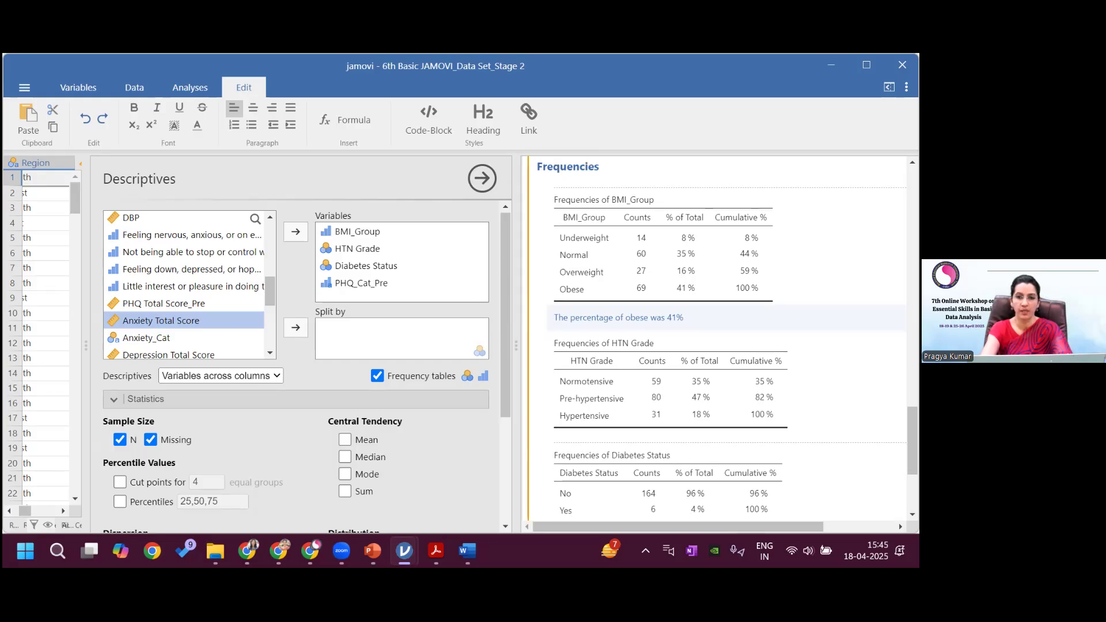
click(190, 87)
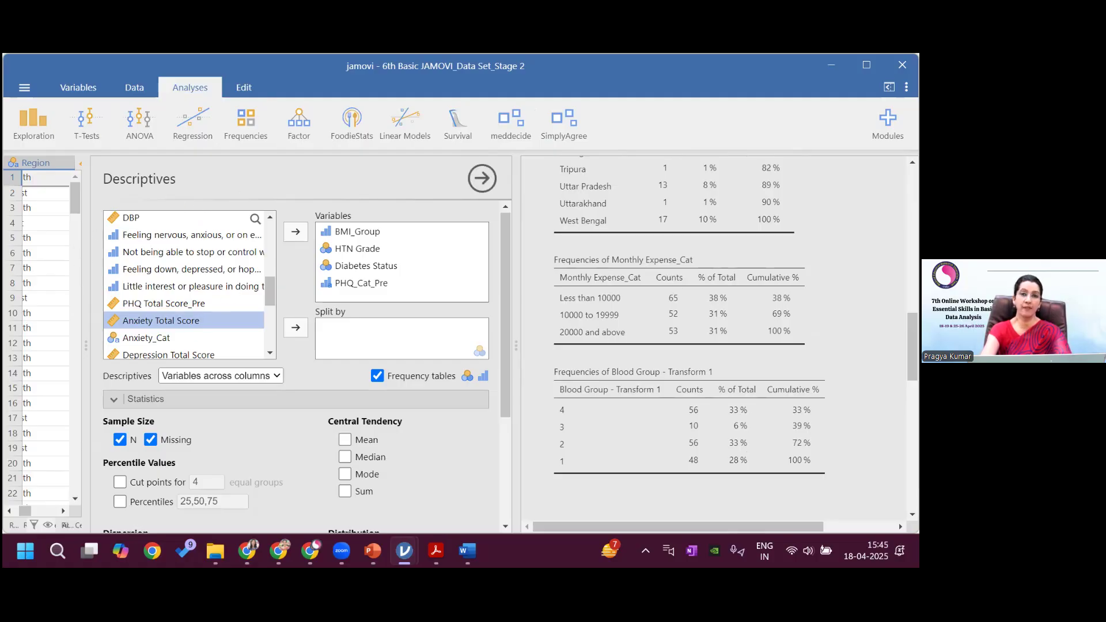
Check the frequency tables down to PHQ_Cat_Pre and open the setup of the PHQ_Cat_Pre variable from the variable list.
drag(913, 347, 913, 453)
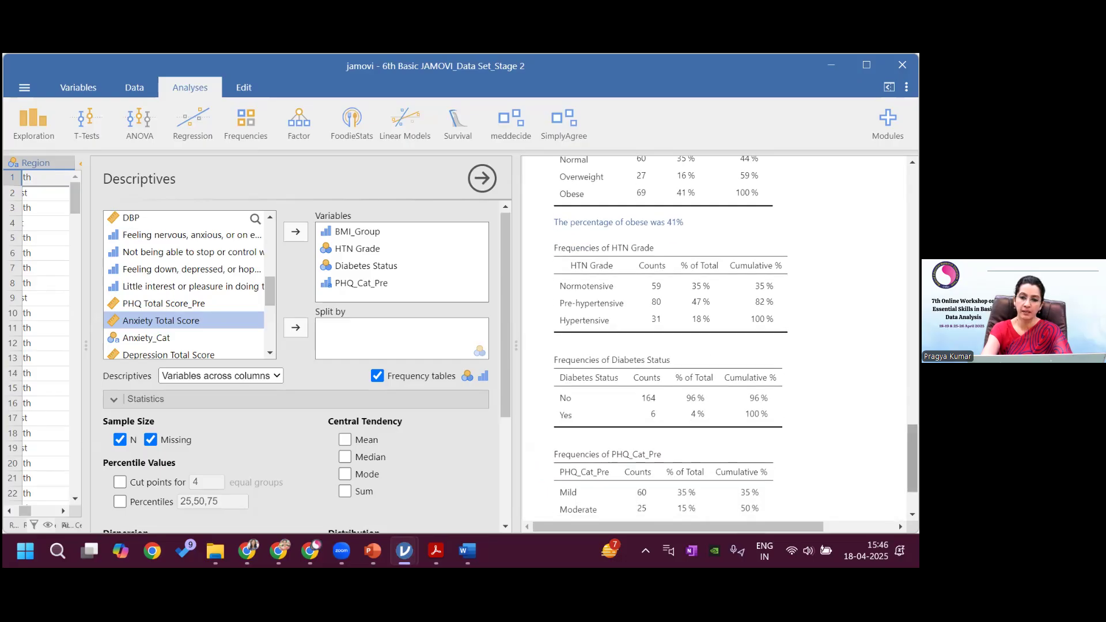
scroll(668, 327, down, 2)
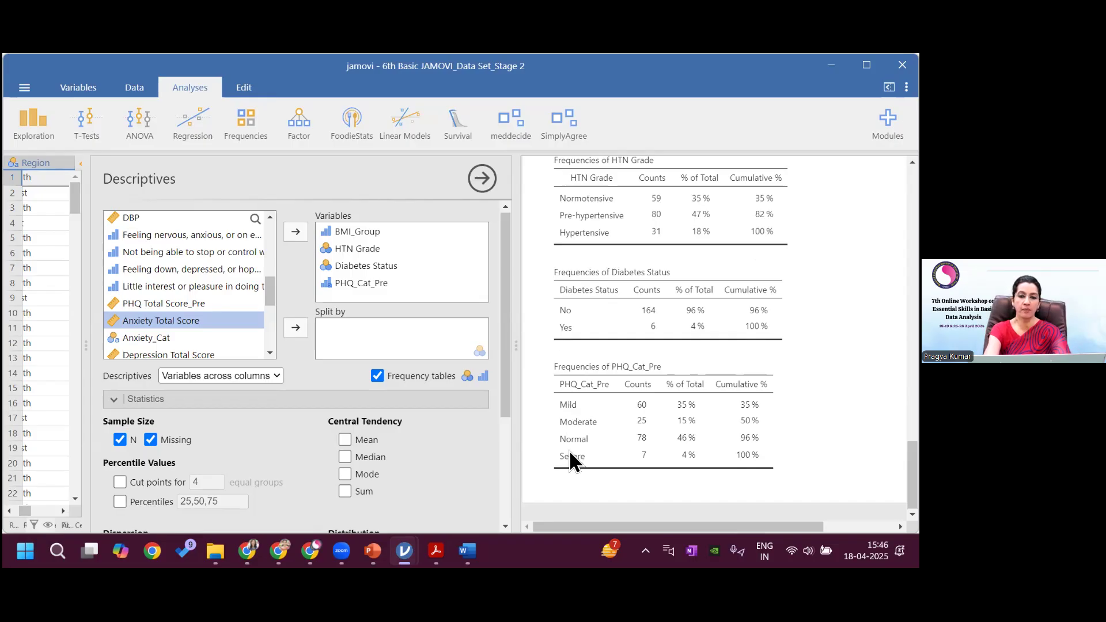
click(141, 93)
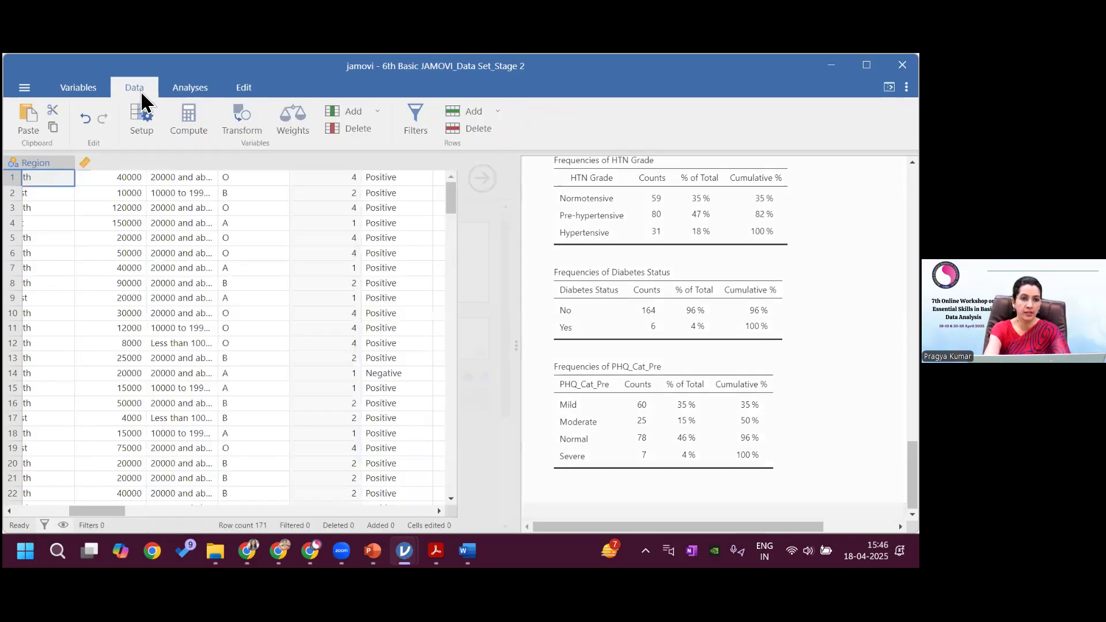
click(101, 87)
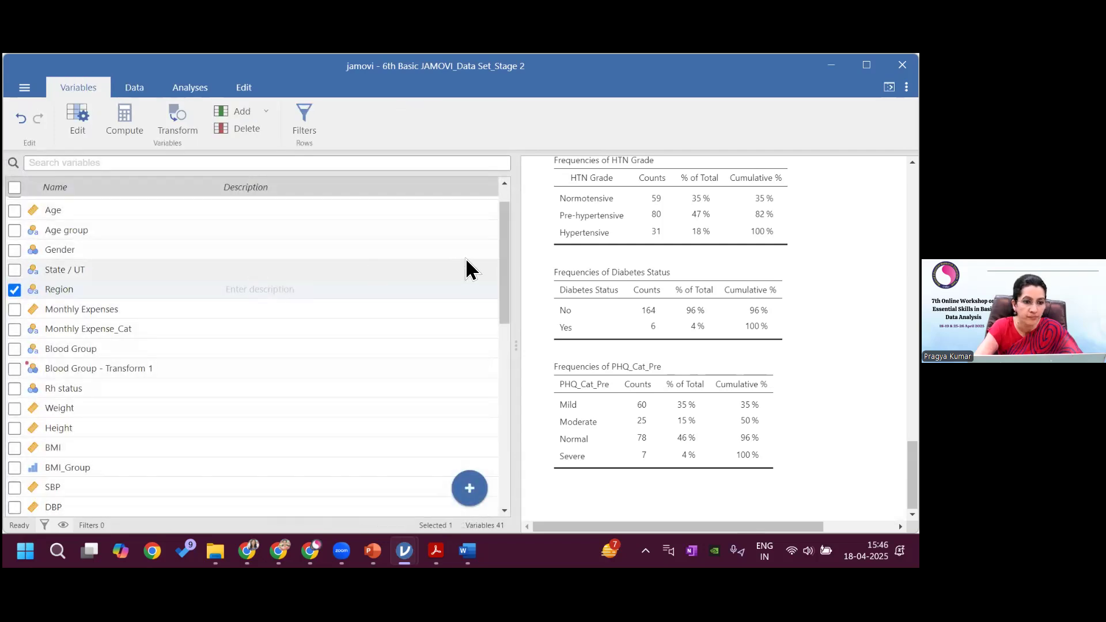
drag(506, 268, 508, 371)
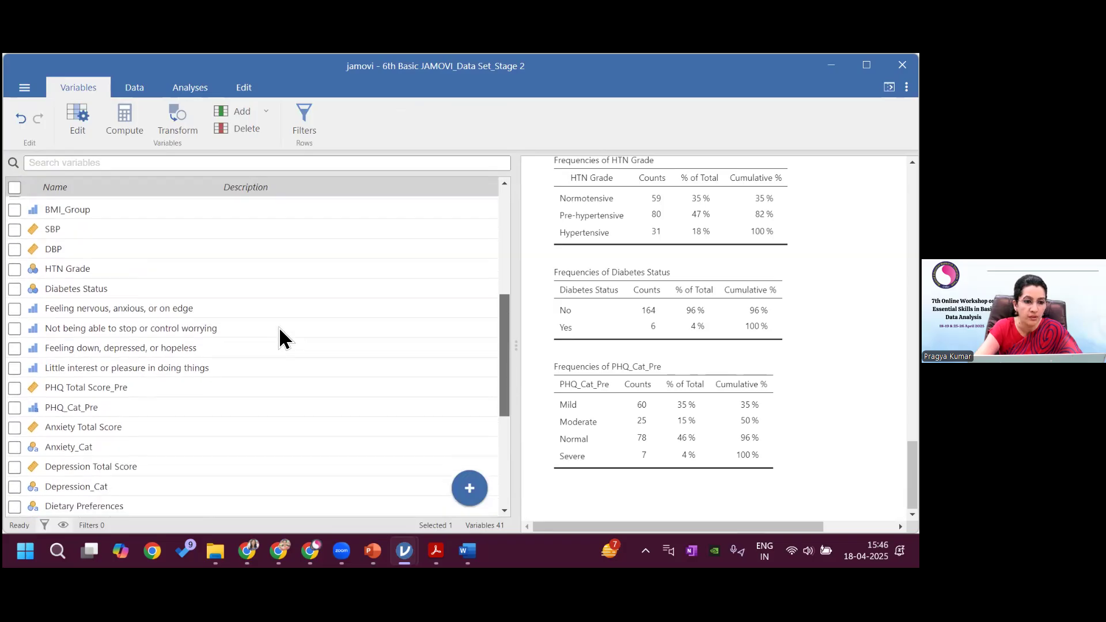
double_click(58, 410)
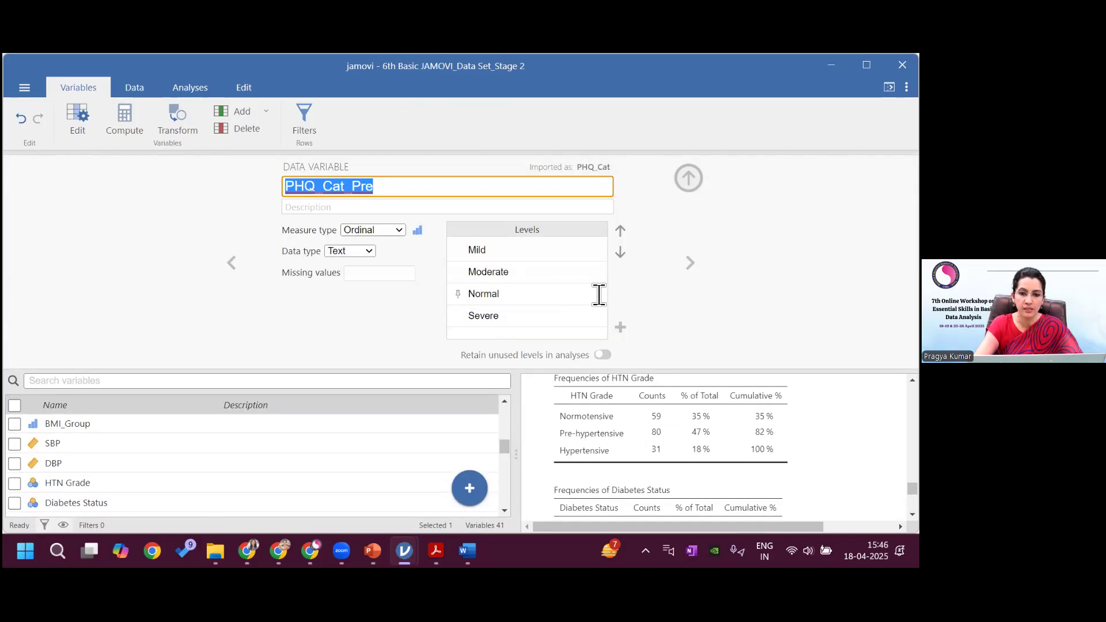
Order the PHQ_Cat_Pre levels as Normal, Mild, Moderate, Severe, close the variable setup and reopen the Descriptives analysis from its results.
double_click(599, 295)
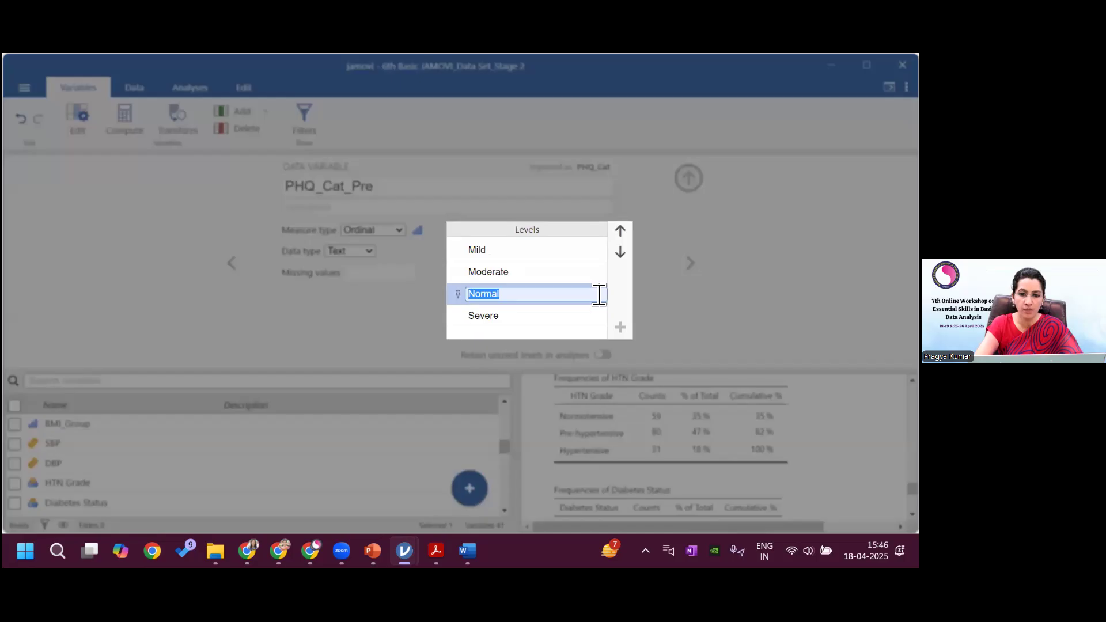
click(622, 231)
click(621, 231)
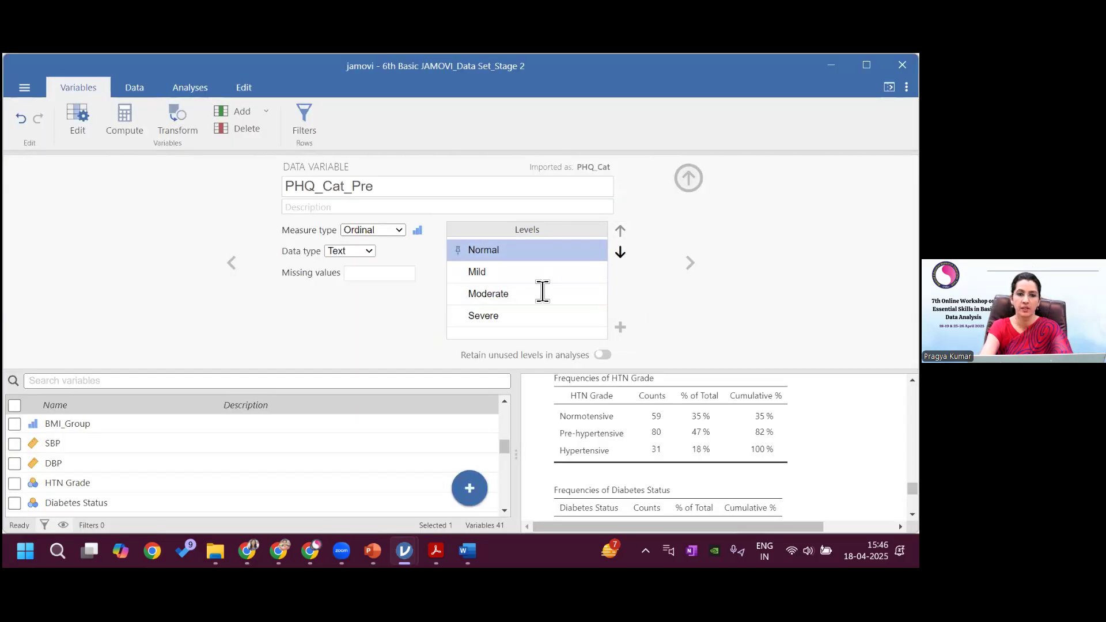
click(511, 271)
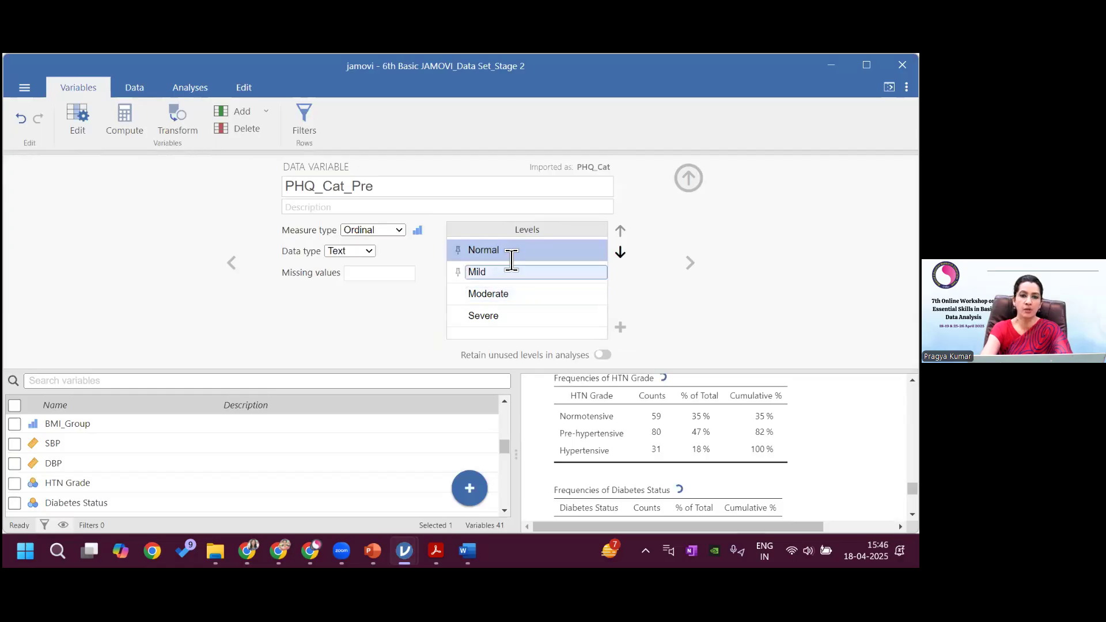
click(506, 315)
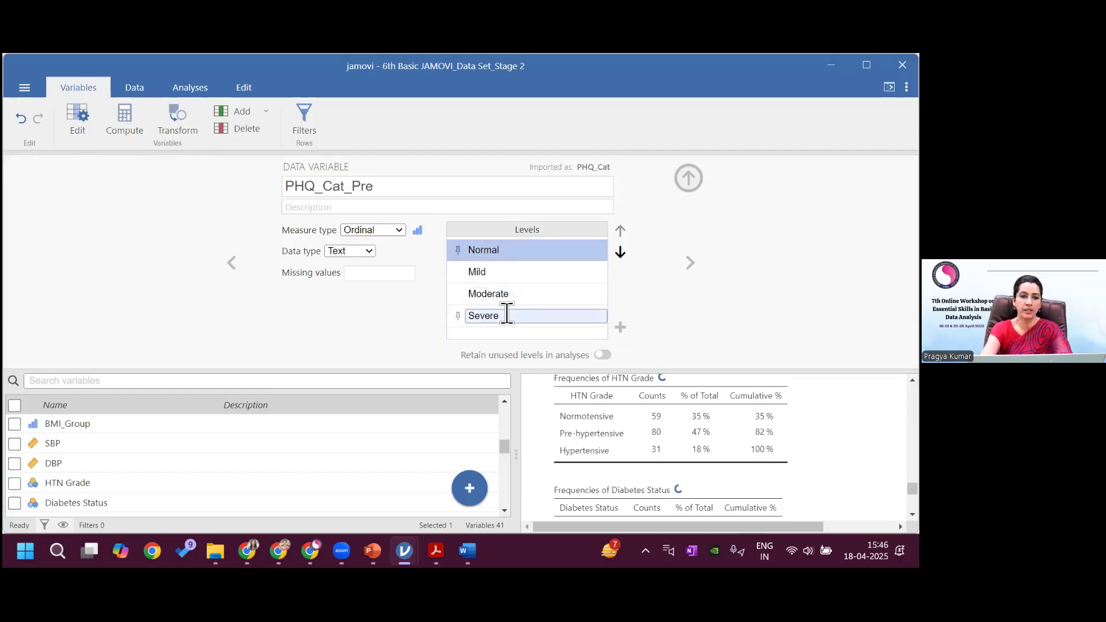
click(694, 316)
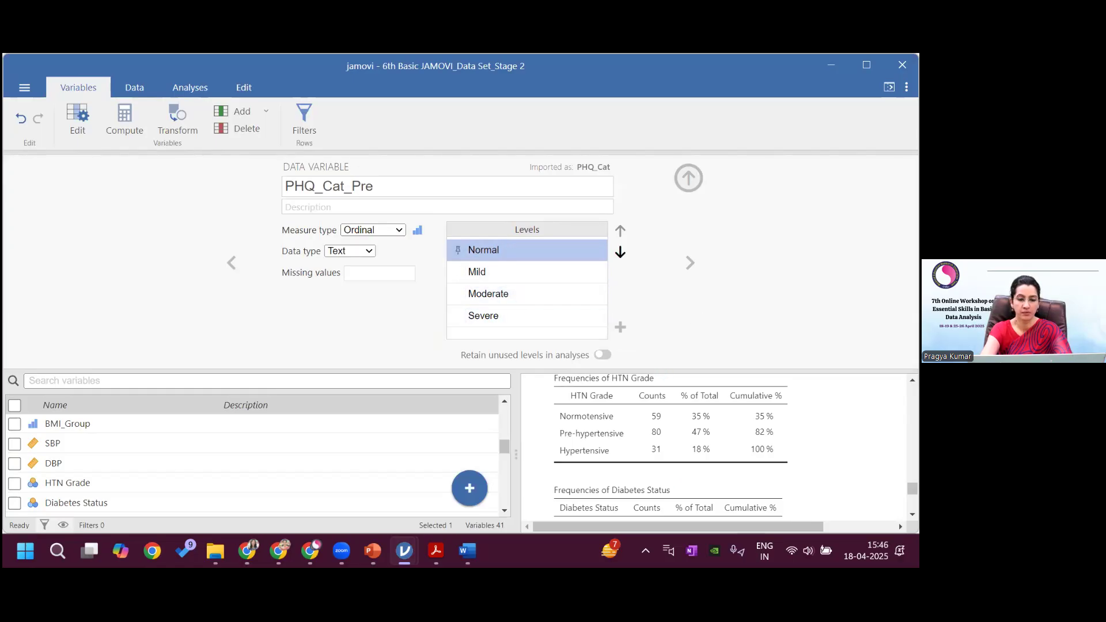
click(690, 178)
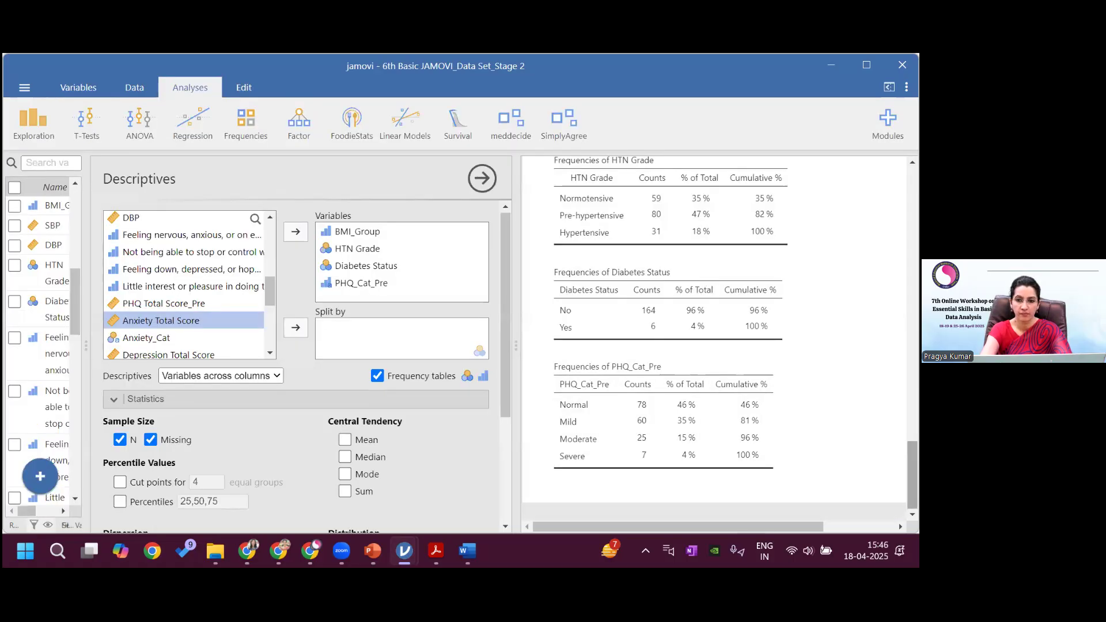
click(691, 346)
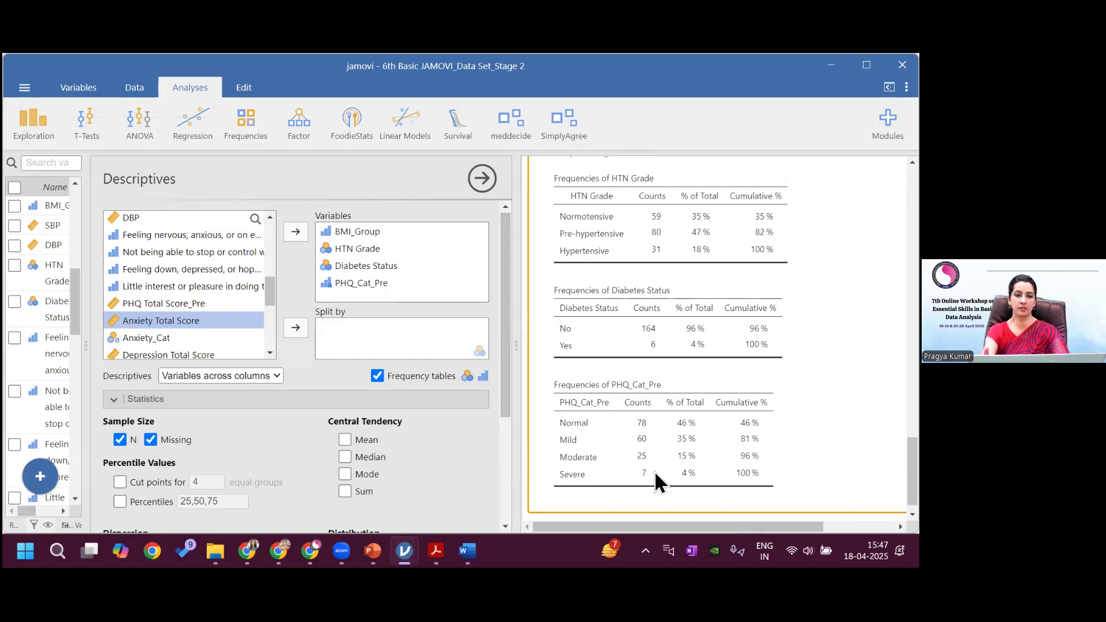
Check the remaining frequency items up to Commute Time Categories in the Word exercise document and return to the jamovi data set.
mouse_move(467, 550)
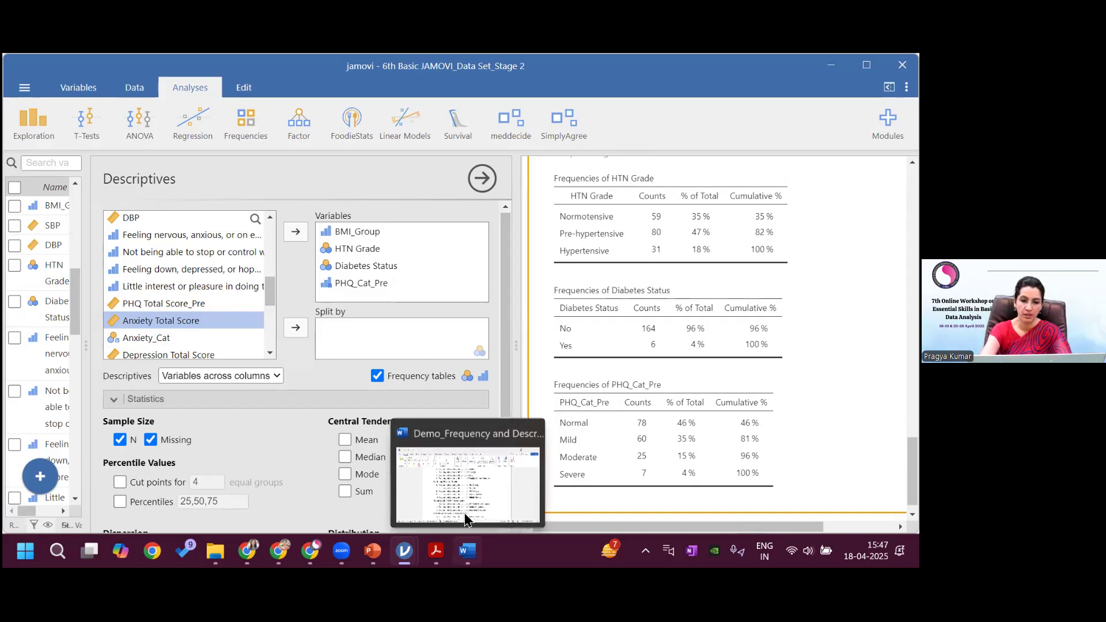
click(466, 517)
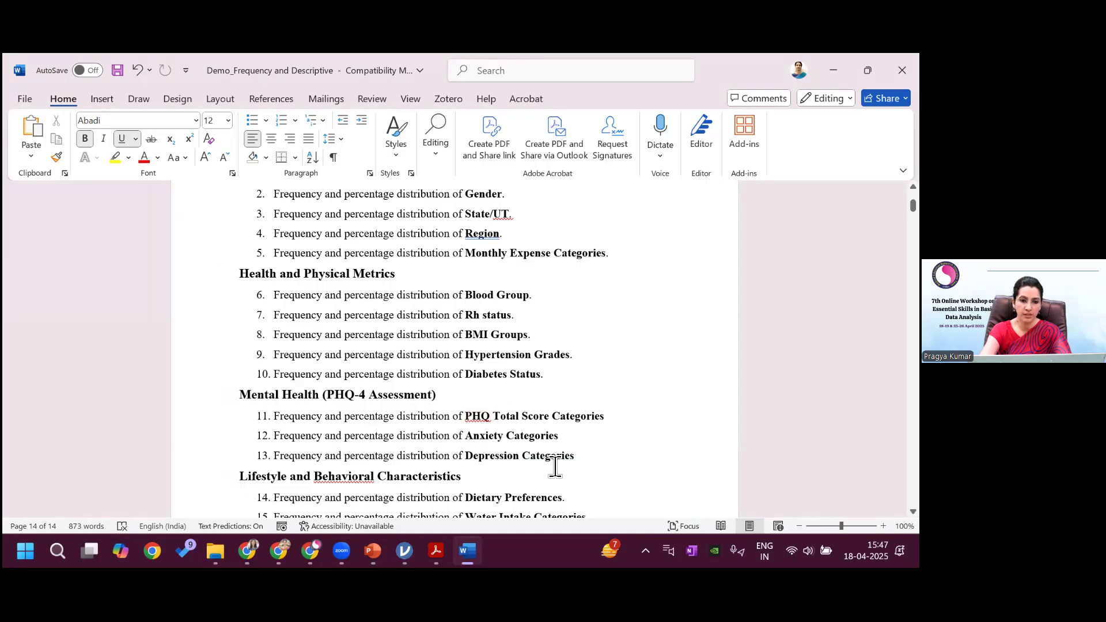
drag(914, 206, 914, 211)
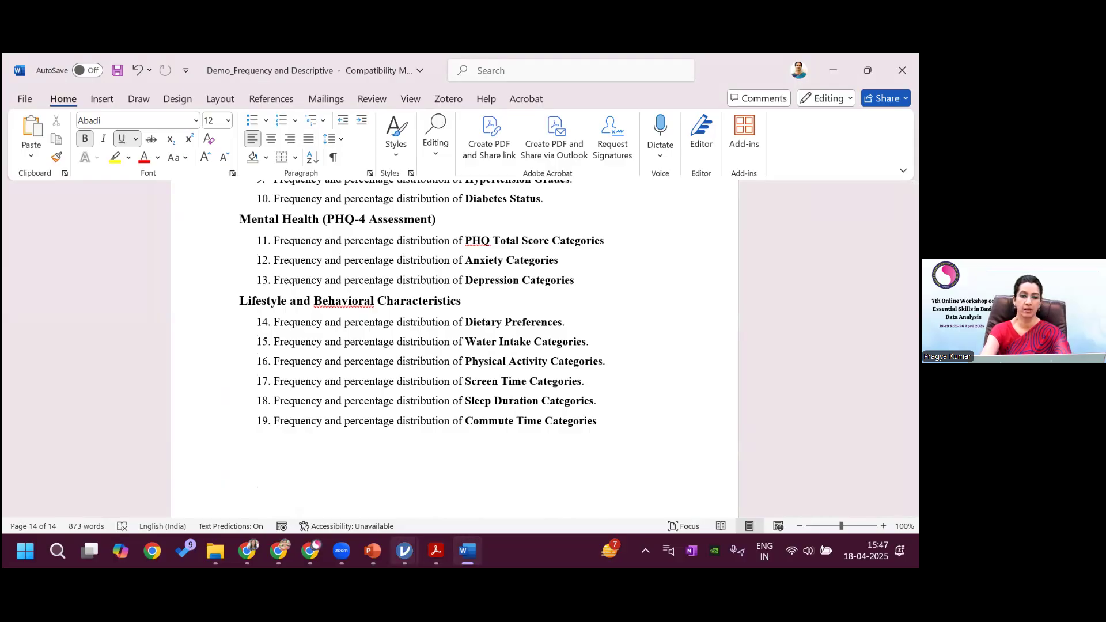
mouse_move(405, 551)
click(461, 490)
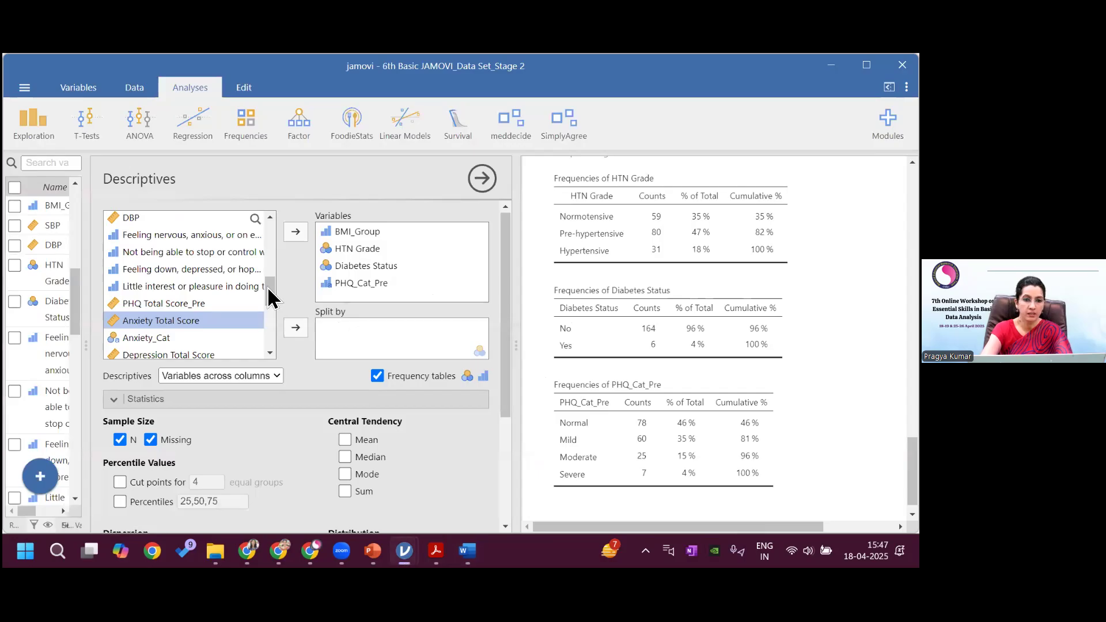
Add Depression_Cat, Dietary Preferences, Water Intake_Cat and Physical Activity_cat to the variables of the Descriptives analysis.
drag(268, 286, 271, 303)
scroll(268, 303, down, 3)
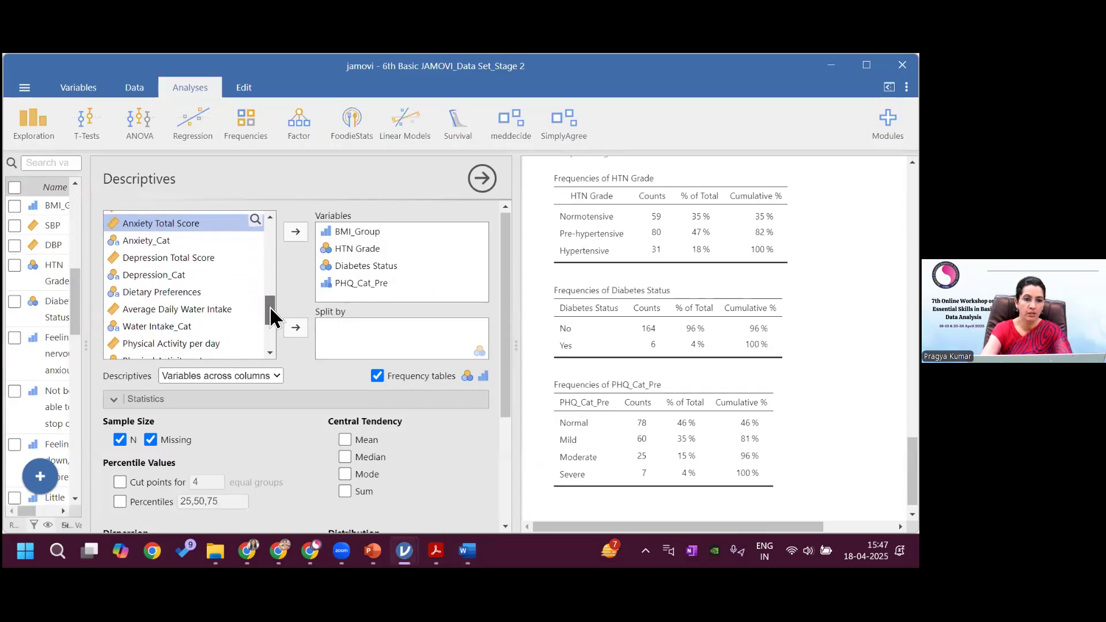
click(174, 270)
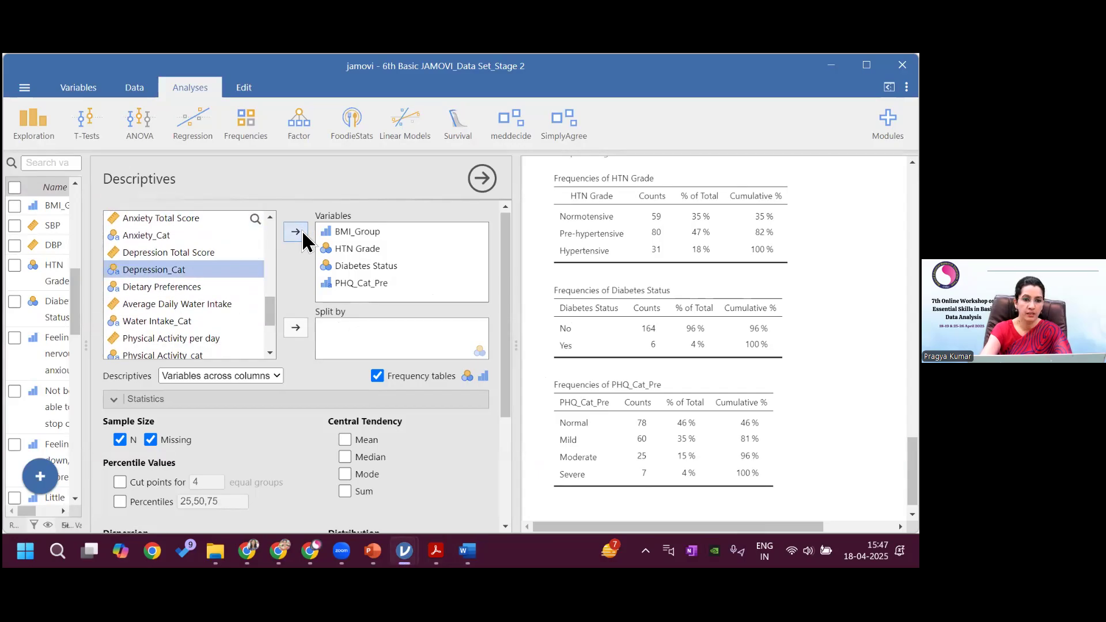
click(303, 236)
click(299, 230)
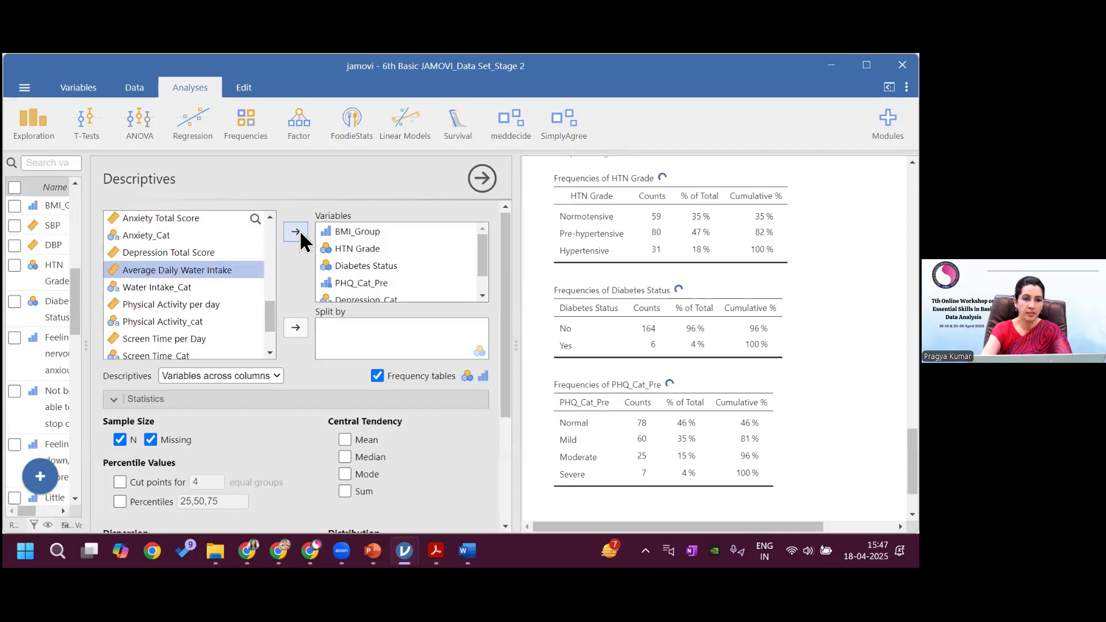
click(195, 285)
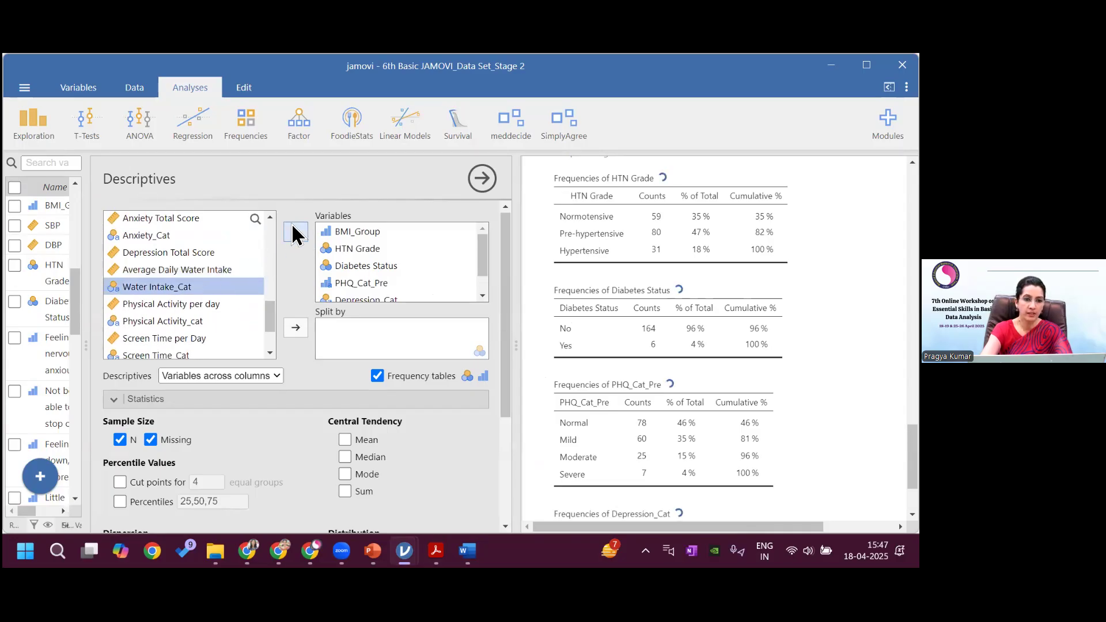
click(295, 233)
click(208, 305)
click(295, 232)
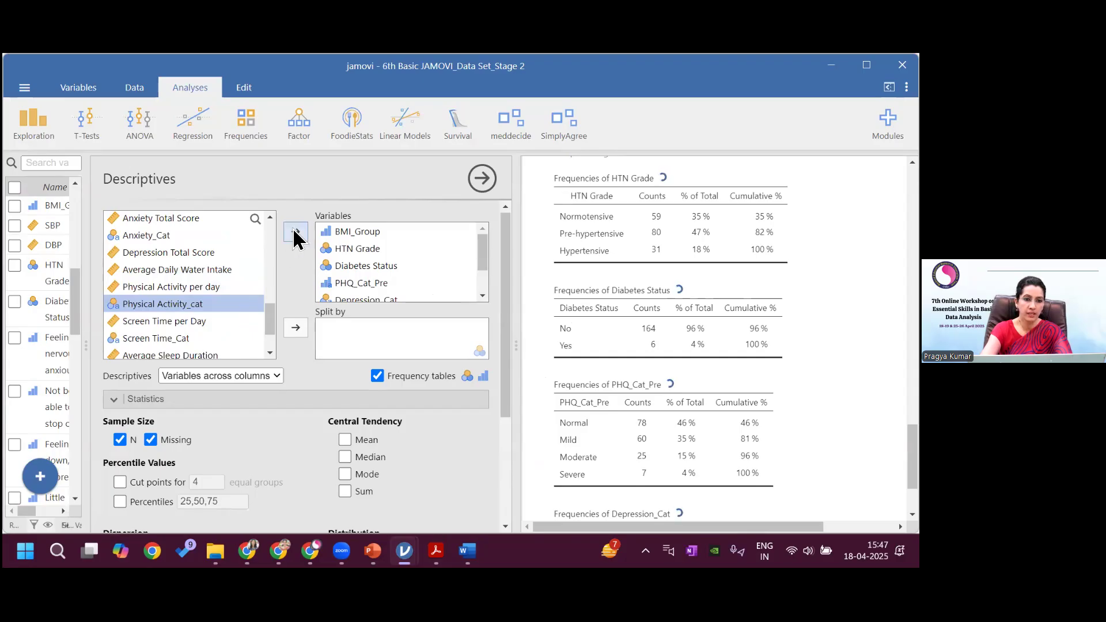
Add Screen Time_Cat, Sleep duration_cat and Commute Time_Cat to the variables of the Descriptives analysis.
click(190, 319)
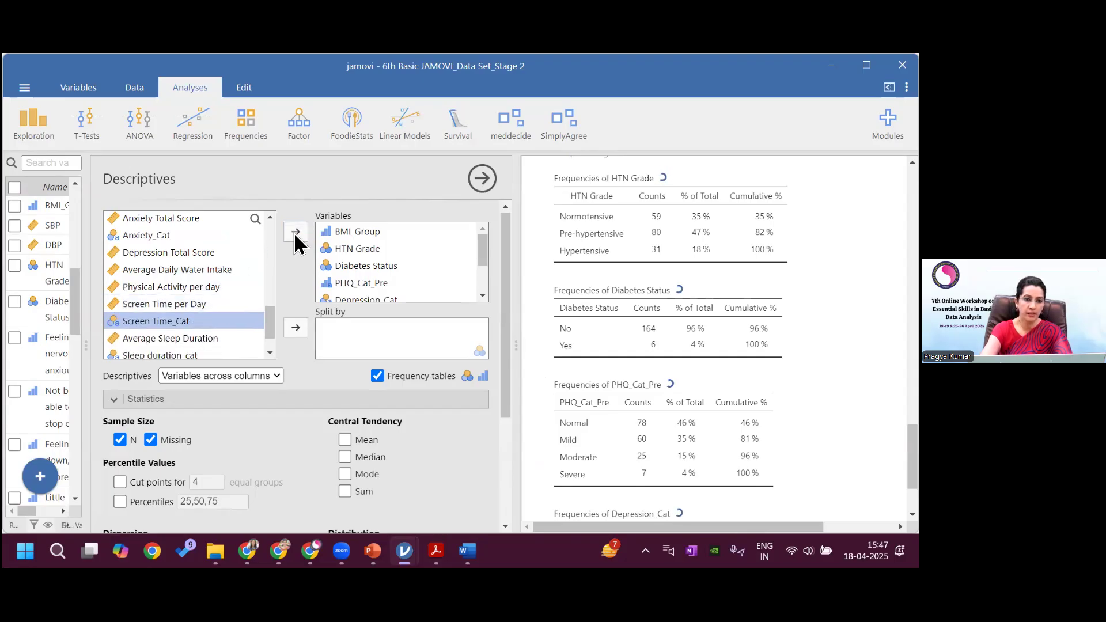
click(297, 230)
click(201, 321)
click(199, 340)
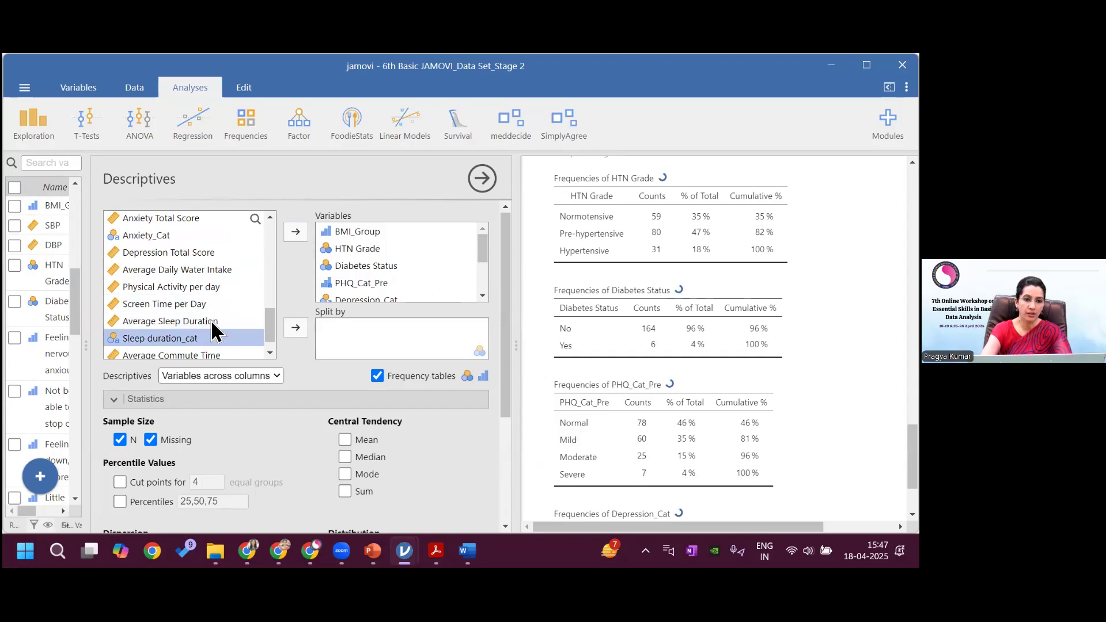
click(295, 232)
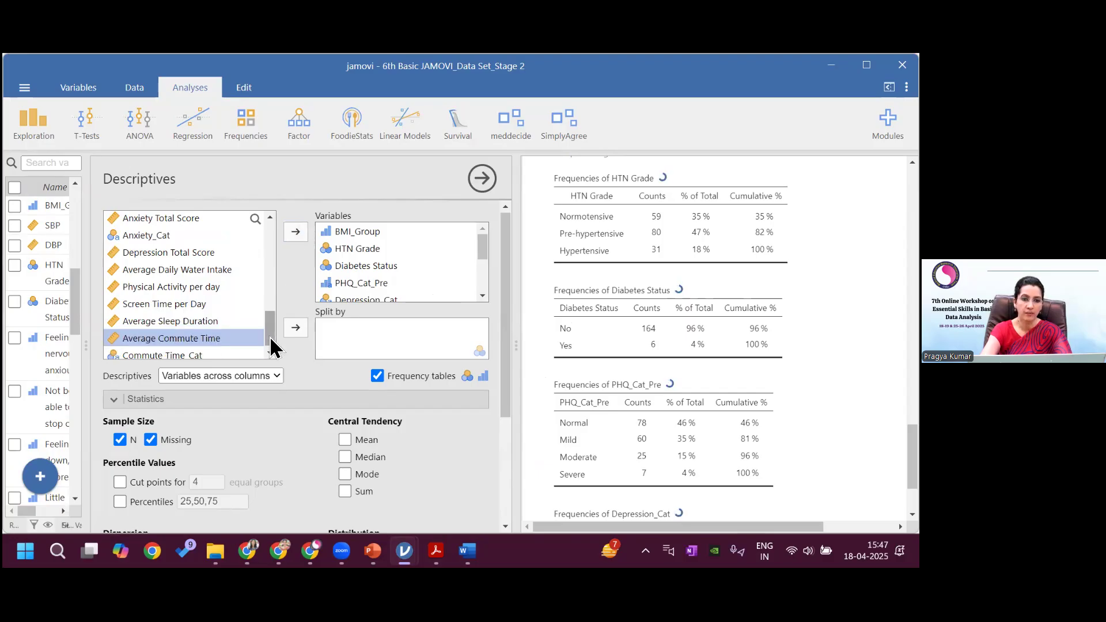
scroll(270, 337, down, 1)
click(163, 351)
click(296, 231)
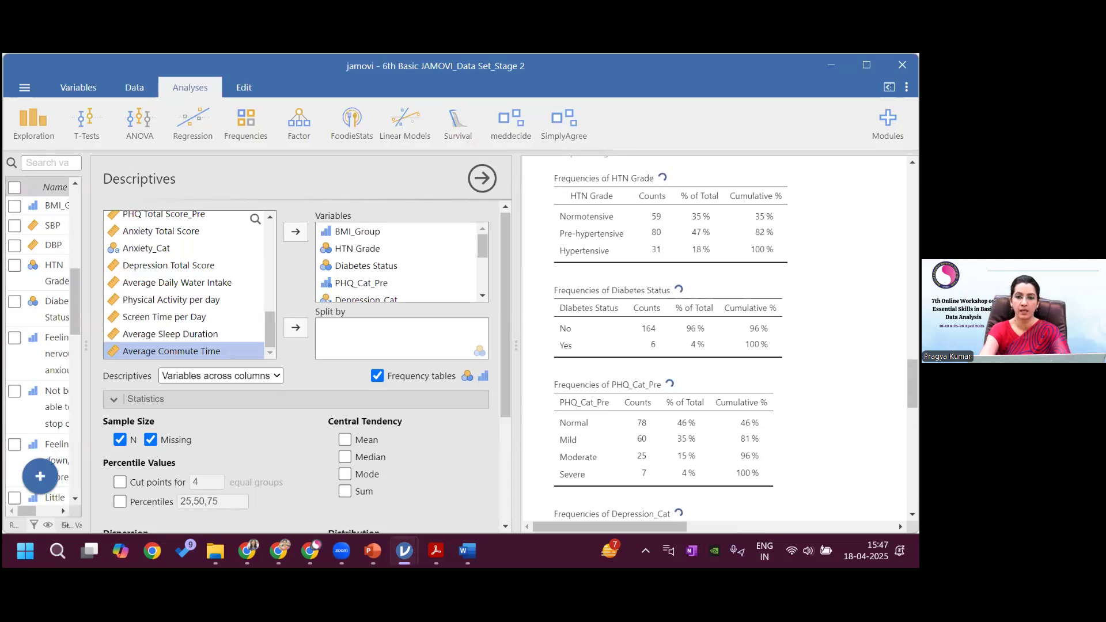
Examine the new frequency tables from Depression_Cat down to Commute Time_Cat in the results.
drag(913, 384, 913, 405)
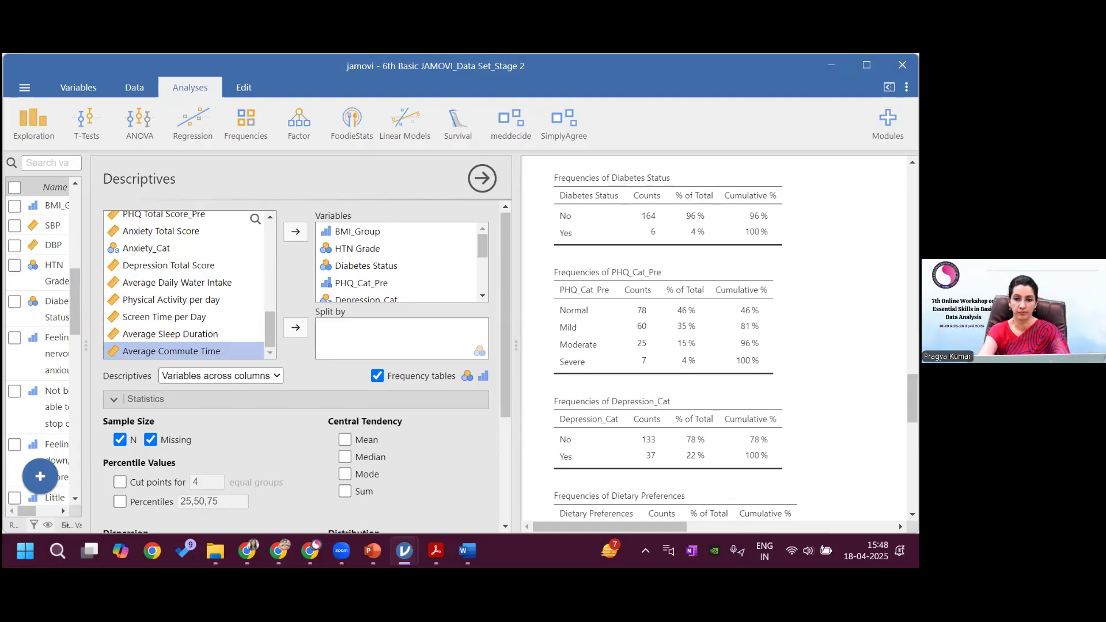
scroll(715, 346, down, 1)
scroll(678, 245, down, 6)
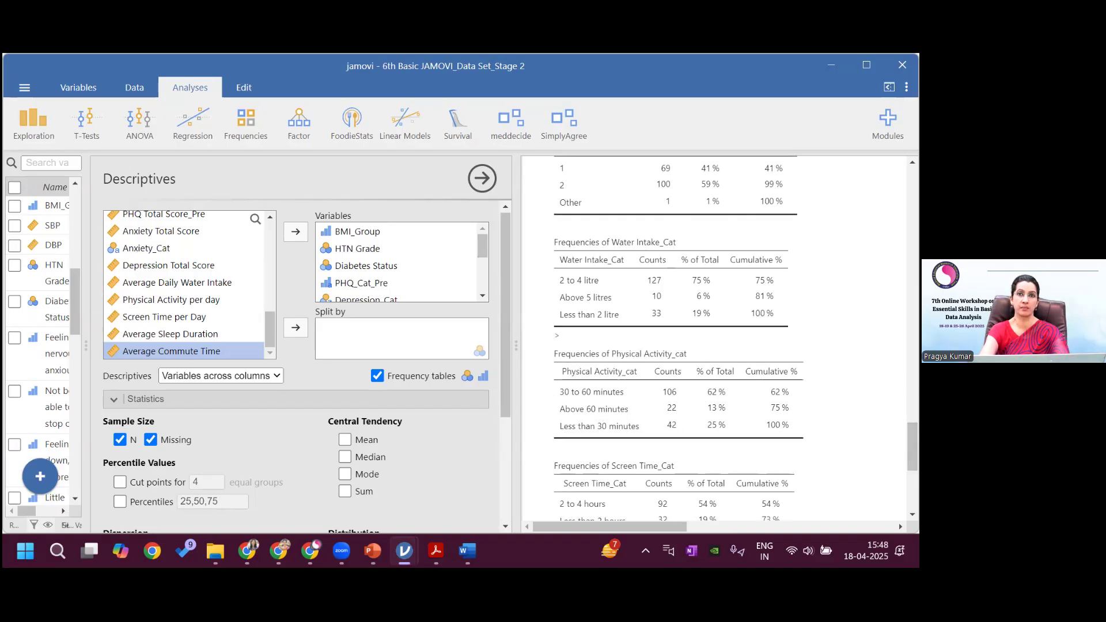
scroll(714, 340, down, 5)
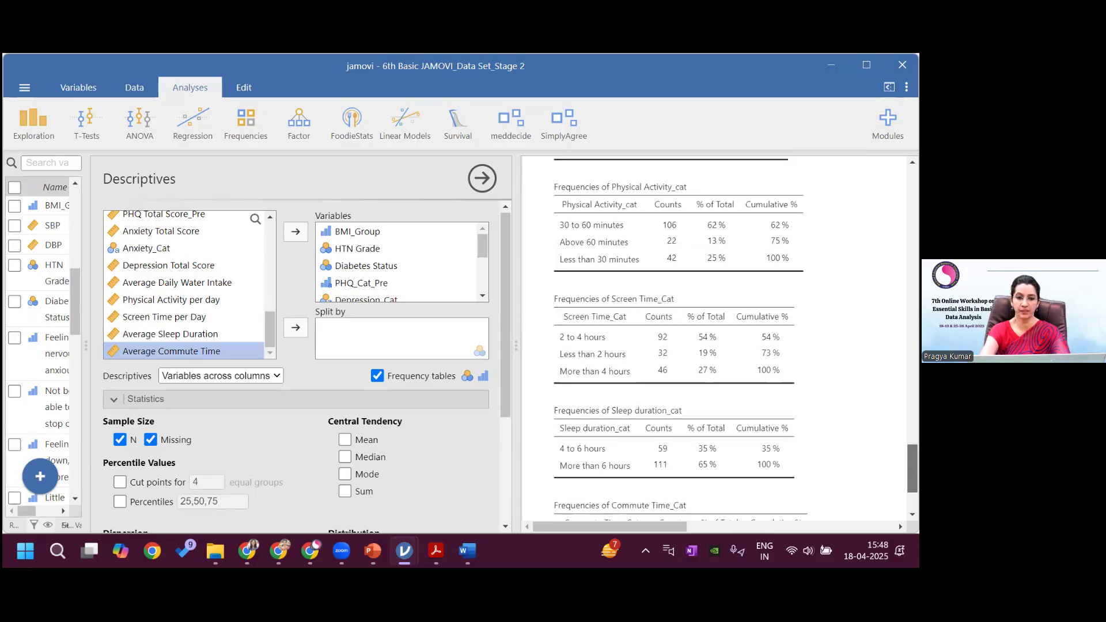
scroll(577, 461, up, 1)
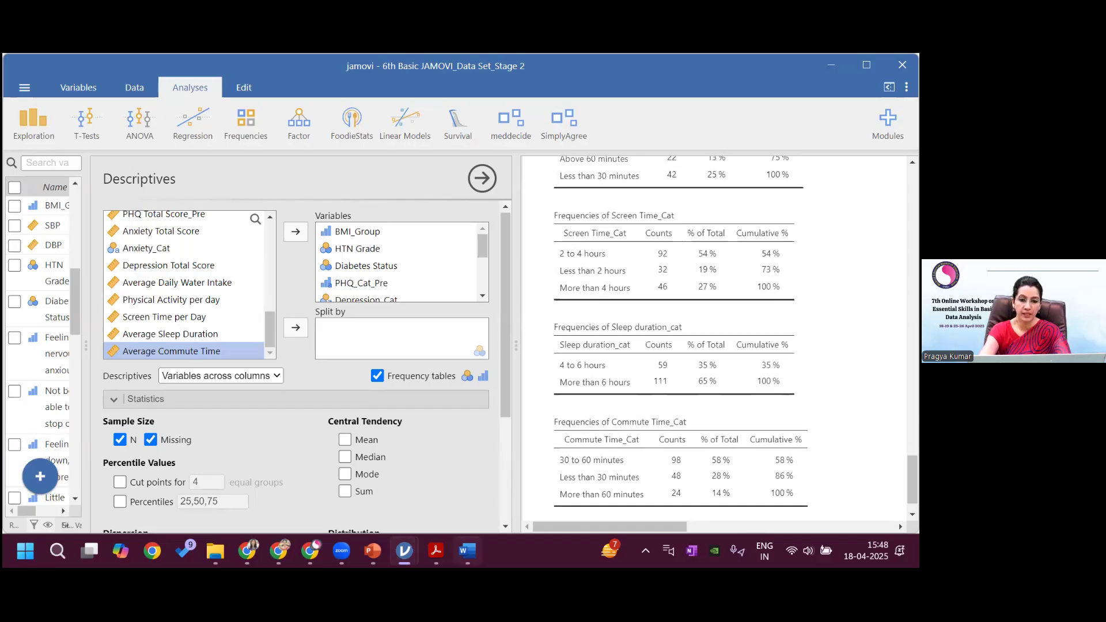
Review the gender-wise distribution table layout in the Word exercise document and return to the jamovi data set.
mouse_move(467, 551)
click(490, 501)
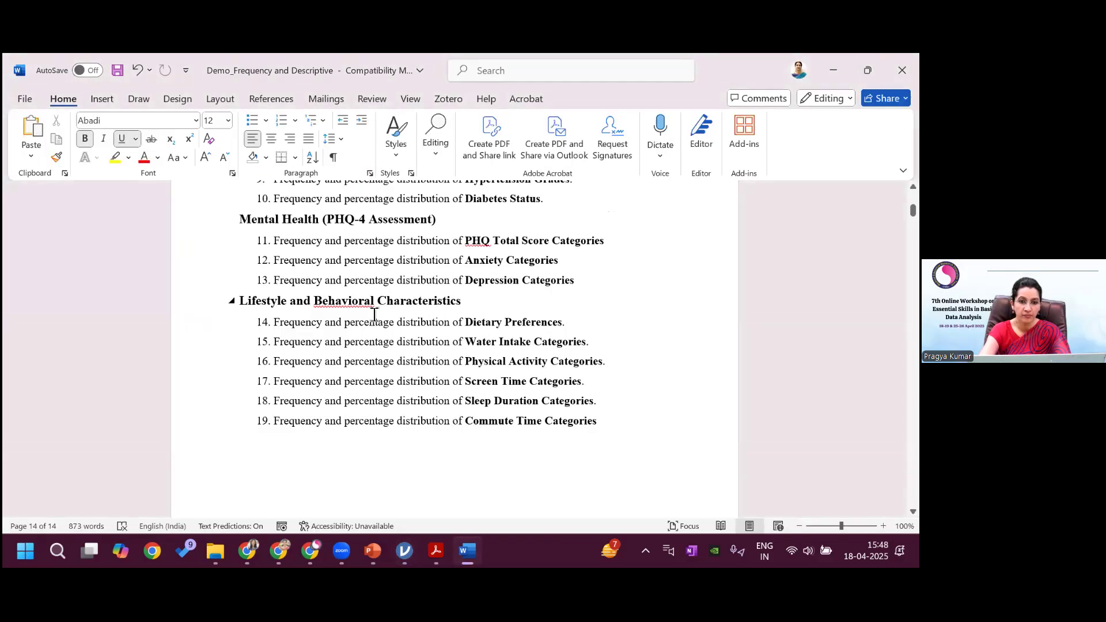
drag(914, 211, 914, 224)
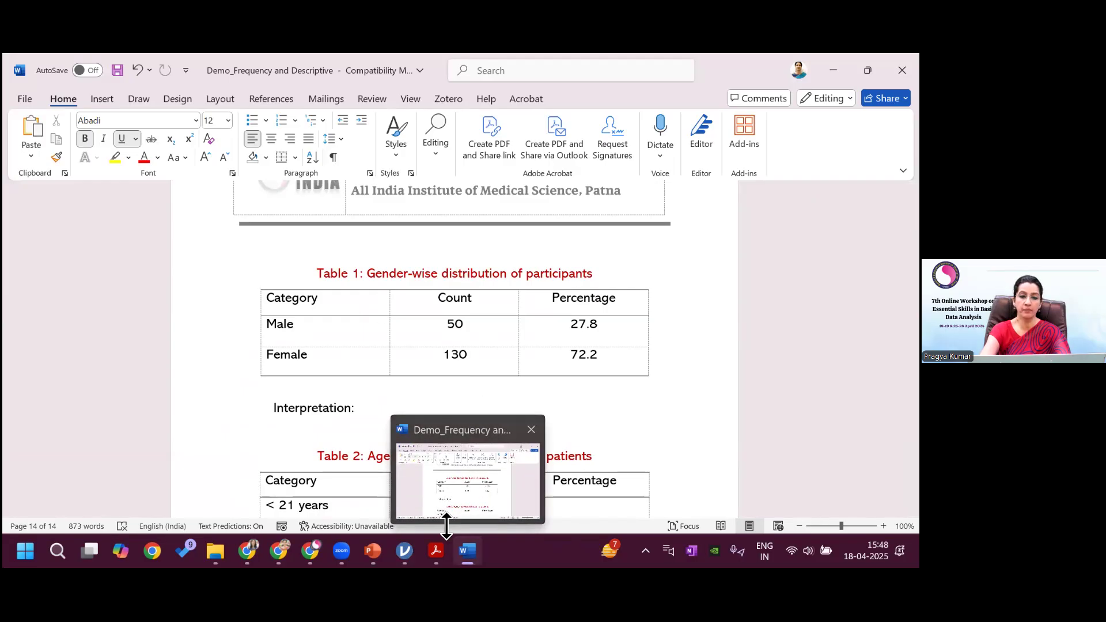
mouse_move(405, 550)
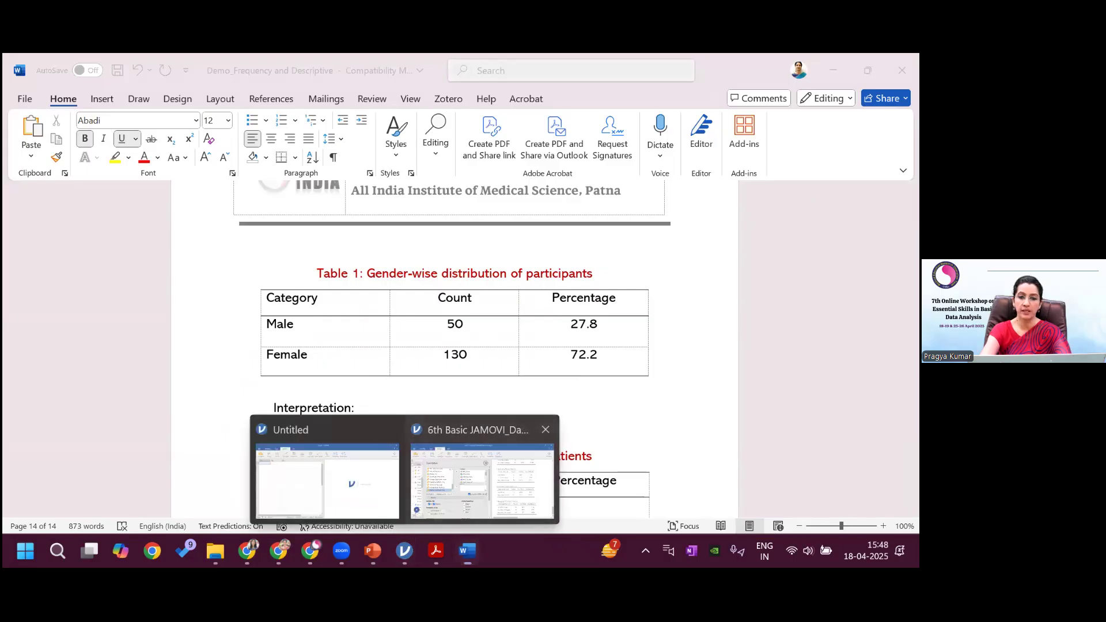
click(484, 473)
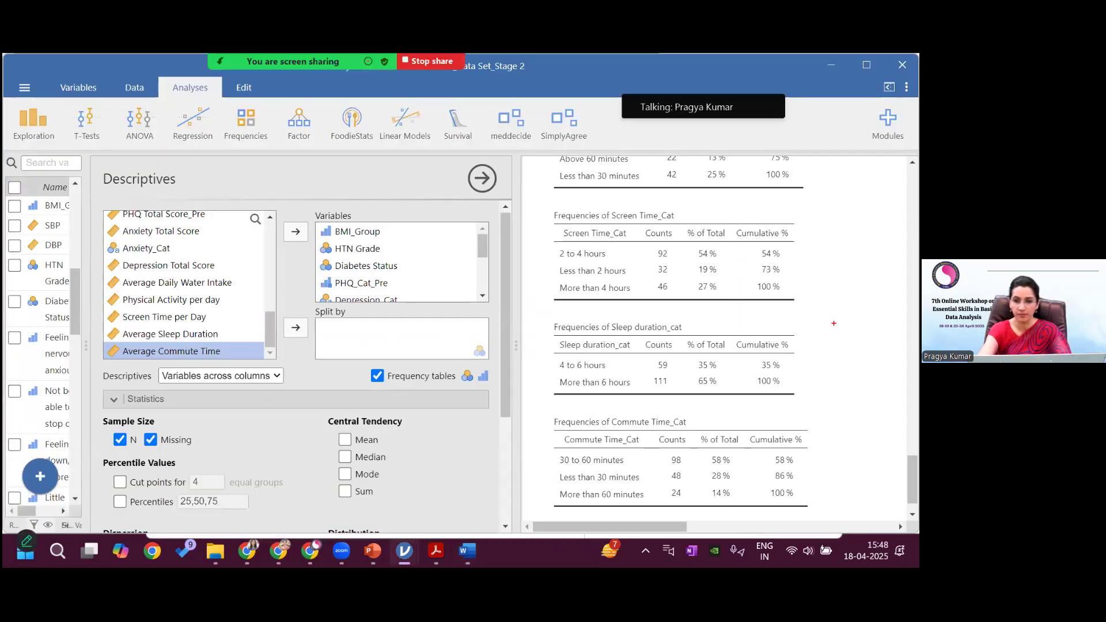
Circle and cross out the Cumulative % column of the Sleep duration_cat table with the annotation pen and clear the marks.
mouse_move(778, 326)
mouse_down()
mouse_move(760, 323)
mouse_move(780, 395)
mouse_move(773, 317)
mouse_up()
key(Escape)
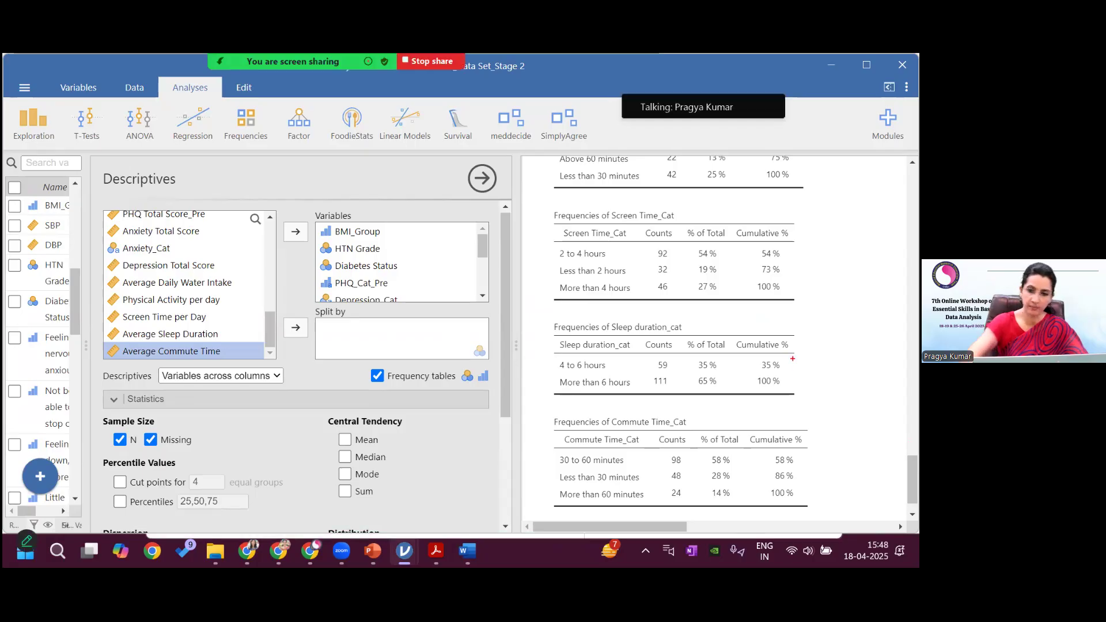
mouse_move(784, 326)
mouse_down()
mouse_move(782, 420)
mouse_move(773, 304)
mouse_up()
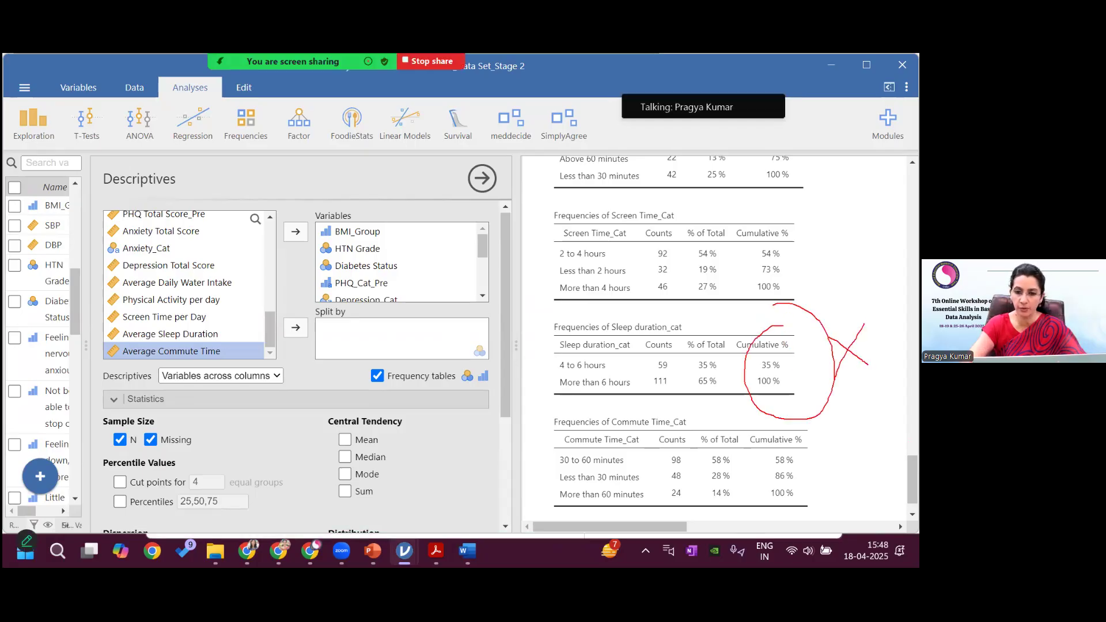
key(Escape)
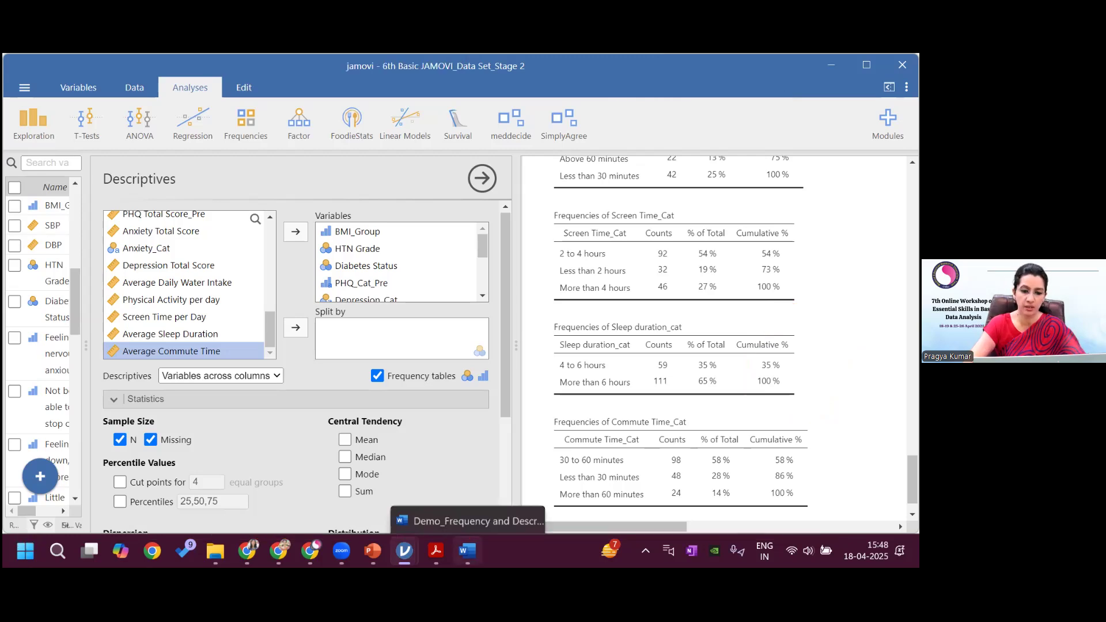
Review Tables 2 and 3 in the Word exercise document and highlight the dietary preferences across gender item in the Cross-Table list.
mouse_move(467, 551)
click(485, 486)
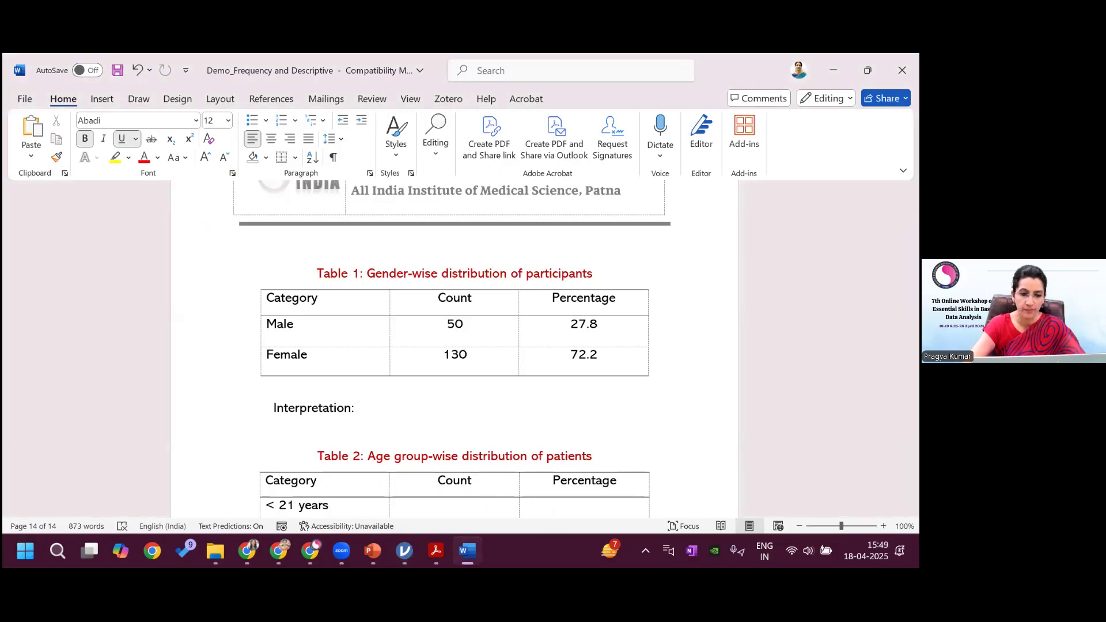
scroll(684, 258, down, 3)
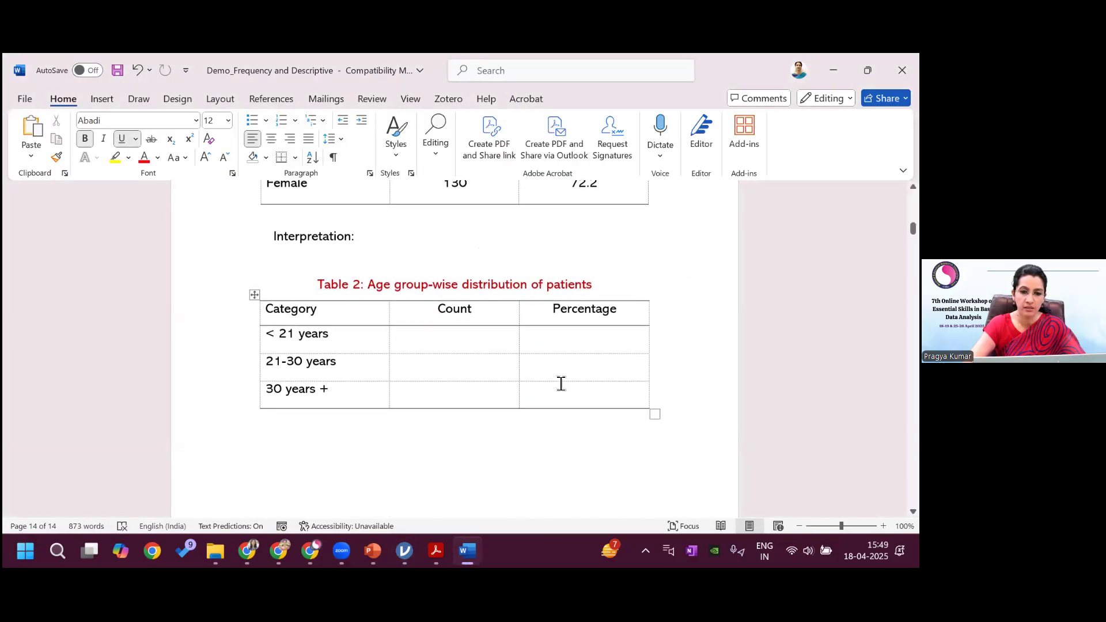
drag(914, 229, 913, 245)
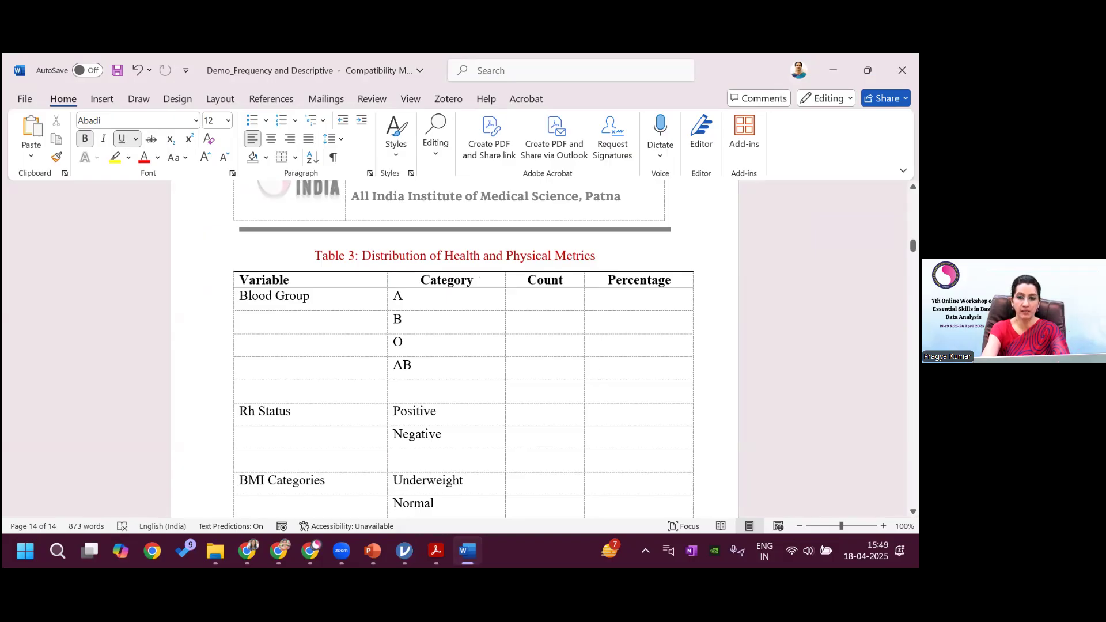
drag(914, 247, 914, 252)
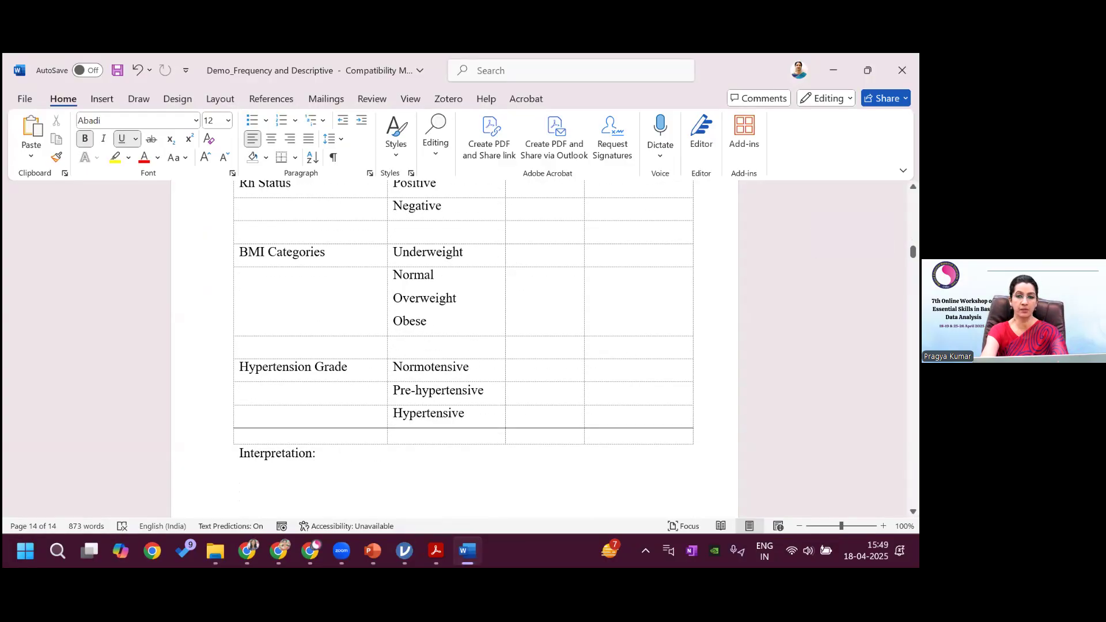
drag(913, 251, 913, 268)
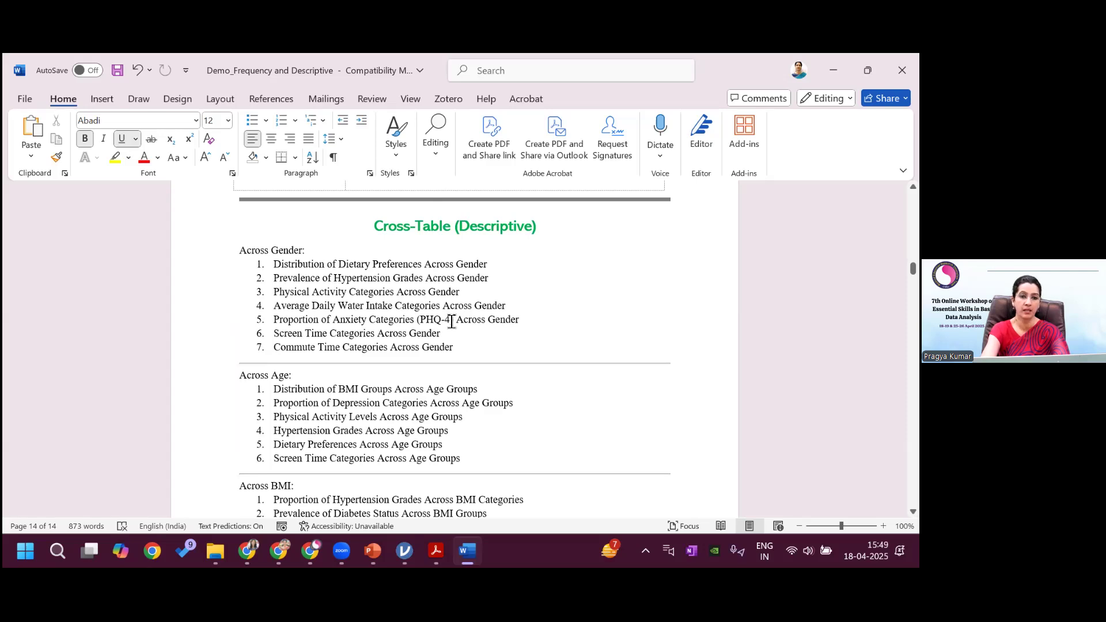
drag(330, 266, 487, 267)
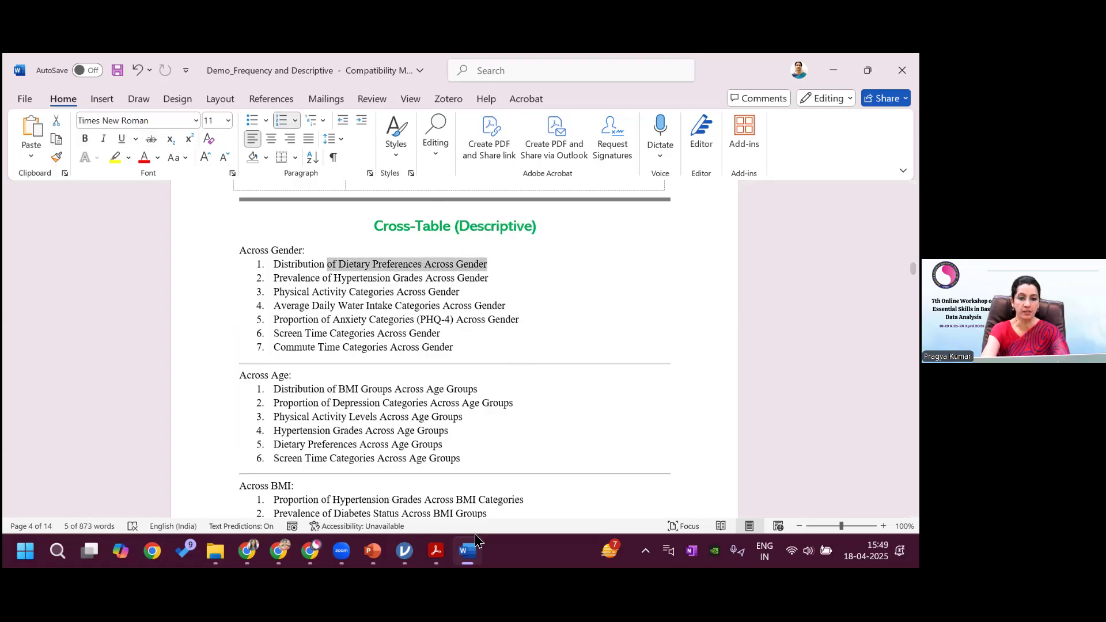
Switch to the jamovi data set and remove all variables from BMI_Group through Commute Time_Cat from the Descriptives analysis.
click(404, 550)
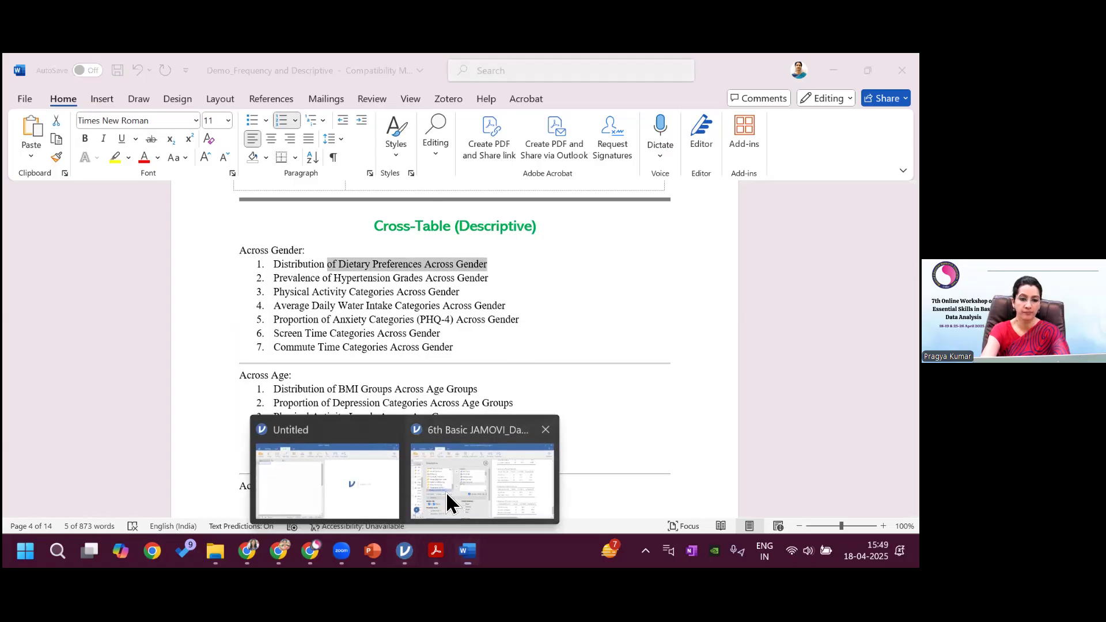
click(446, 492)
drag(479, 247, 482, 295)
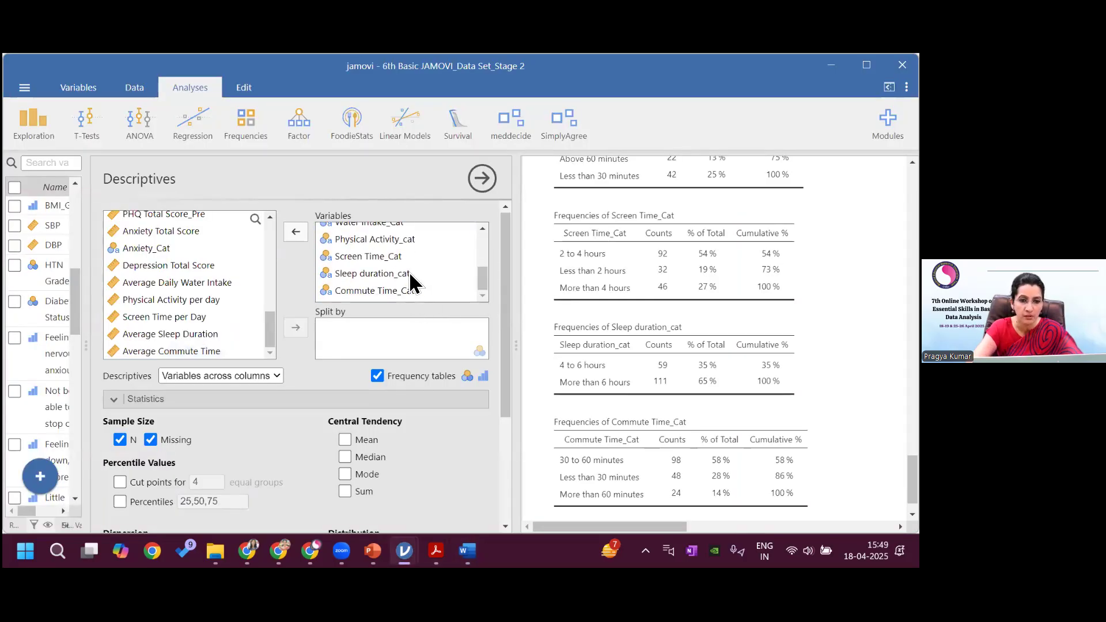
drag(481, 278, 483, 229)
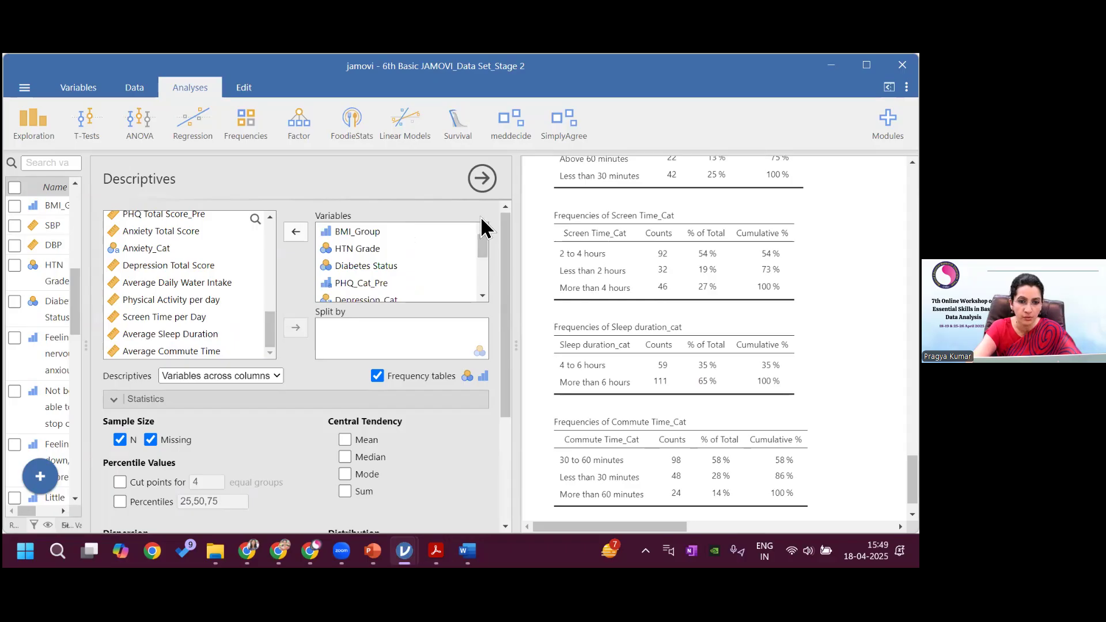
click(380, 232)
key(shift)
scroll(483, 295, down, 5)
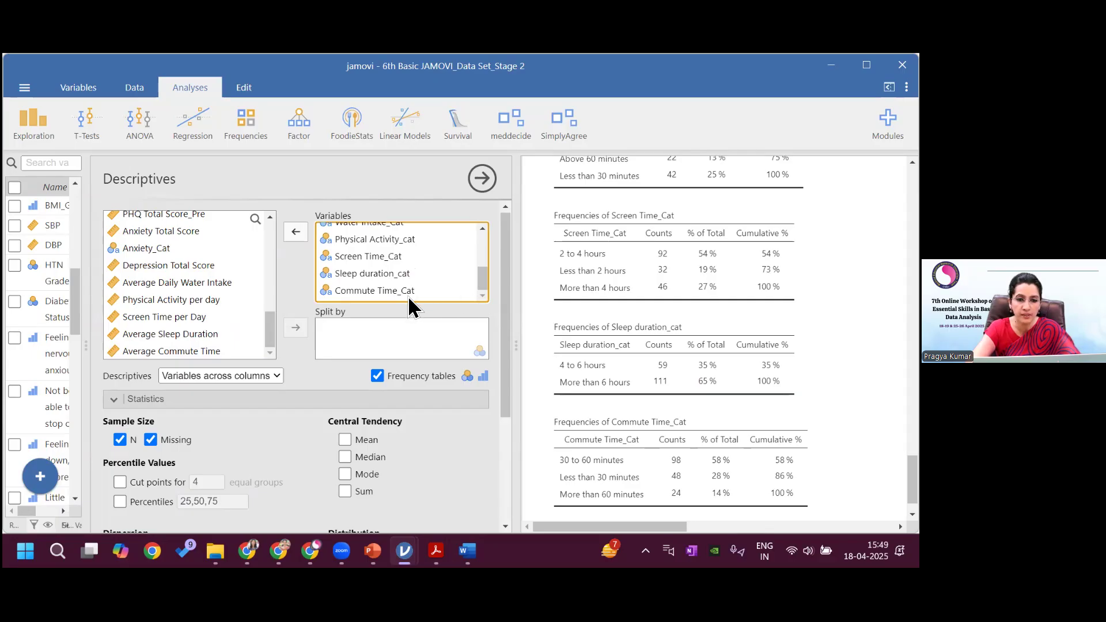
scroll(408, 293, up, 5)
click(405, 299)
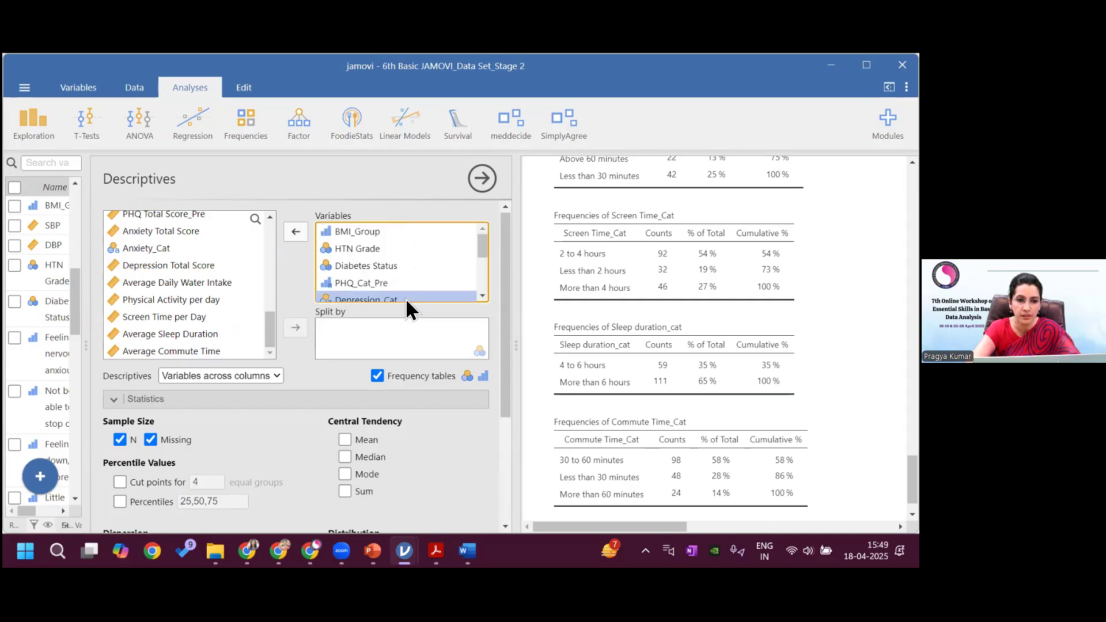
click(390, 230)
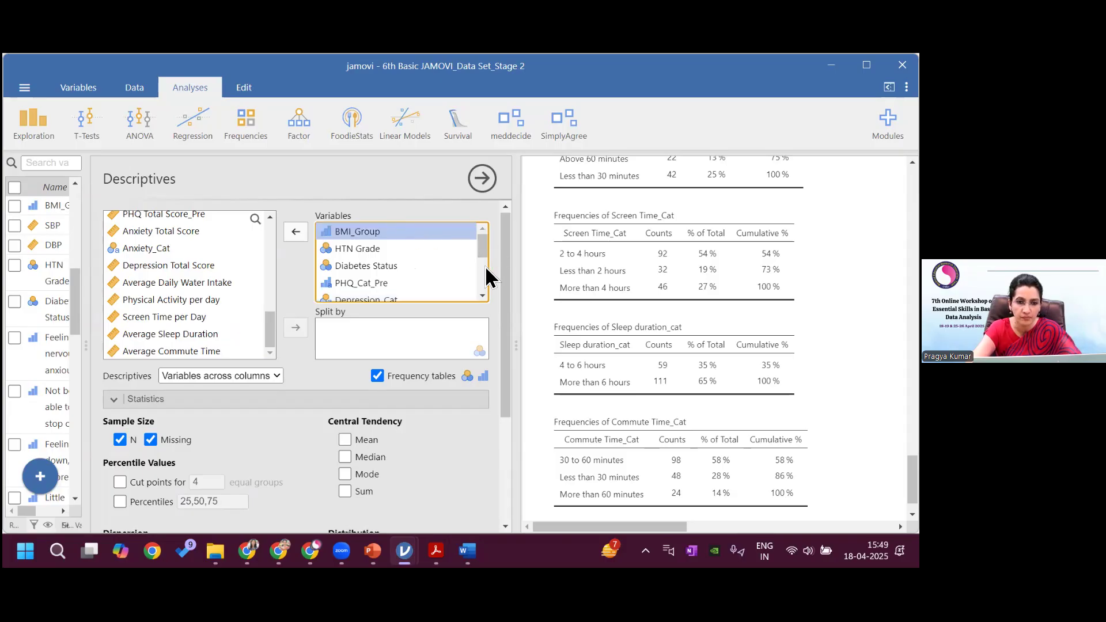
scroll(485, 265, down, 5)
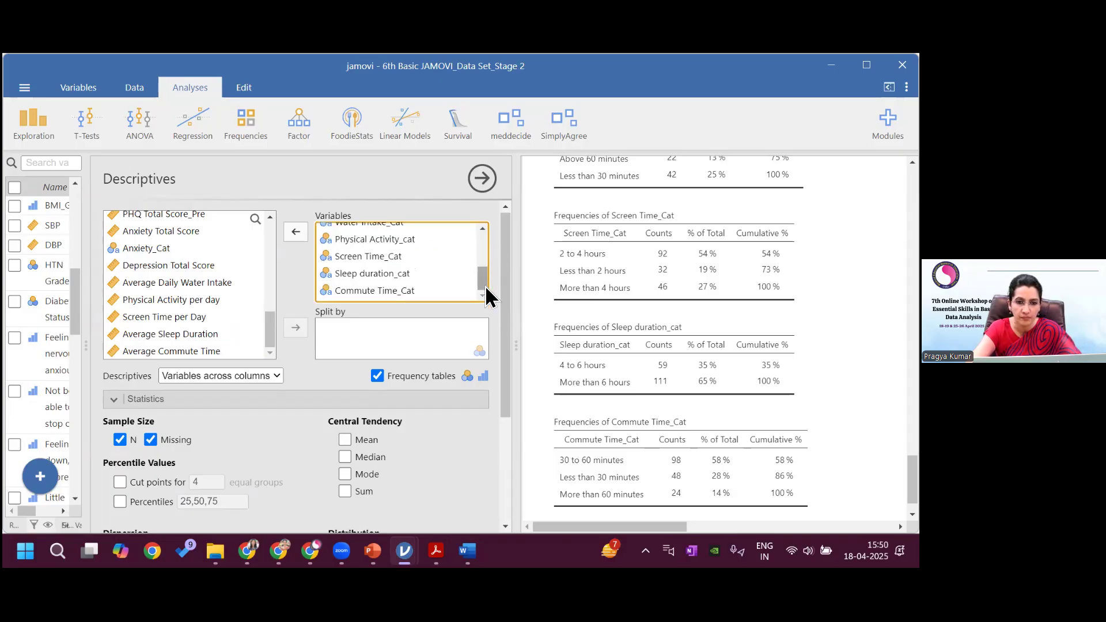
shift+click(417, 290)
click(297, 233)
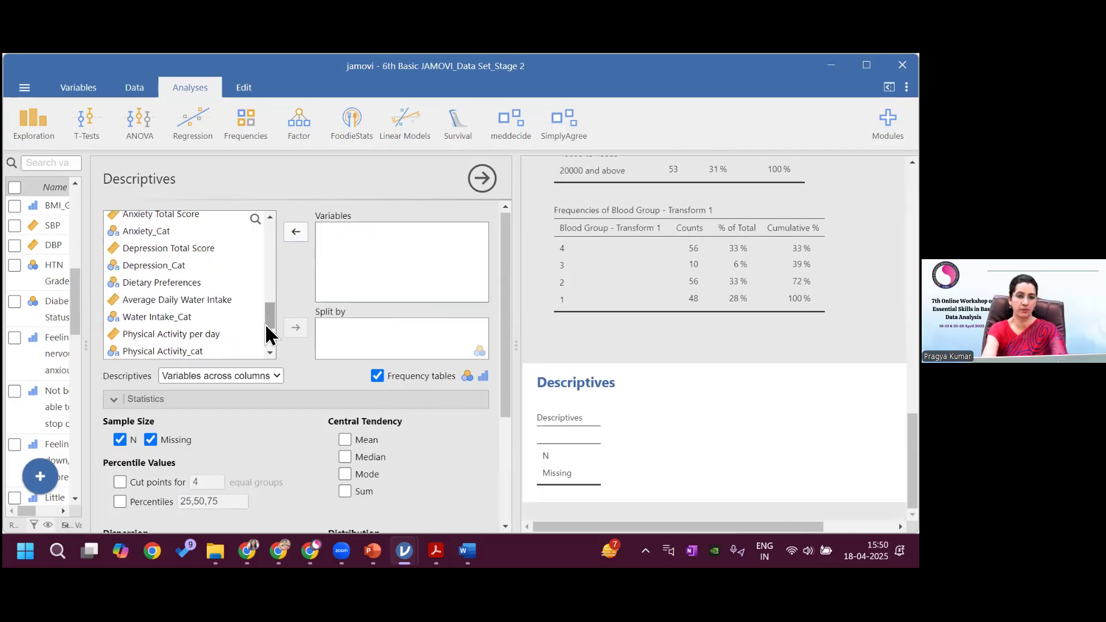
Run the Descriptives frequency table for Dietary Preferences split by Gender.
drag(271, 314, 271, 320)
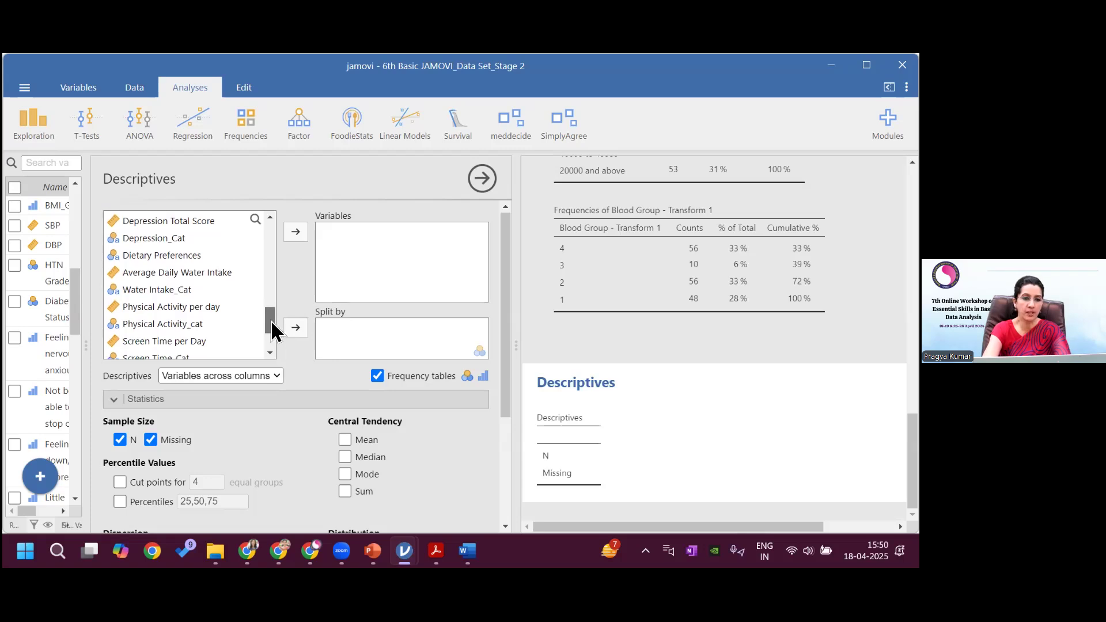
click(181, 256)
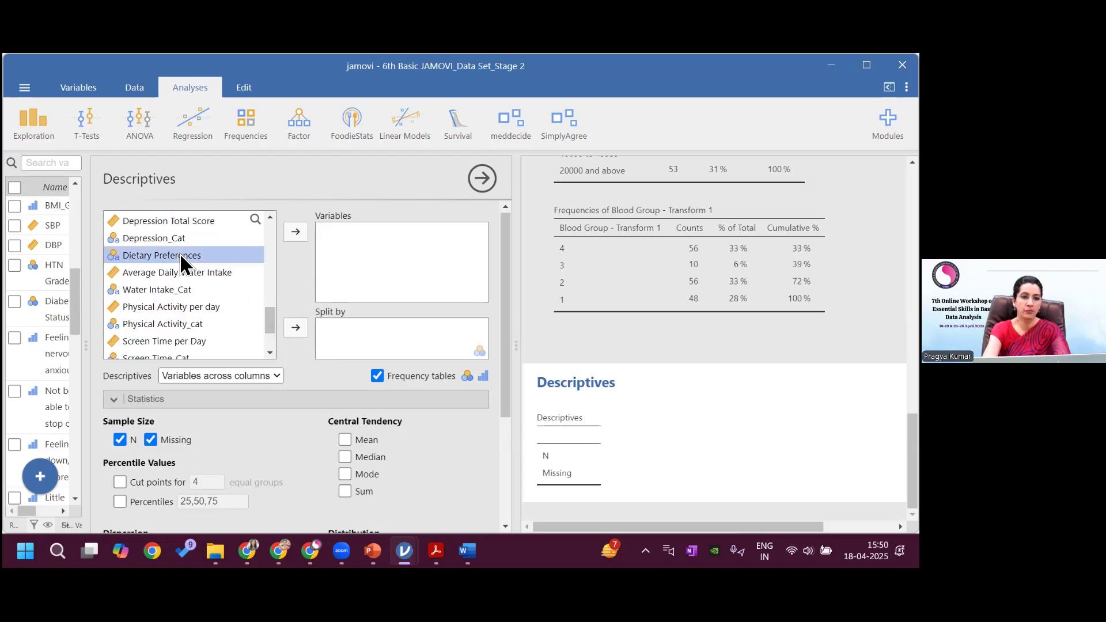
click(295, 238)
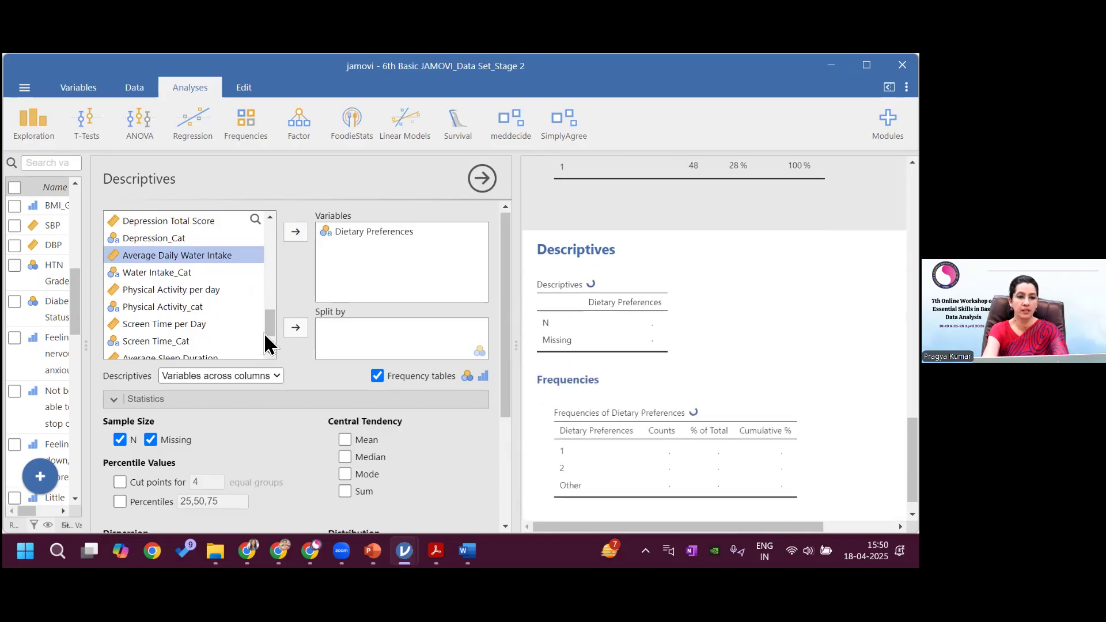
drag(268, 325, 269, 219)
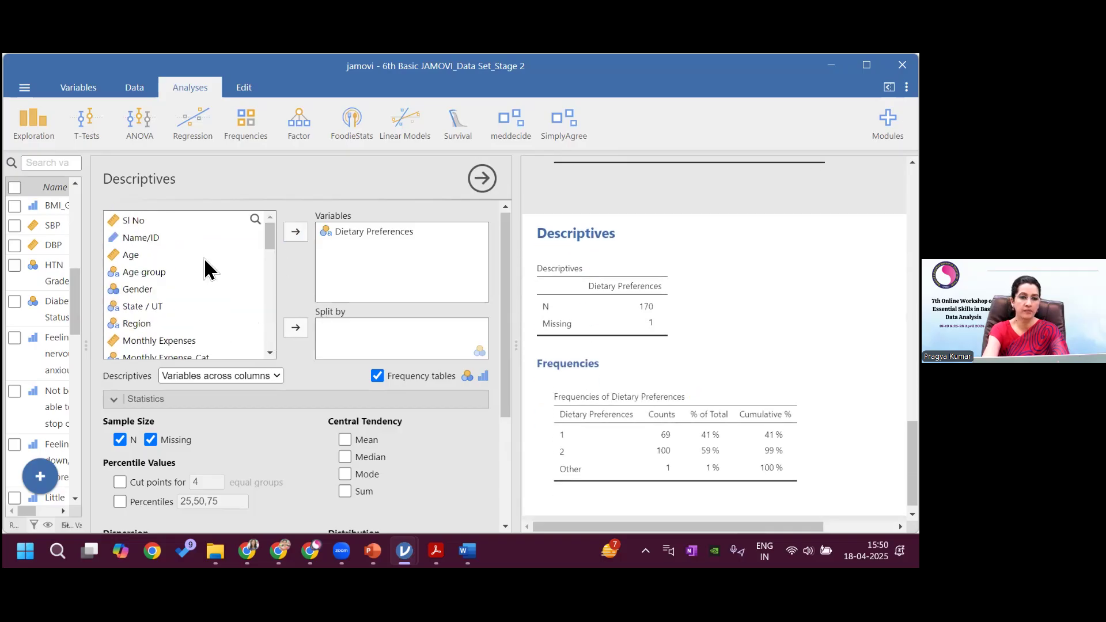
click(160, 288)
click(295, 332)
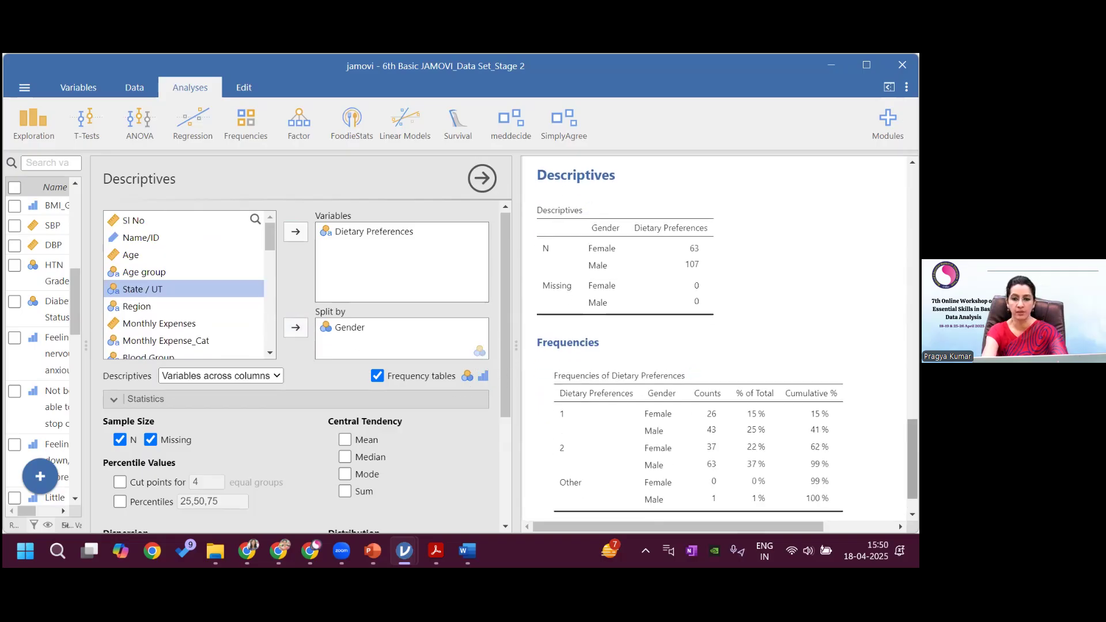
drag(913, 460, 912, 470)
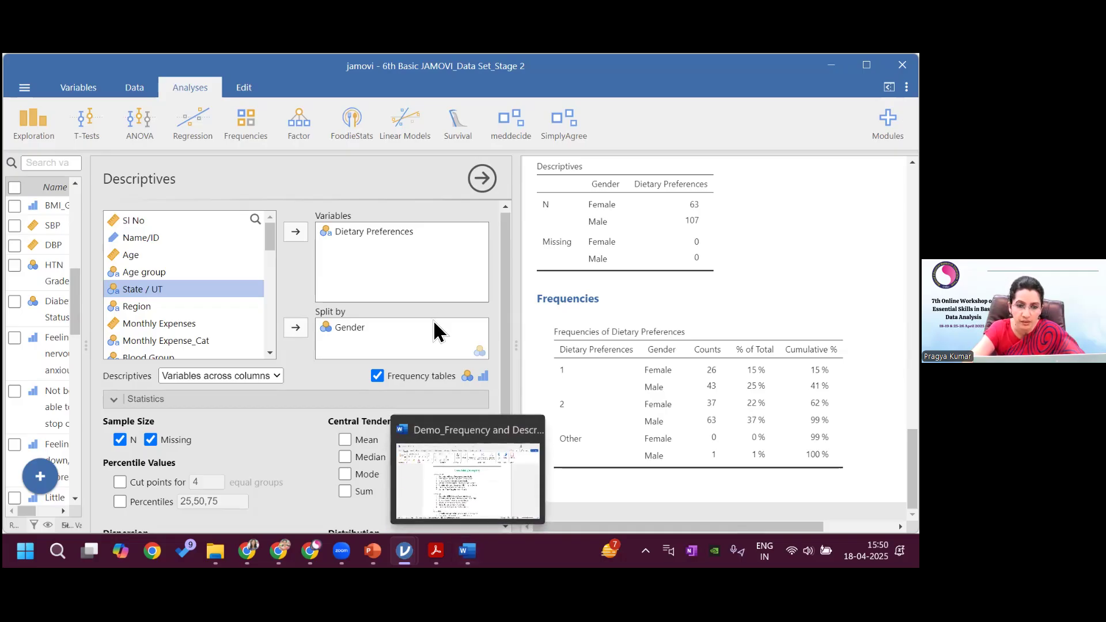
Open the Dietary Preferences variable's setup and relabel level 1 as Veg.
click(135, 89)
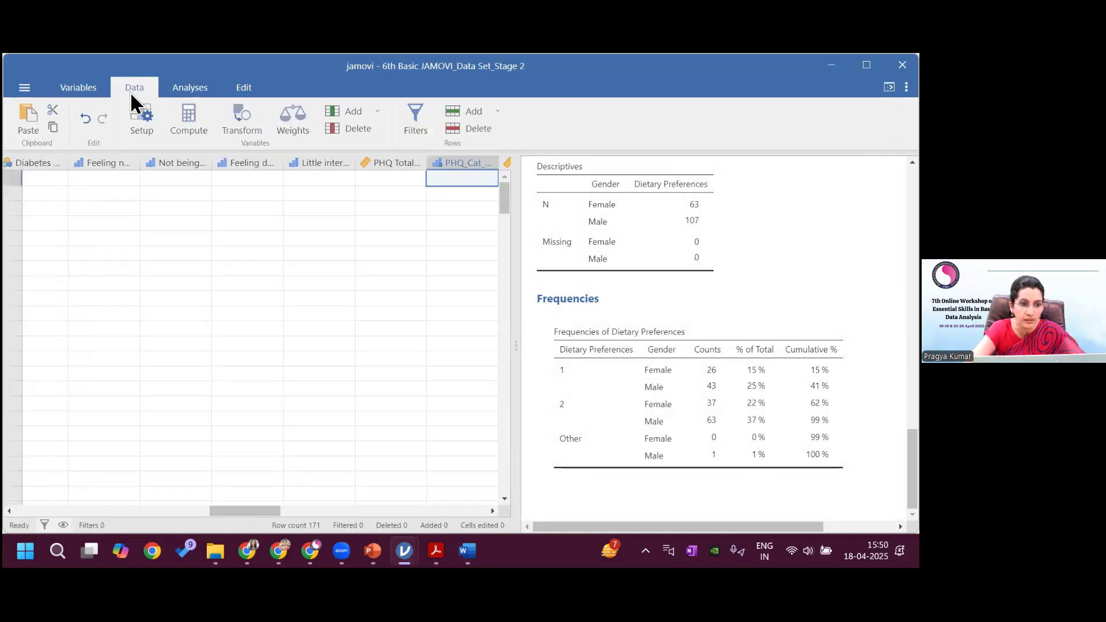
click(91, 90)
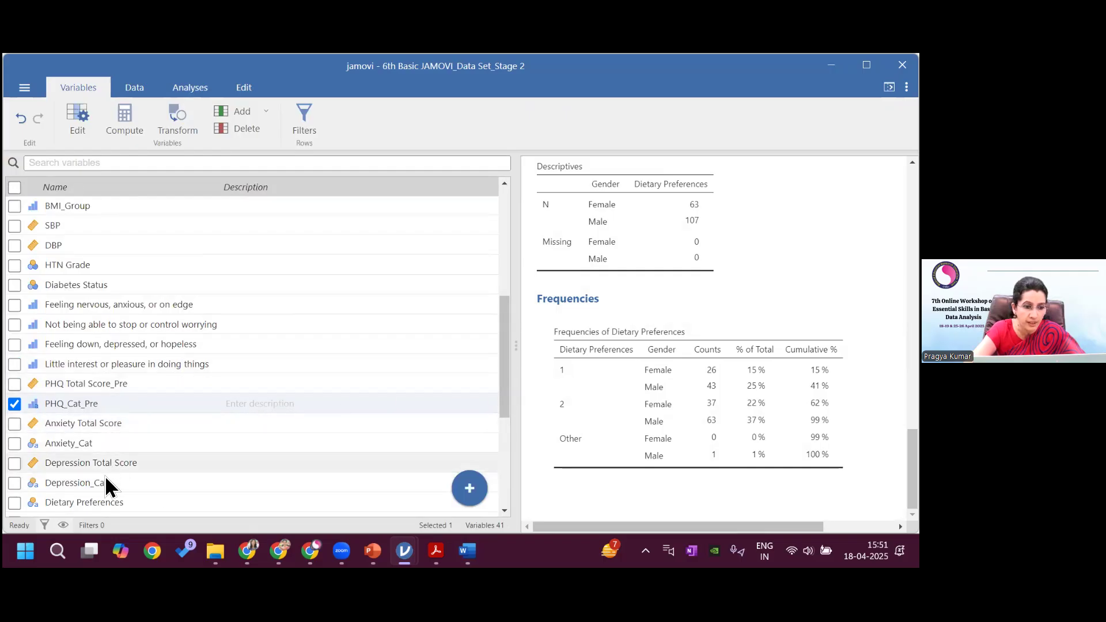
double_click(105, 502)
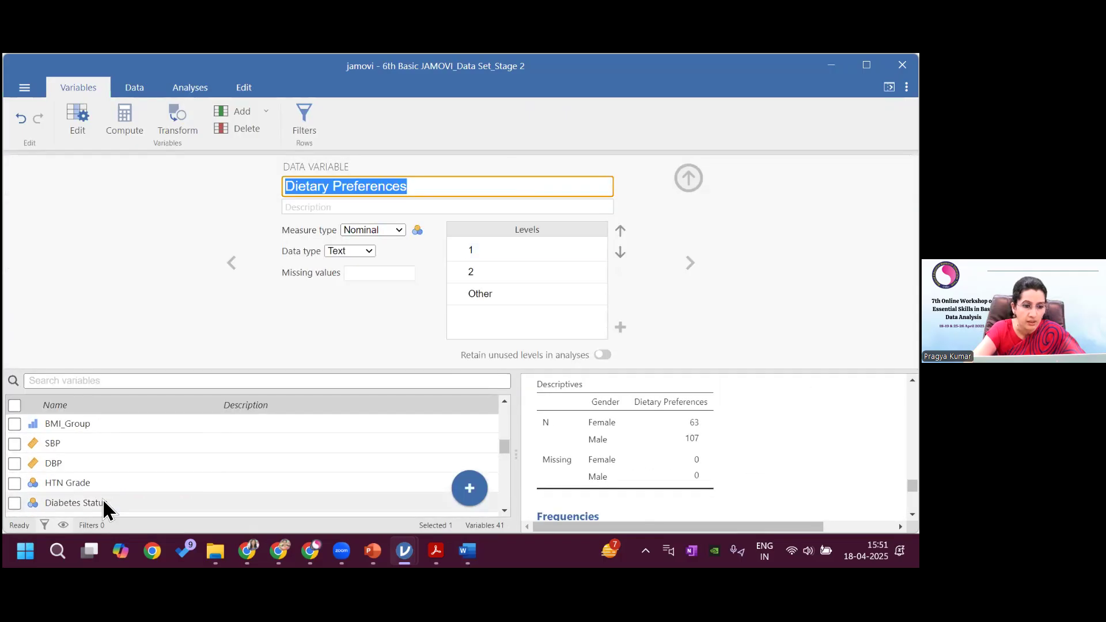
click(499, 295)
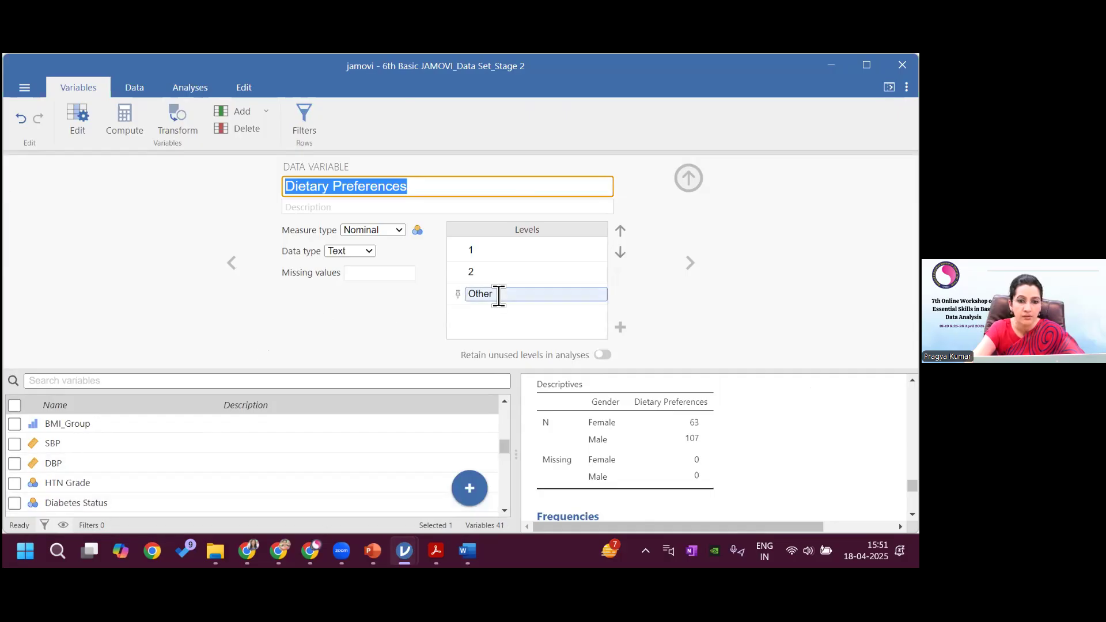
click(530, 309)
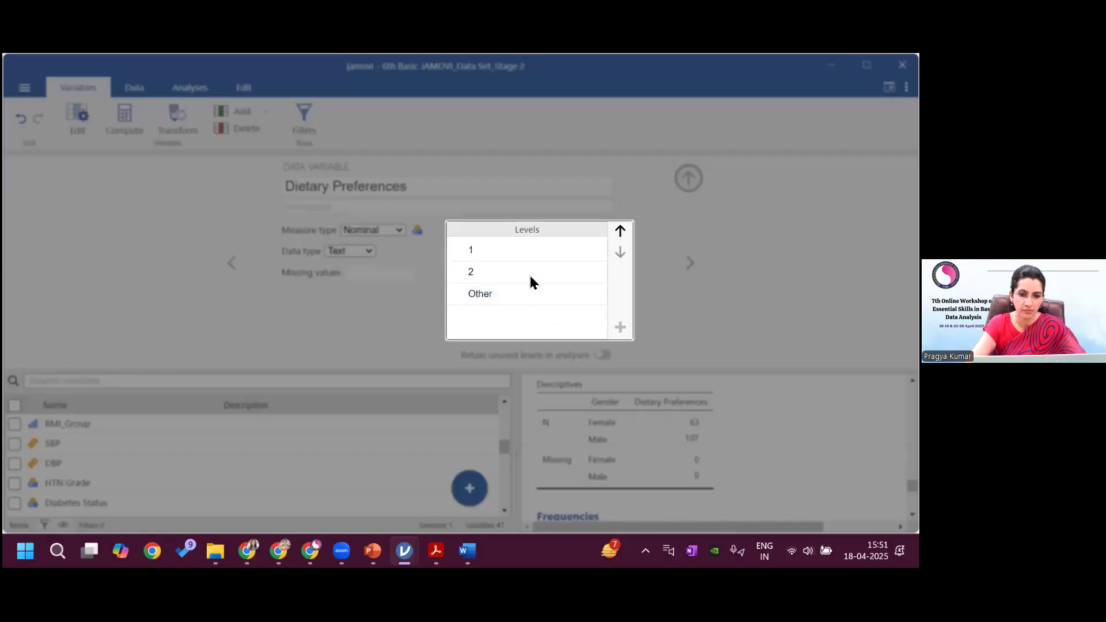
click(408, 330)
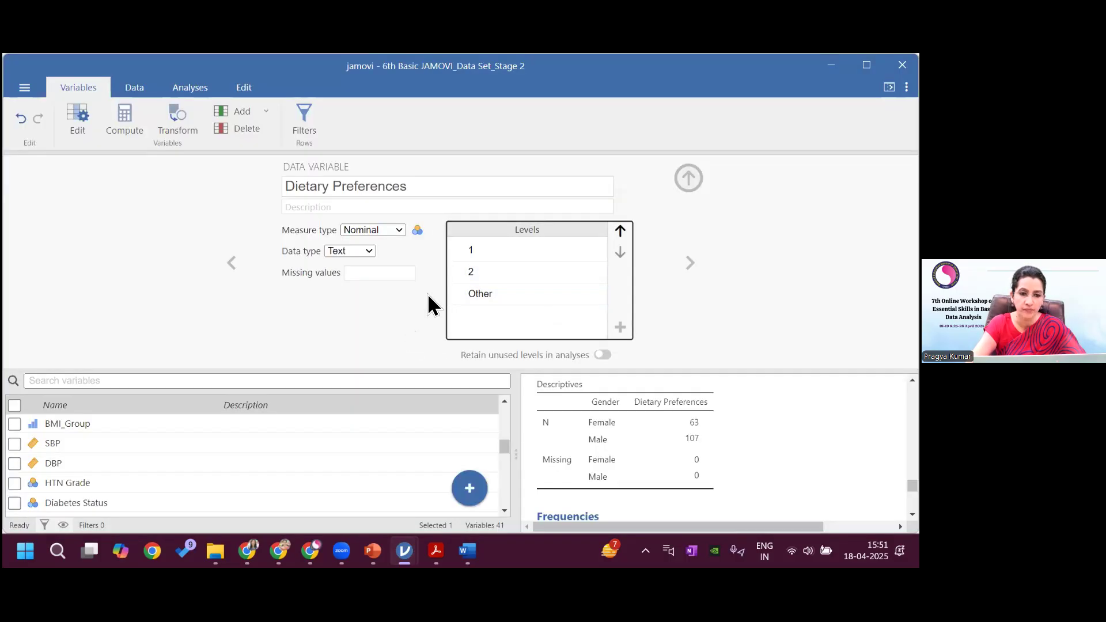
click(478, 249)
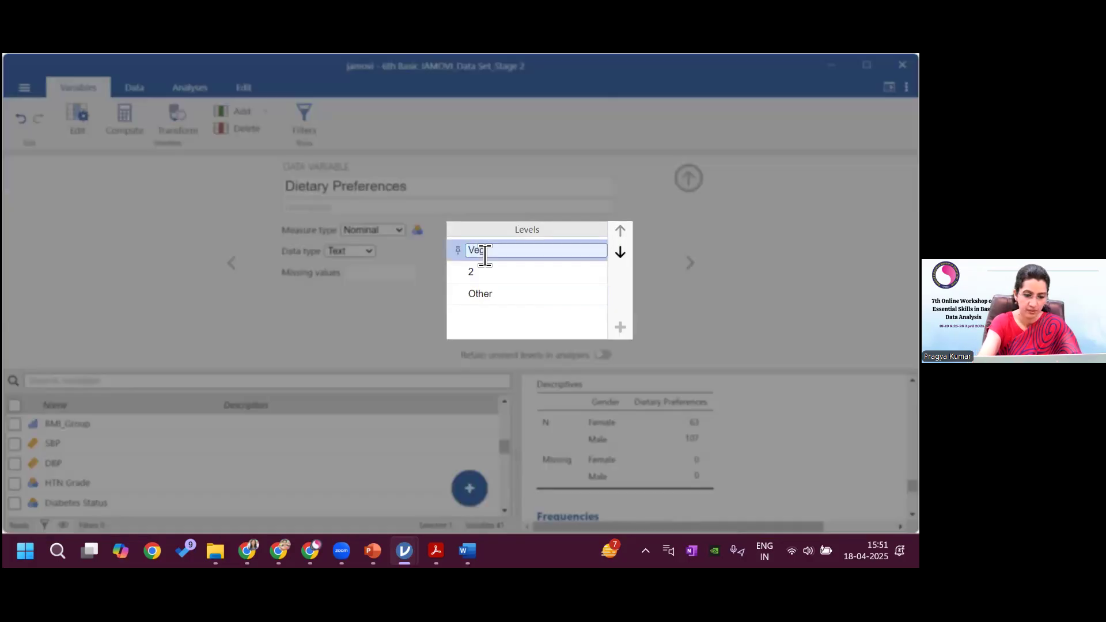
Relabel level 2 of Dietary Preferences as "non veg" and return to the Descriptives analysis.
click(483, 280)
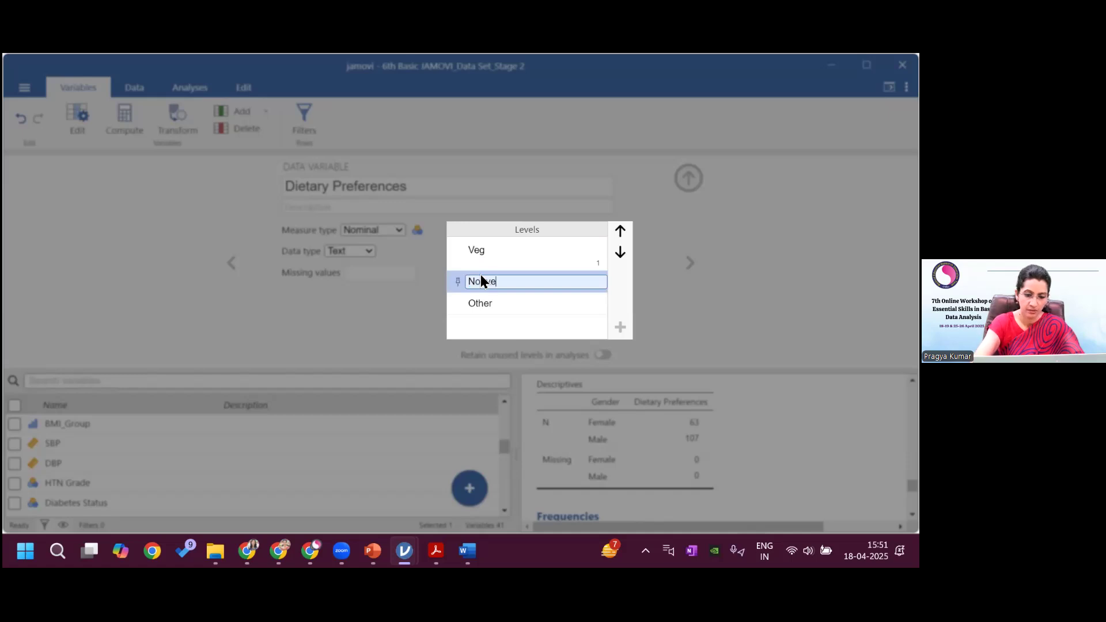
click(661, 285)
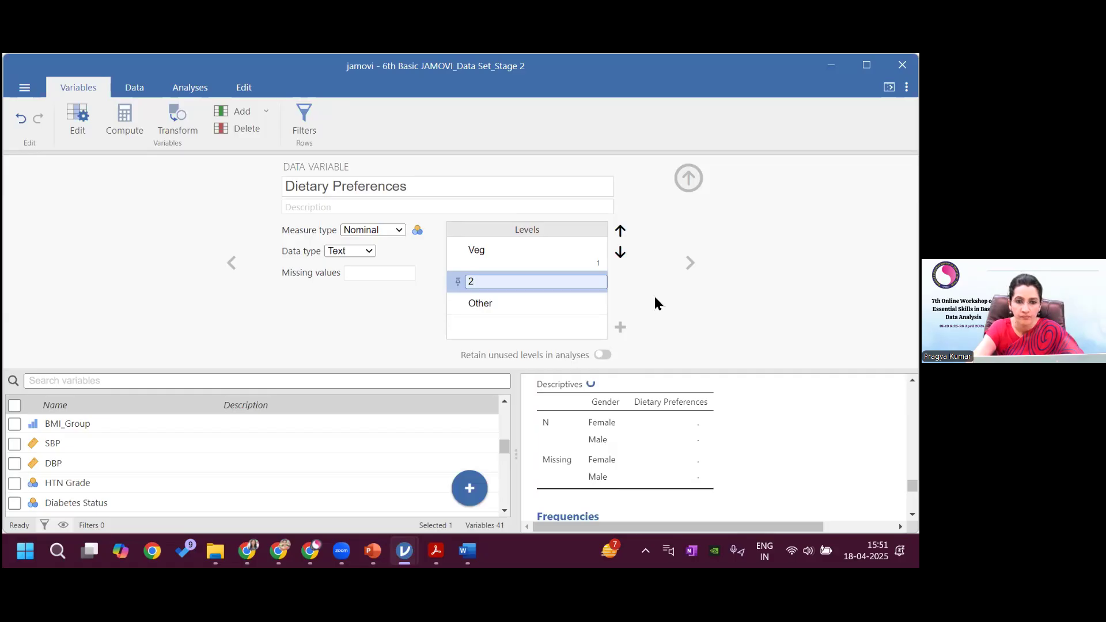
click(529, 287)
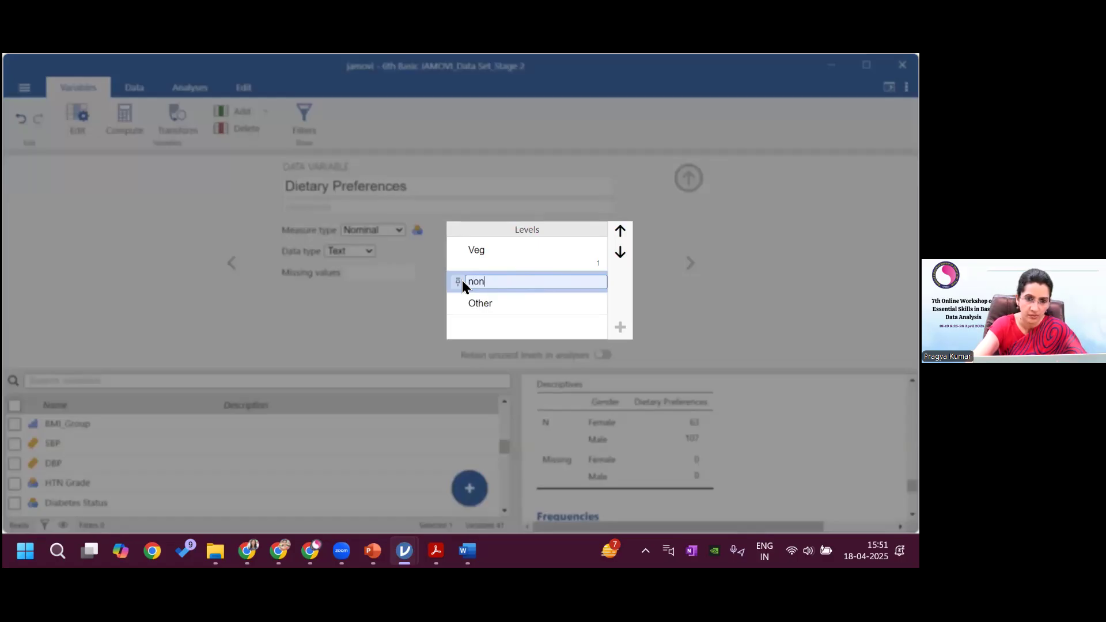
text(non veg)
key(Return)
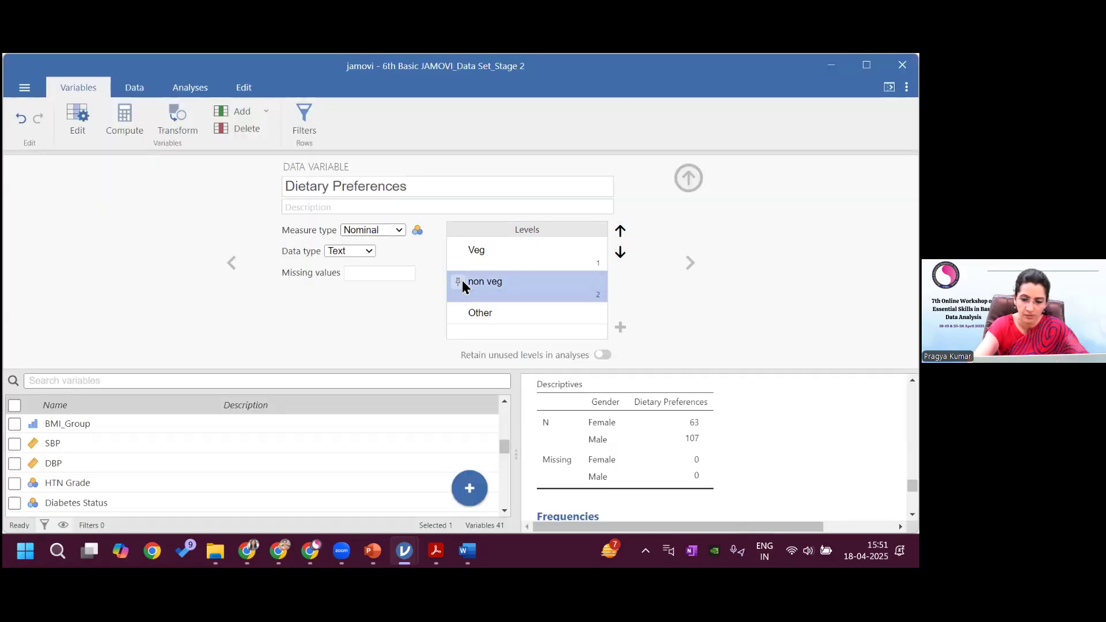
click(652, 490)
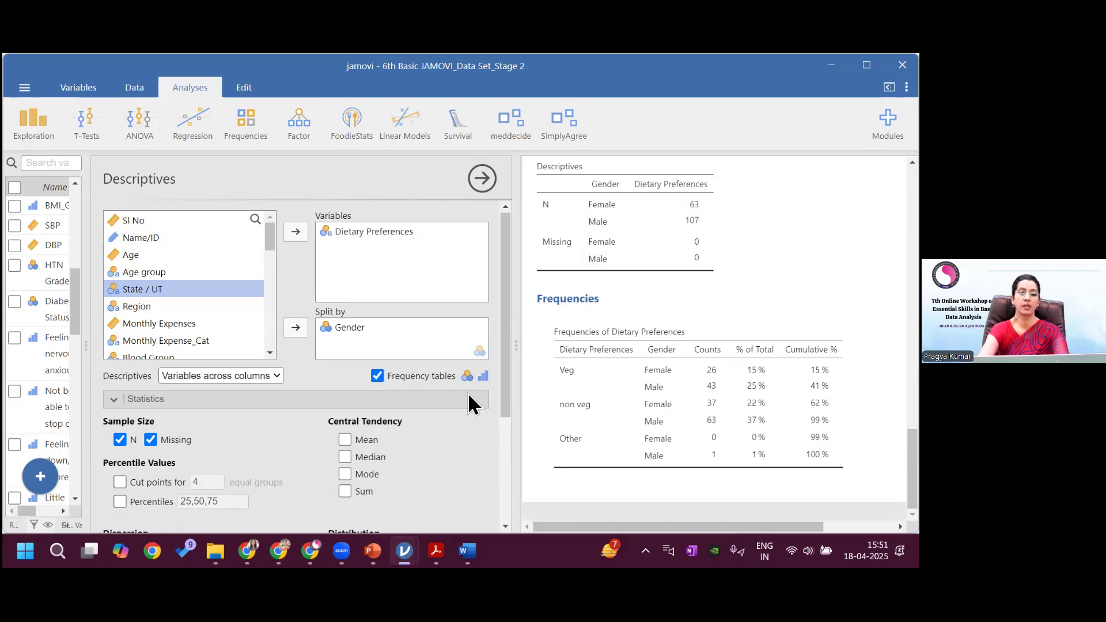
Highlight the Prevalence of Hypertension Grades Across Gender item in the Word exercise document and return to the jamovi data set.
mouse_move(467, 550)
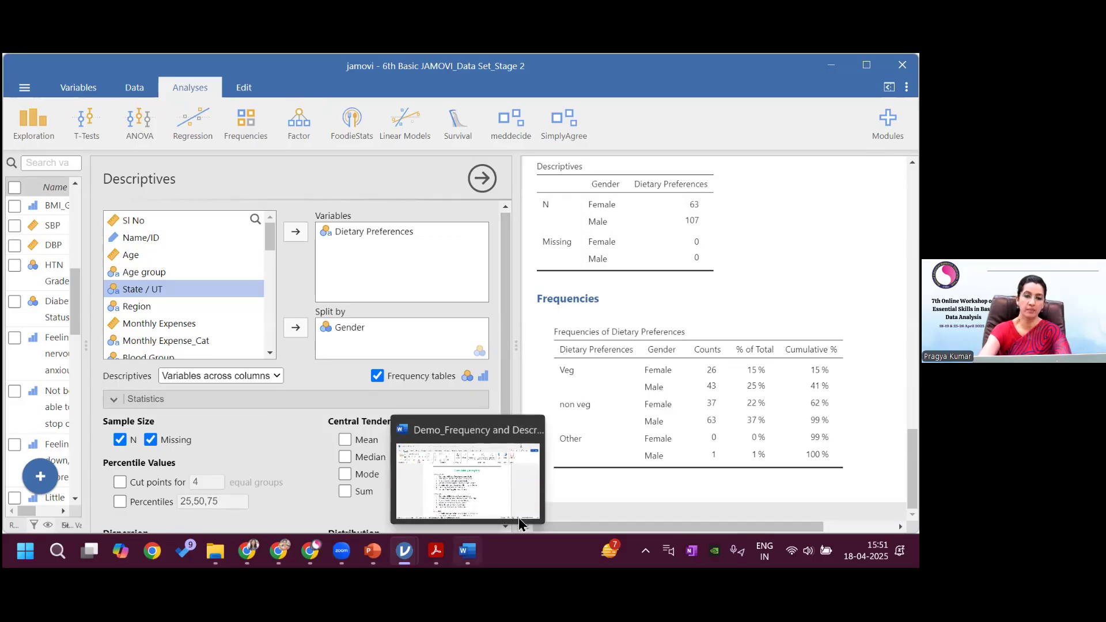
click(520, 524)
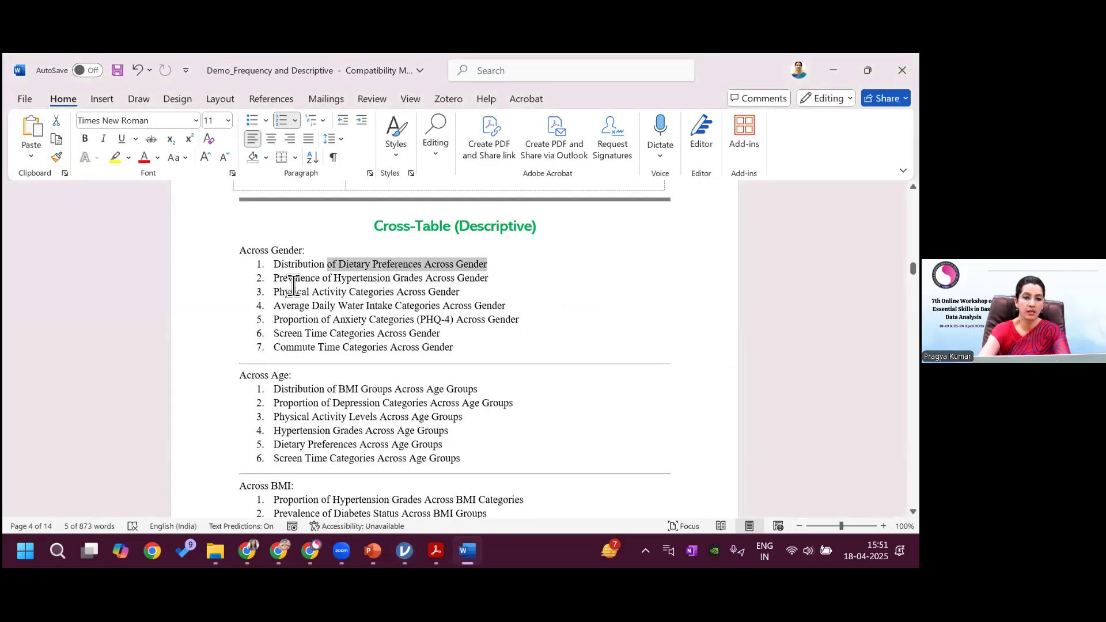
drag(294, 283, 491, 289)
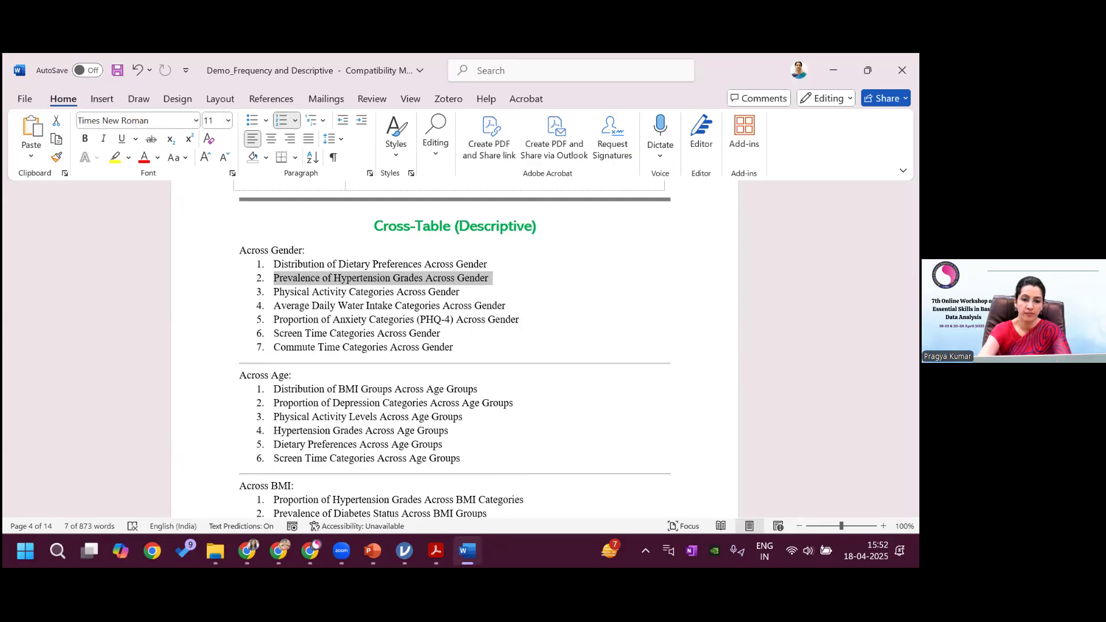
mouse_move(405, 551)
click(454, 506)
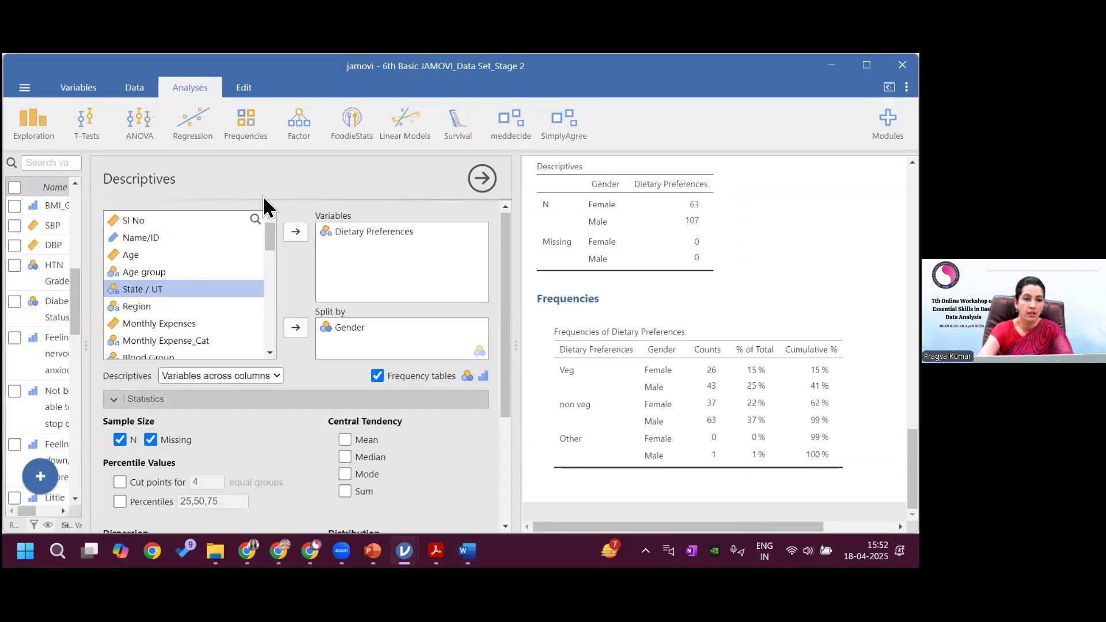
Add Physical Activity_cat and Screen Time_Cat to the gender-split Descriptives analysis and review their frequency tables.
drag(273, 233, 271, 329)
click(199, 307)
click(297, 232)
click(209, 328)
click(295, 231)
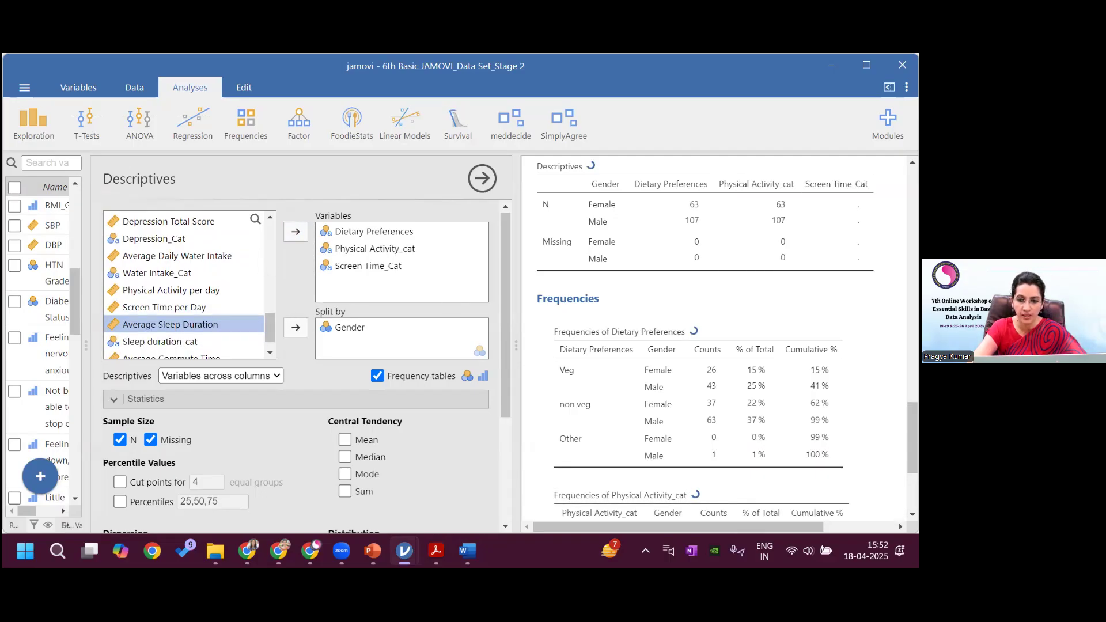
drag(913, 424, 912, 456)
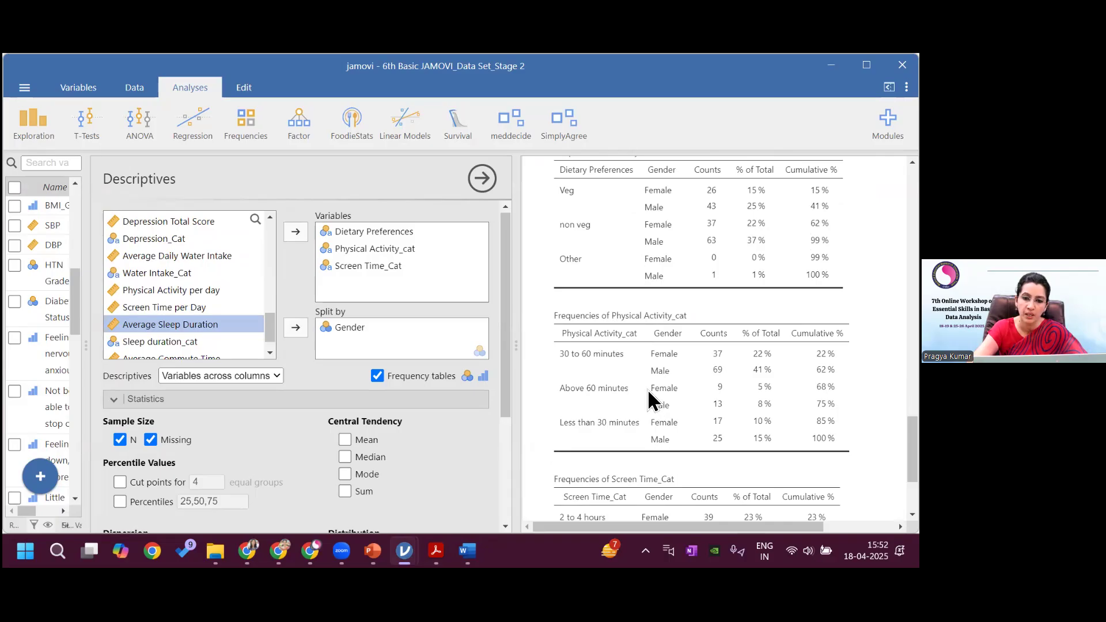
drag(913, 450, 913, 476)
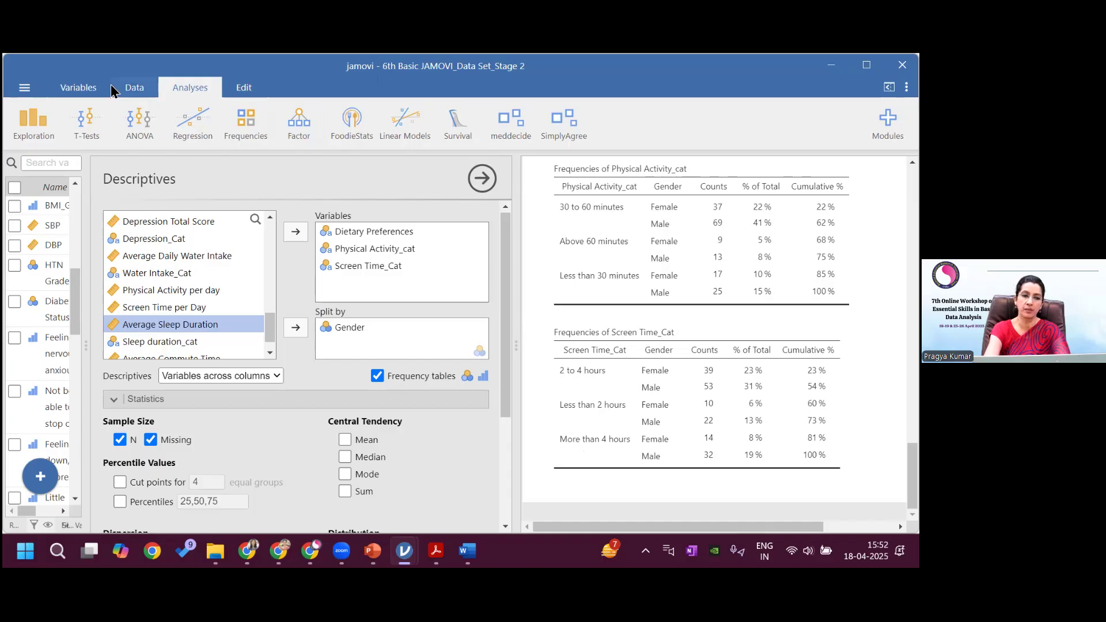
Move the "Less than 2 hours" level of Screen Time_Cat above "2 to 4 hours" and return to the Descriptives analysis.
click(88, 95)
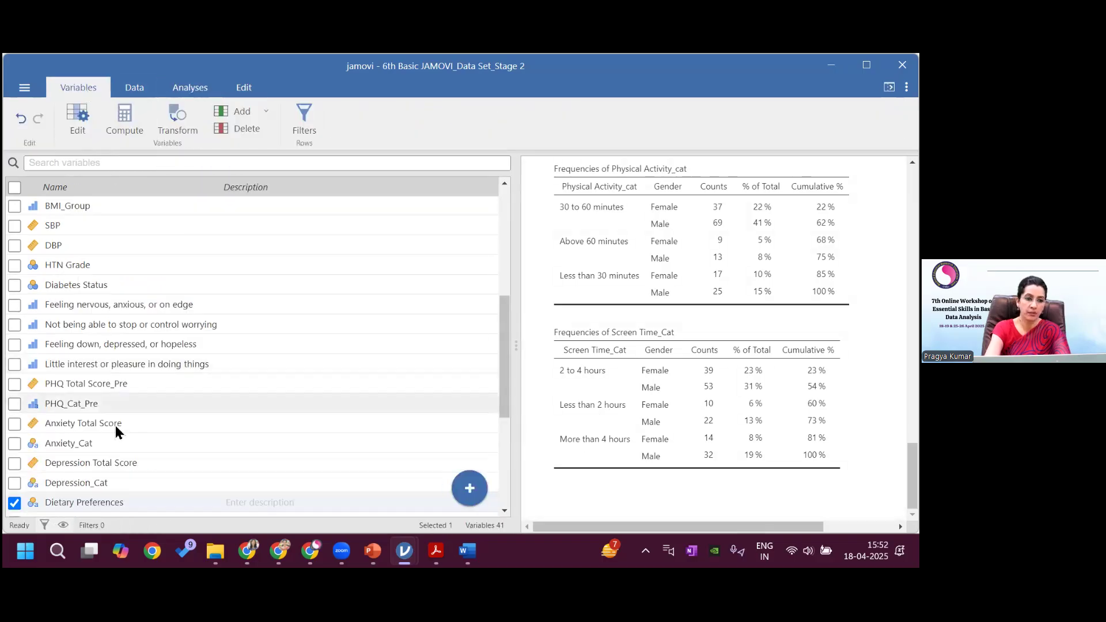
drag(506, 396, 506, 448)
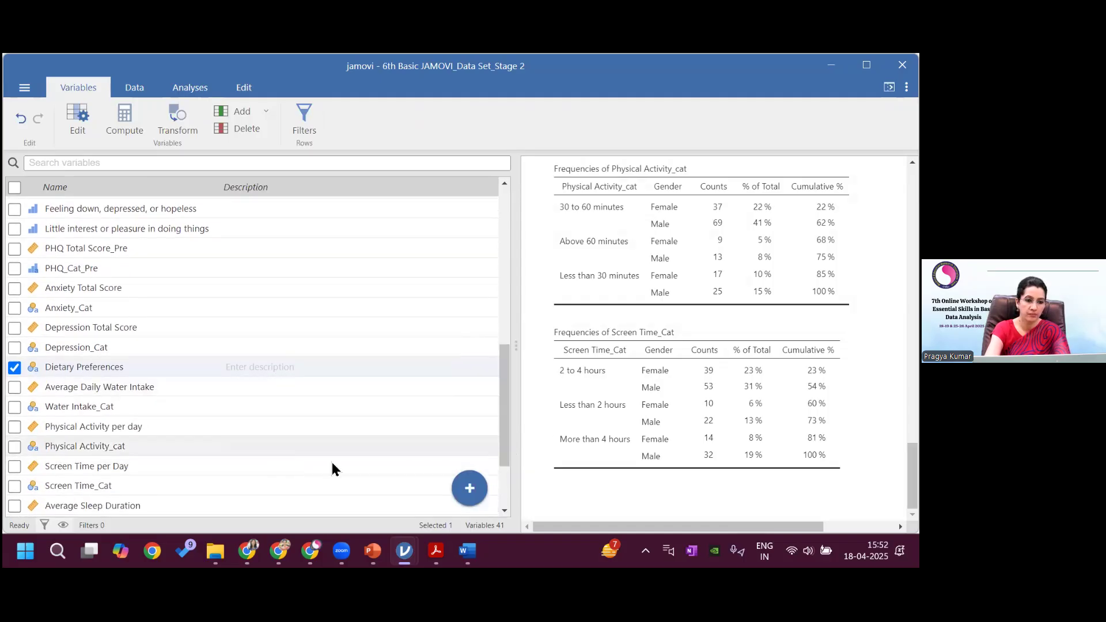
drag(506, 440, 507, 465)
double_click(87, 426)
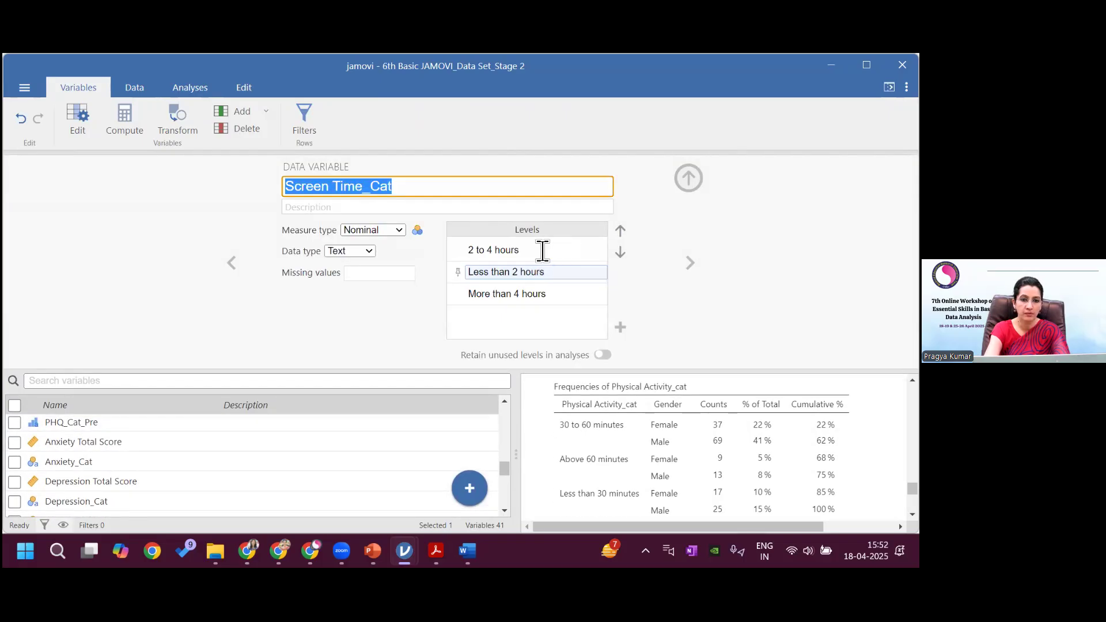
click(534, 274)
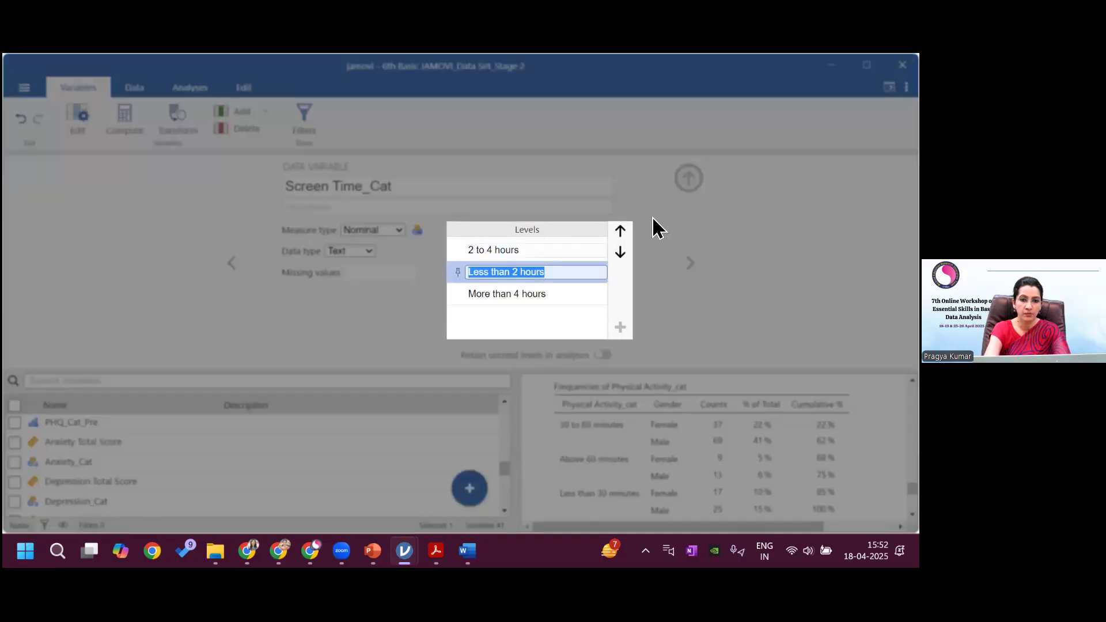
click(620, 230)
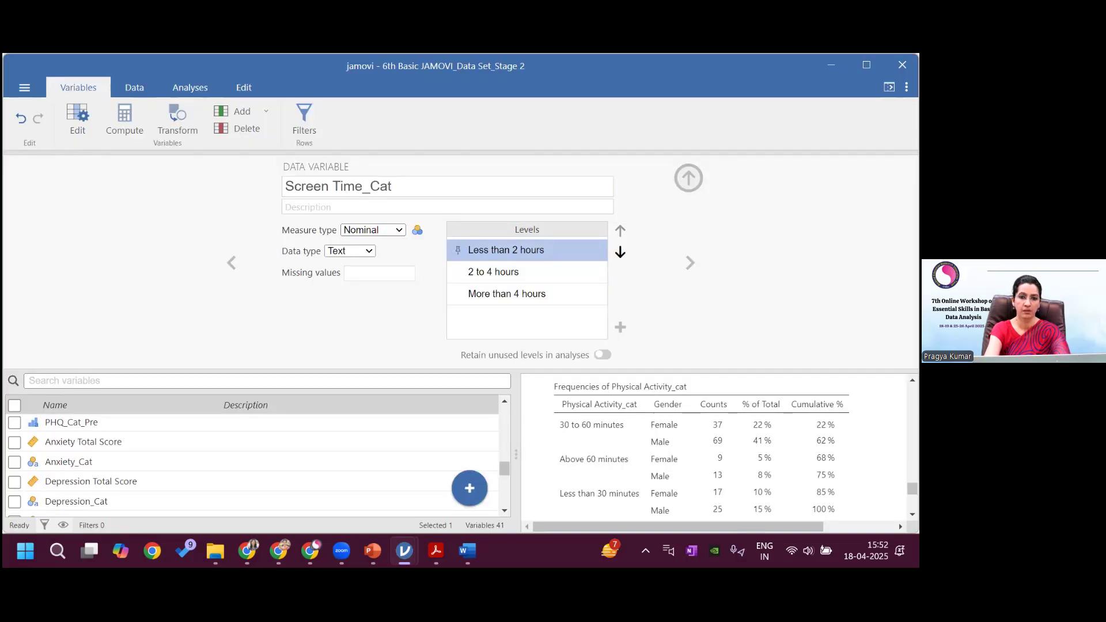
click(190, 87)
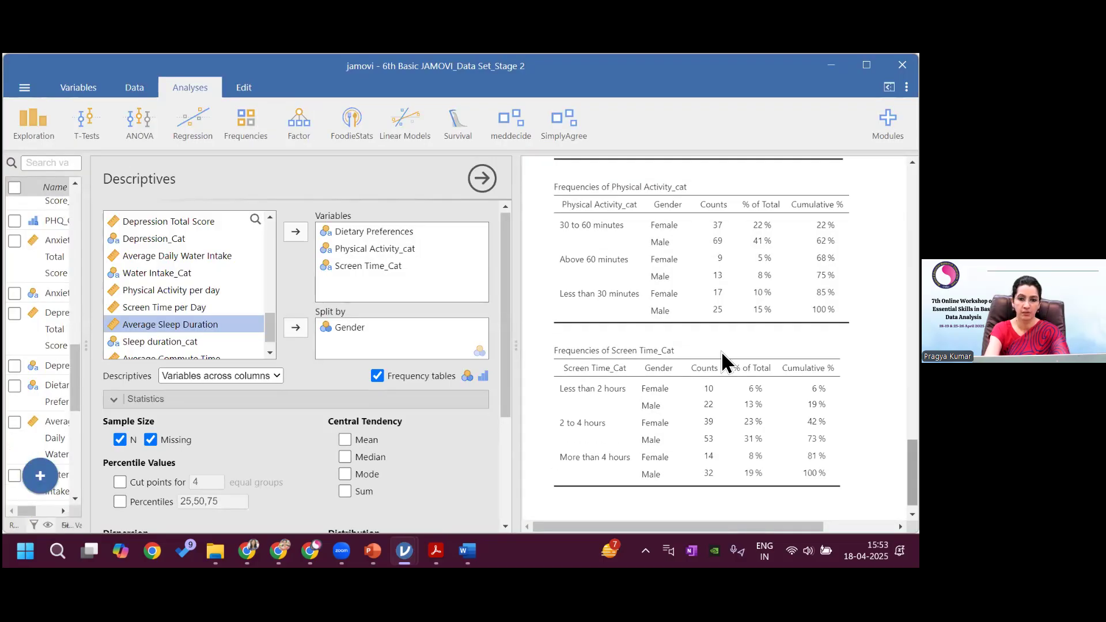
drag(913, 473, 912, 477)
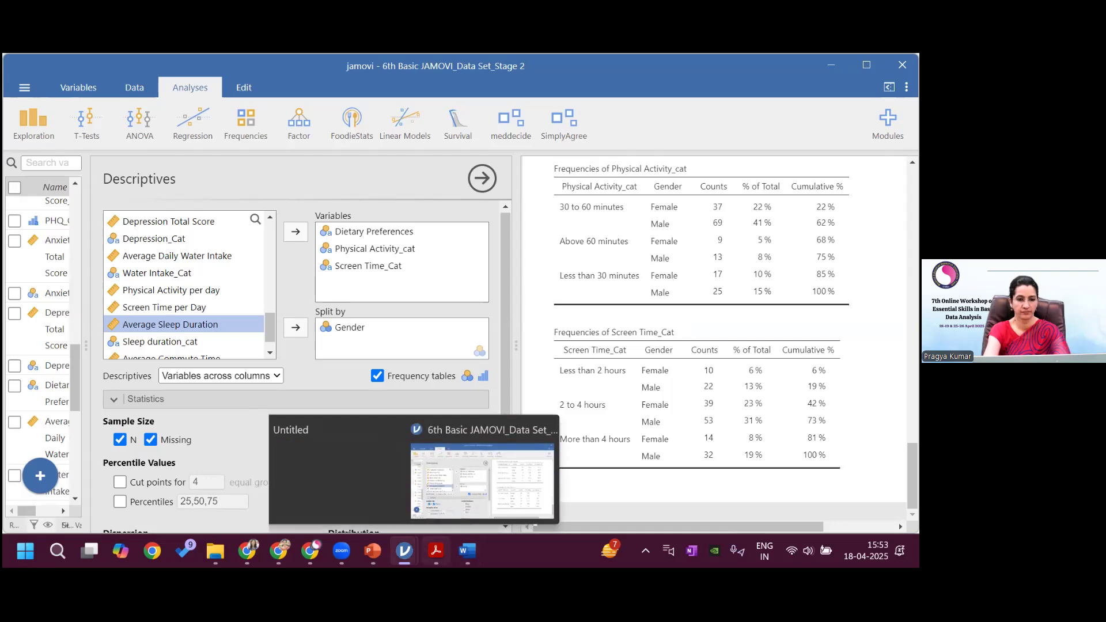
Switch to the Word exercise document and look past the cross-table lists to the Normality Testing of Continuous Variables section.
mouse_move(467, 551)
click(478, 490)
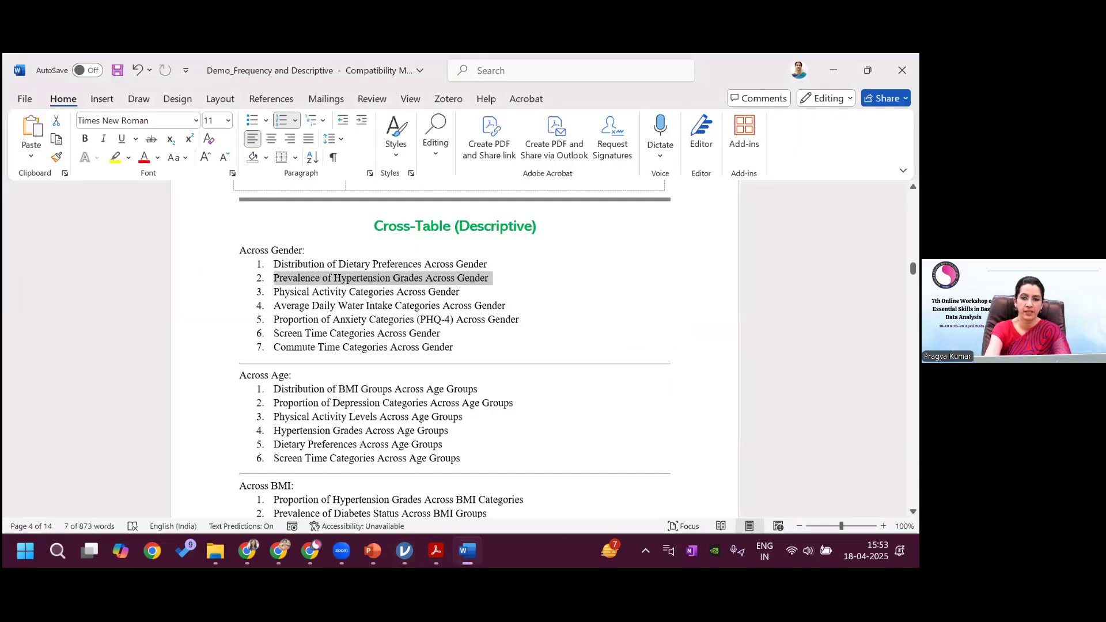
scroll(455, 349, down, 4)
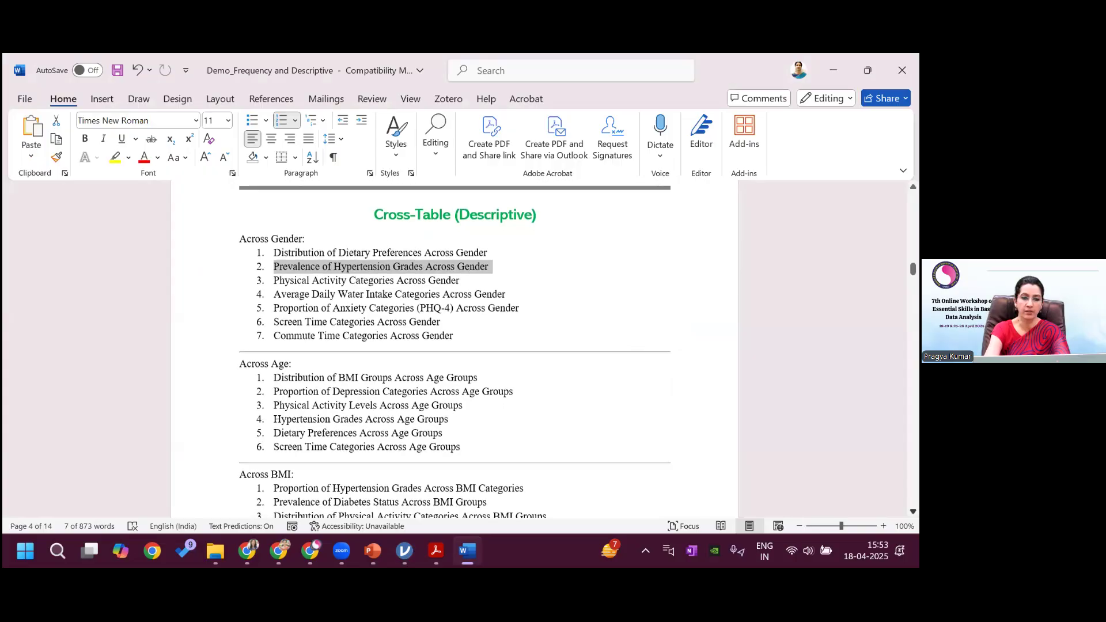
scroll(455, 349, down, 8)
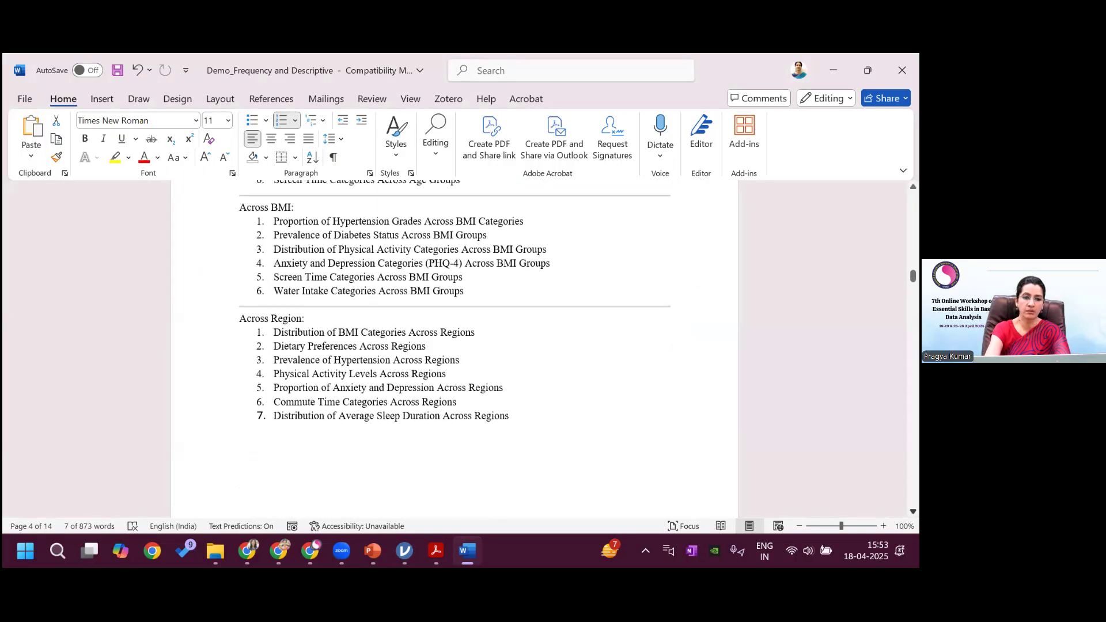
scroll(455, 349, down, 14)
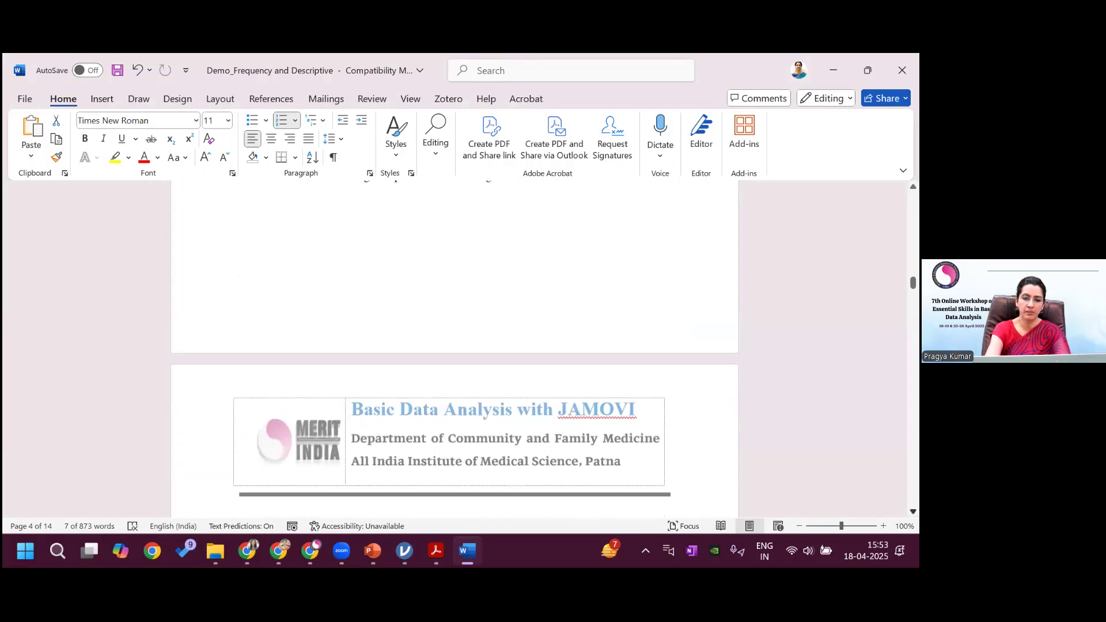
scroll(455, 349, down, 7)
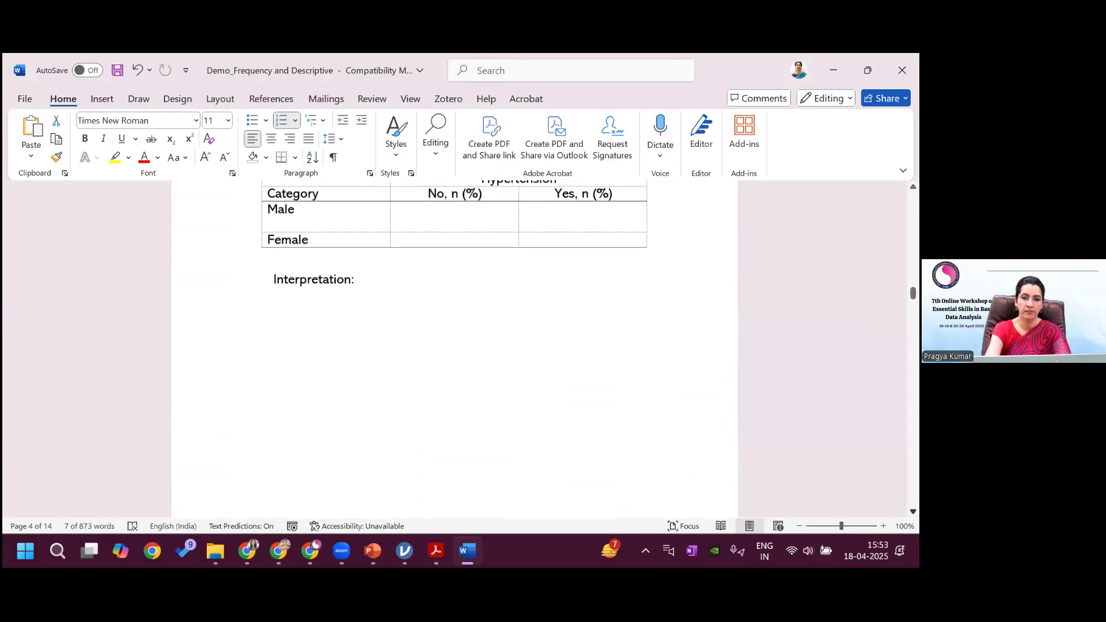
drag(914, 294, 913, 356)
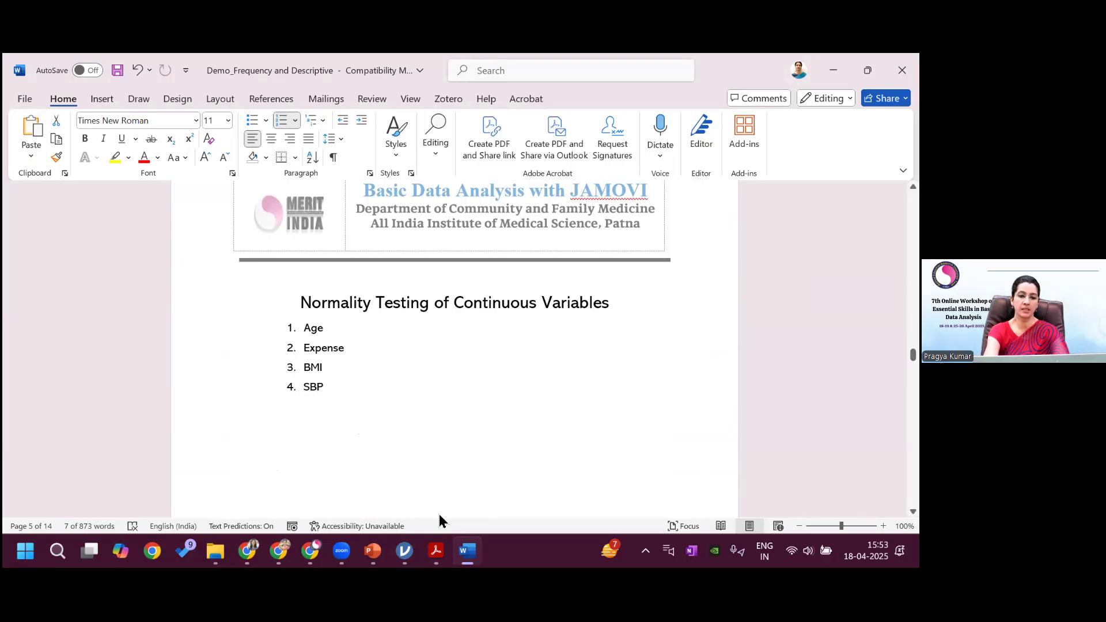
Return to the jamovi data set, duplicate the gender-split Descriptives analysis and review the original and the copy.
mouse_move(405, 551)
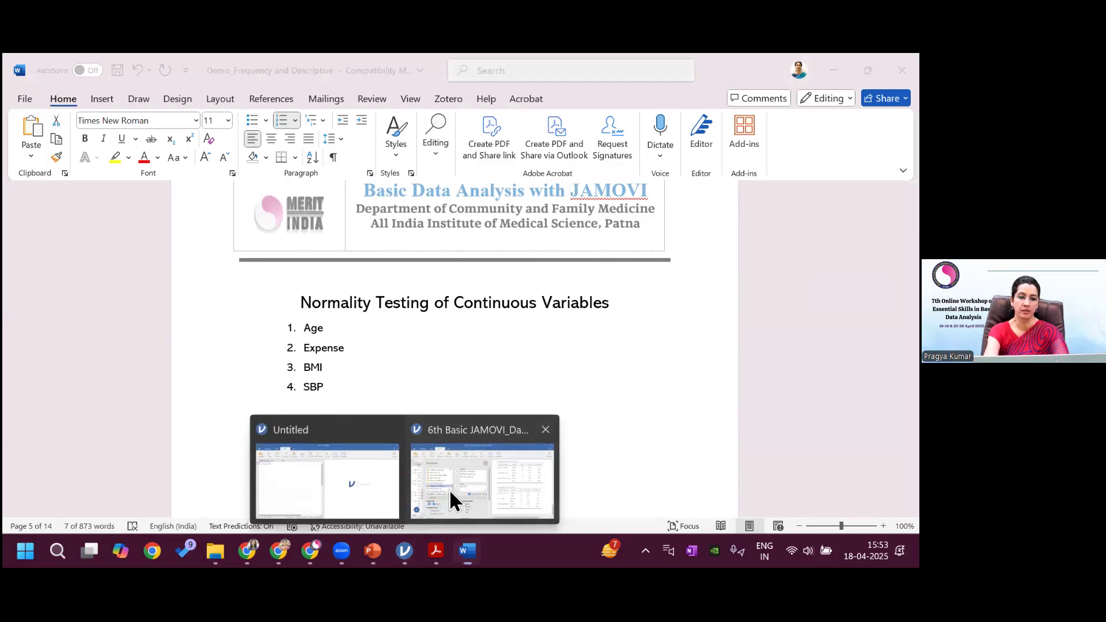
click(452, 501)
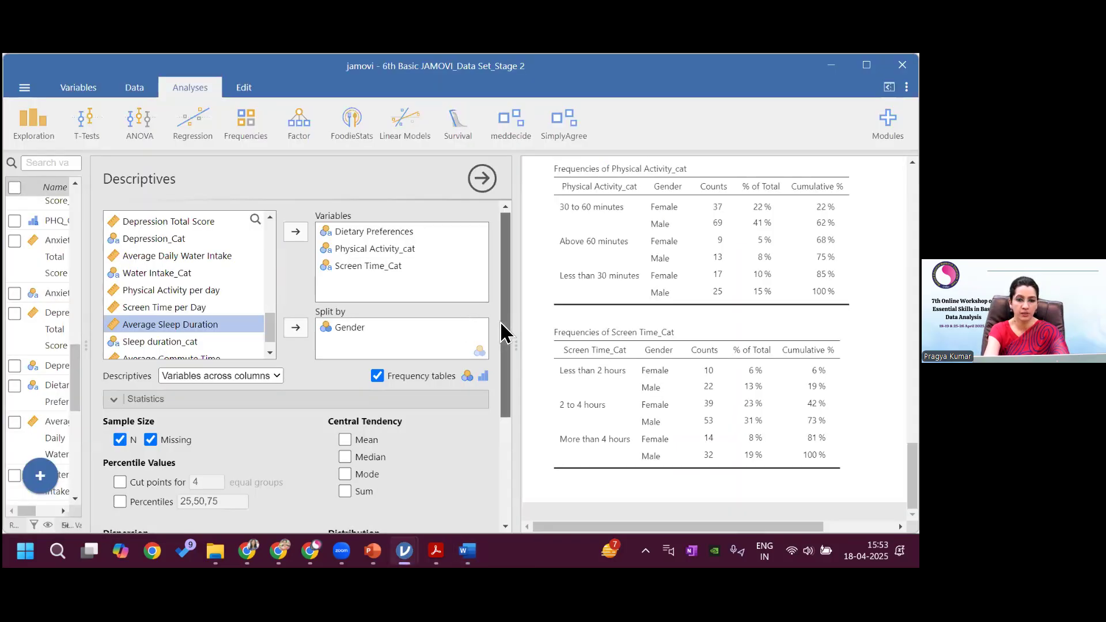
scroll(501, 320, down, 2)
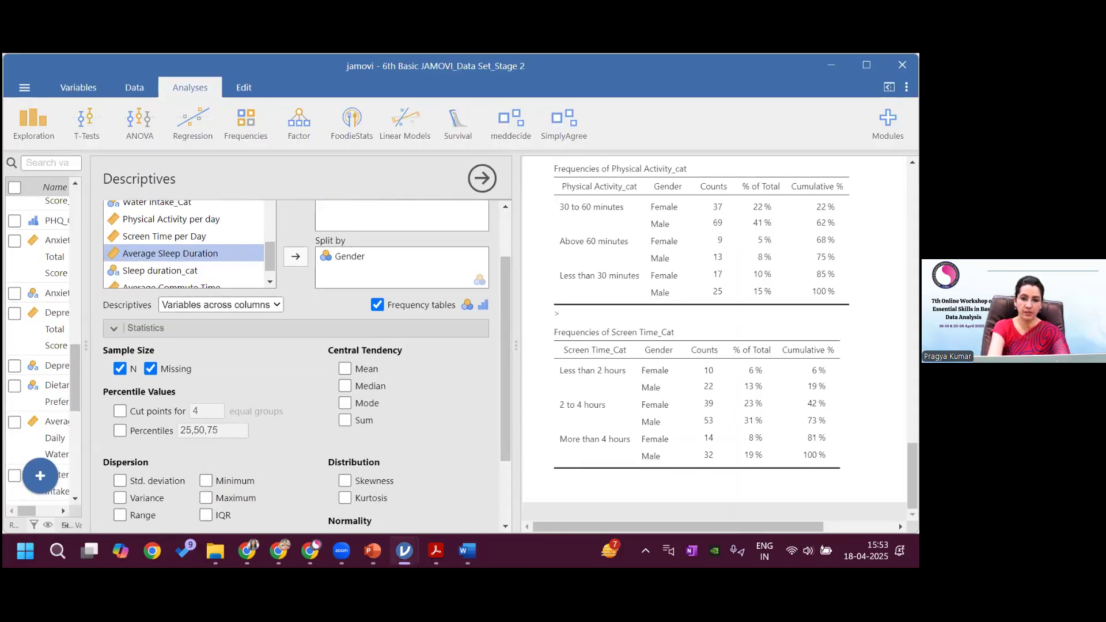
right_click(666, 270)
mouse_move(705, 296)
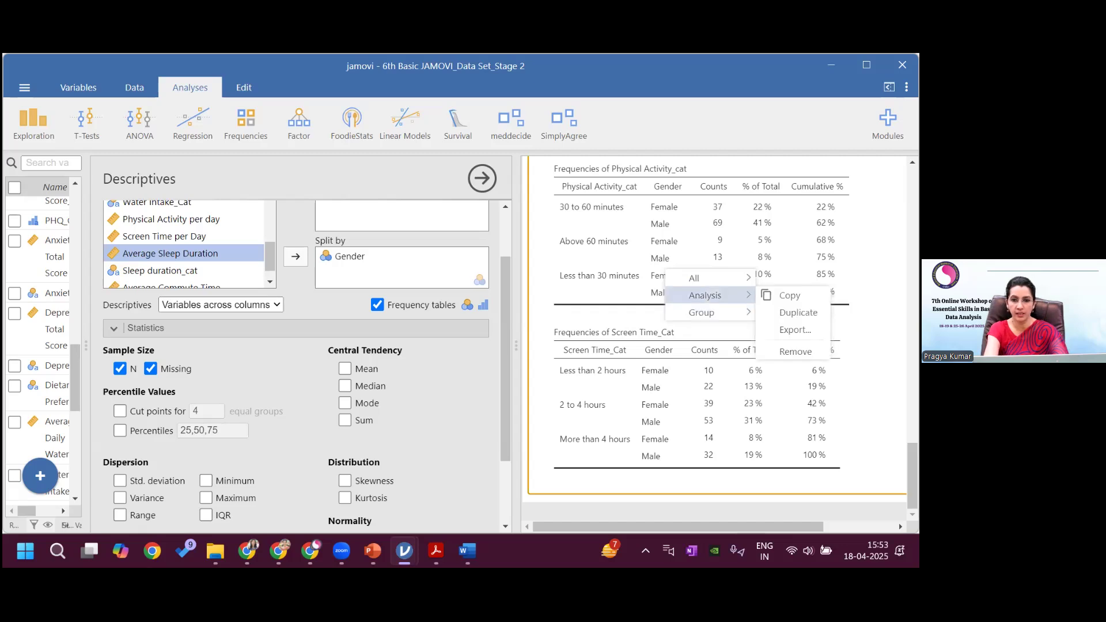
click(794, 313)
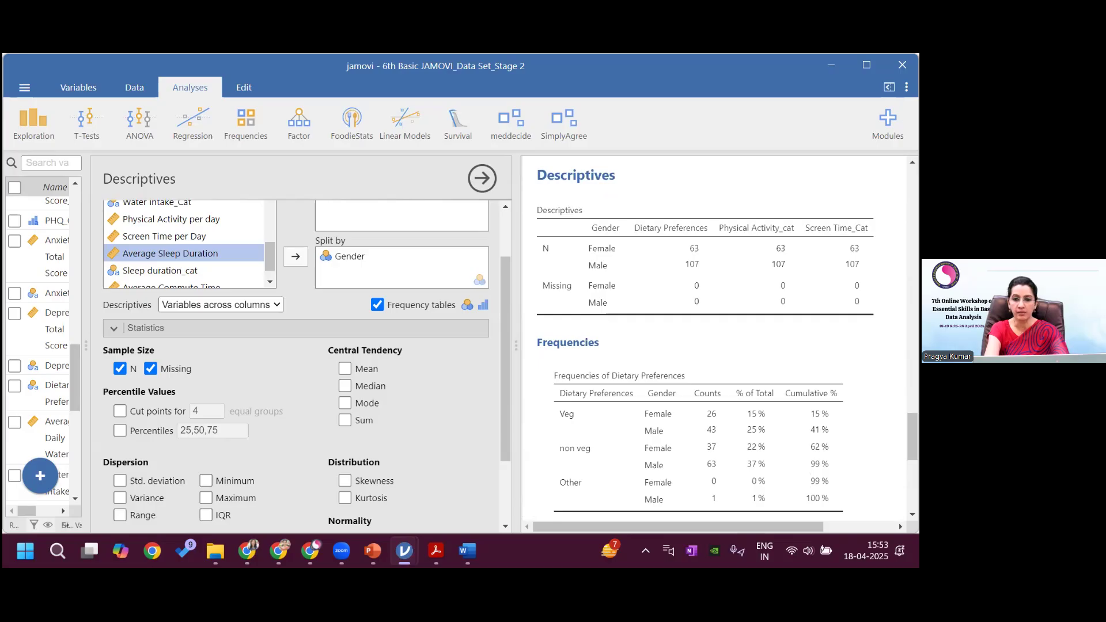
scroll(664, 333, up, 5)
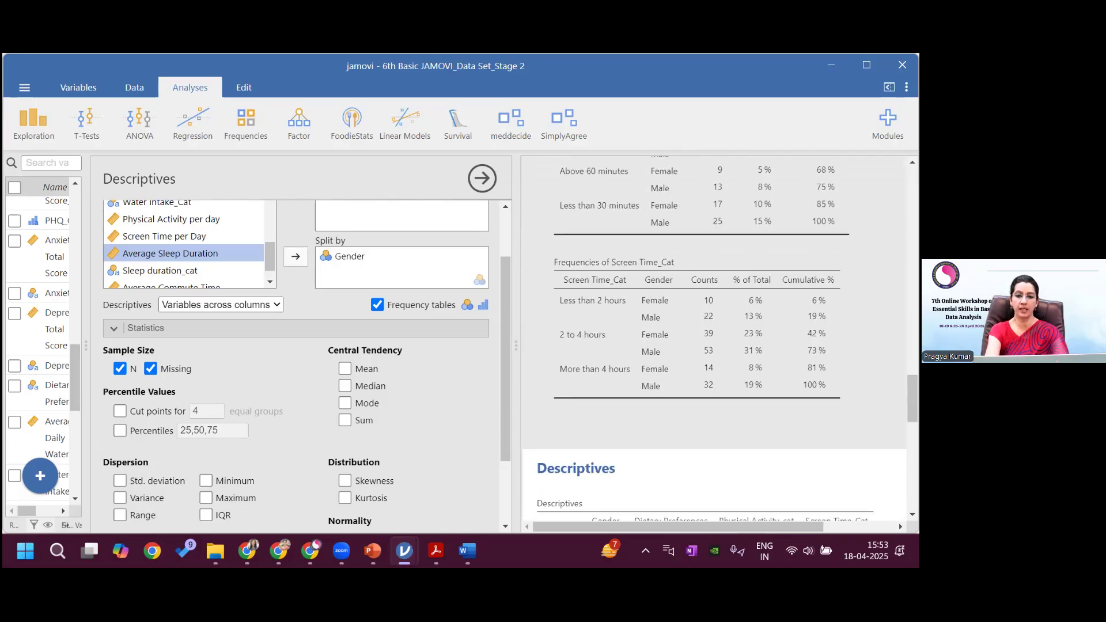
click(614, 469)
scroll(605, 288, down, 3)
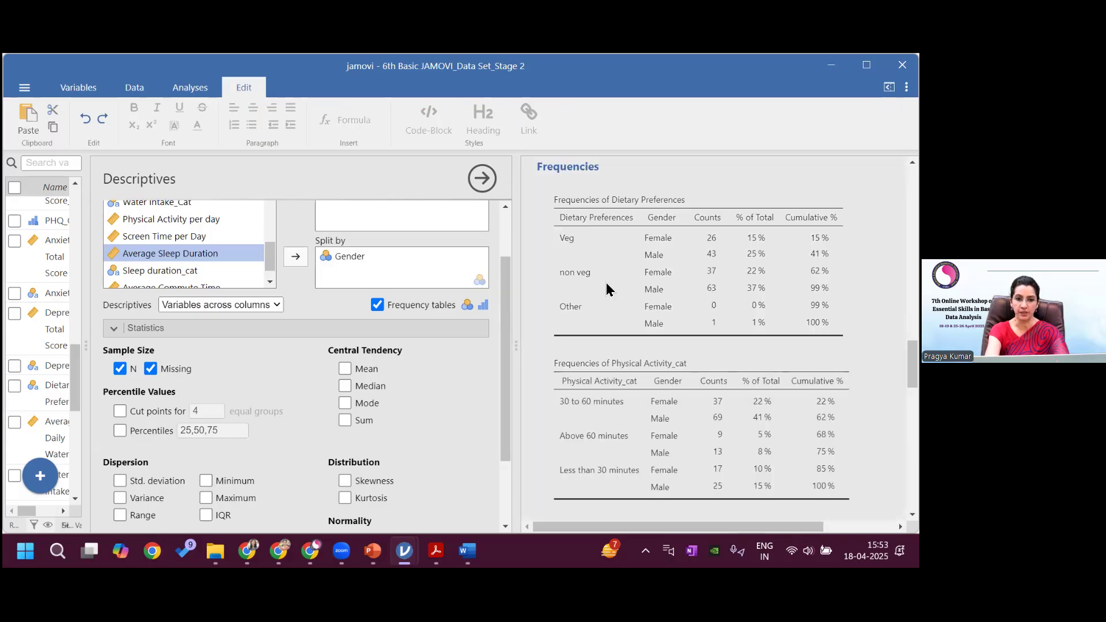
click(528, 321)
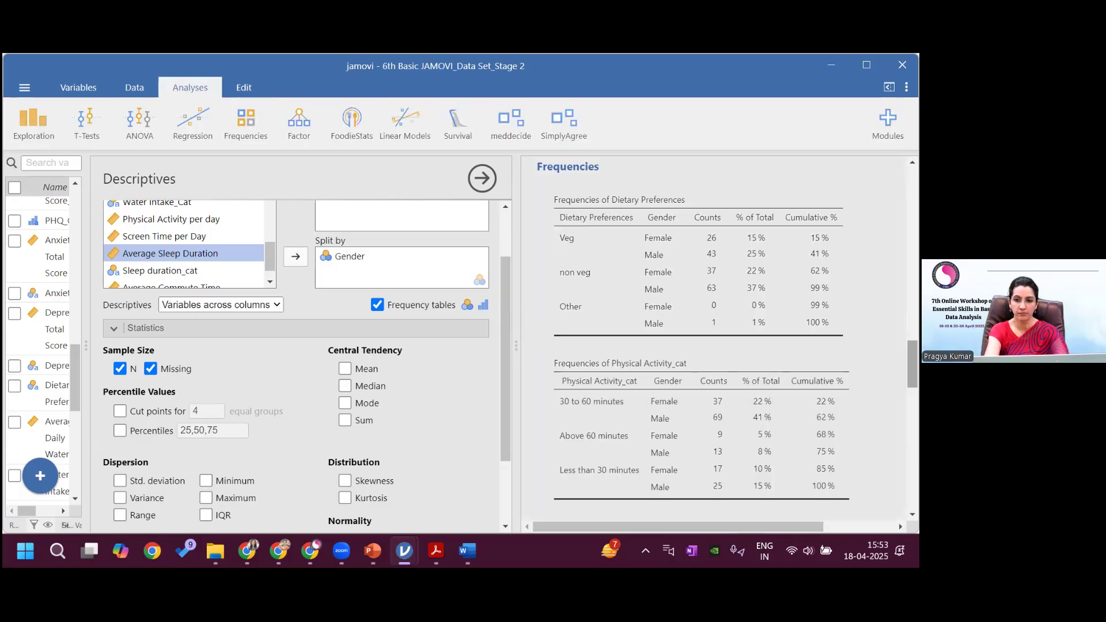
scroll(721, 340, down, 2)
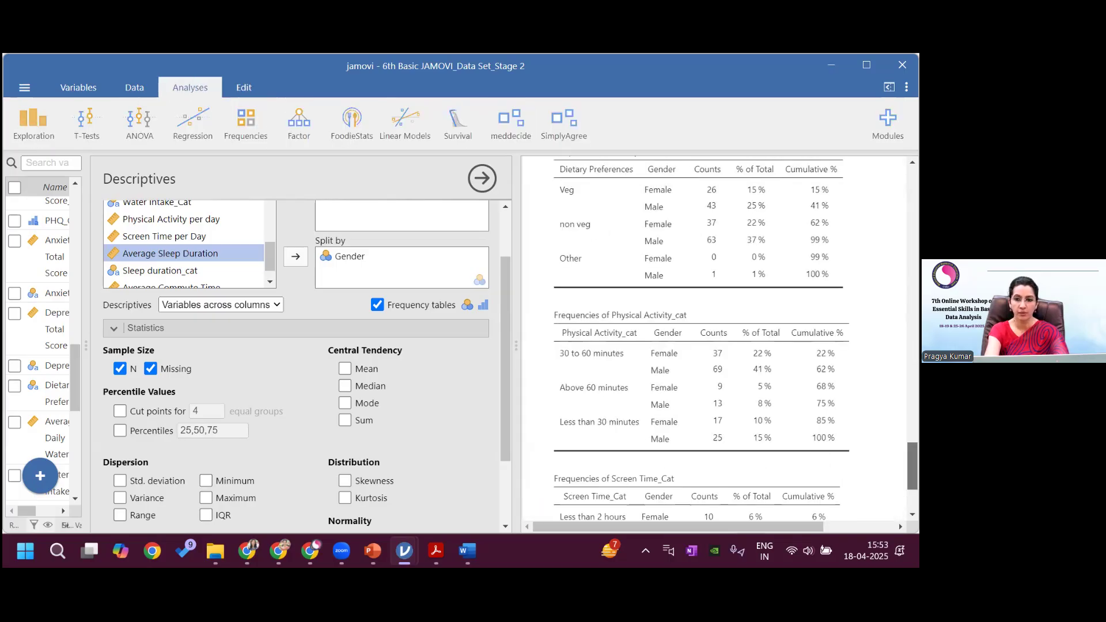
Clear the duplicated Descriptives analysis by removing the Gender split and the Dietary Preferences, Physical Activity_cat and Screen Time_Cat variables.
click(346, 257)
click(296, 256)
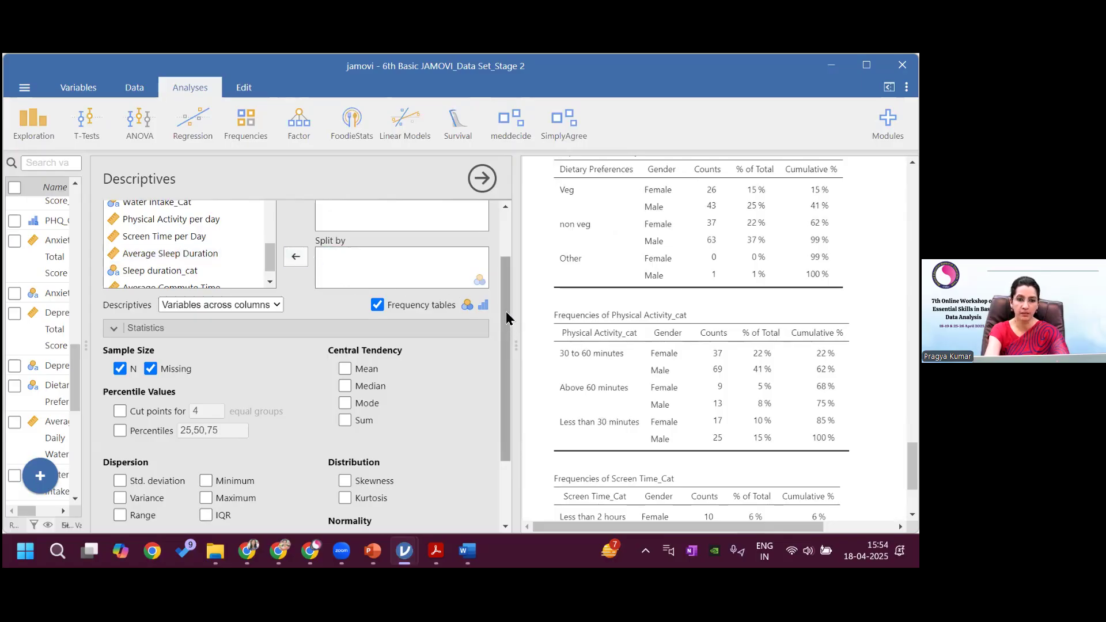
scroll(506, 312, up, 2)
click(389, 231)
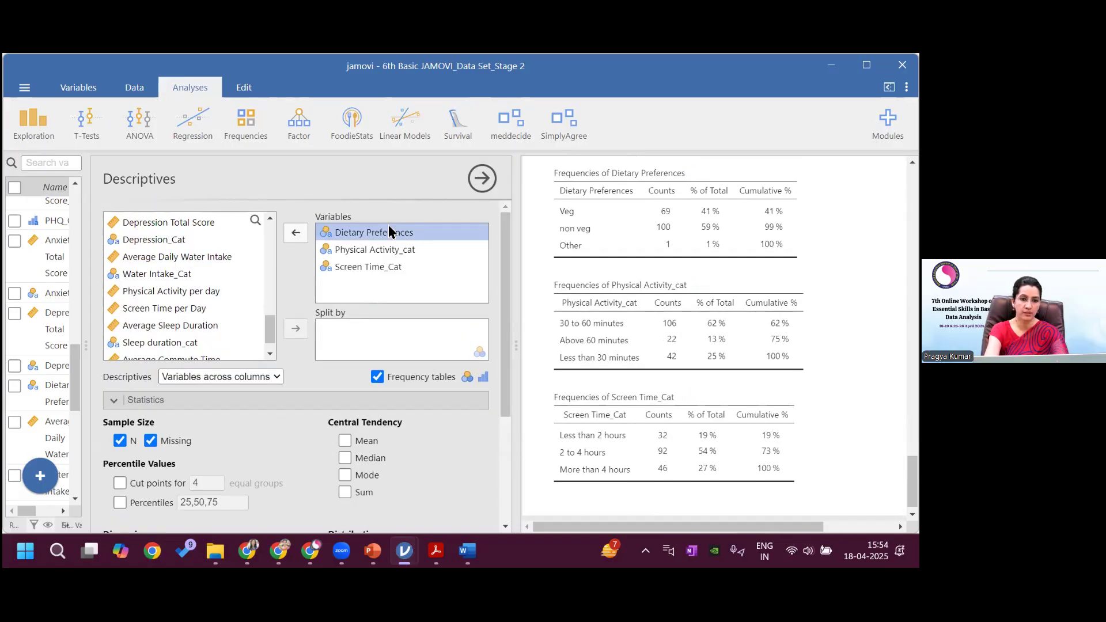
shift+click(386, 271)
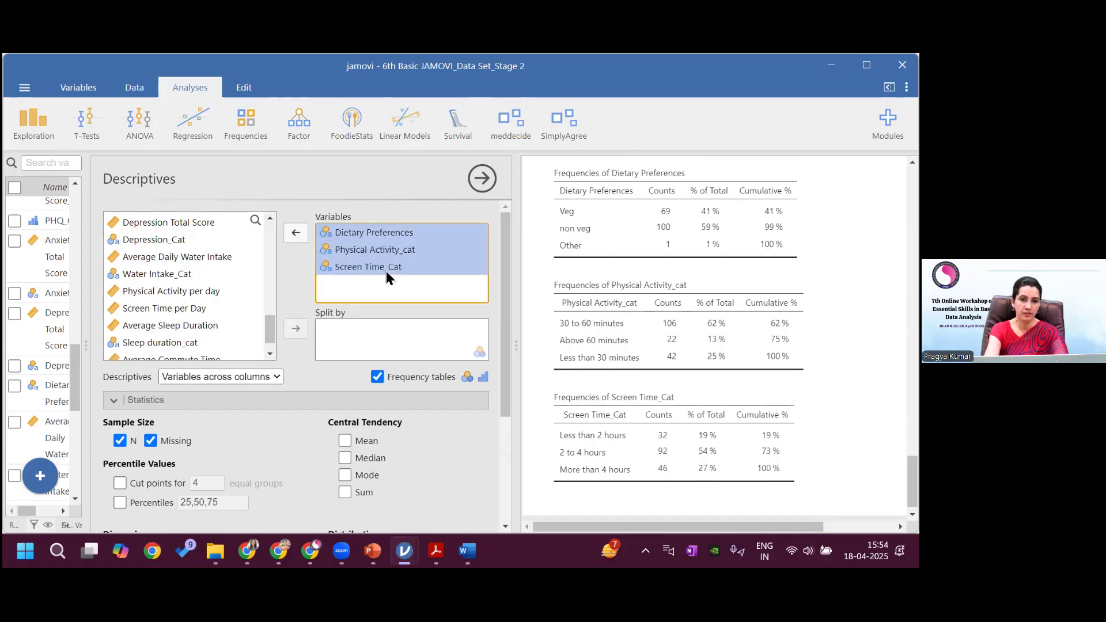
click(296, 233)
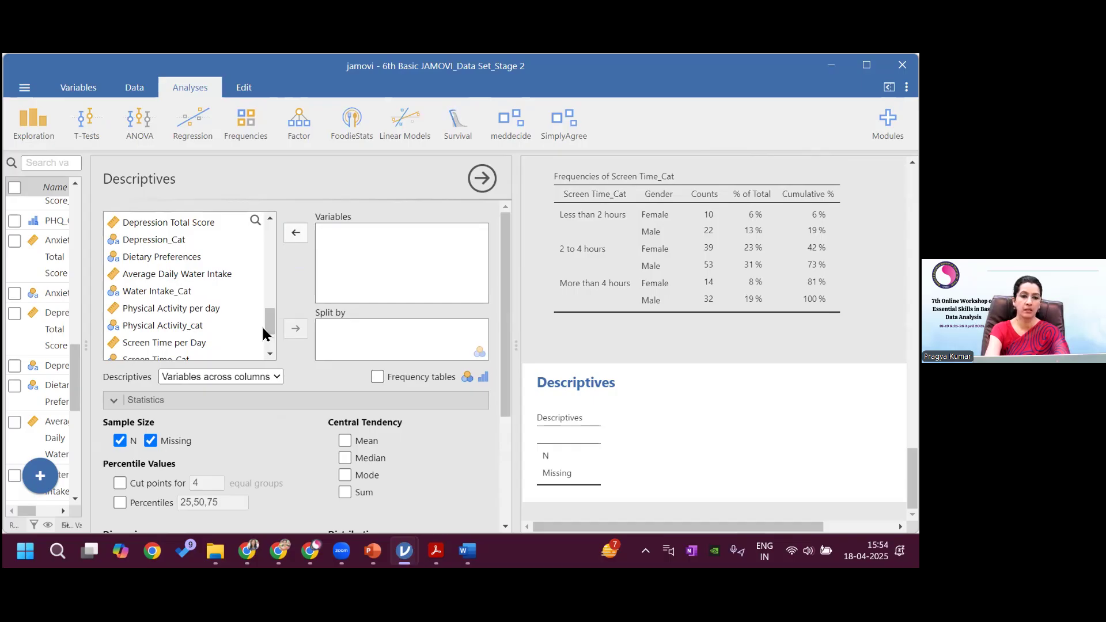
Add Age and Monthly Expenses as variables in the duplicated Descriptives analysis.
drag(269, 327, 270, 322)
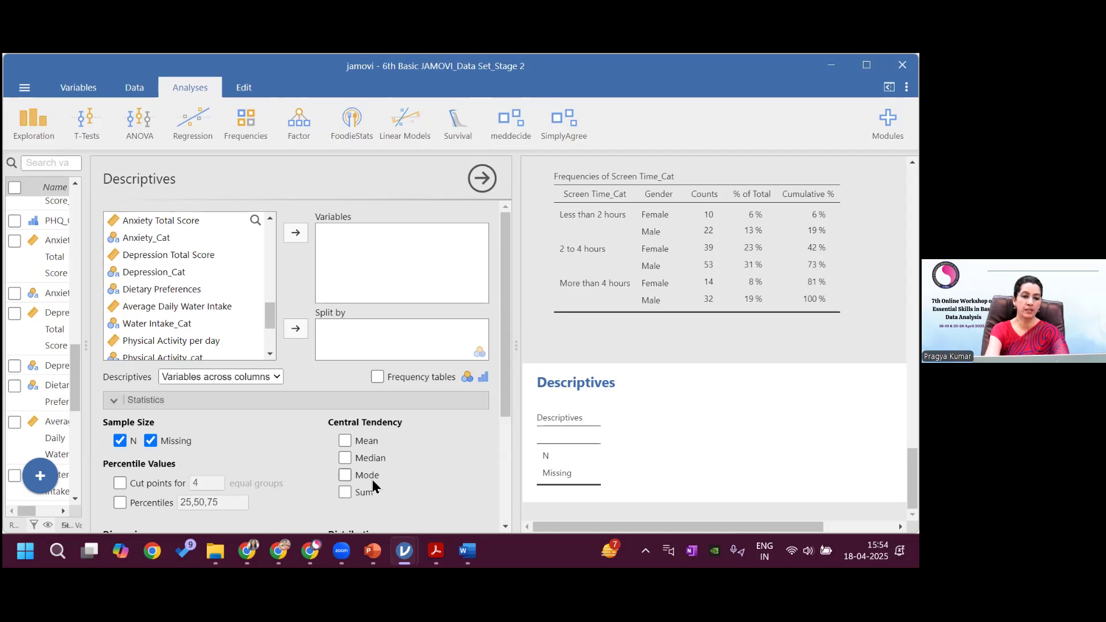
drag(271, 313, 268, 231)
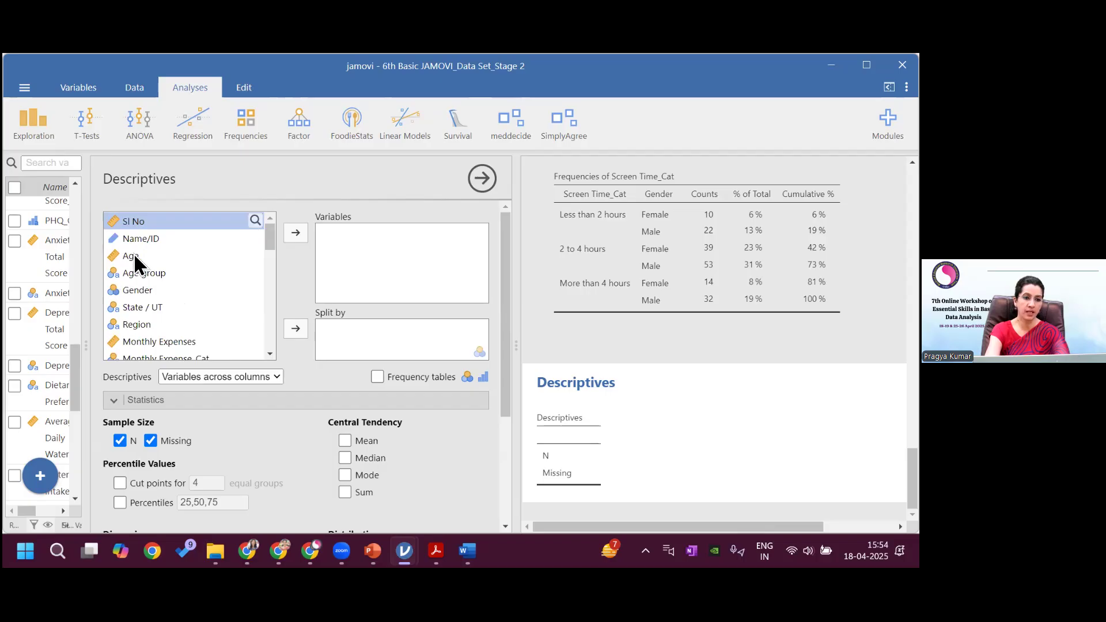
click(134, 255)
click(295, 236)
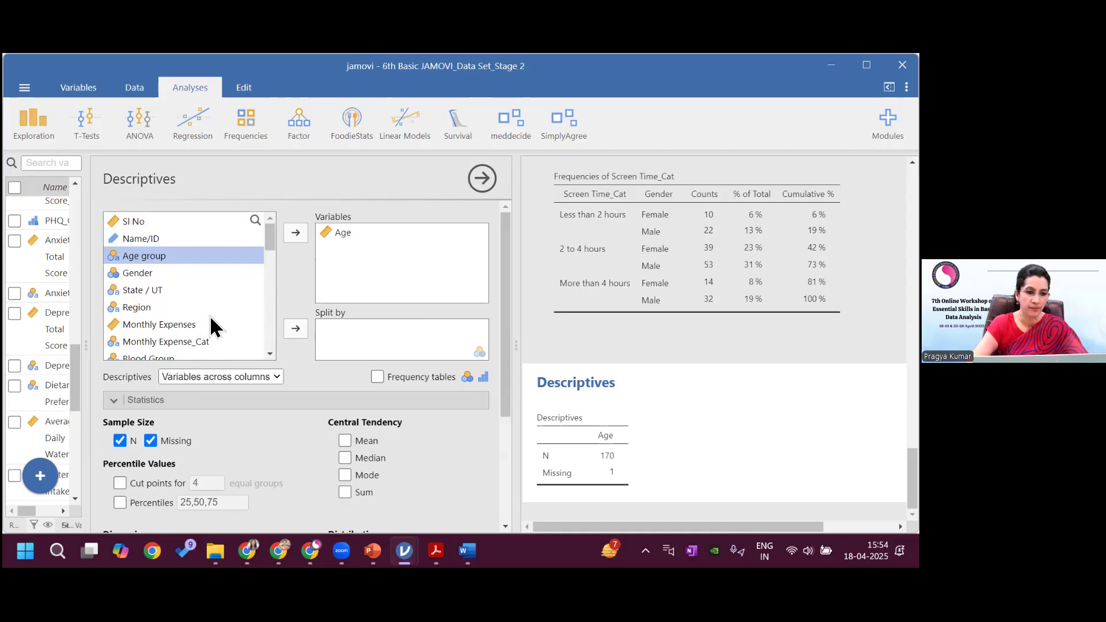
click(190, 324)
click(289, 234)
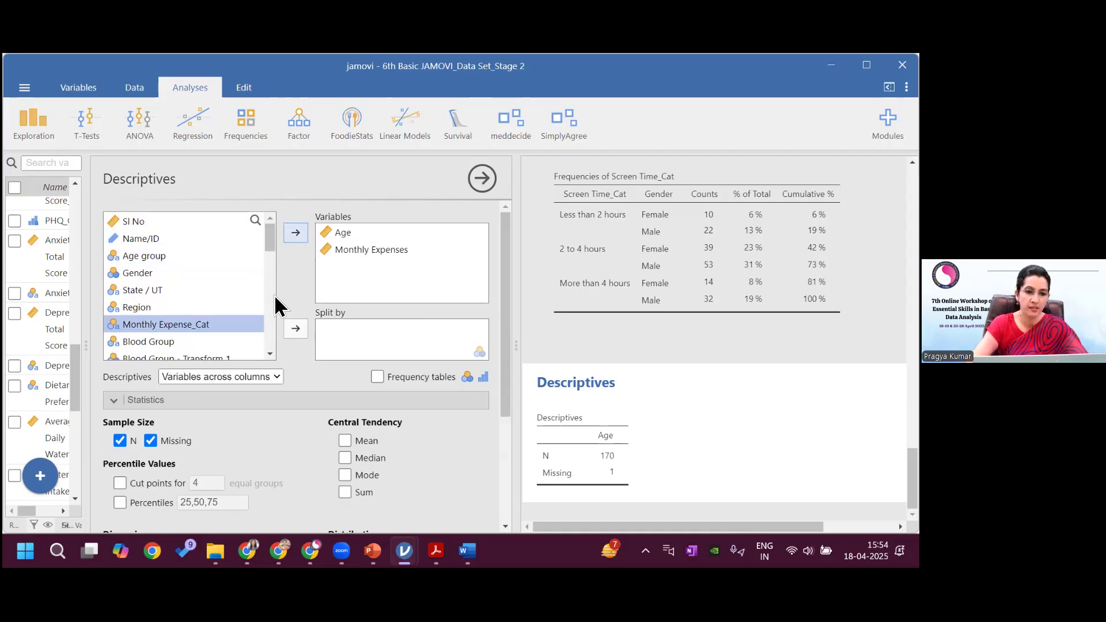
Add BMI and SBP as further variables in the duplicated Descriptives analysis.
scroll(271, 351, down, 4)
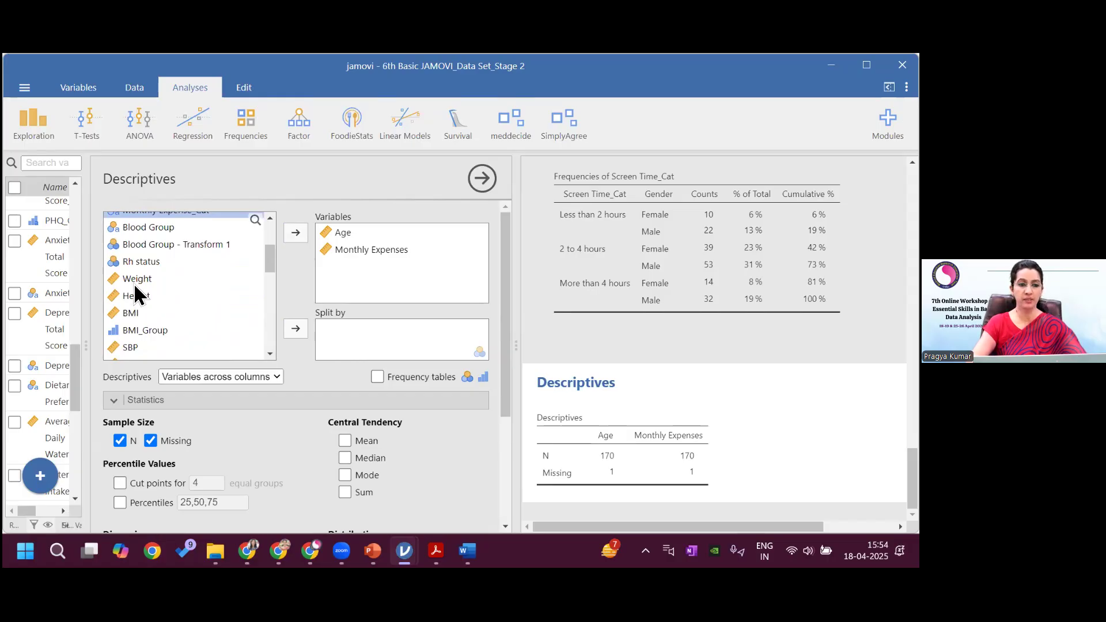
click(138, 313)
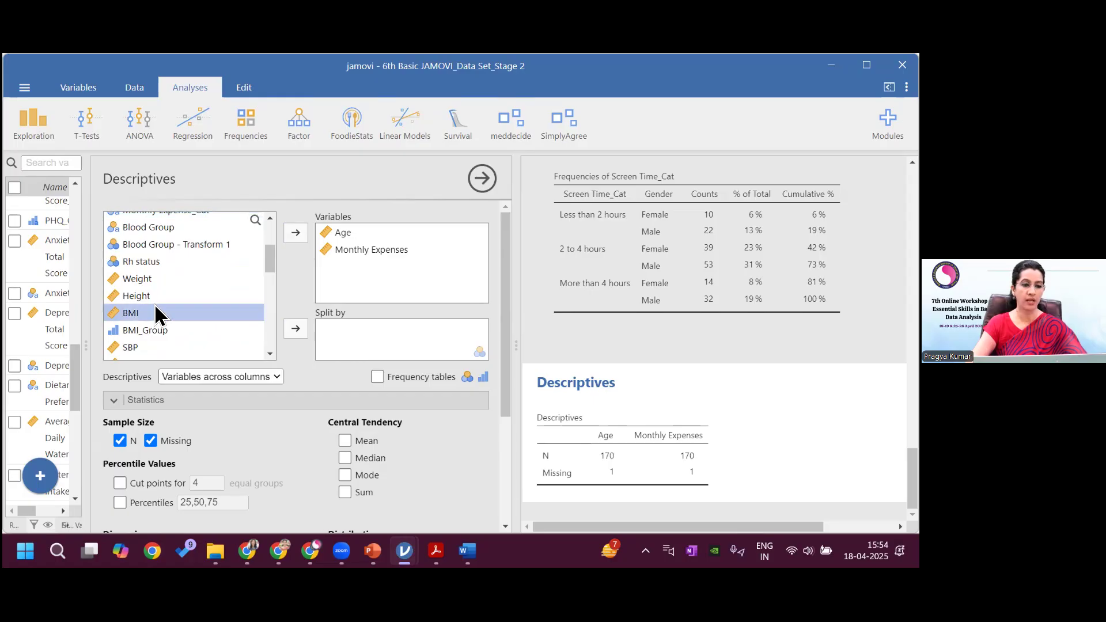
click(296, 234)
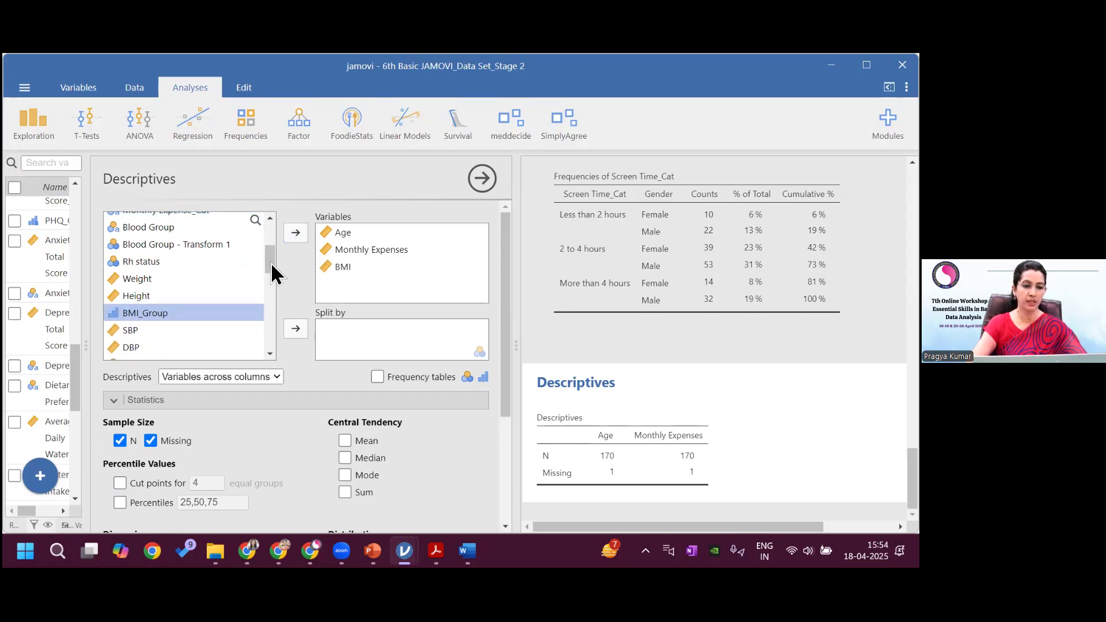
scroll(270, 275, down, 3)
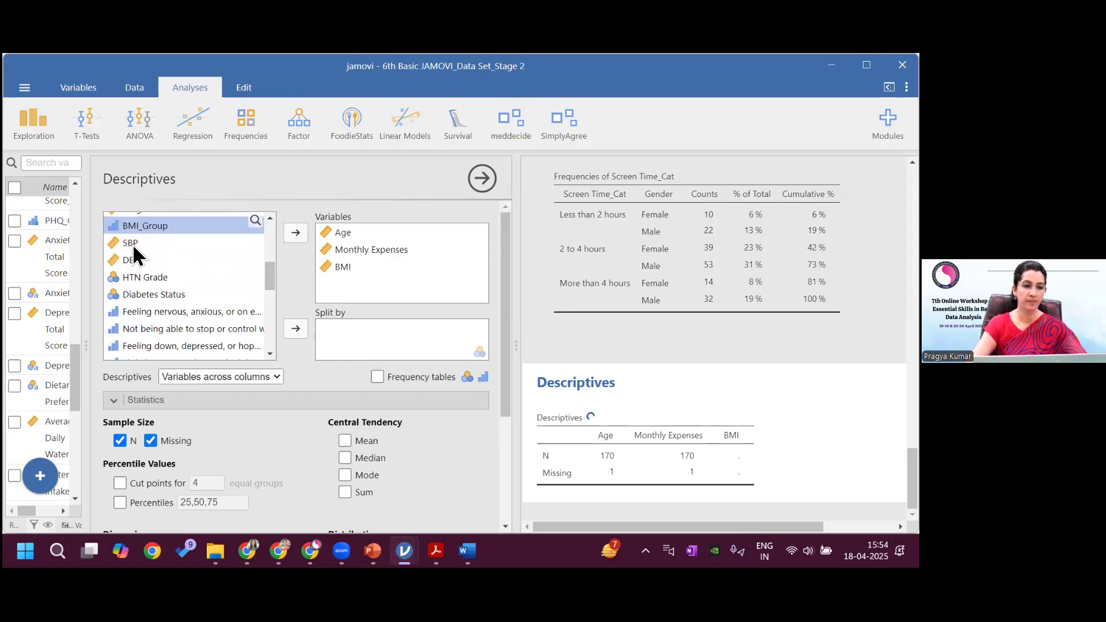
click(240, 243)
click(297, 234)
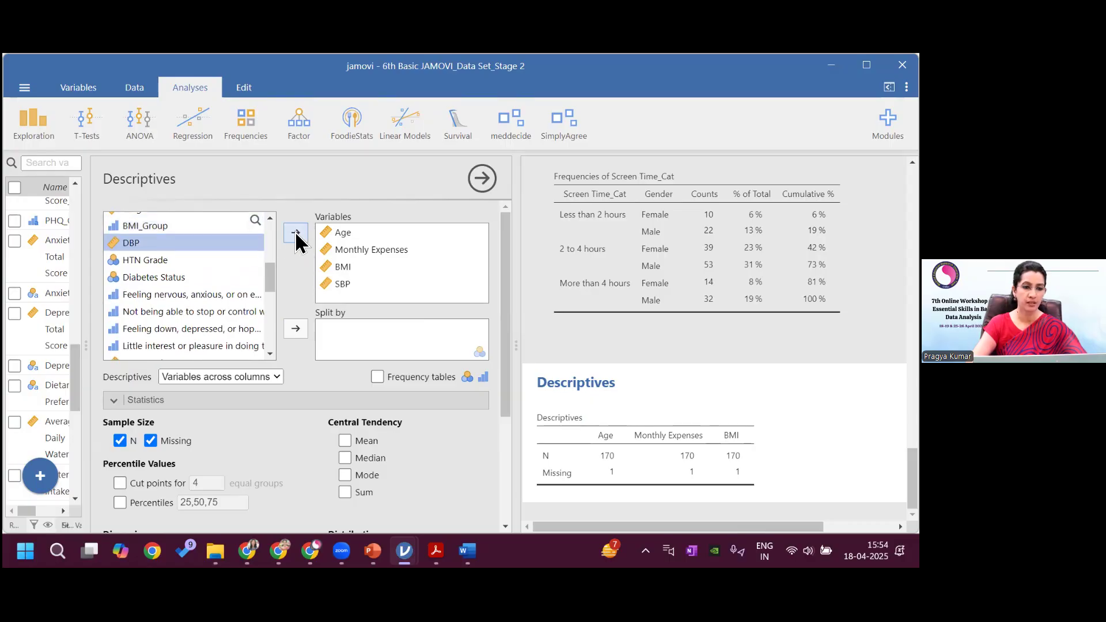
Add DBP and PHQ Total Score_Pre as variables in the duplicated Descriptives analysis.
click(296, 234)
click(194, 344)
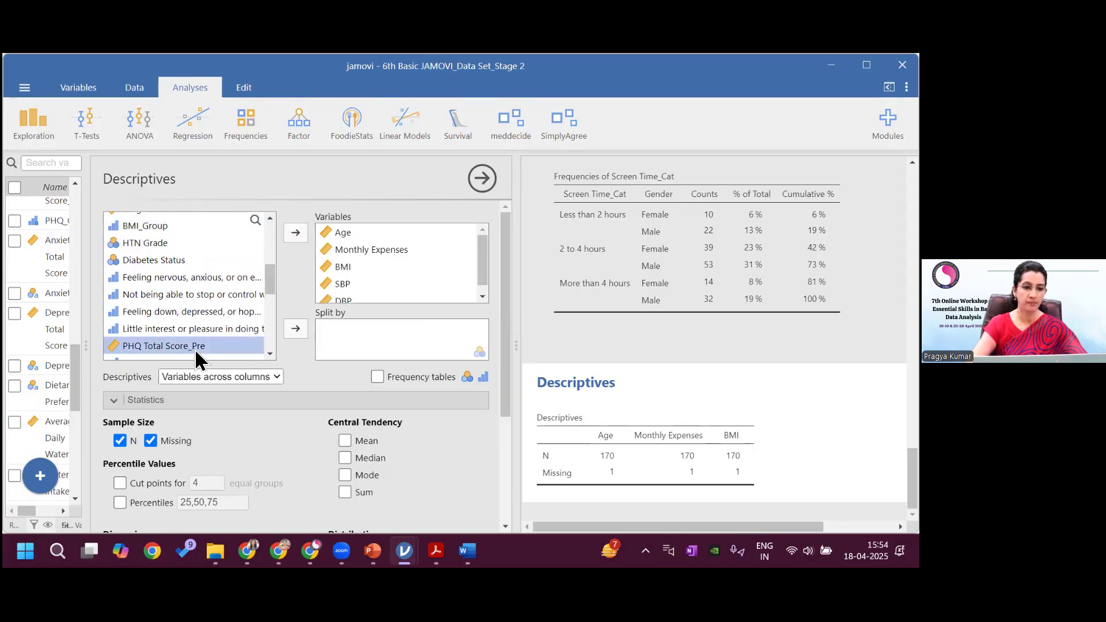
click(298, 232)
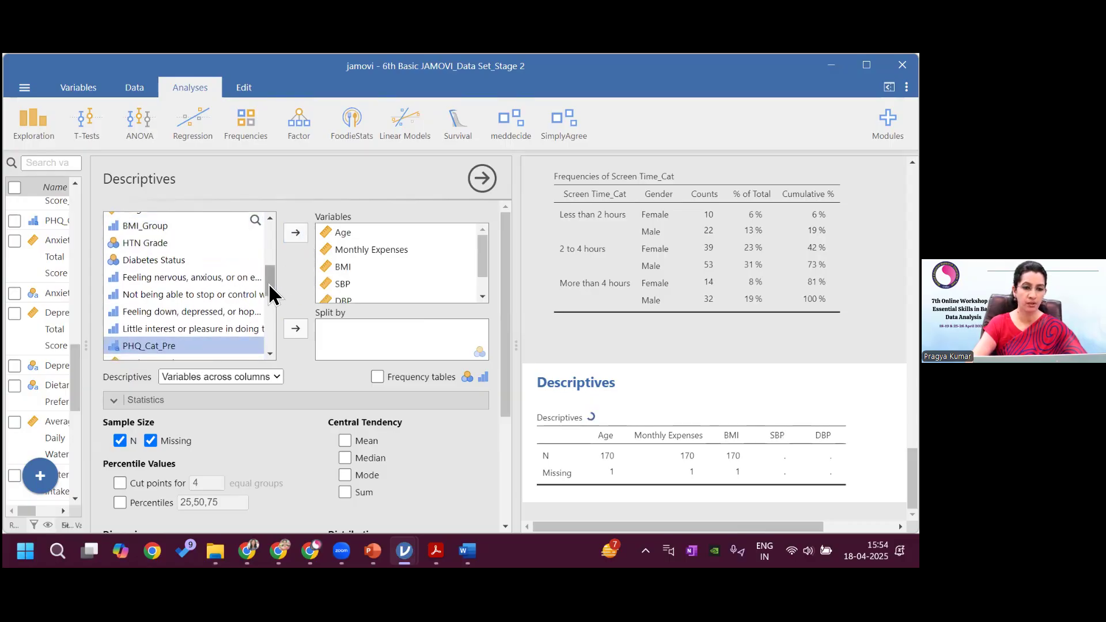
Add Anxiety Total Score and Depression Total Score to the Descriptives variables.
drag(268, 292, 267, 309)
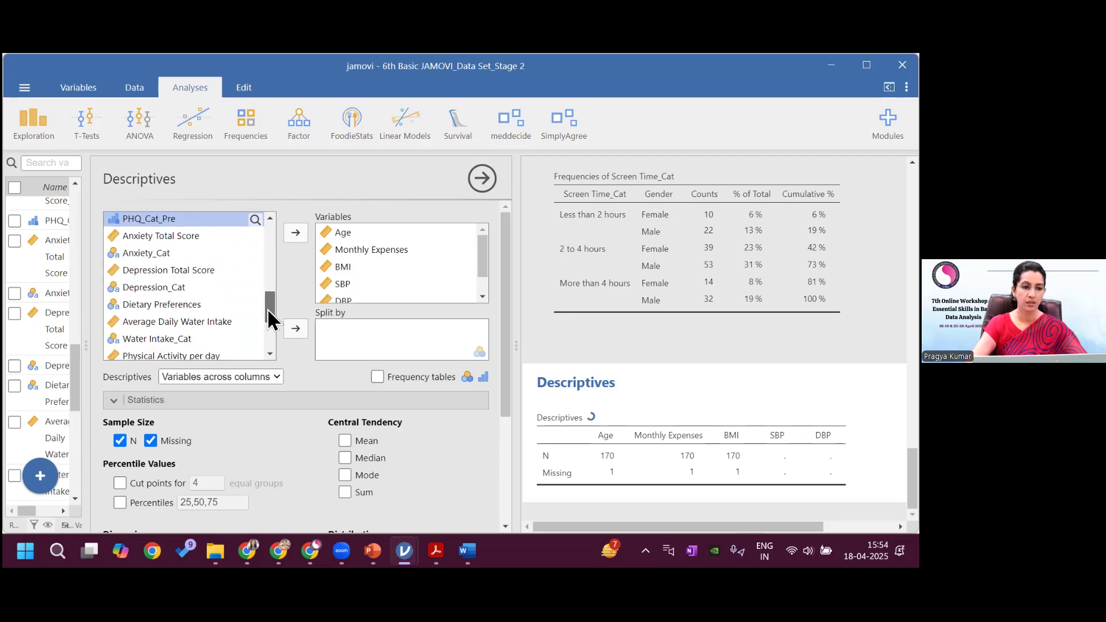
click(195, 234)
click(296, 233)
click(212, 255)
click(295, 232)
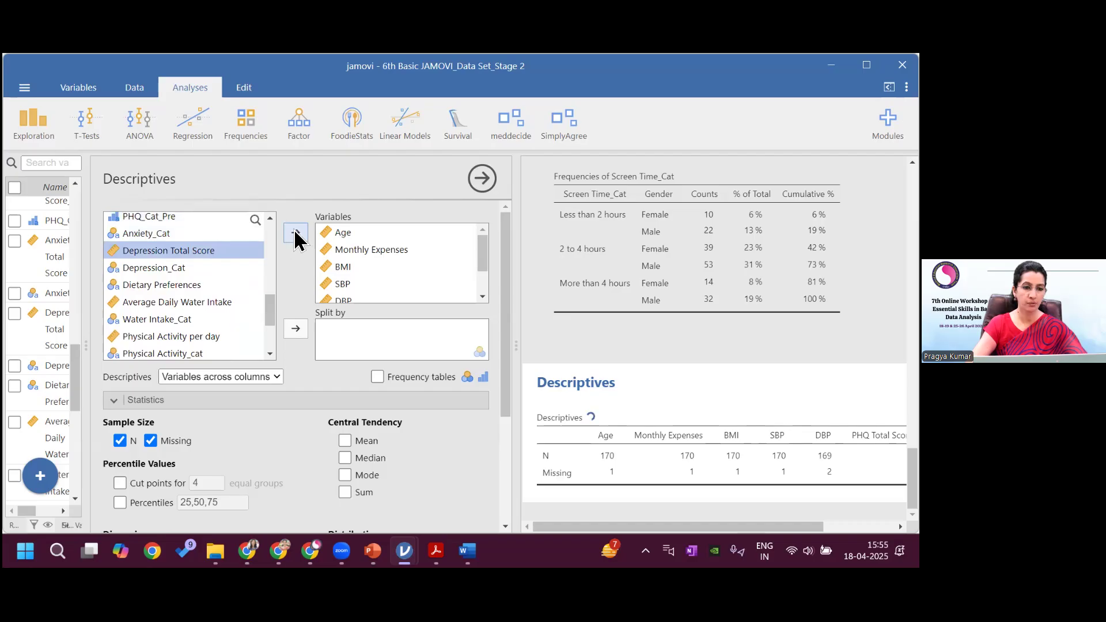
Add Average Daily Water Intake, Physical Activity per day and Screen Time per Day to the Descriptives variables.
click(217, 285)
click(296, 232)
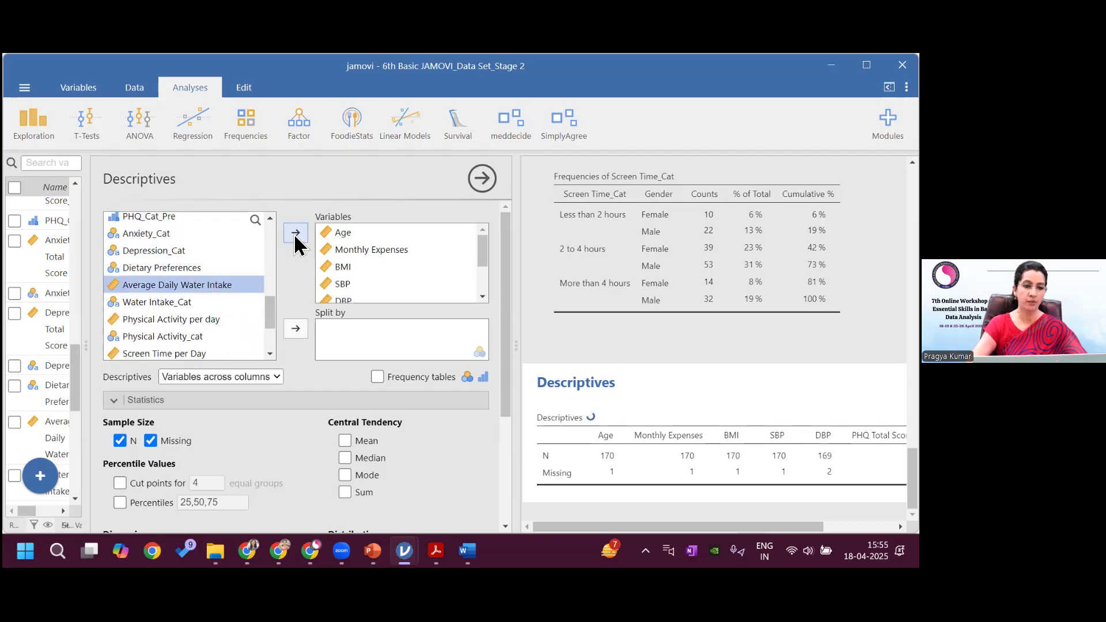
click(203, 303)
click(296, 233)
click(216, 320)
click(296, 232)
Add Average Sleep Duration and Average Commute Time to the Descriptives variables.
click(216, 338)
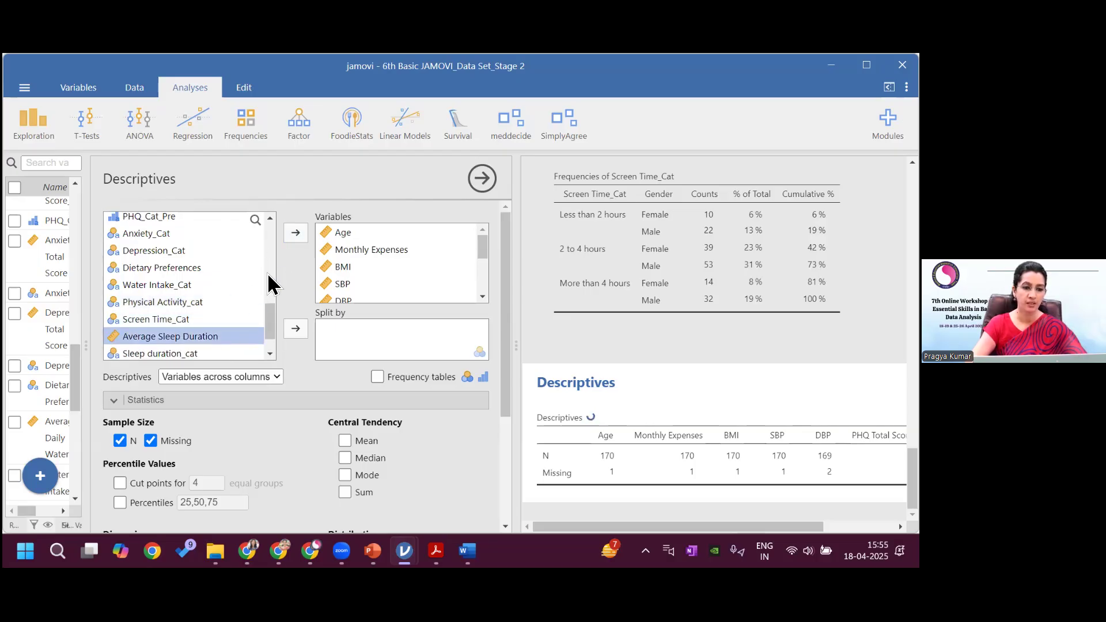
click(293, 239)
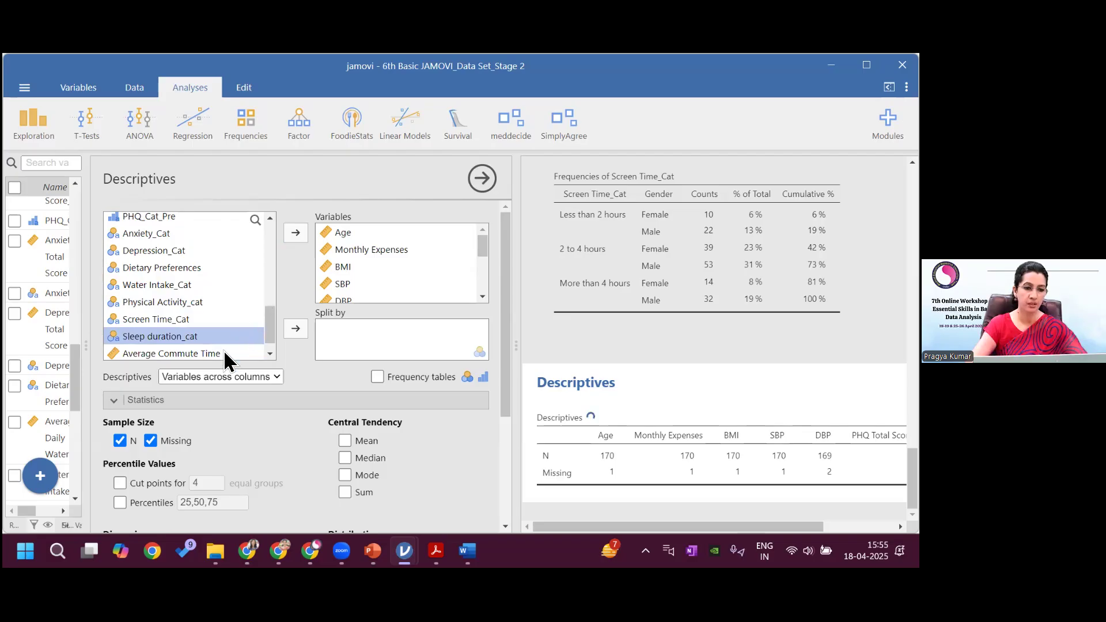
click(224, 353)
click(296, 232)
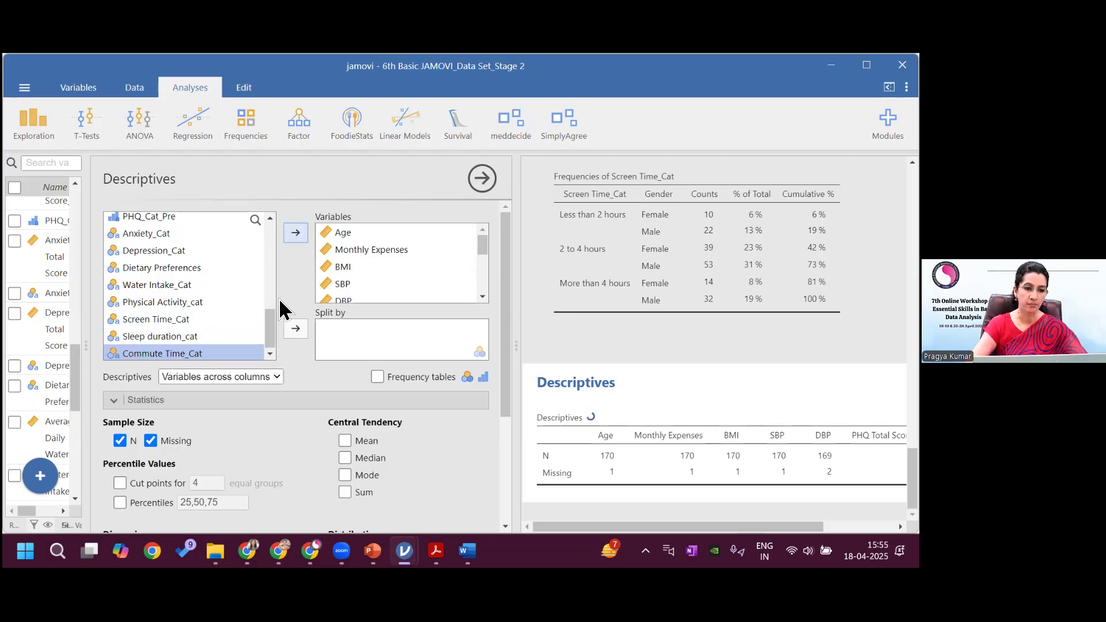
drag(271, 330, 271, 336)
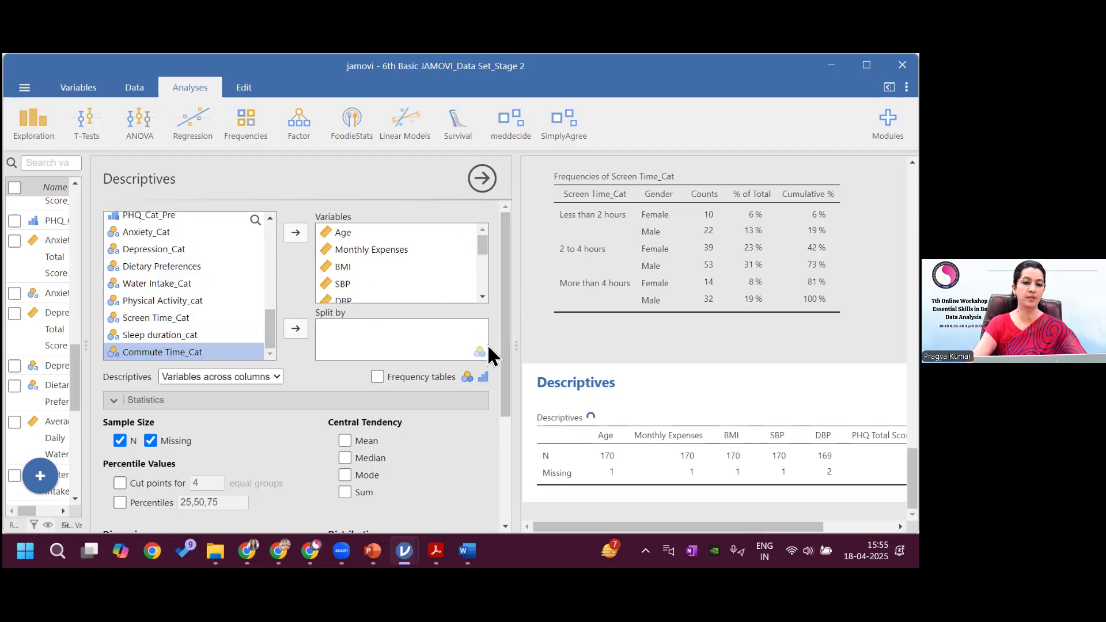
Enable mean, median, cut points for 4 equal groups and the 25,50,75 percentiles in the Descriptives statistics.
scroll(507, 420, down, 3)
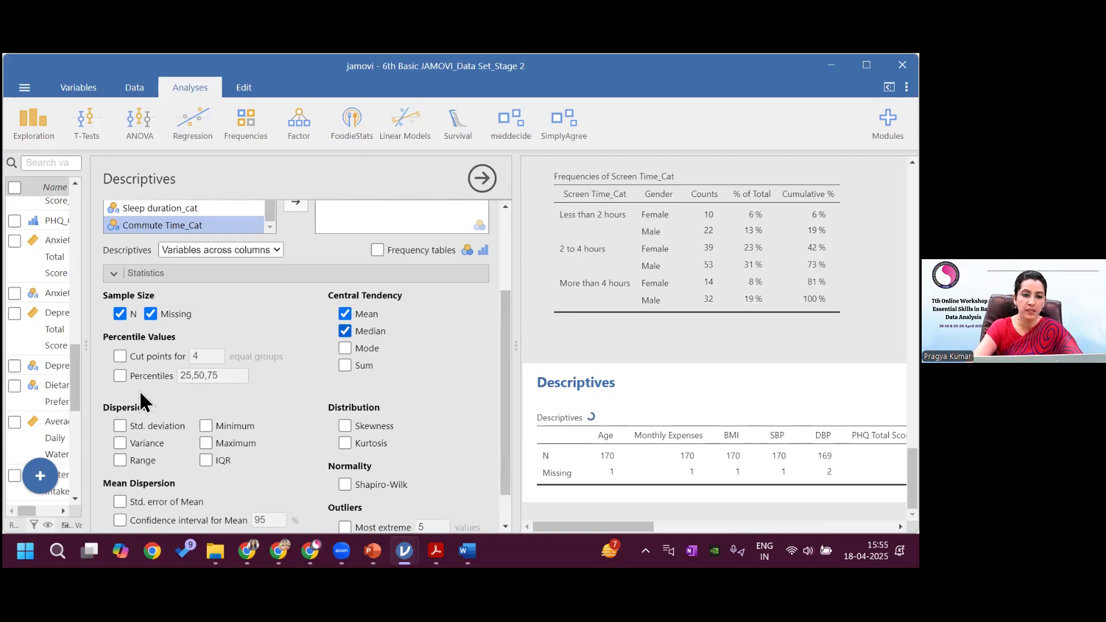
click(118, 357)
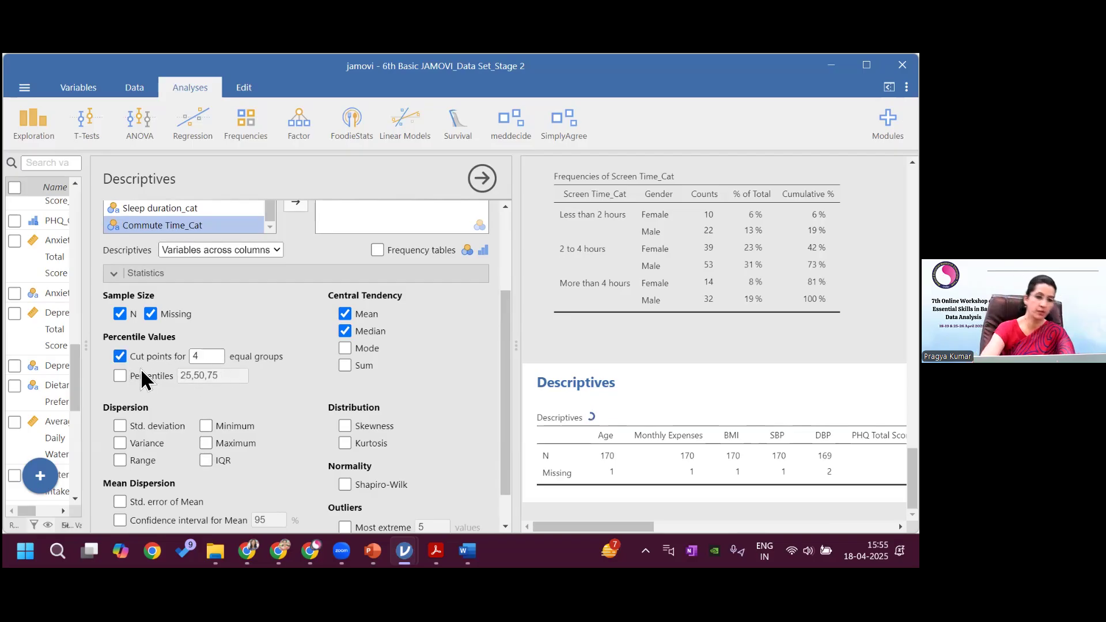
click(120, 376)
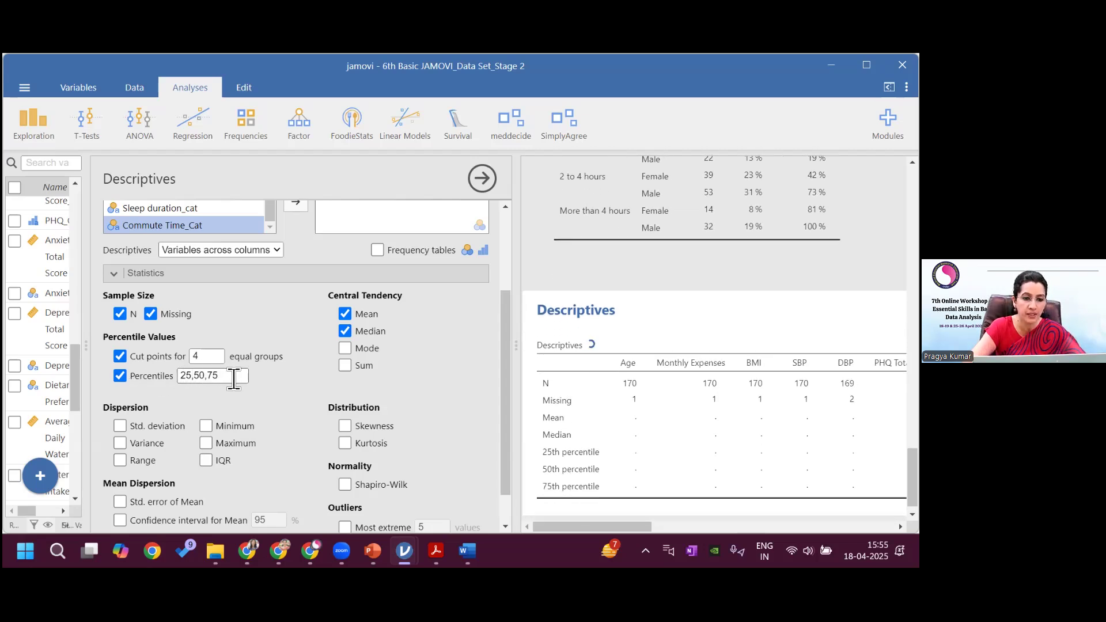
drag(232, 379, 157, 376)
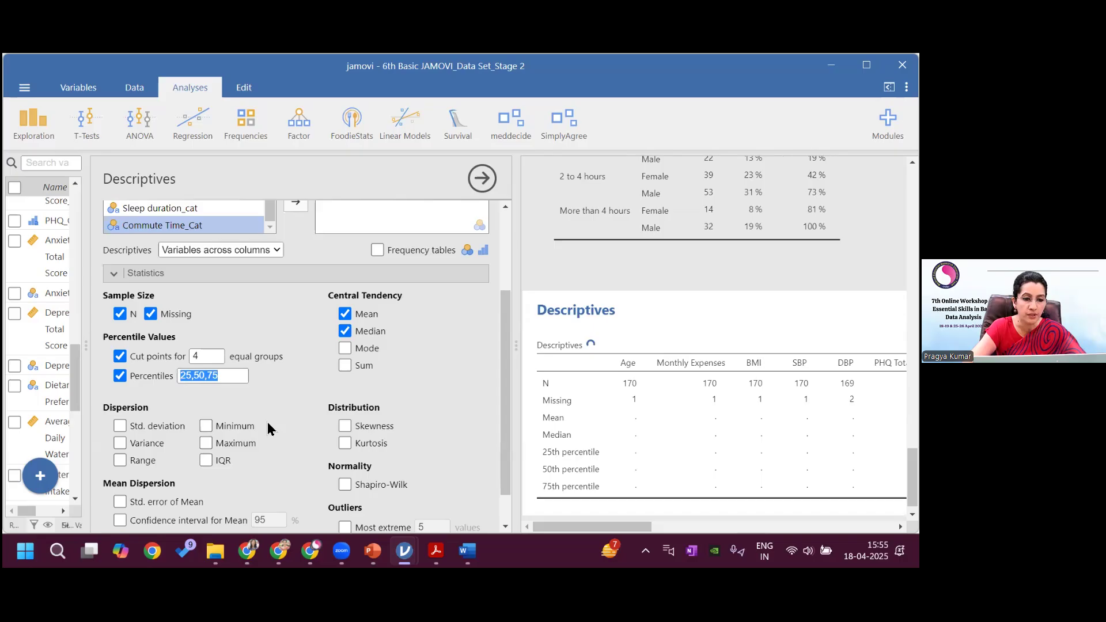
Include standard deviation, variance, range and IQR as dispersion statistics.
click(120, 426)
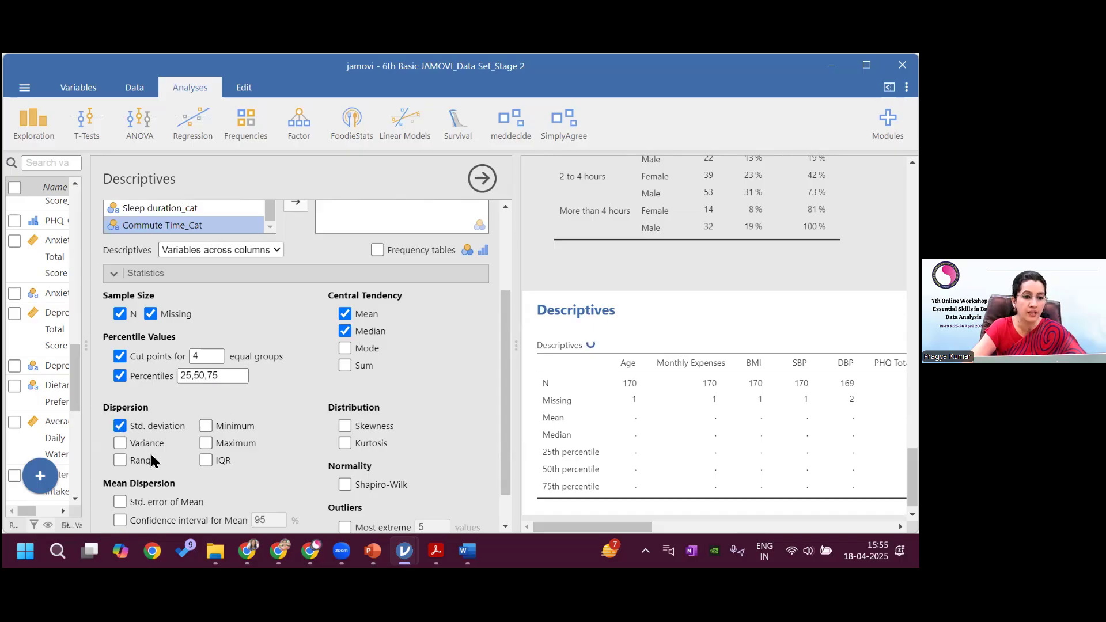
click(120, 445)
click(120, 461)
click(206, 461)
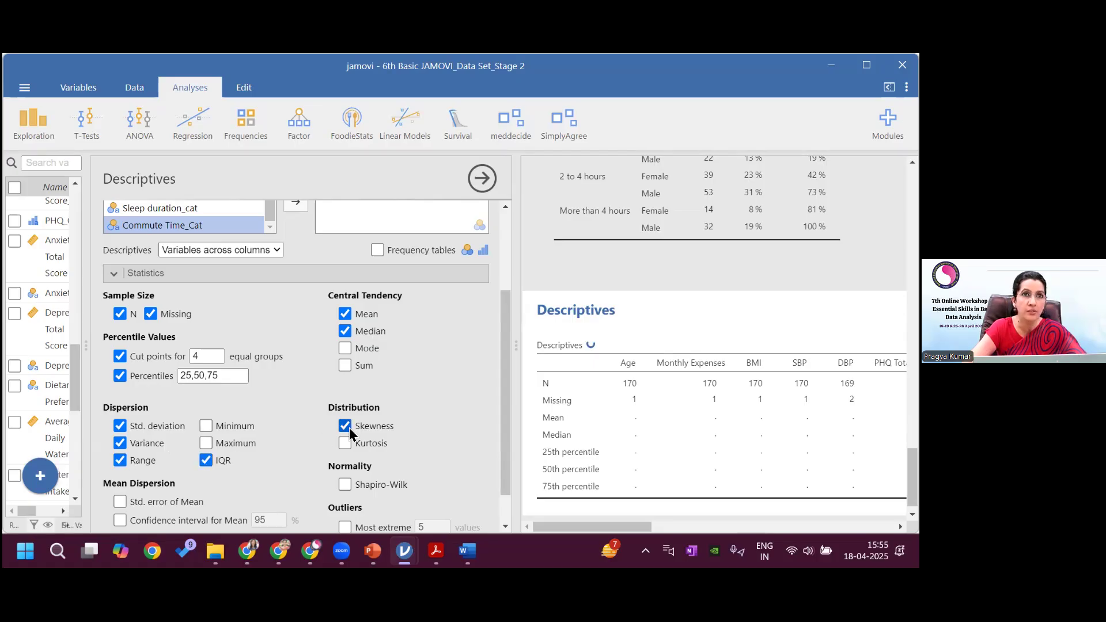
Enable skewness, kurtosis and the Shapiro-Wilk normality test, and expand the Plots options.
click(345, 443)
click(345, 485)
drag(506, 452, 504, 492)
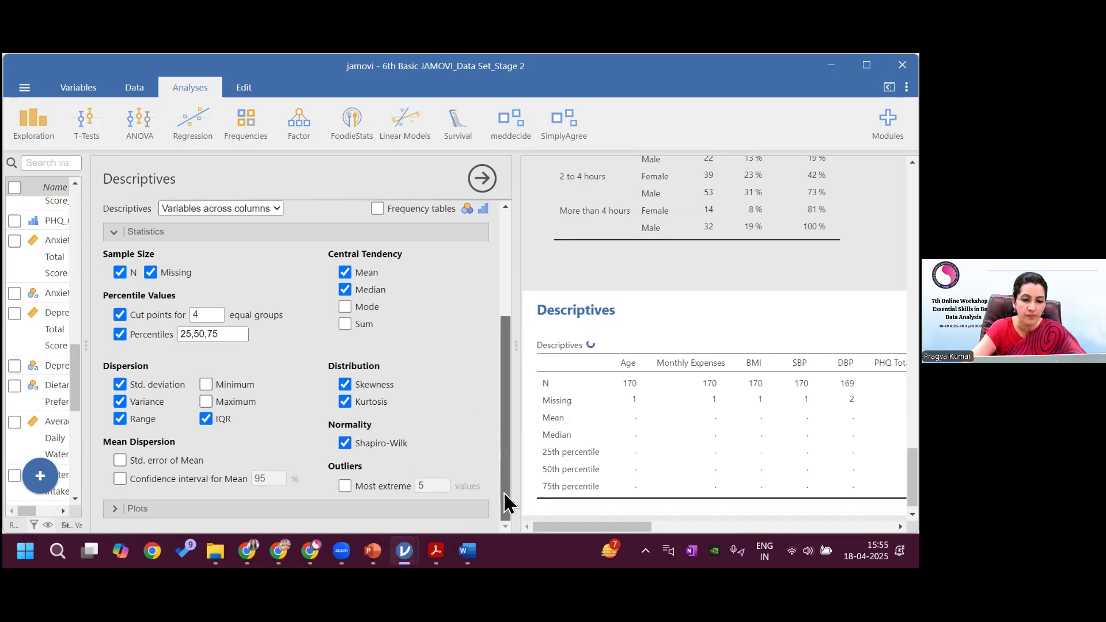
click(180, 508)
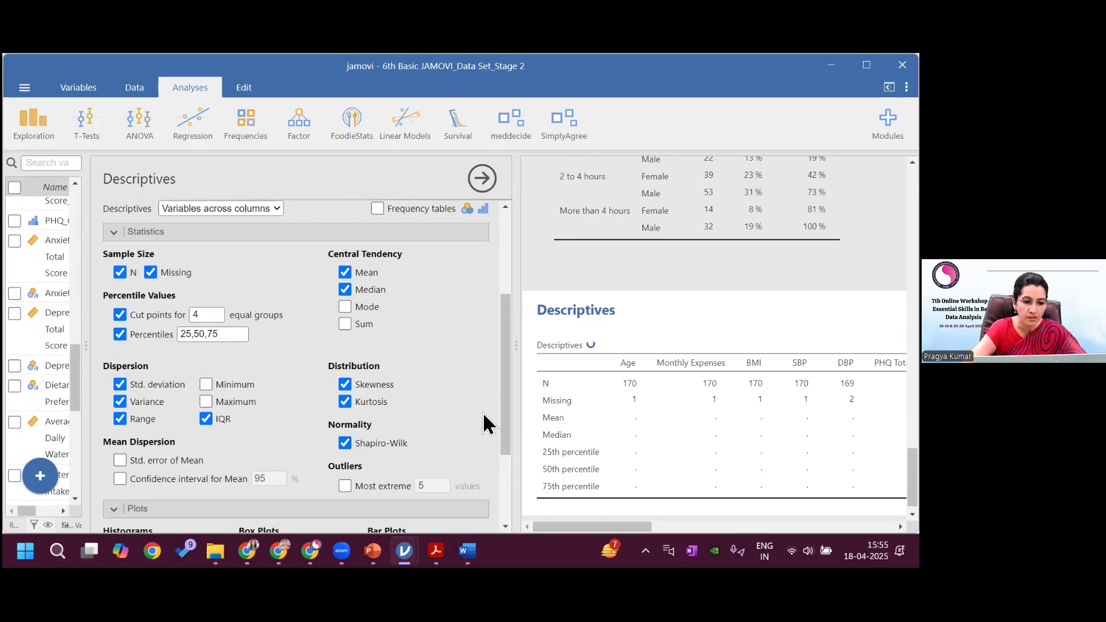
drag(501, 413, 508, 448)
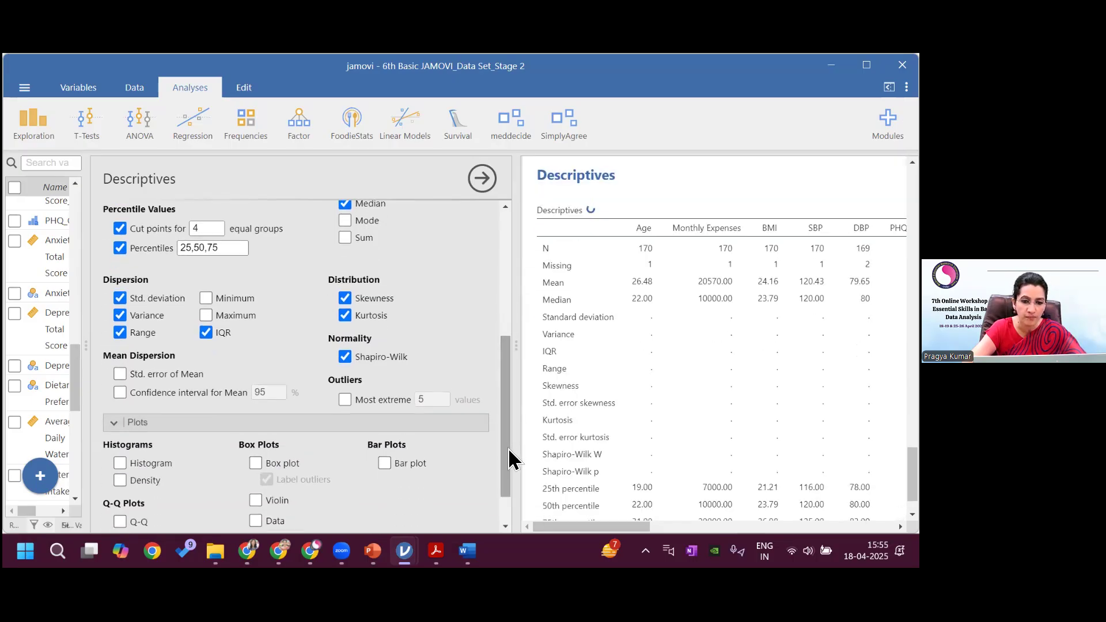
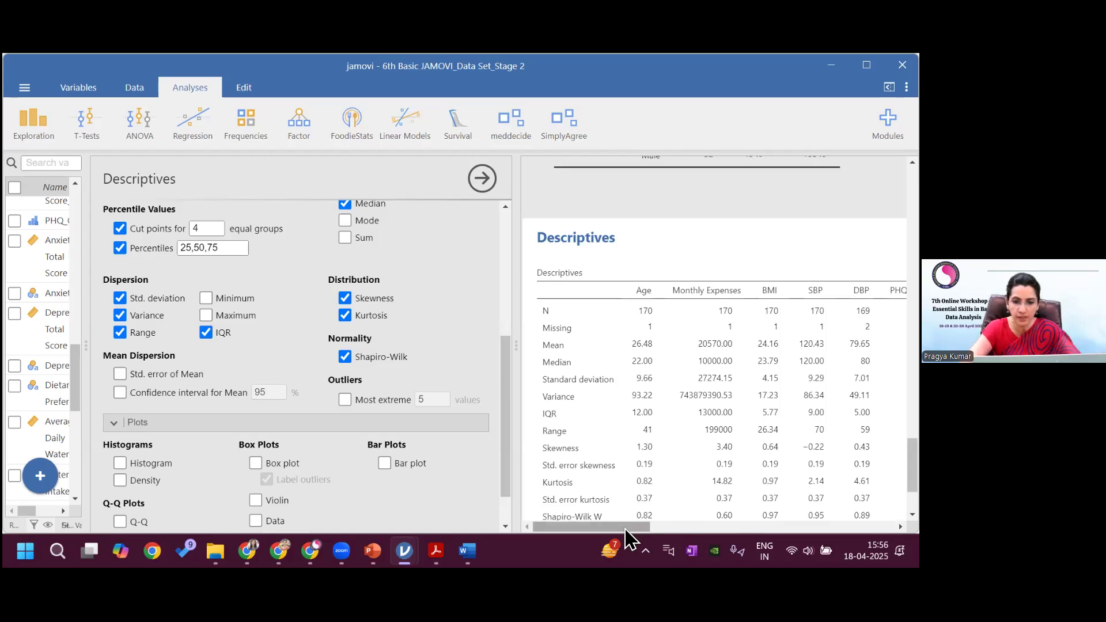
Examine the Descriptives results table for all continuous variables, focusing on the Shapiro-Wilk p row.
mouse_move(913, 466)
mouse_down()
mouse_move(912, 418)
mouse_move(912, 465)
mouse_up()
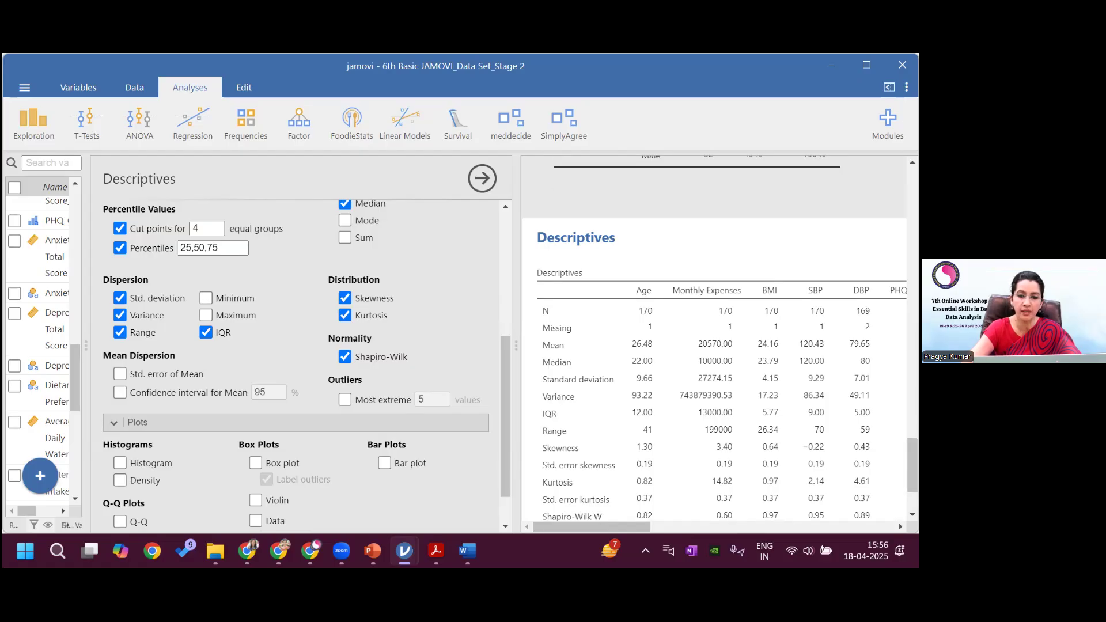
mouse_move(912, 466)
mouse_down()
mouse_move(913, 419)
mouse_move(912, 476)
mouse_up()
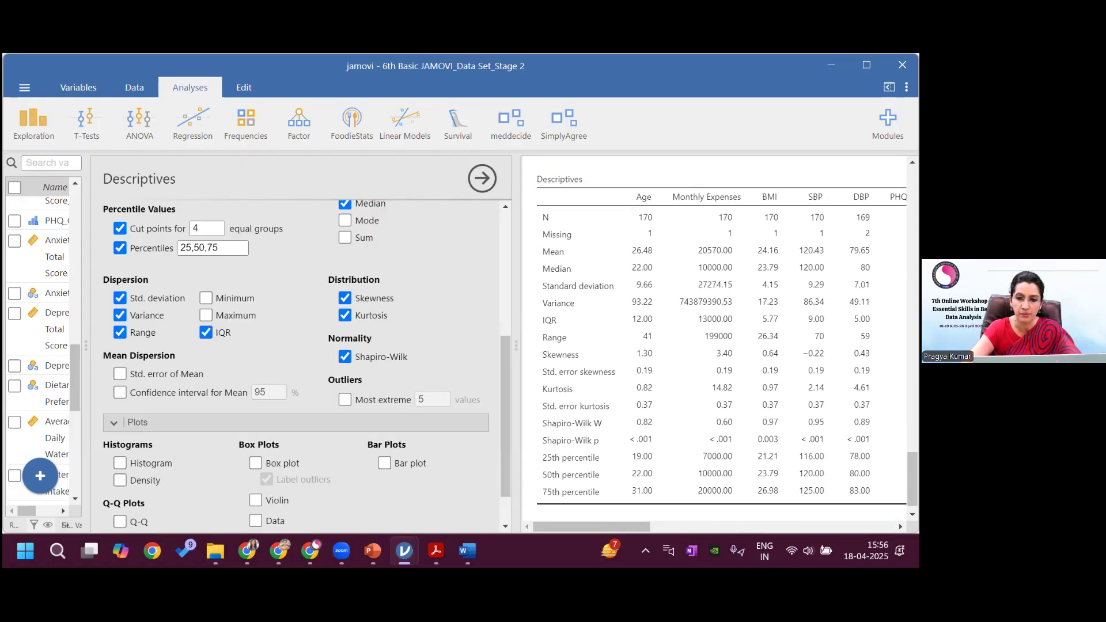
scroll(561, 396, down, 1)
drag(516, 346, 356, 371)
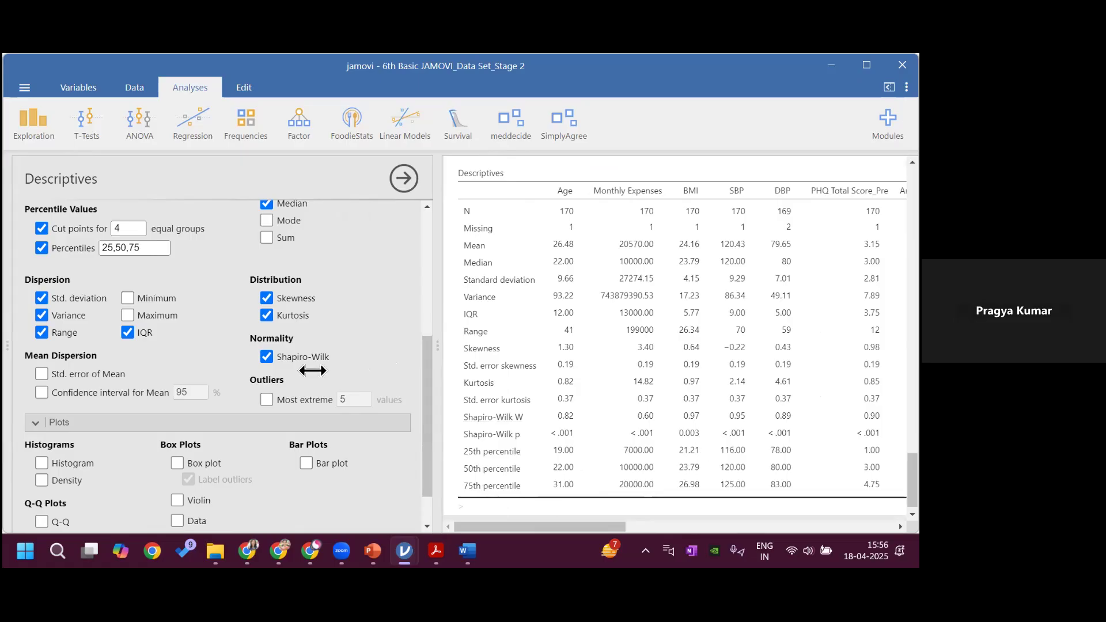
click(267, 357)
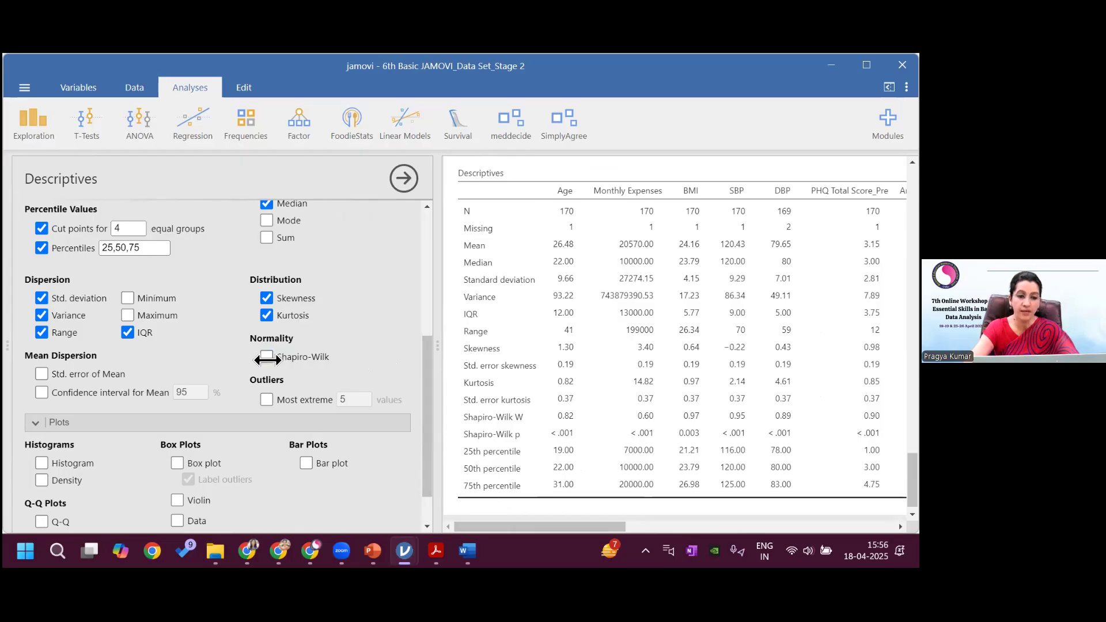
click(266, 357)
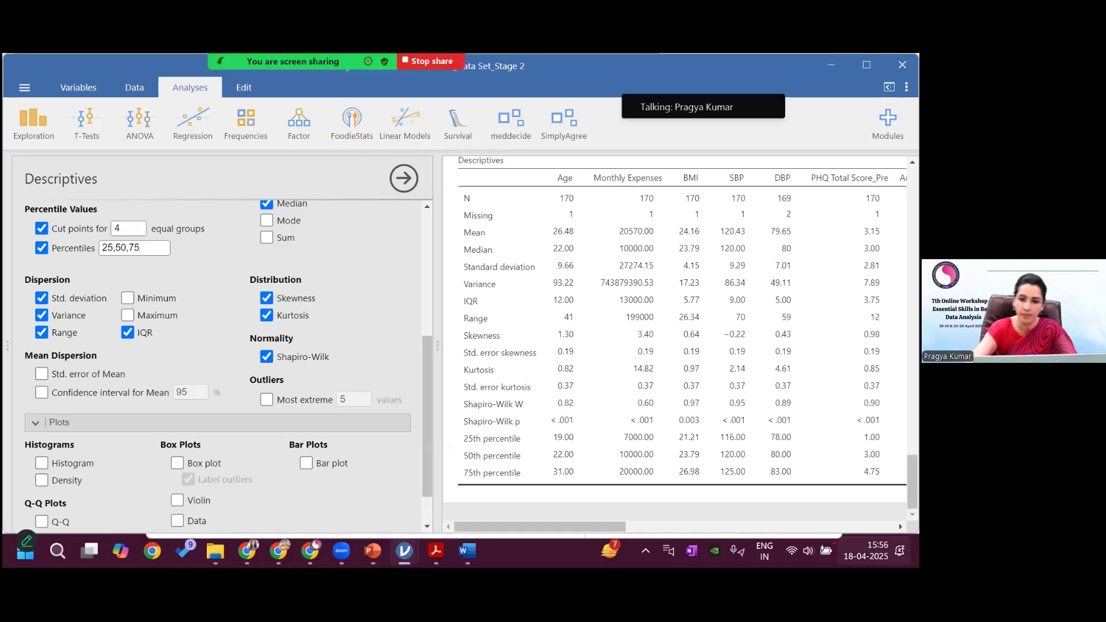
mouse_move(794, 413)
mouse_down()
mouse_move(615, 413)
mouse_move(725, 431)
mouse_move(857, 431)
mouse_move(892, 416)
mouse_move(789, 413)
mouse_up()
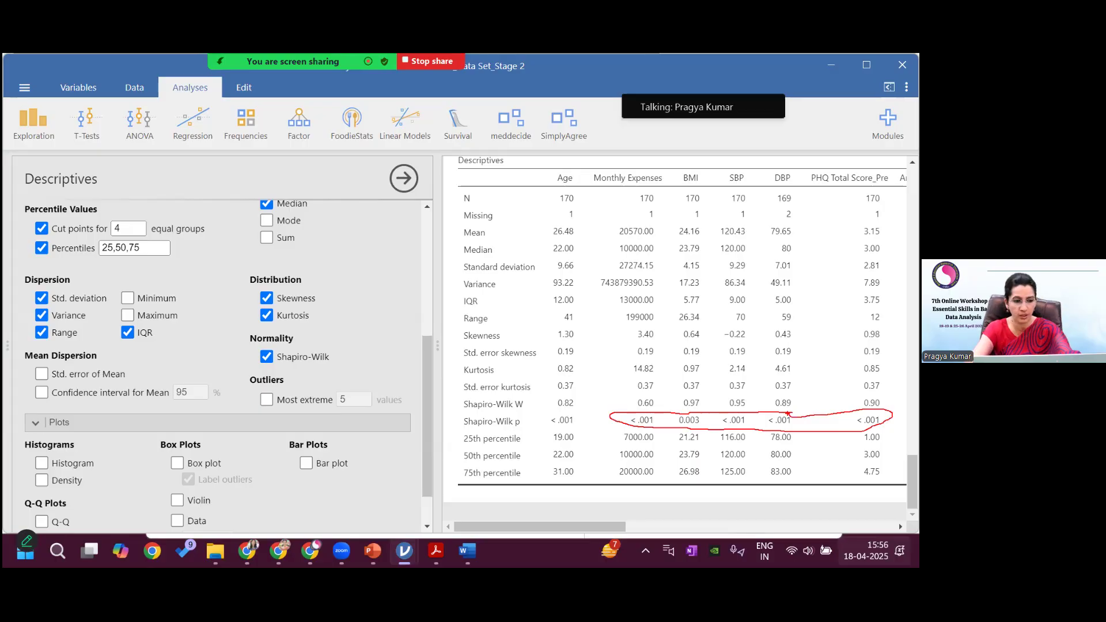
key(Escape)
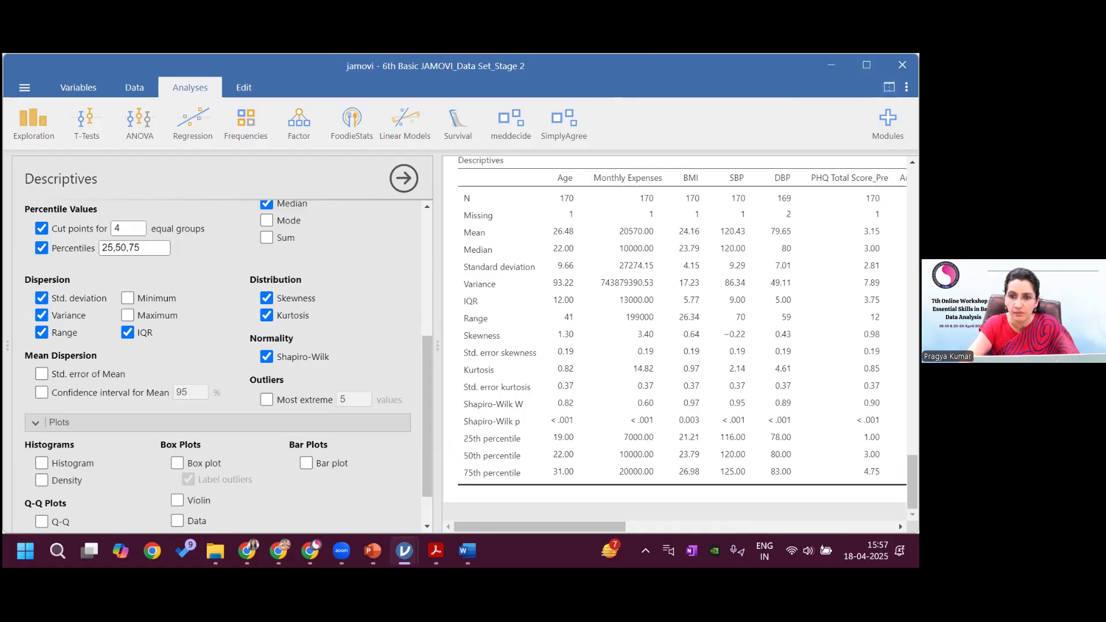
click(727, 247)
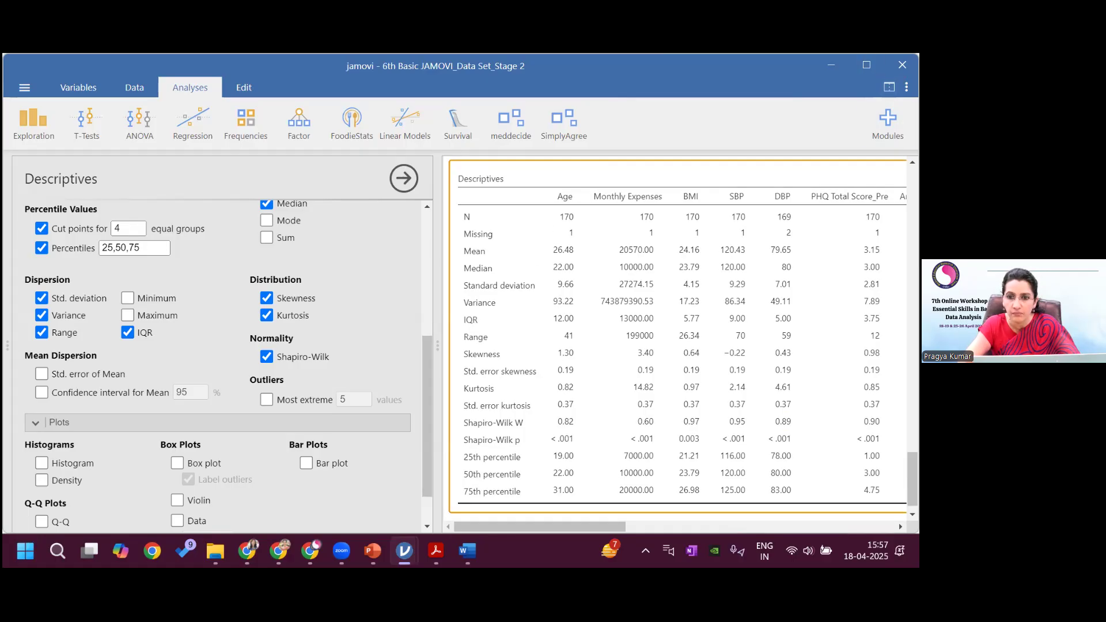
click(888, 124)
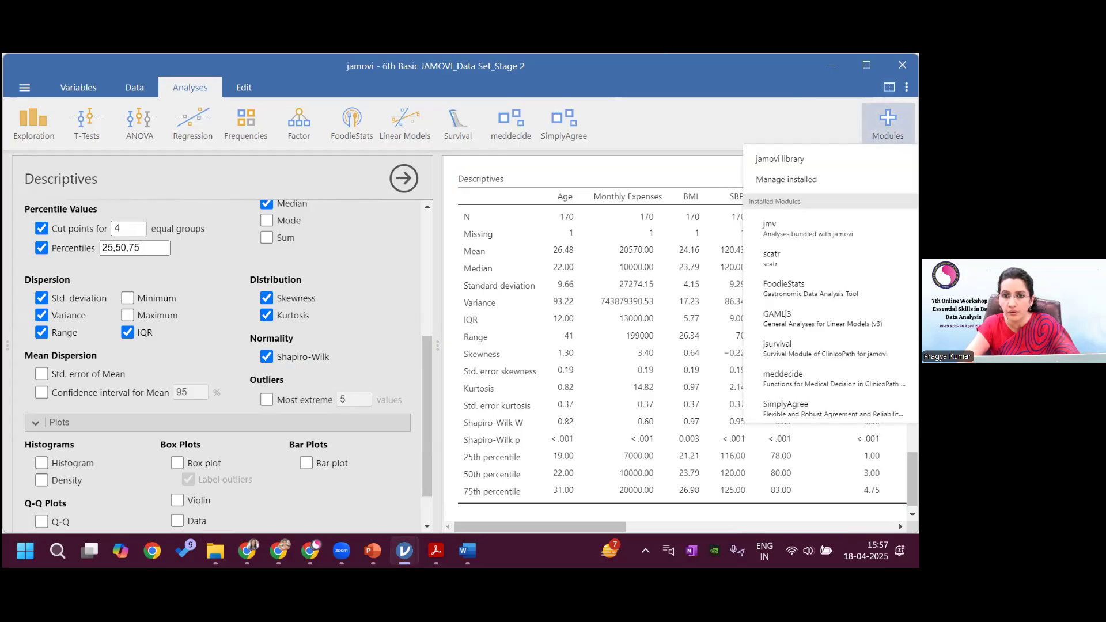
click(889, 87)
click(889, 87)
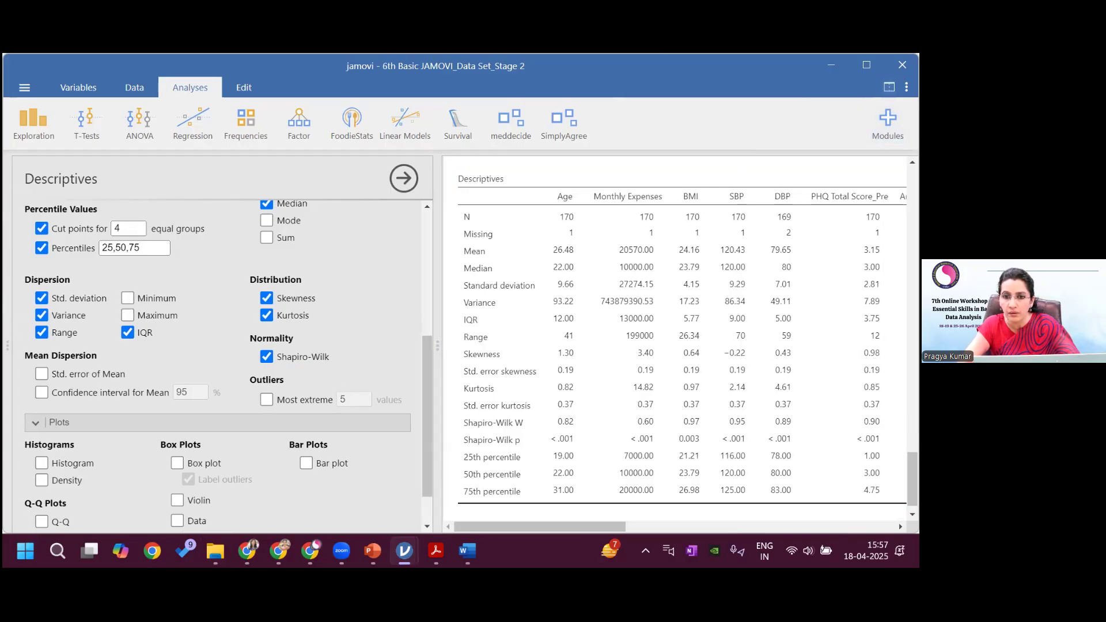
click(889, 87)
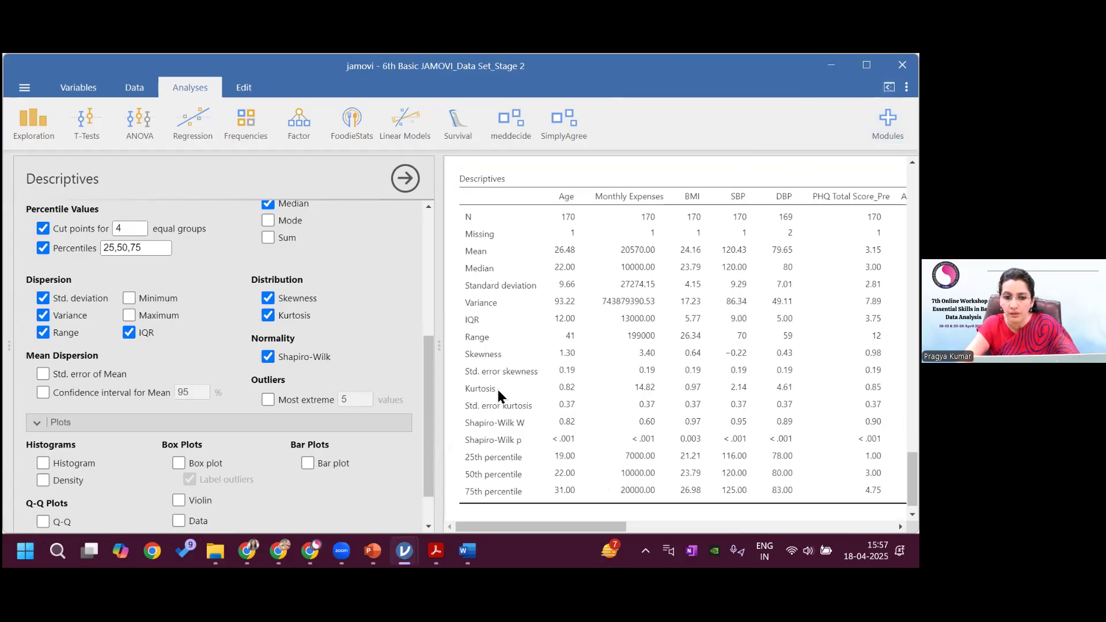
drag(441, 344, 197, 357)
drag(439, 340, 390, 340)
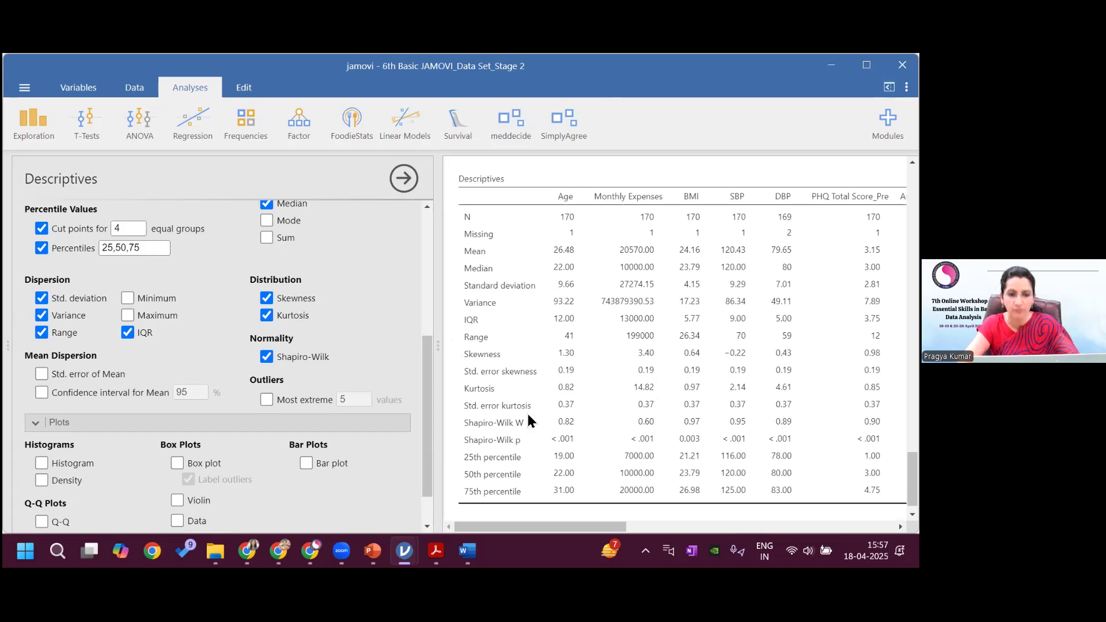
Close the Descriptives options and show the data spreadsheet beside the results.
click(403, 186)
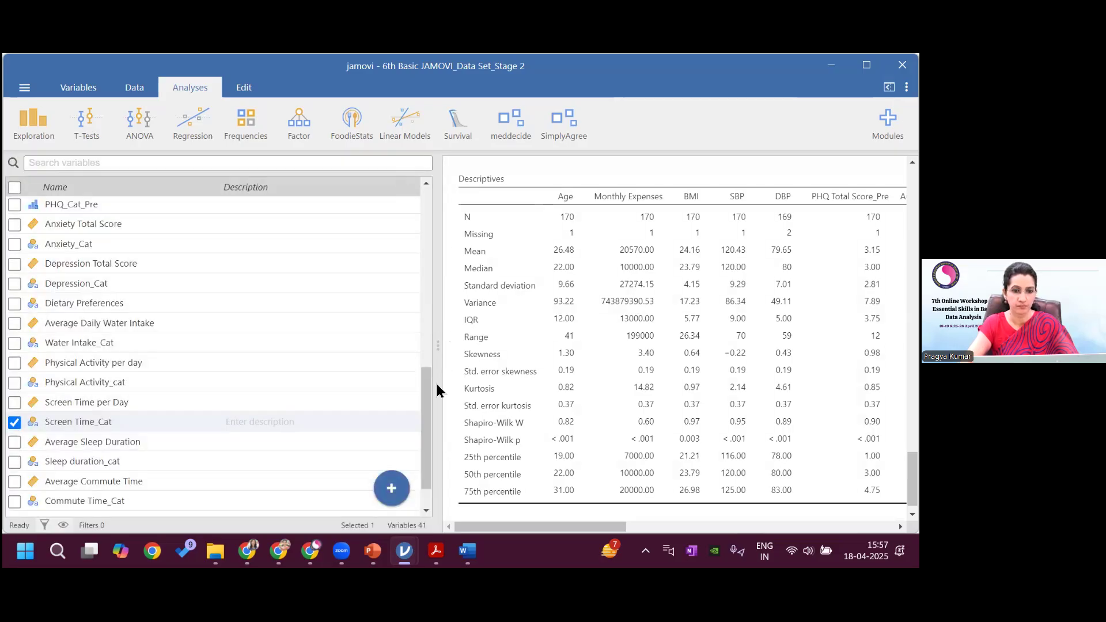
click(127, 88)
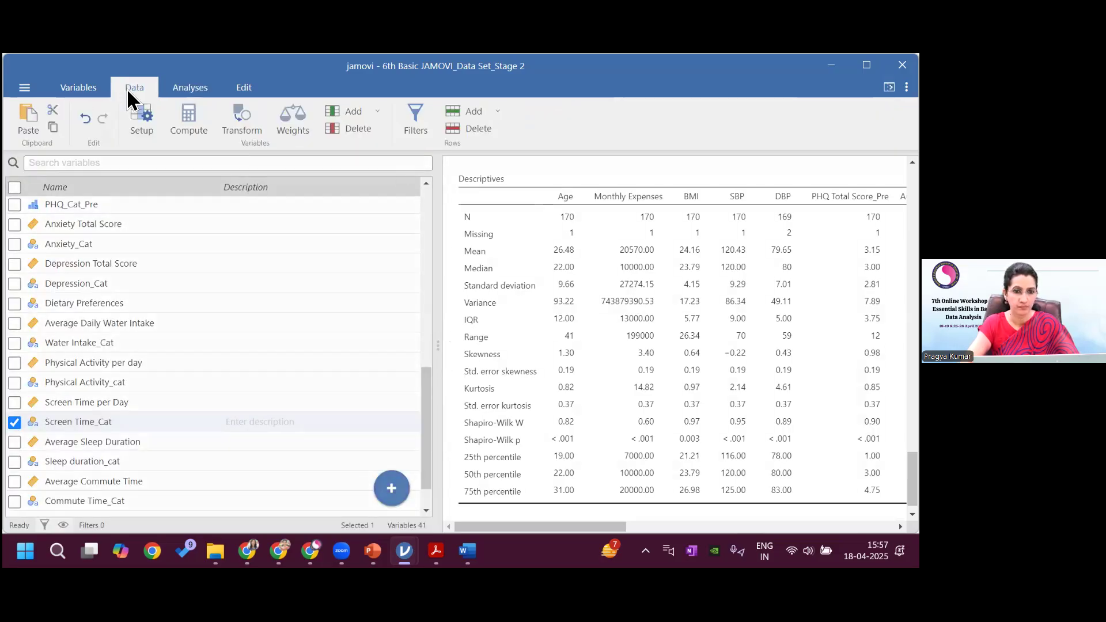
drag(438, 346, 914, 346)
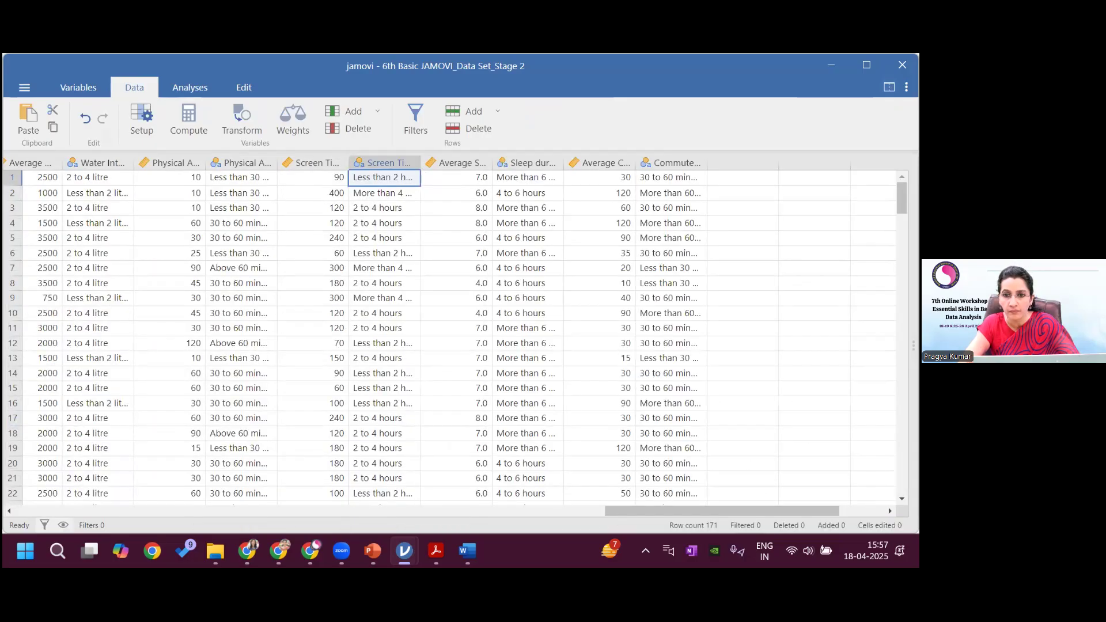
click(889, 87)
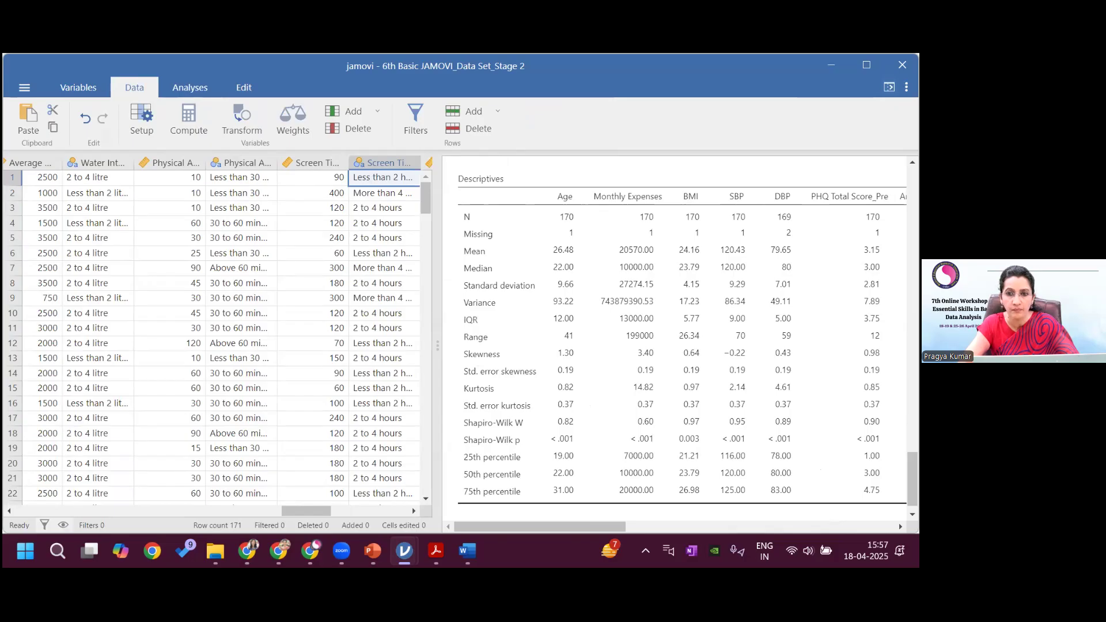
Hide the Descriptives options and widen the results area to show the table columns from Age through Average Daily Water Intake.
click(574, 271)
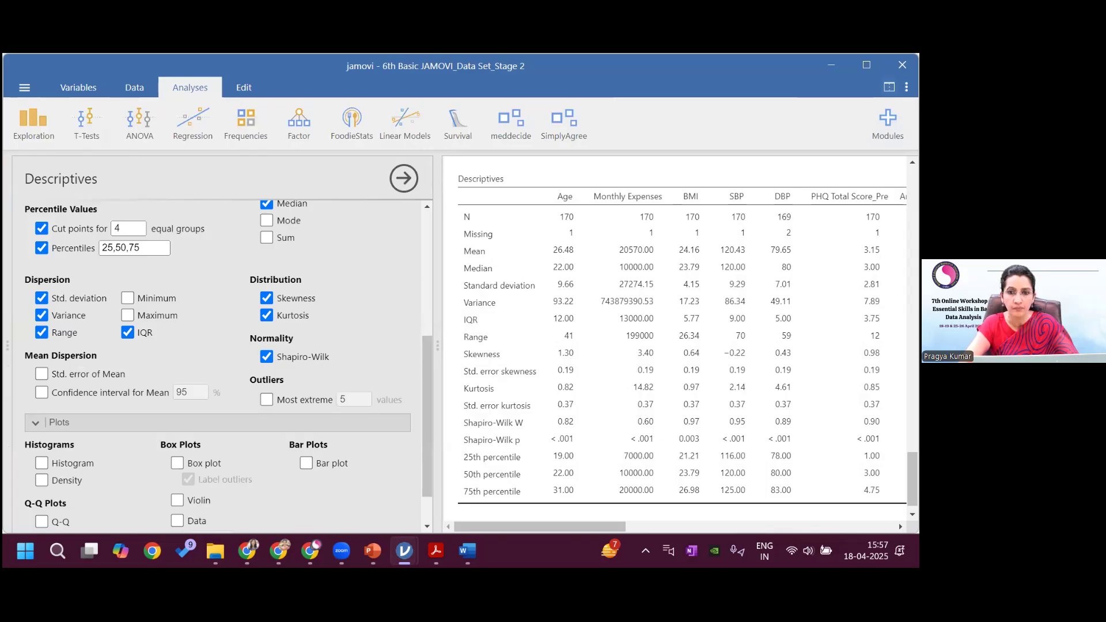
click(134, 88)
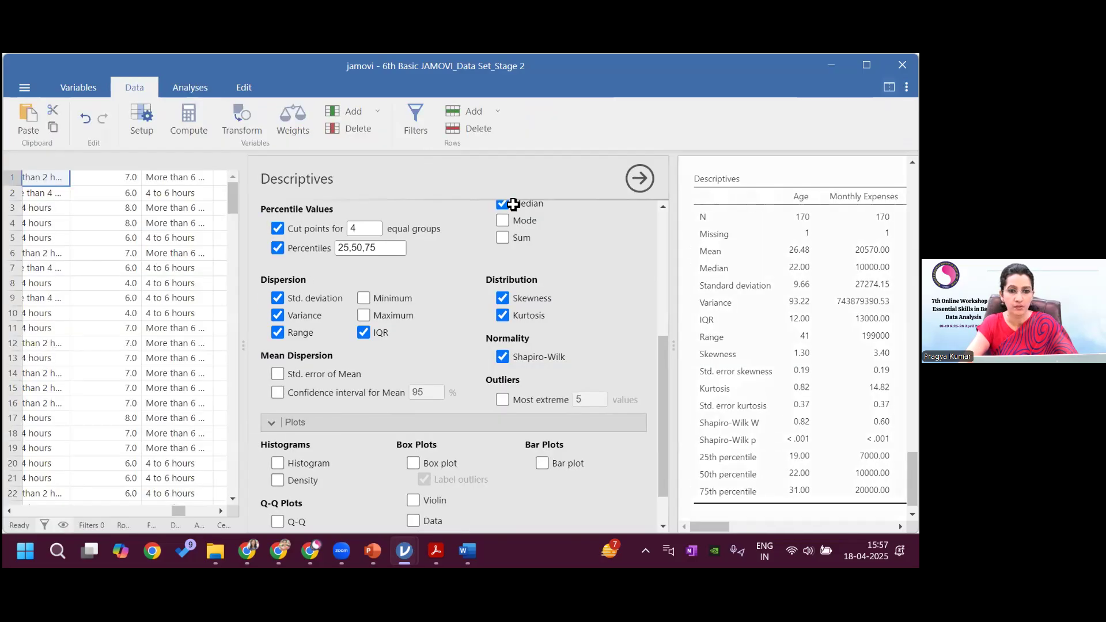
drag(913, 346, 151, 345)
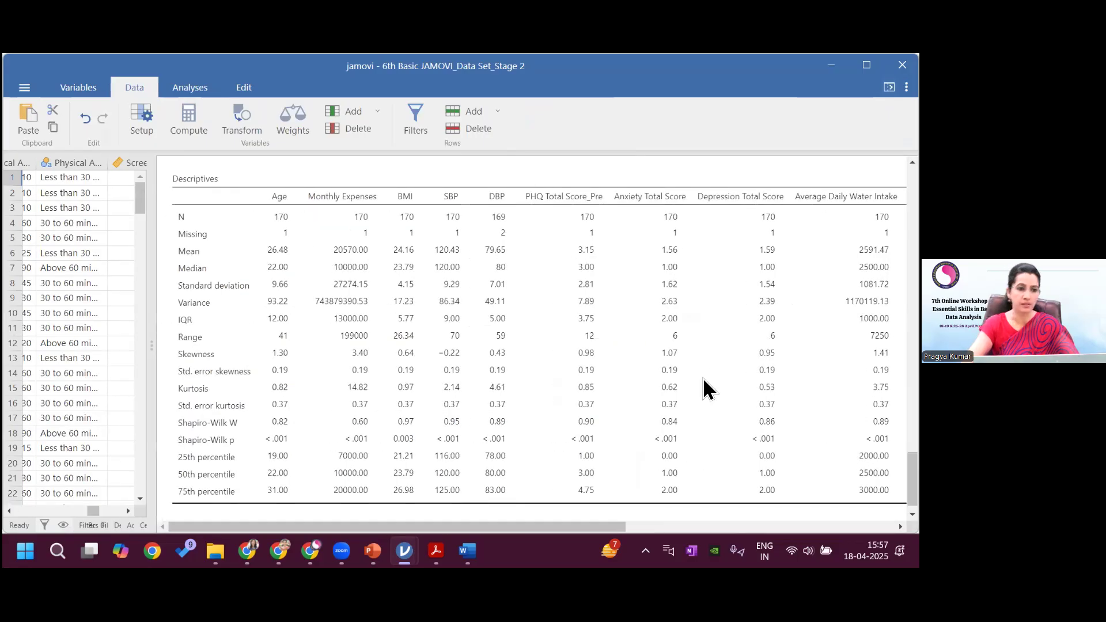
mouse_move(616, 529)
mouse_down()
mouse_move(634, 529)
mouse_move(614, 528)
mouse_up()
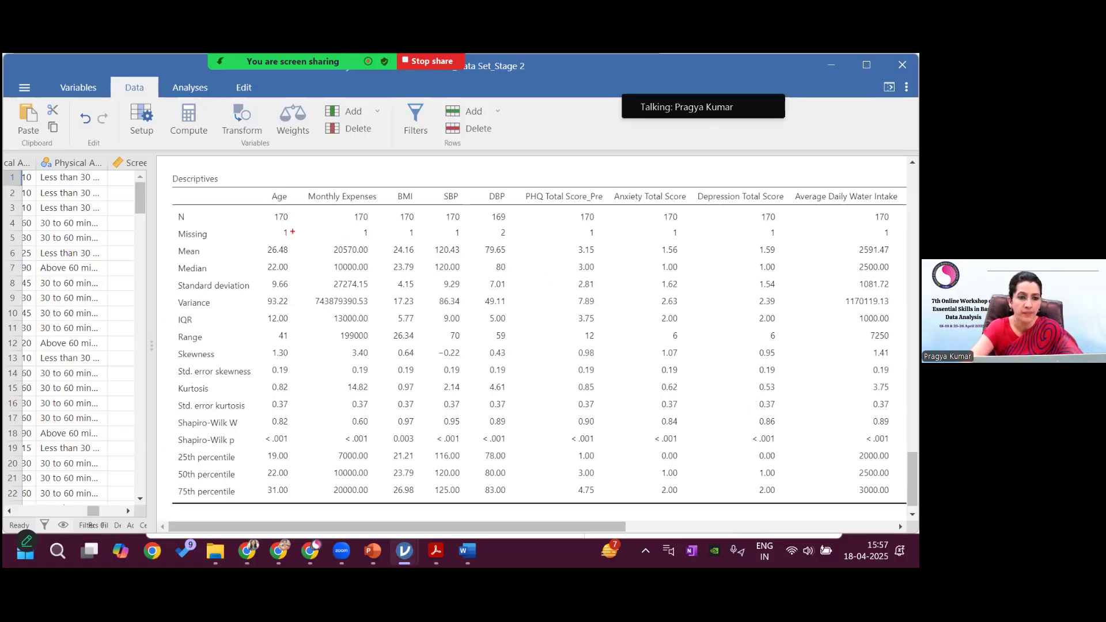
Mark Age's mean, median, standard deviation, variance, kurtosis, skewness and Shapiro-Wilk p with the annotation pen.
mouse_move(286, 243)
mouse_down()
mouse_move(263, 261)
mouse_move(289, 272)
mouse_move(280, 255)
mouse_move(288, 295)
mouse_up()
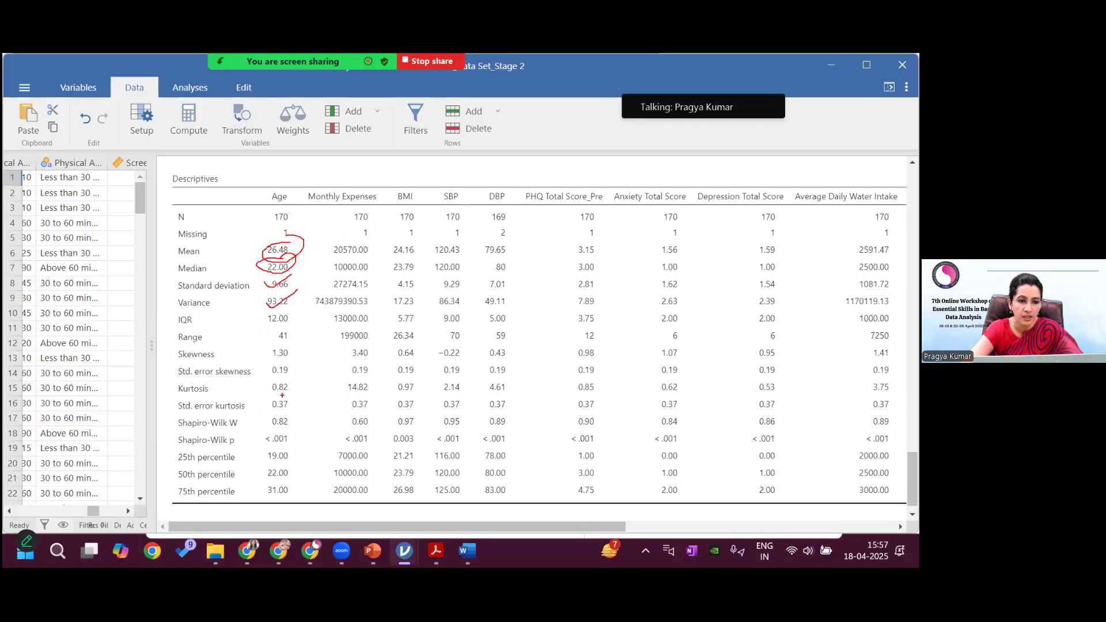
mouse_move(285, 382)
mouse_down()
mouse_move(263, 387)
mouse_move(281, 398)
mouse_up()
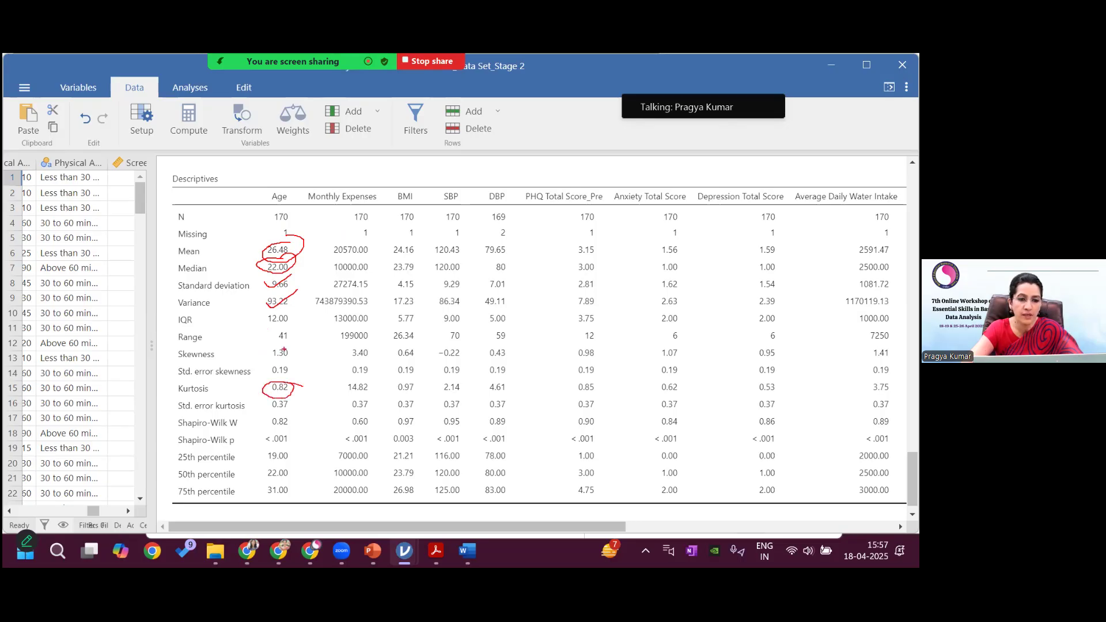
mouse_move(288, 341)
mouse_down()
mouse_move(270, 361)
mouse_move(293, 362)
mouse_move(283, 342)
mouse_up()
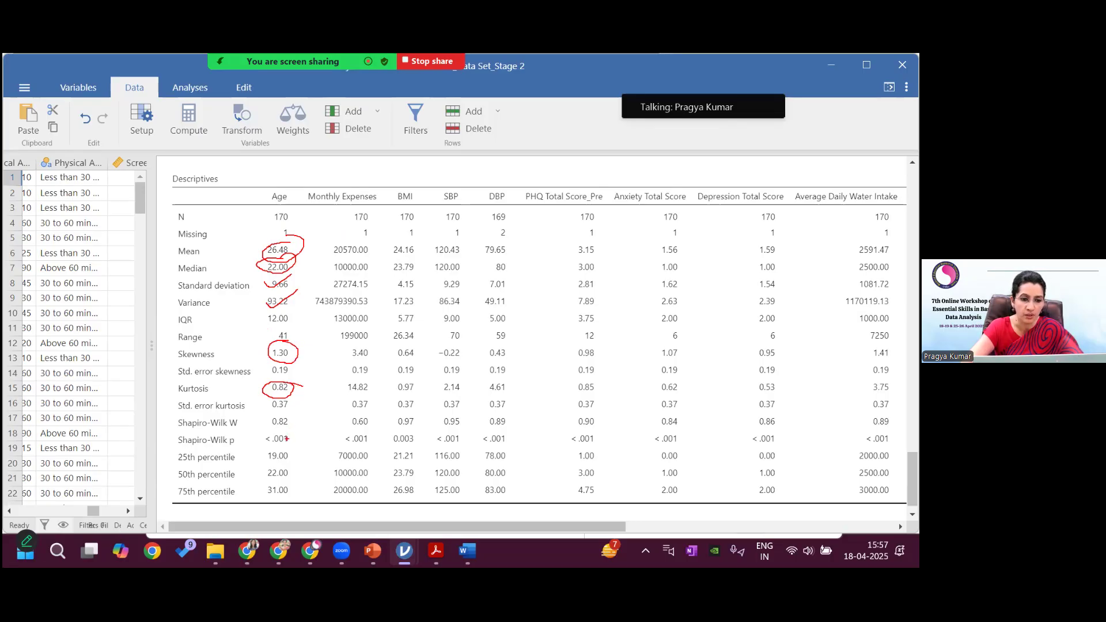
mouse_move(295, 447)
mouse_down()
mouse_move(262, 450)
mouse_move(251, 483)
mouse_move(273, 503)
mouse_move(293, 465)
mouse_move(282, 448)
mouse_up()
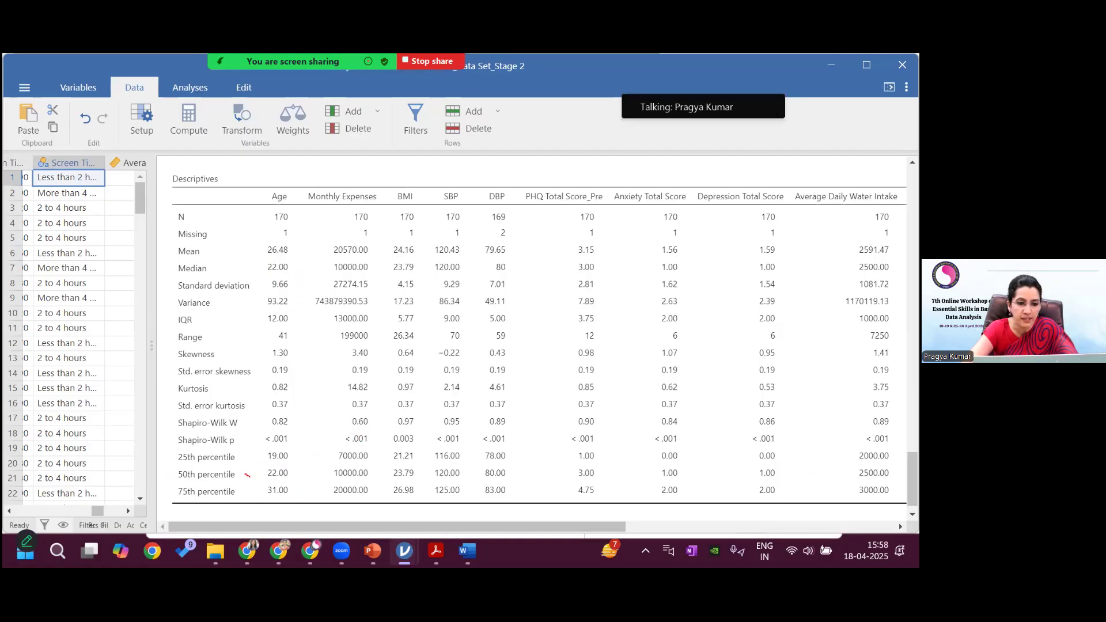
Annotate Age's 50th percentile, the Median row label and Age's 75th percentile in the Descriptives table.
drag(263, 469, 275, 459)
mouse_move(173, 261)
mouse_down()
mouse_move(219, 262)
mouse_move(203, 277)
mouse_move(217, 262)
mouse_up()
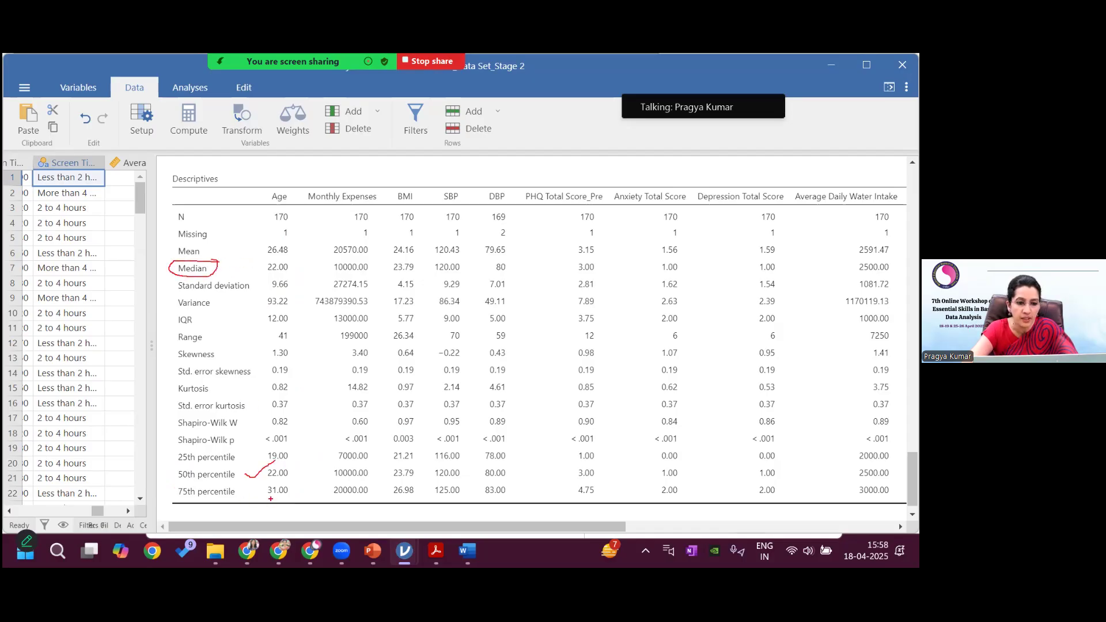
mouse_move(275, 497)
mouse_down()
mouse_move(292, 498)
mouse_move(297, 486)
mouse_move(270, 481)
mouse_up()
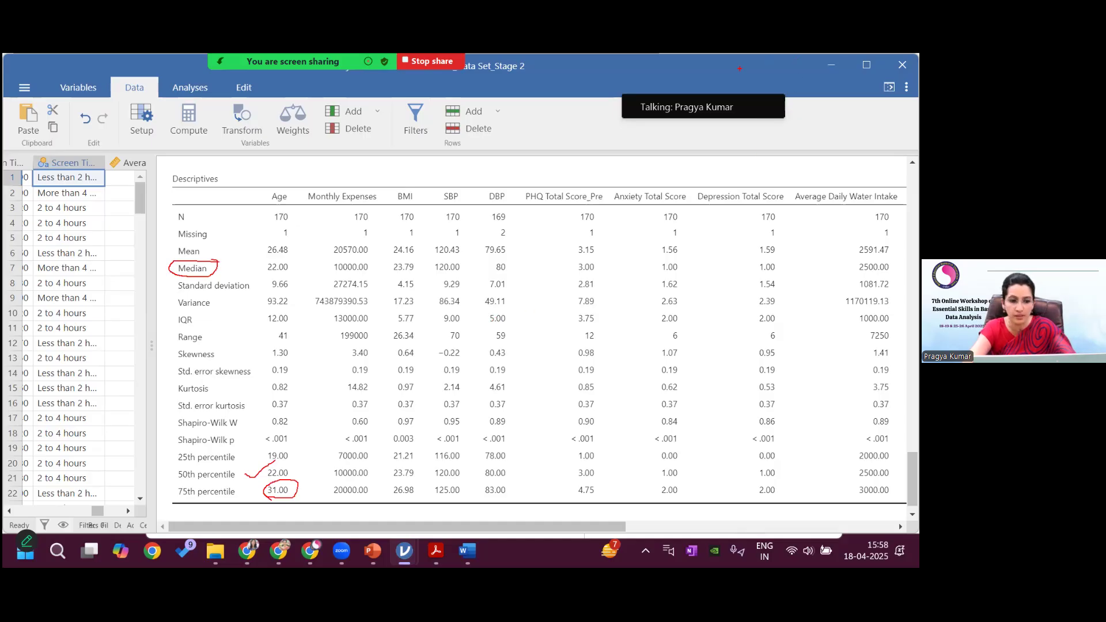
click(799, 78)
Rebalance the data and results areas, reopen the Descriptives options and lay out the table with variables across rows.
drag(151, 346, 914, 345)
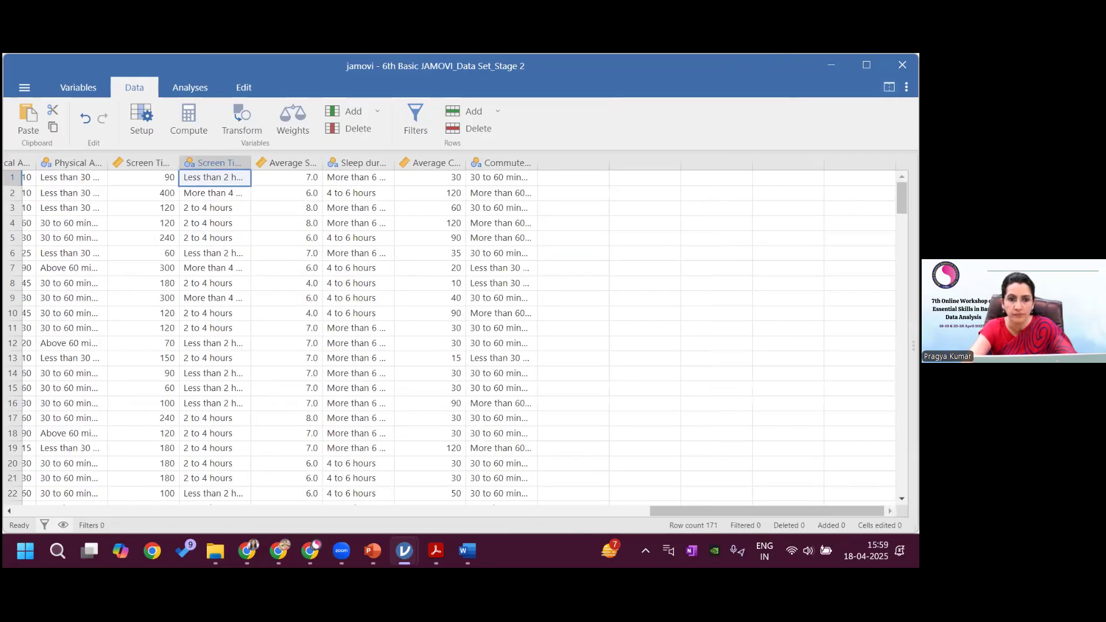
click(890, 87)
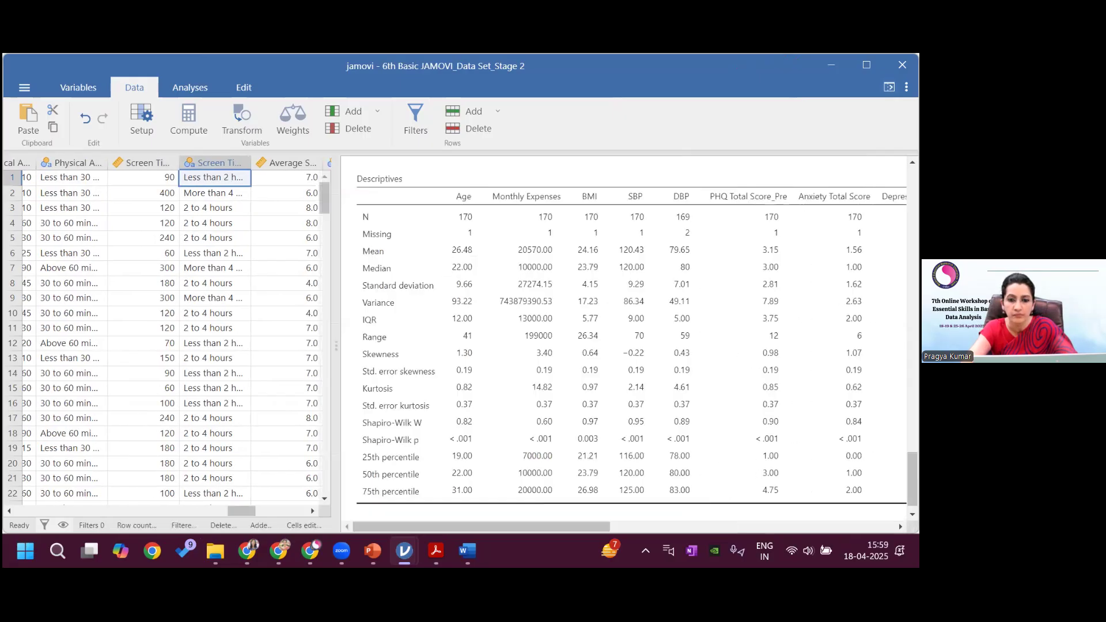
drag(161, 353, 483, 345)
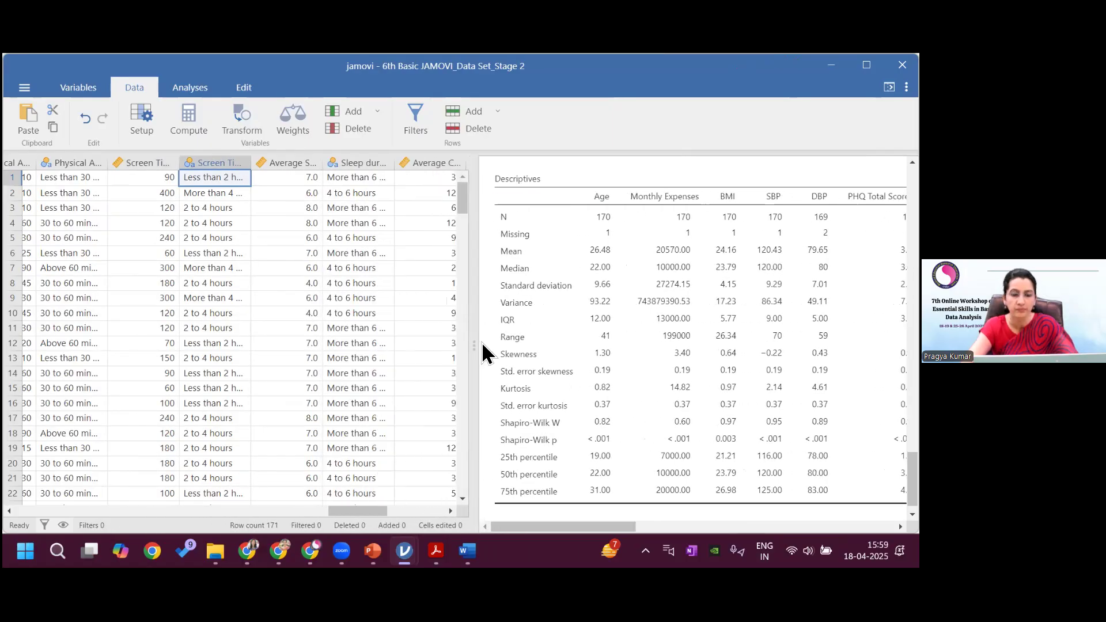
click(628, 358)
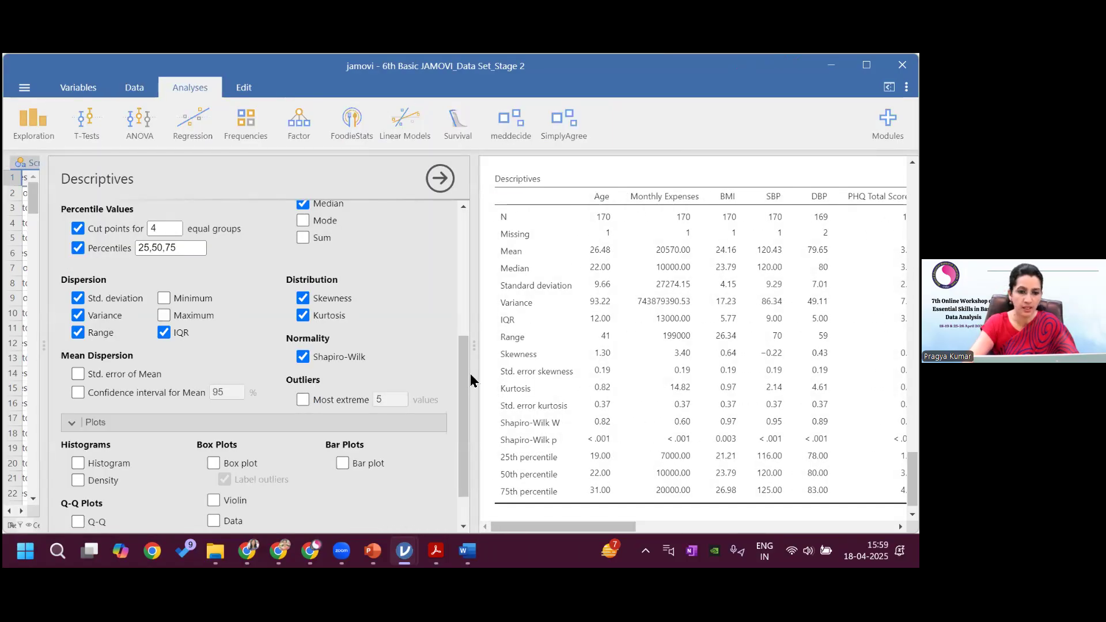
drag(463, 381, 457, 254)
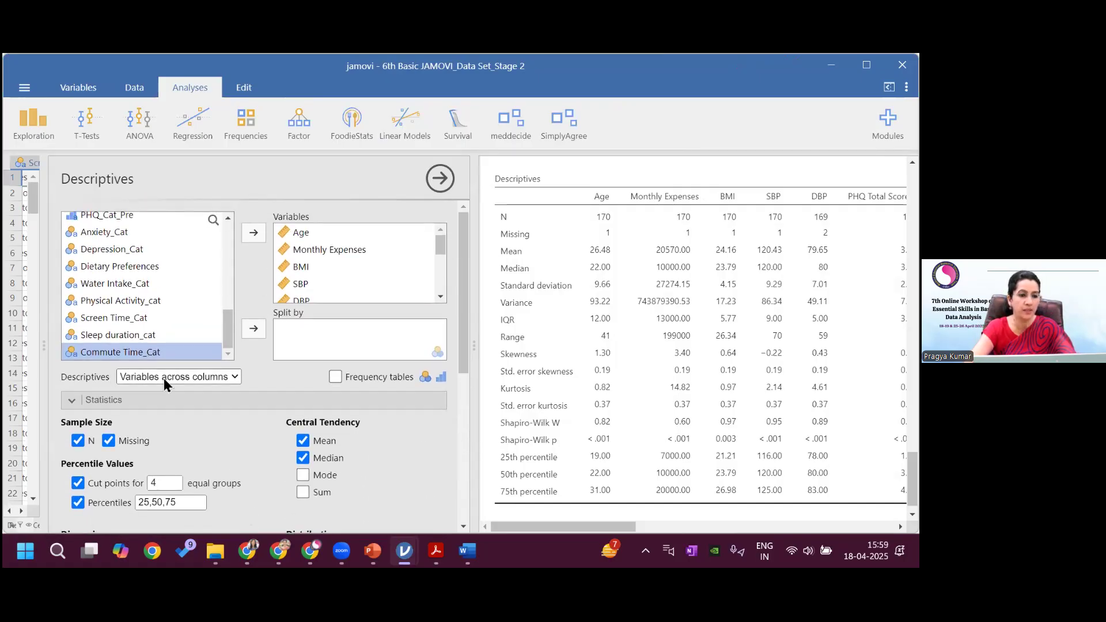
click(235, 376)
click(213, 400)
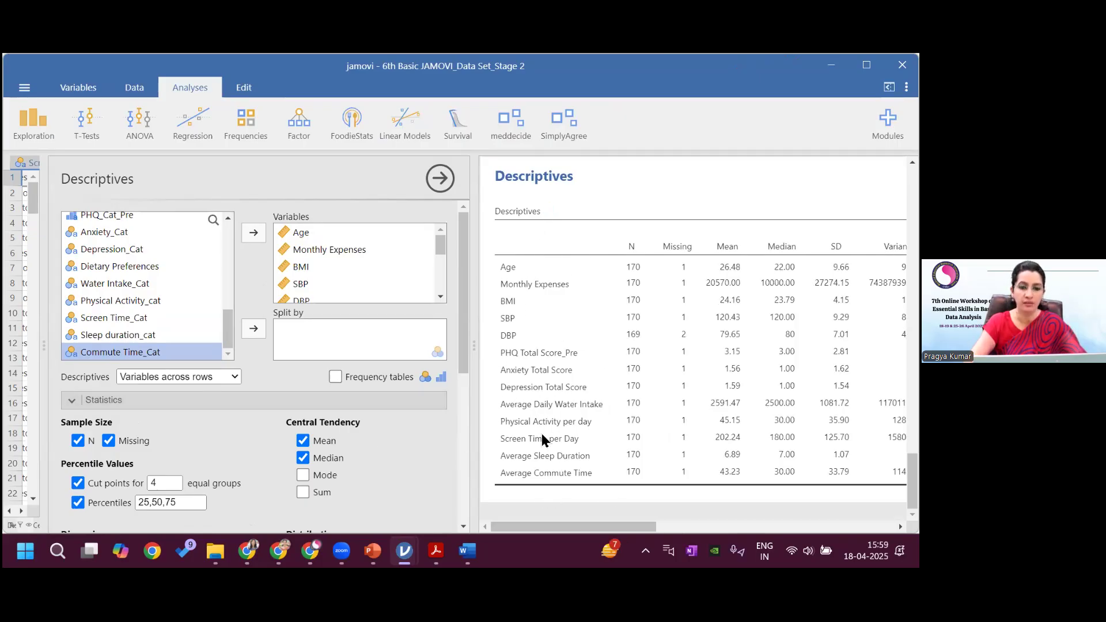
Bring the distribution columns into view and circle the skewness values of Monthly Expenses and Physical Activity per day.
mouse_move(581, 530)
mouse_down()
mouse_move(615, 529)
mouse_move(576, 526)
mouse_up()
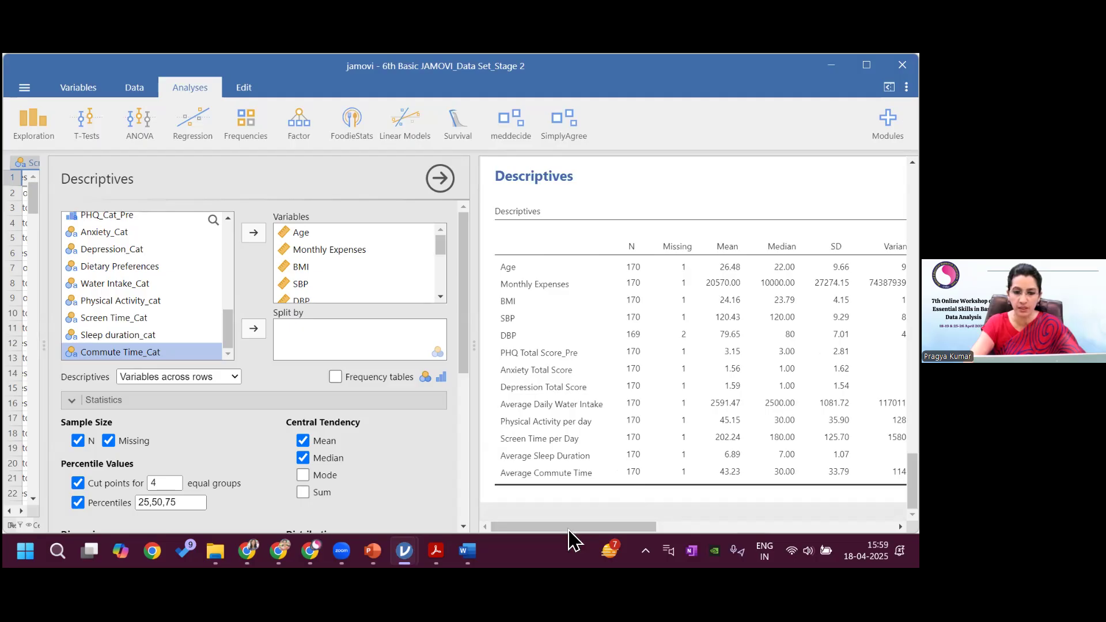
drag(475, 345, 386, 341)
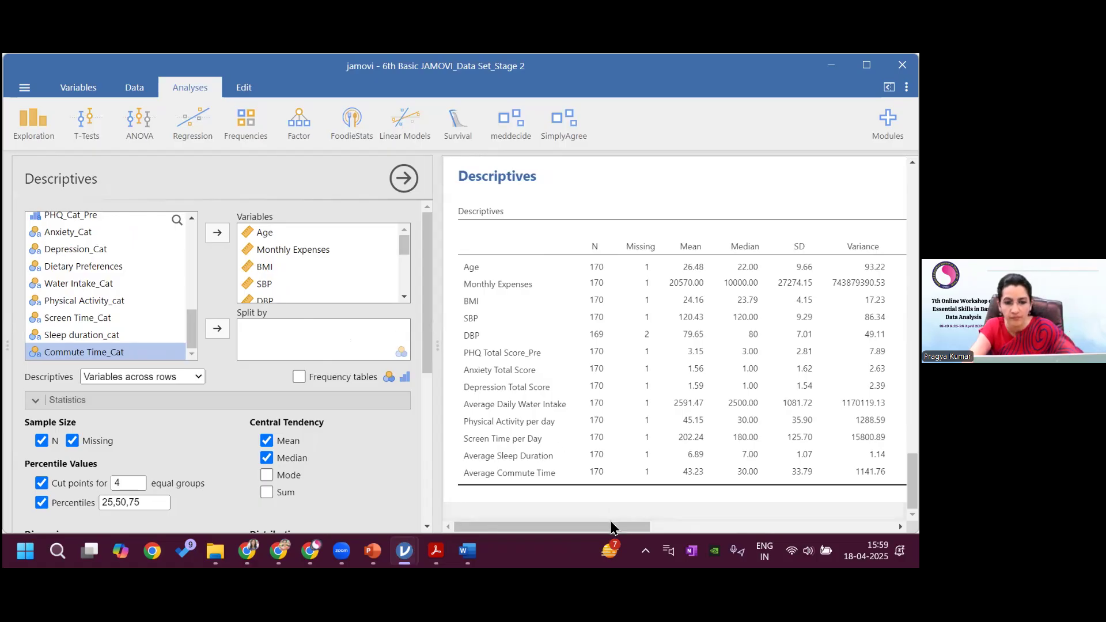
drag(616, 528, 788, 526)
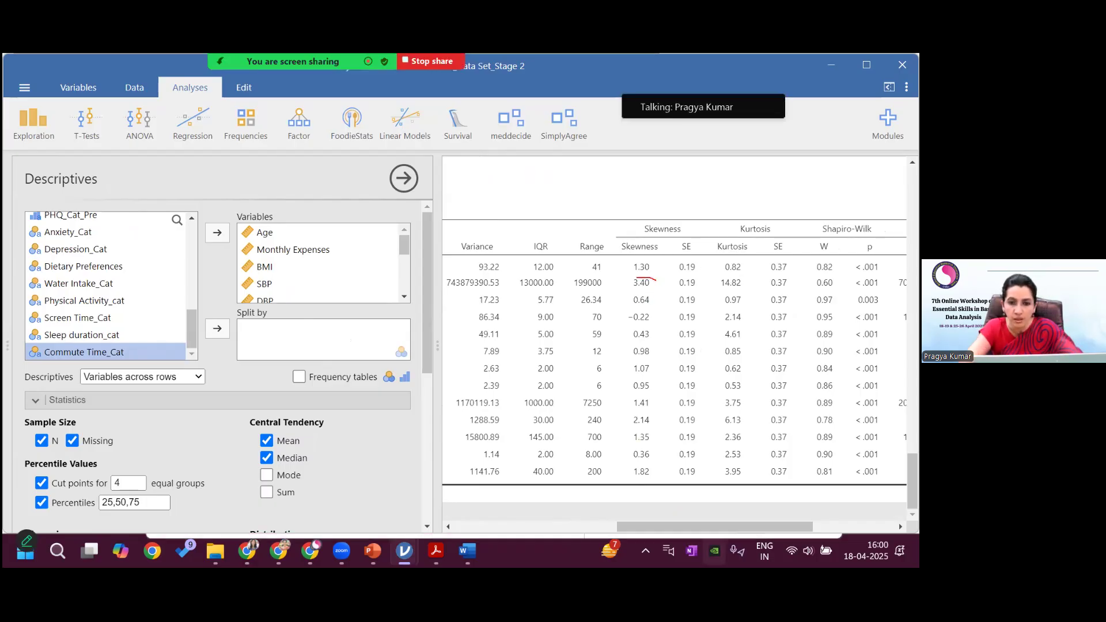
drag(632, 279, 659, 282)
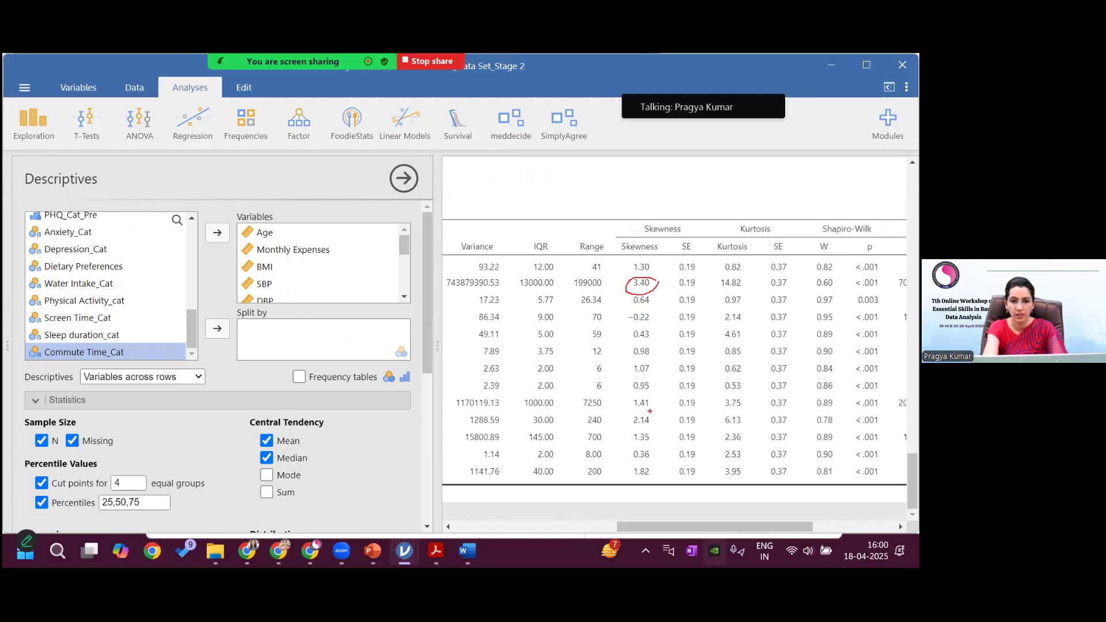
mouse_move(628, 415)
mouse_down()
mouse_move(646, 431)
mouse_move(653, 415)
mouse_up()
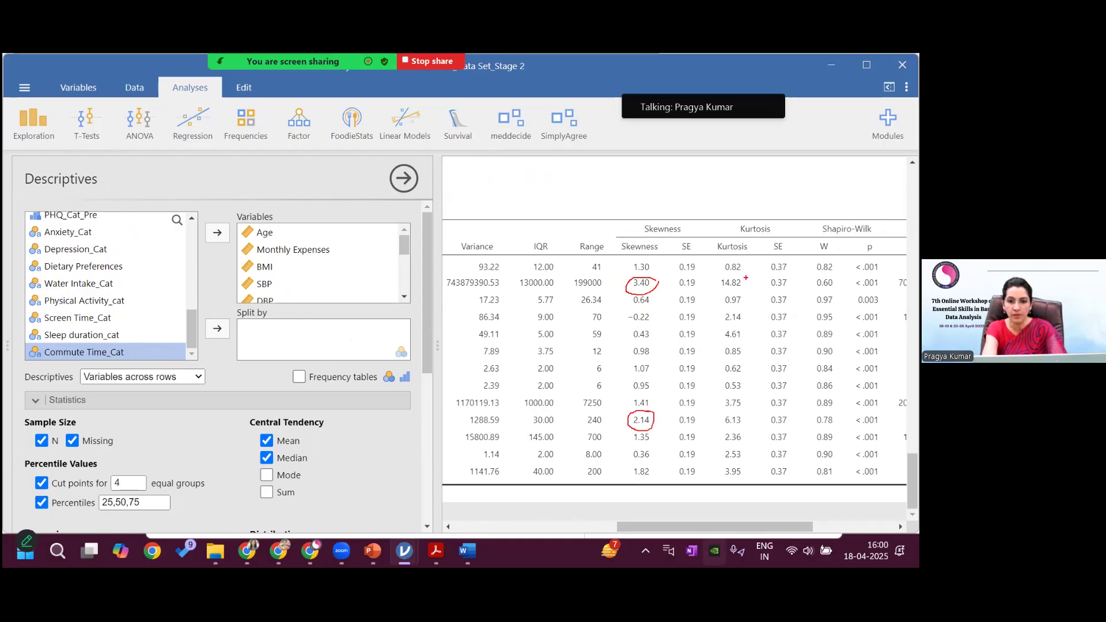
Circle the kurtosis values of Monthly Expenses, Physical Activity per day and Average Sleep Duration, and return to the table's first columns.
mouse_move(728, 268)
mouse_down()
mouse_move(714, 285)
mouse_move(745, 290)
mouse_up()
mouse_move(735, 412)
mouse_down()
mouse_move(724, 429)
mouse_move(750, 458)
mouse_up()
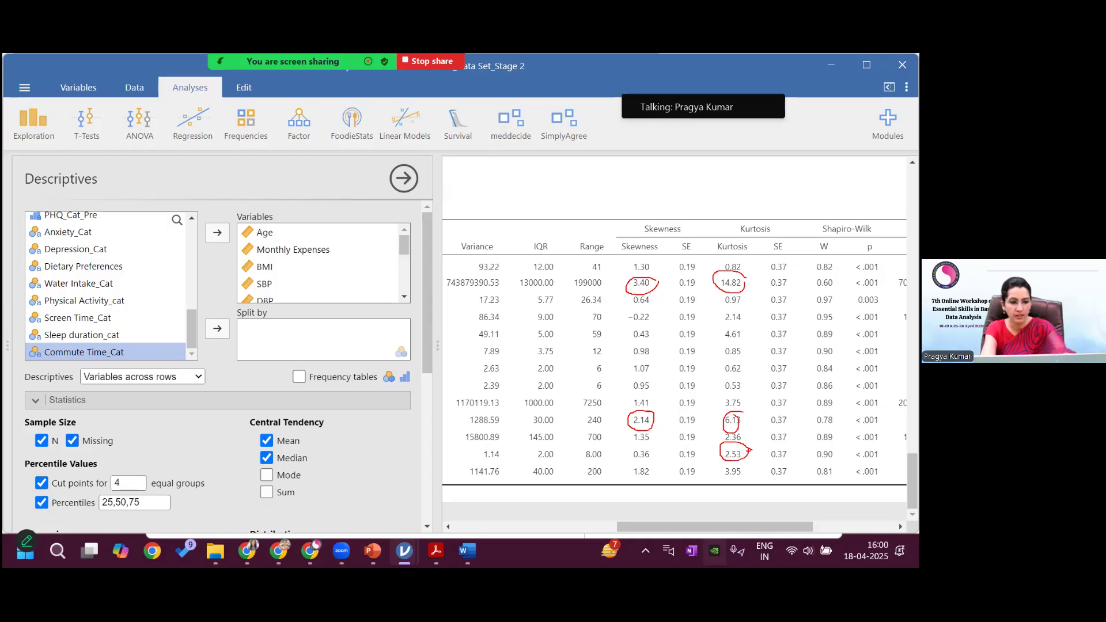
click(900, 526)
drag(737, 527, 503, 523)
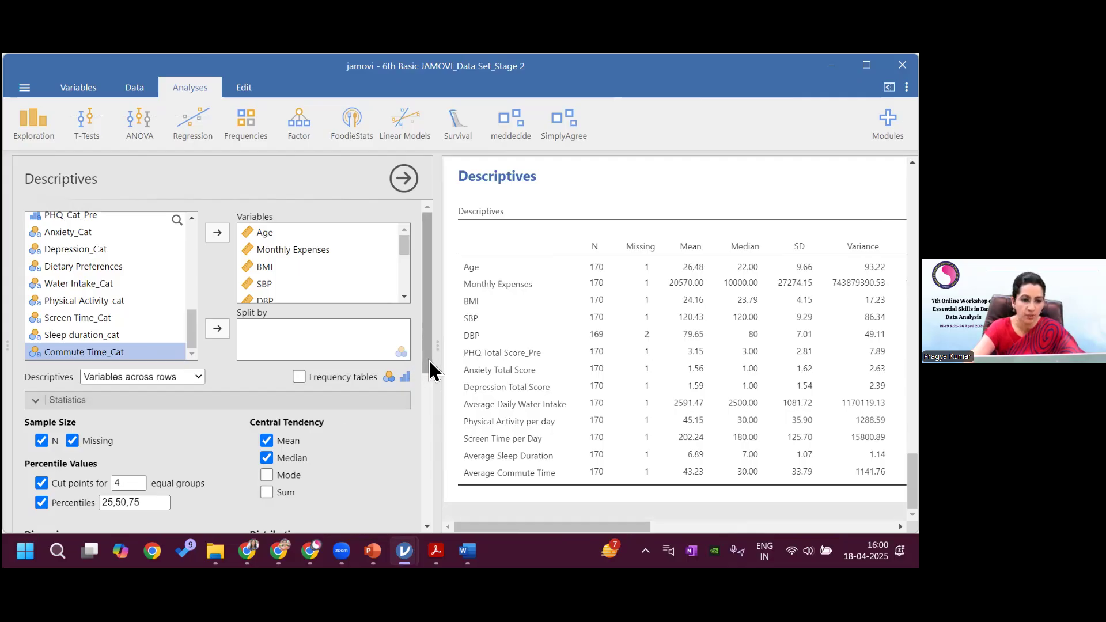
Add histograms with density curves, Q-Q plots and box plots with labelled outliers to the Descriptives analysis.
drag(432, 358, 432, 415)
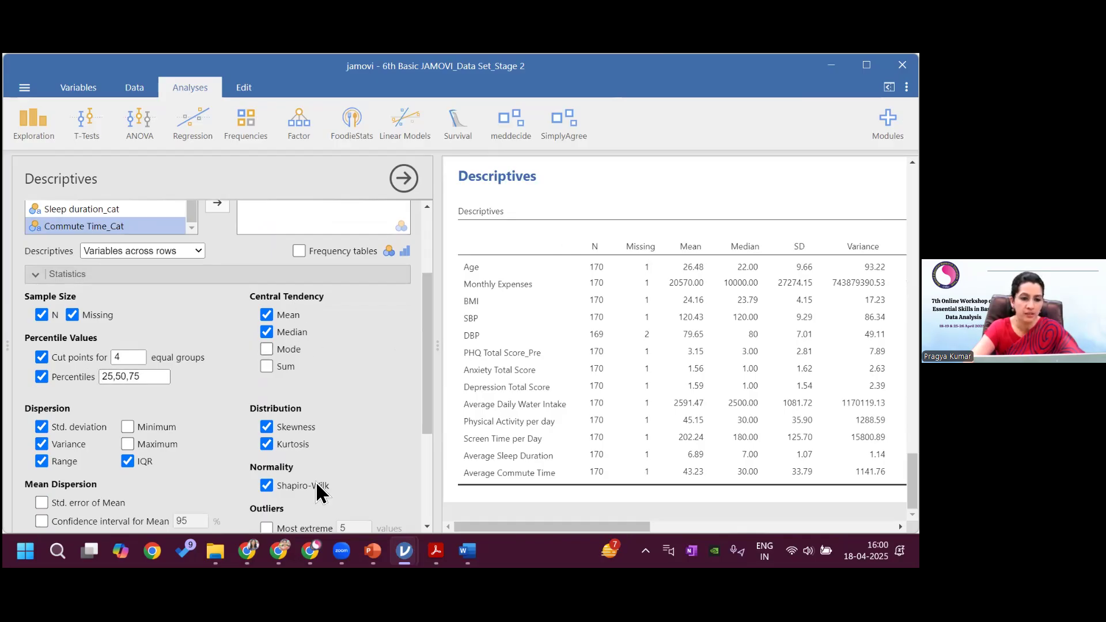
drag(432, 428, 432, 514)
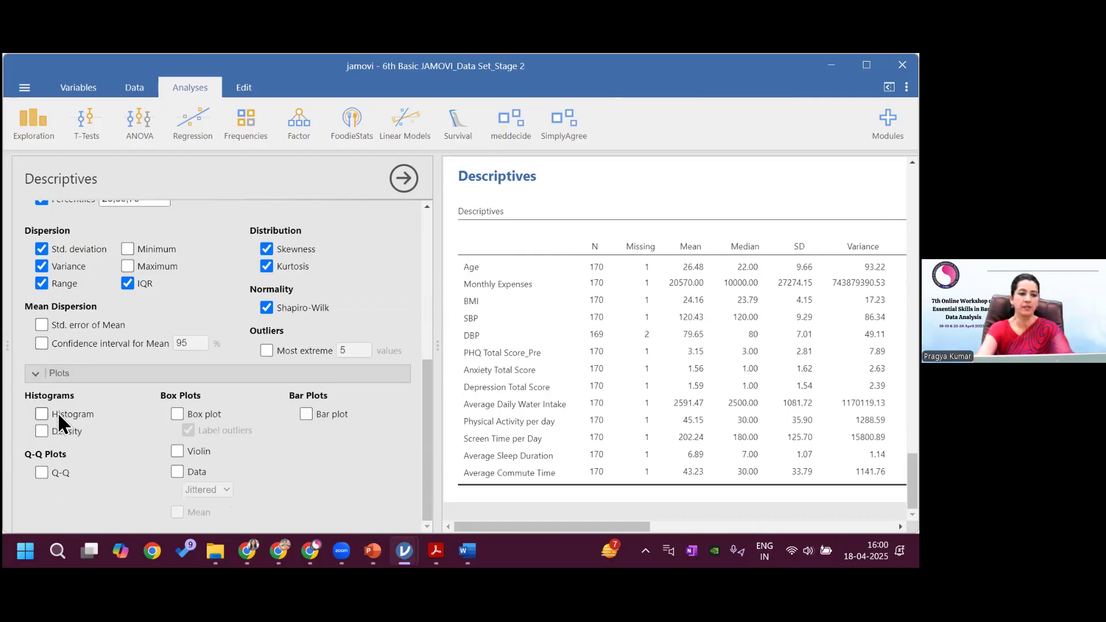
click(43, 414)
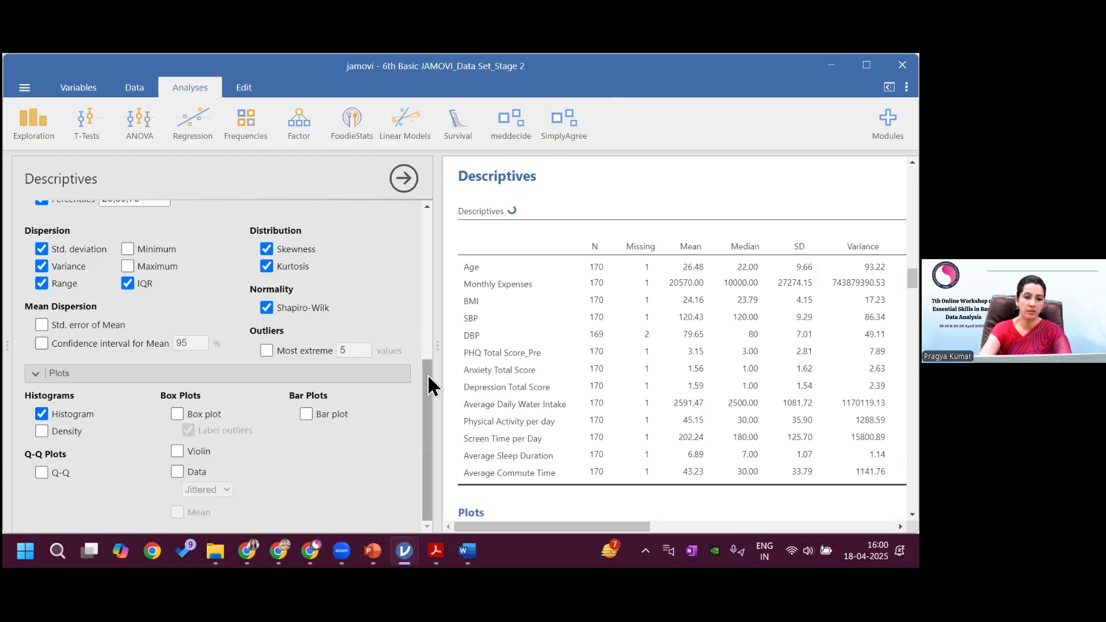
click(41, 432)
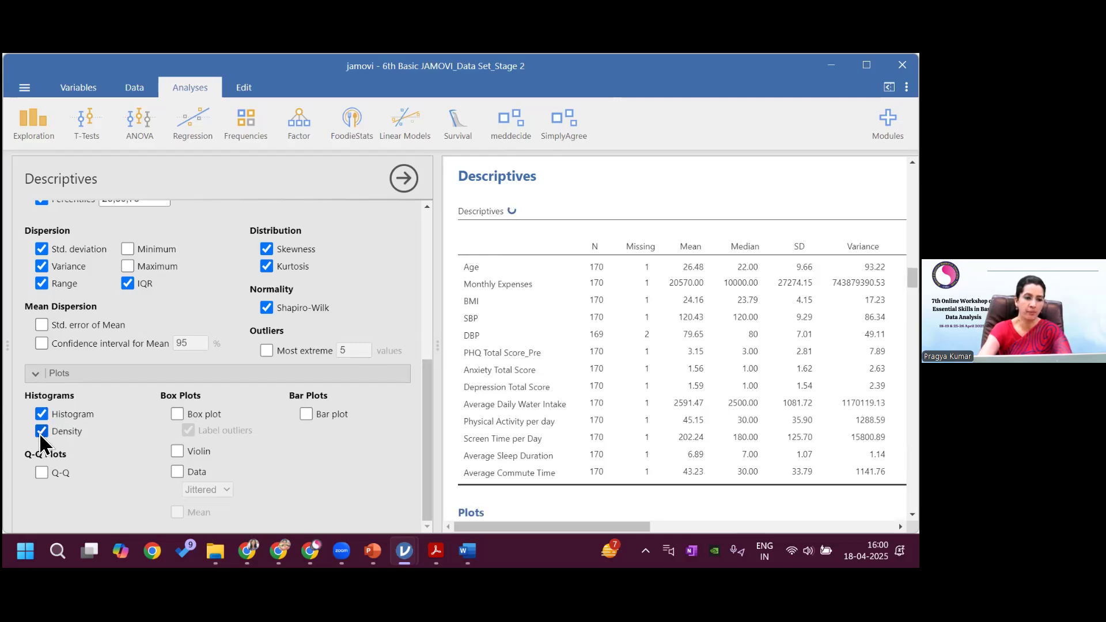
click(40, 475)
click(178, 416)
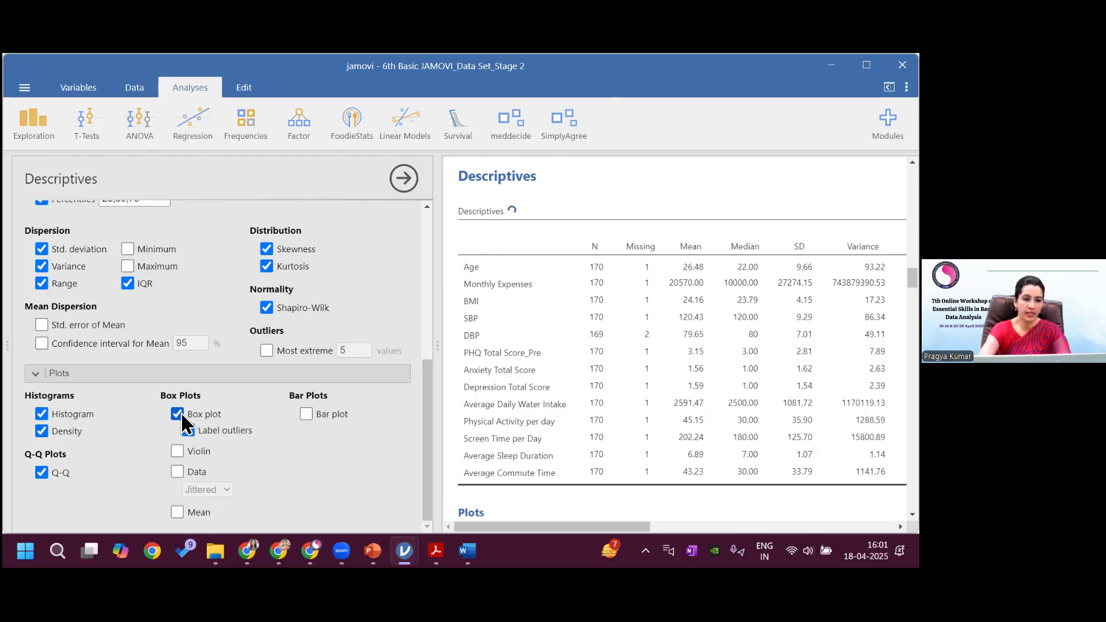
click(223, 432)
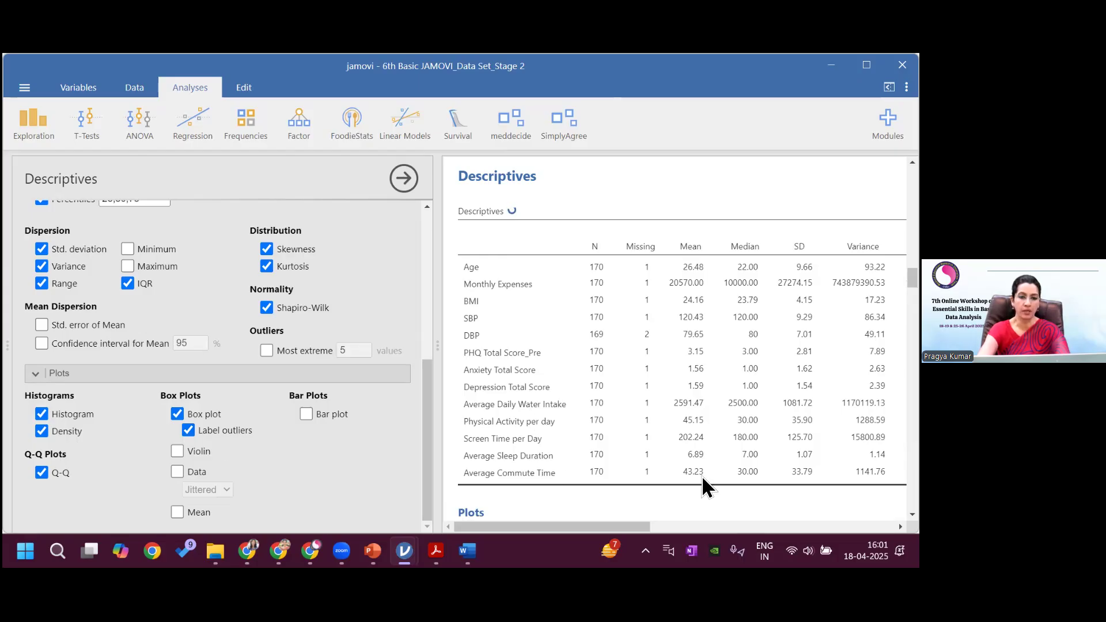
Review the Descriptives table and Age histogram, and draw an arrow along the histogram's tail toward the higher ages.
drag(913, 278, 913, 301)
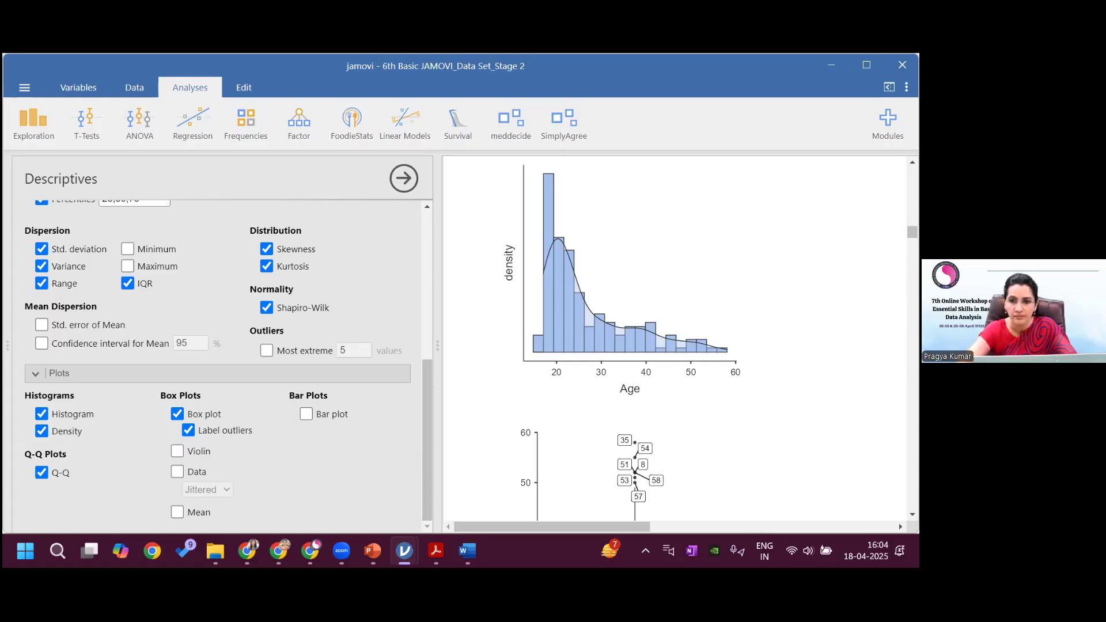
scroll(675, 340, up, 5)
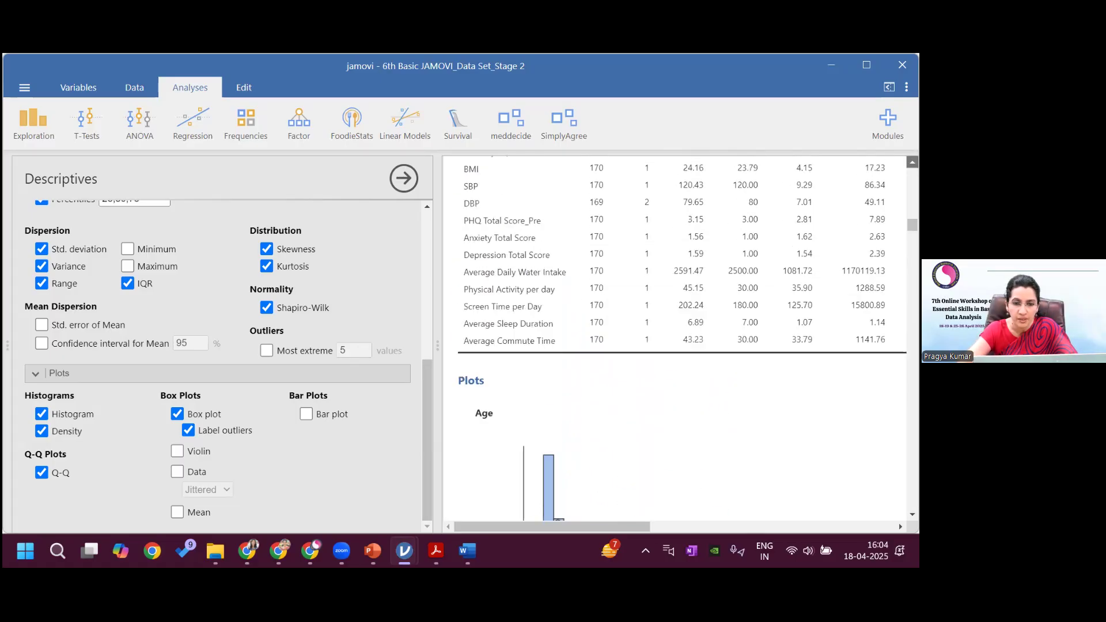
scroll(674, 340, up, 2)
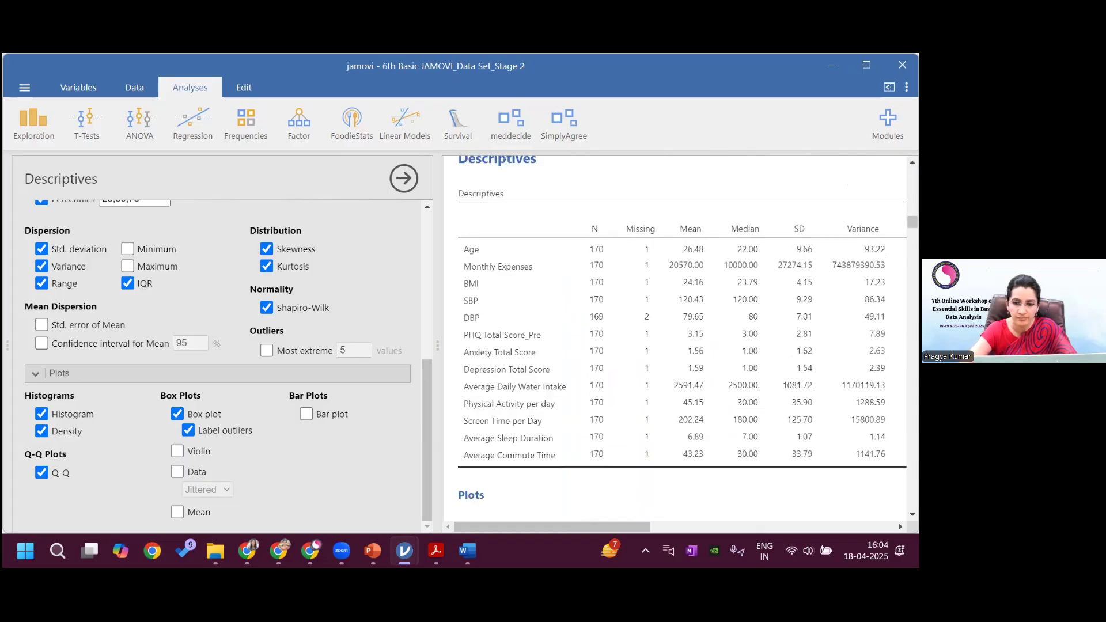
scroll(673, 475, down, 5)
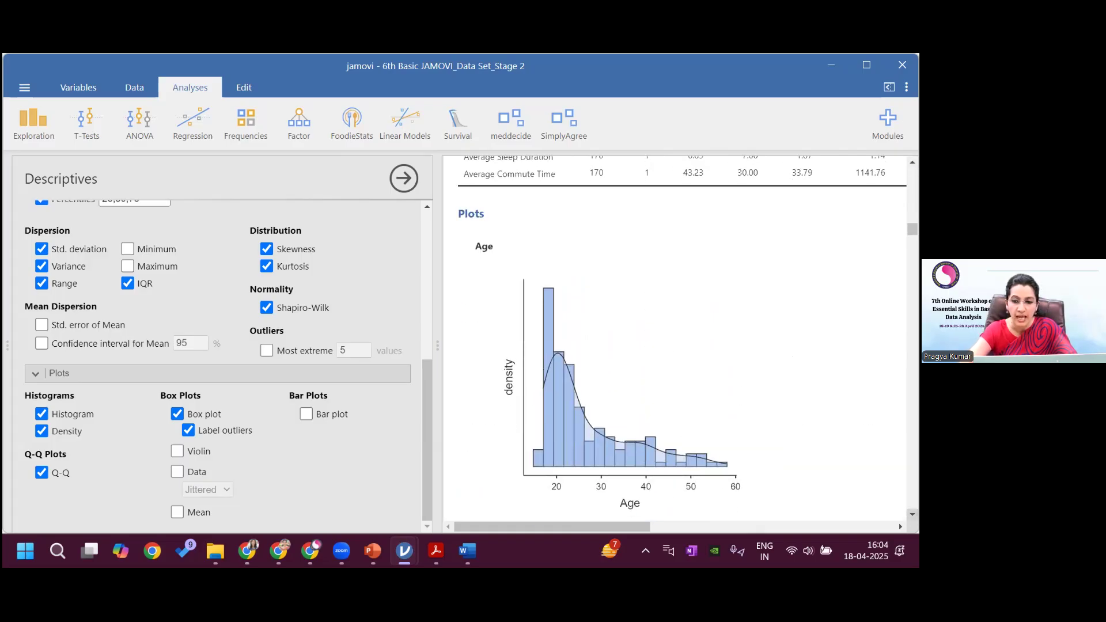
scroll(899, 524, down, 2)
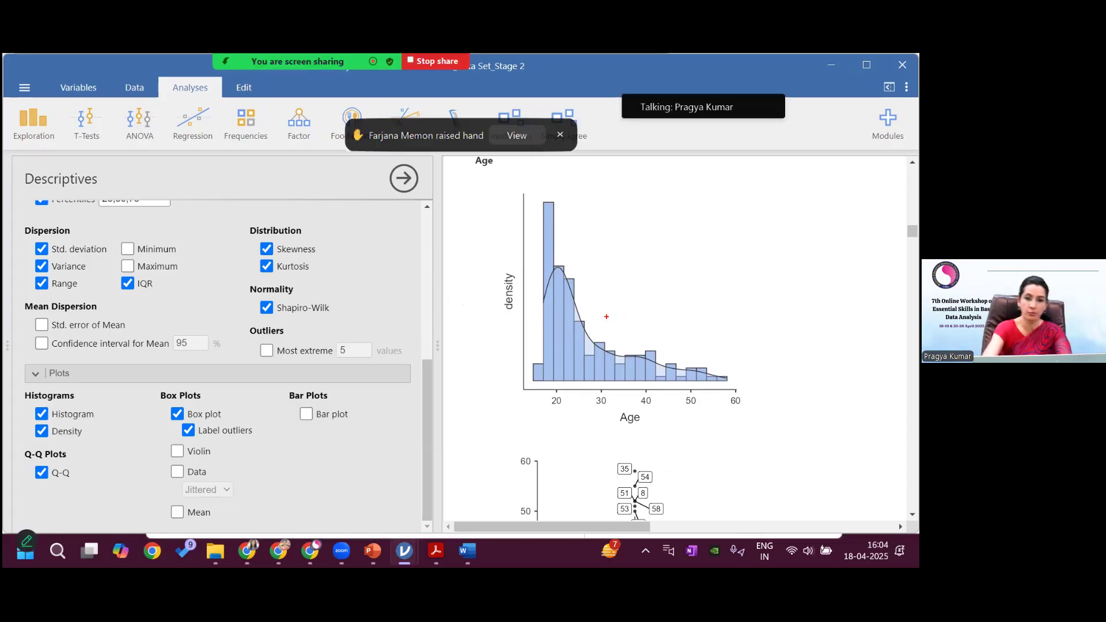
mouse_move(605, 317)
mouse_down()
mouse_move(655, 342)
mouse_move(760, 366)
mouse_up()
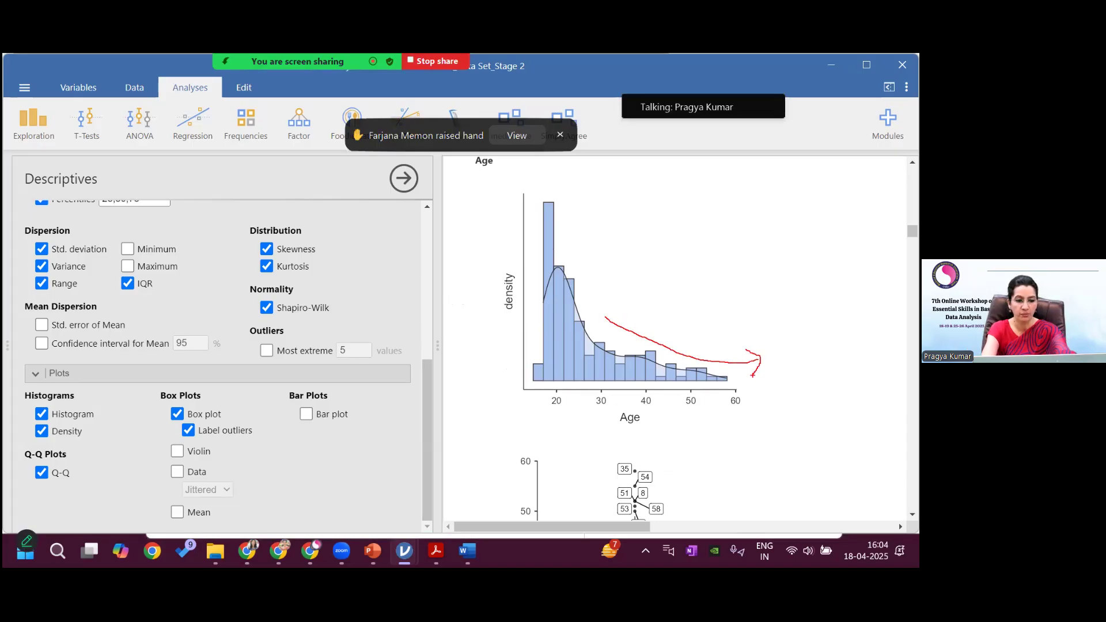
Circle the labelled outliers on the Age box plot and mark its median level and the box's quartile edges.
scroll(674, 340, down, 4)
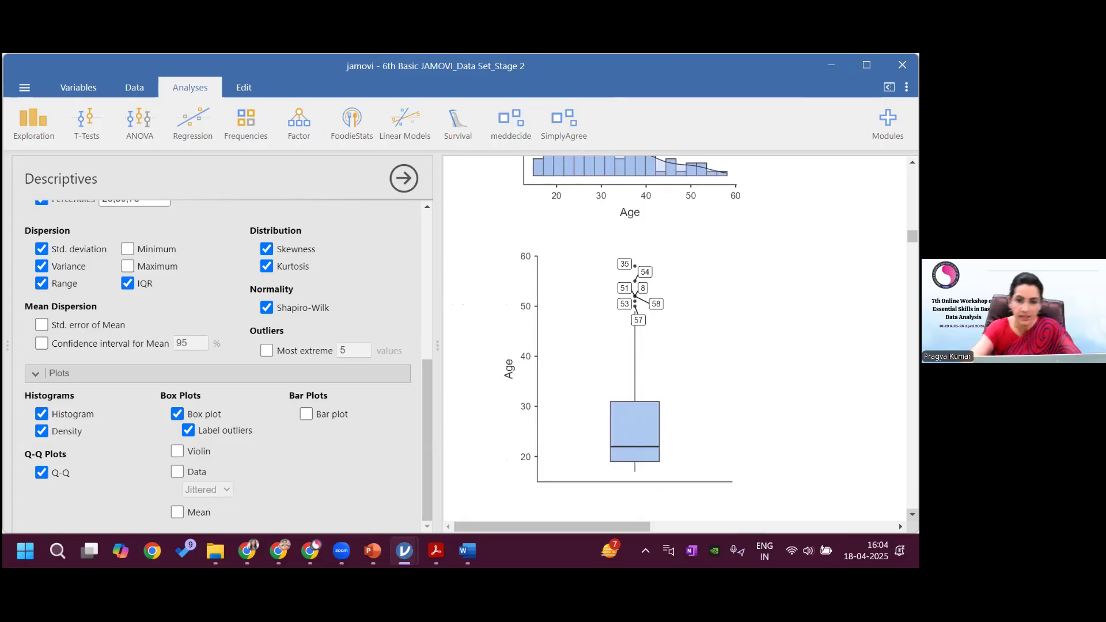
mouse_move(653, 241)
mouse_down()
mouse_move(636, 240)
mouse_move(610, 302)
mouse_move(616, 314)
mouse_move(672, 323)
mouse_move(653, 242)
mouse_up()
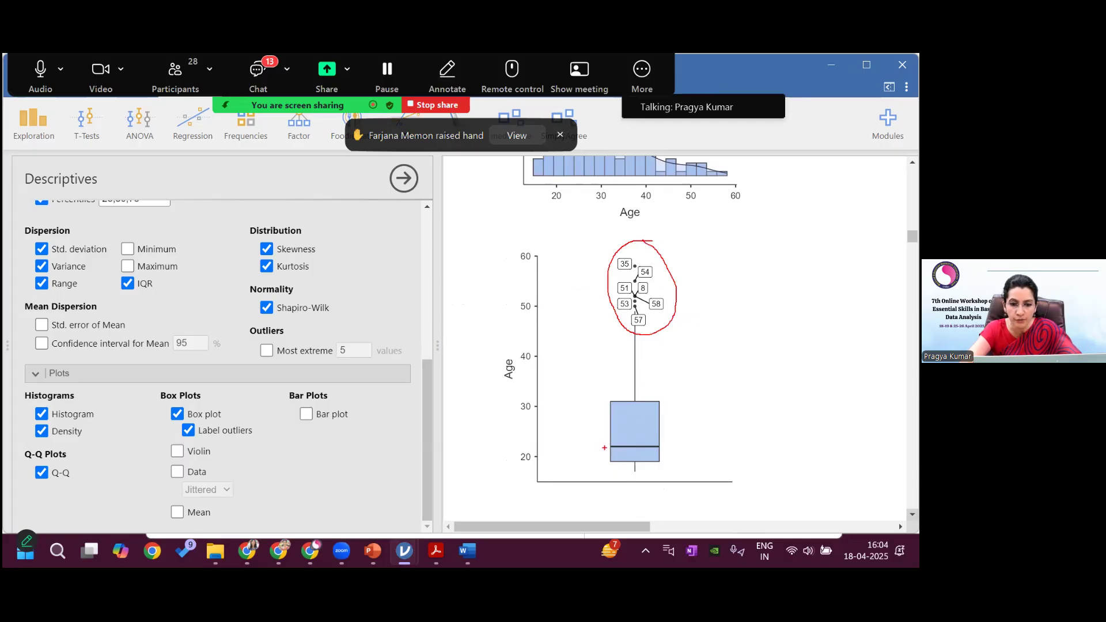
drag(594, 447, 551, 447)
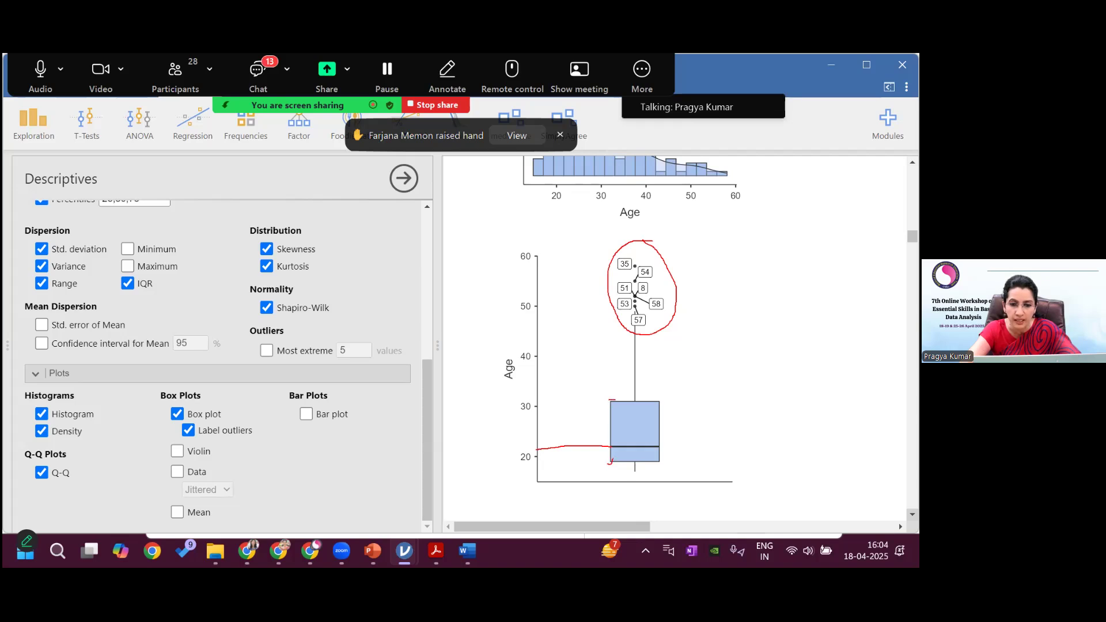
mouse_move(611, 402)
mouse_down()
mouse_move(599, 402)
mouse_move(668, 420)
mouse_move(660, 463)
mouse_up()
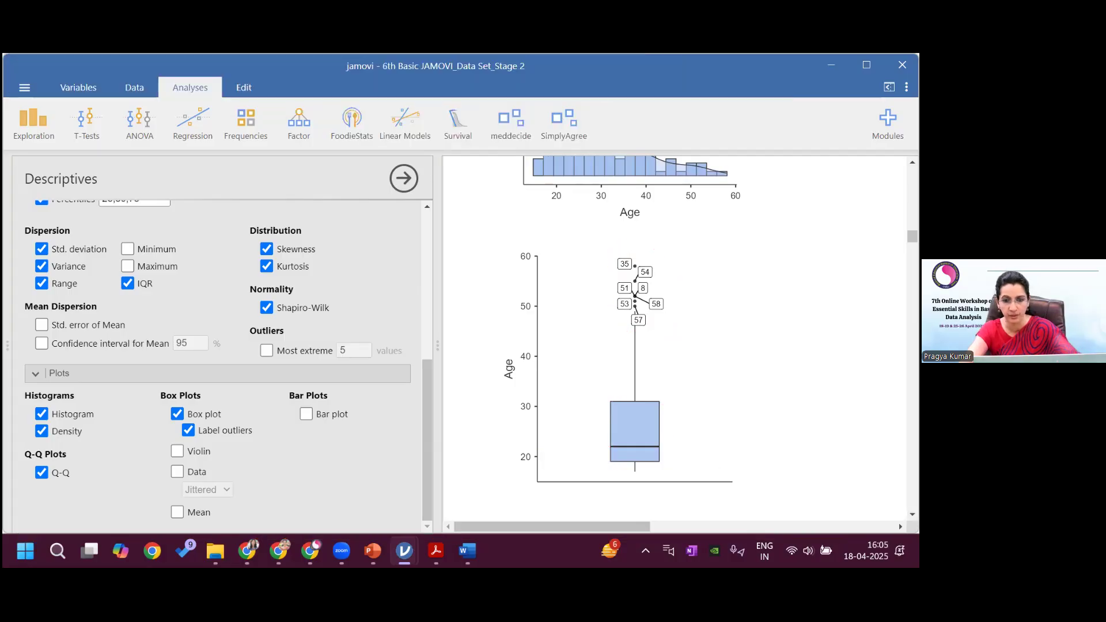
Trace the curve of the points on the Age Q-Q plot against its reference line, and clear the drawing.
scroll(675, 340, down, 1)
scroll(674, 340, down, 3)
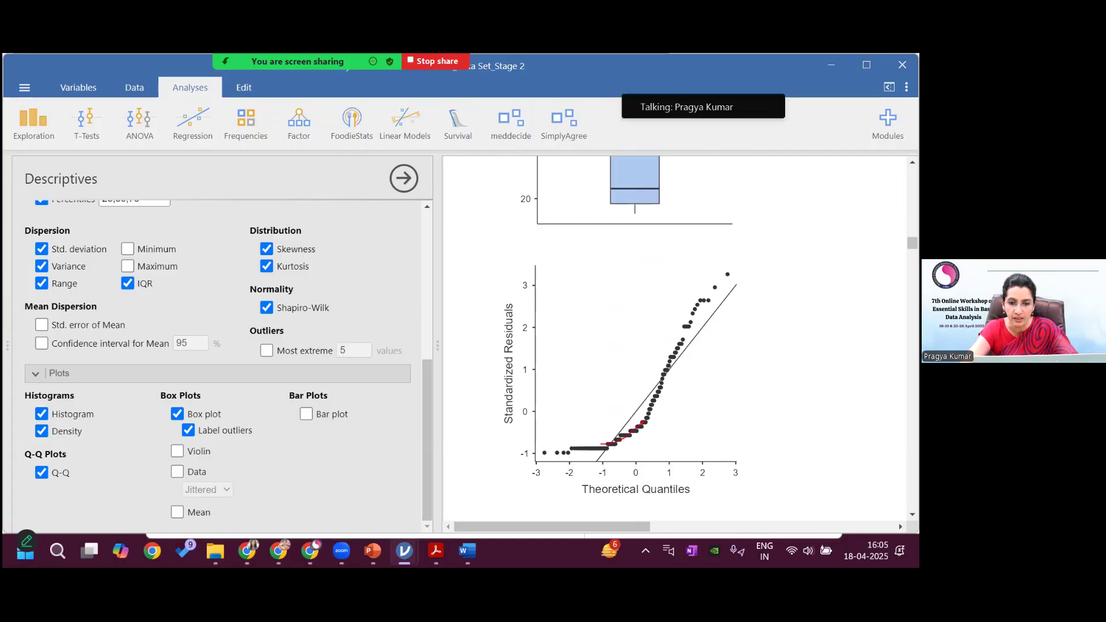
drag(651, 406, 673, 343)
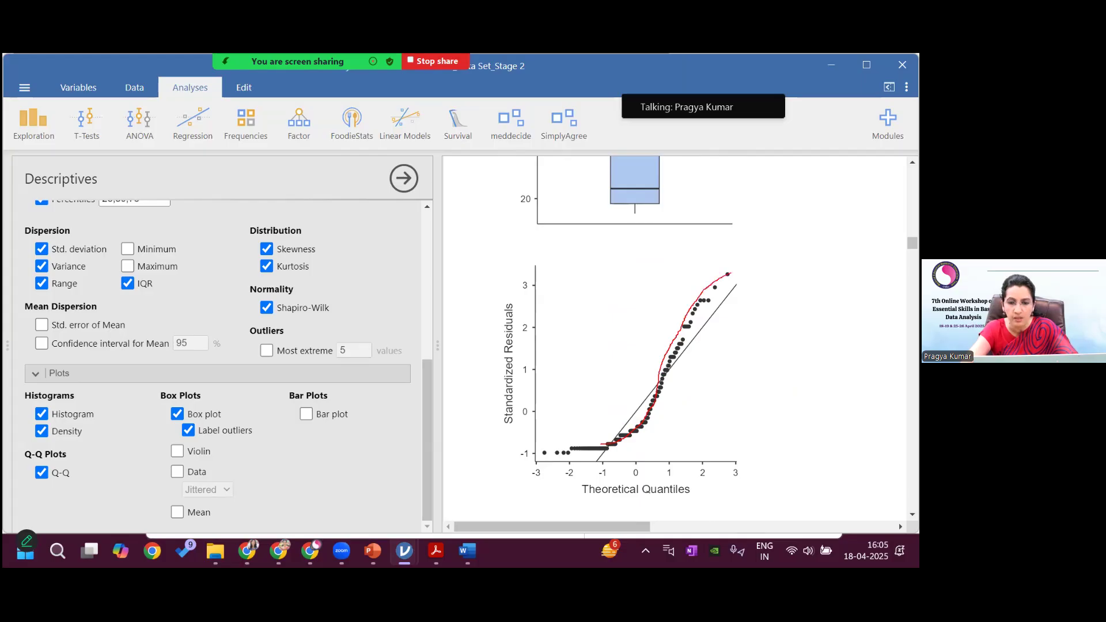
key(Escape)
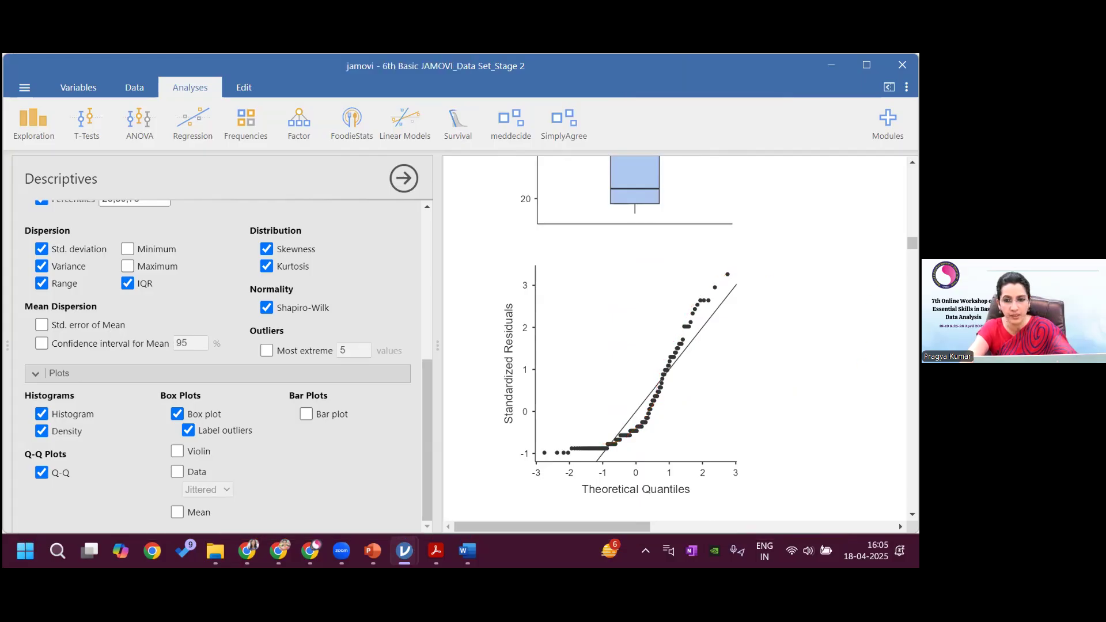
Revisit the Age plots and examine the histogram, box plot and Q-Q plot of Monthly Expenses for departures from normality.
drag(913, 244, 913, 230)
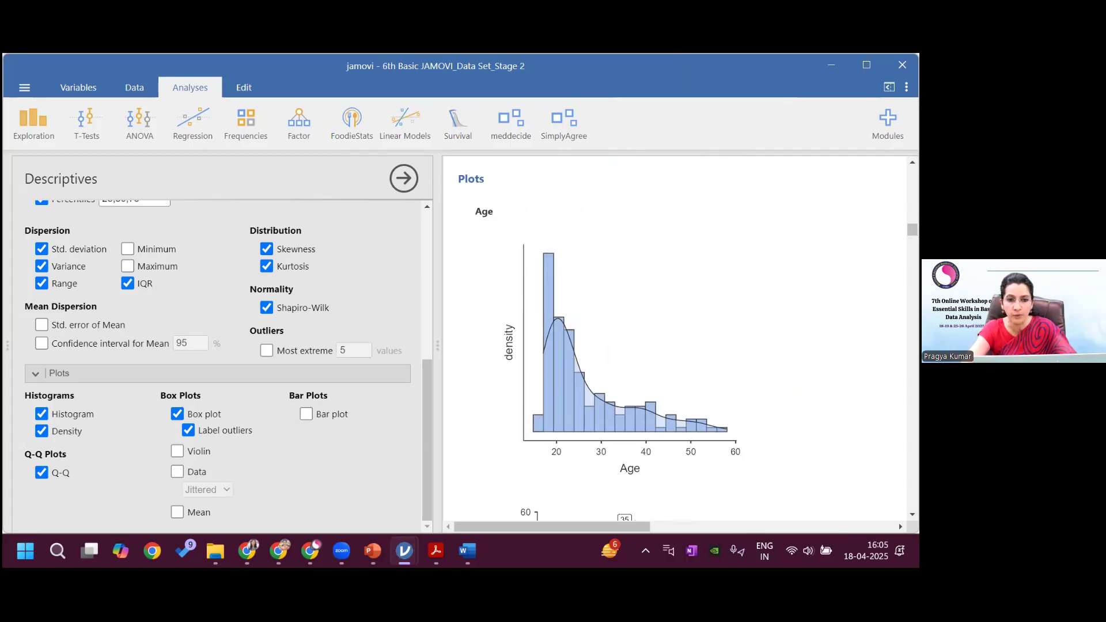
scroll(674, 340, down, 5)
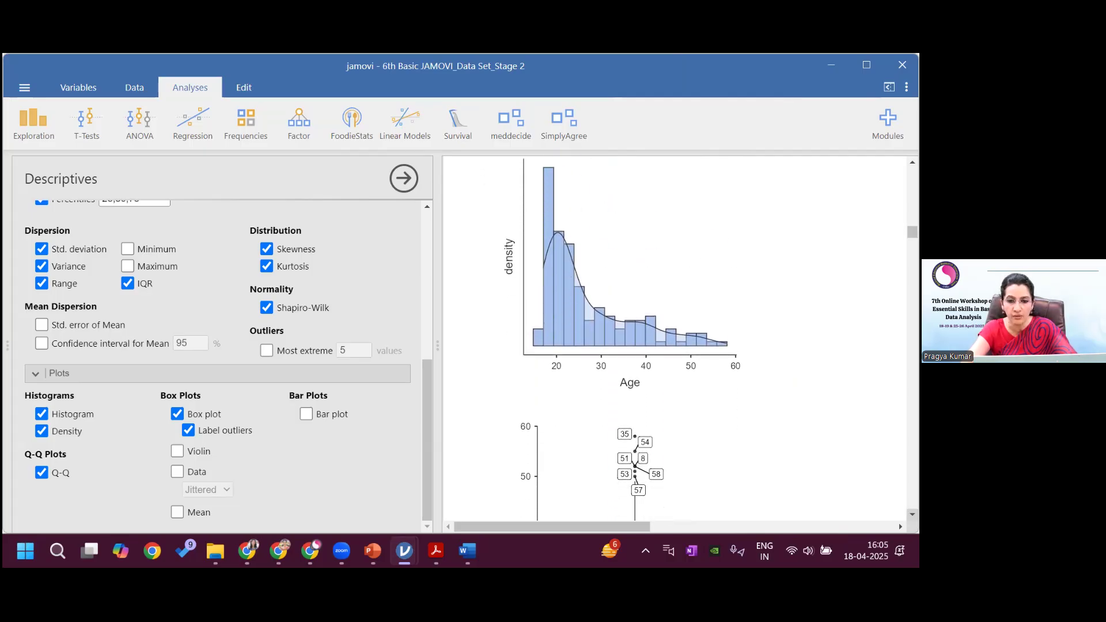
scroll(695, 437, down, 3)
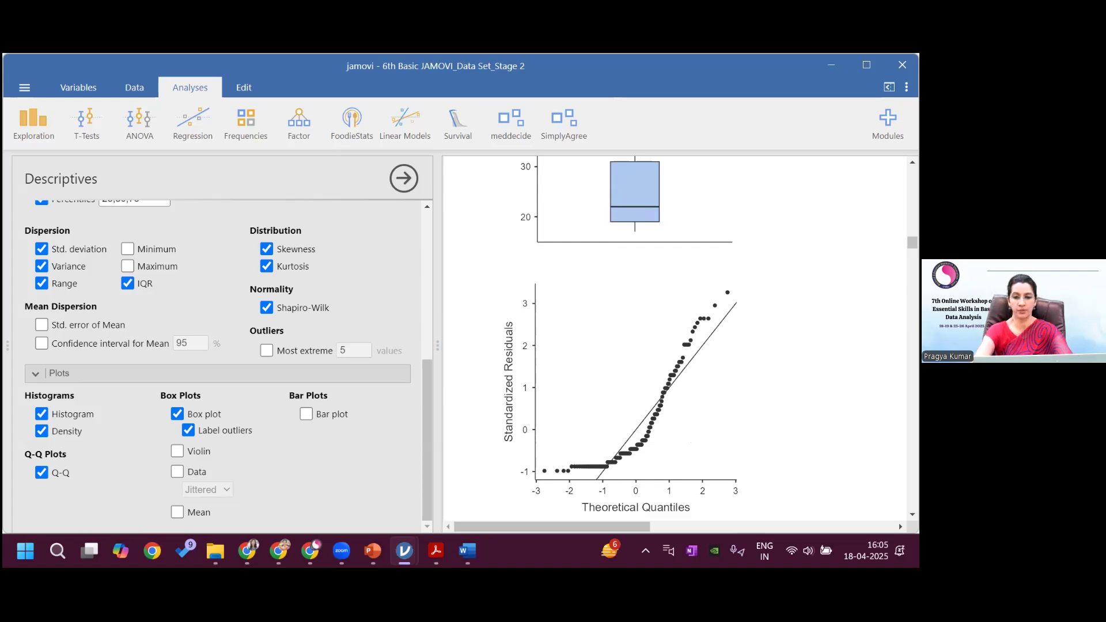
scroll(912, 514, down, 4)
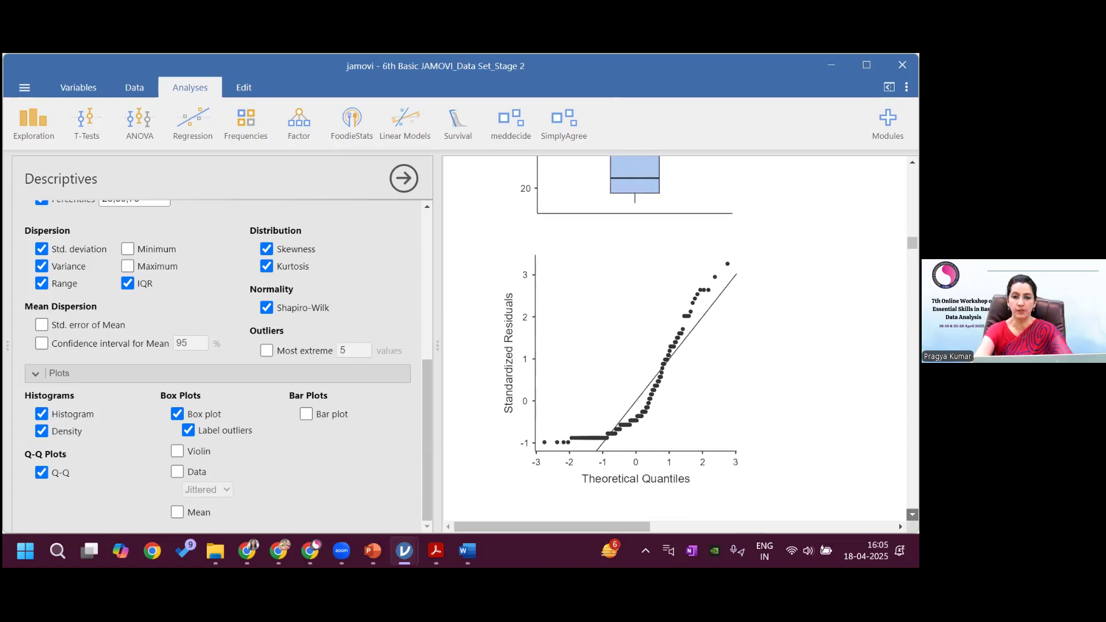
scroll(912, 514, down, 5)
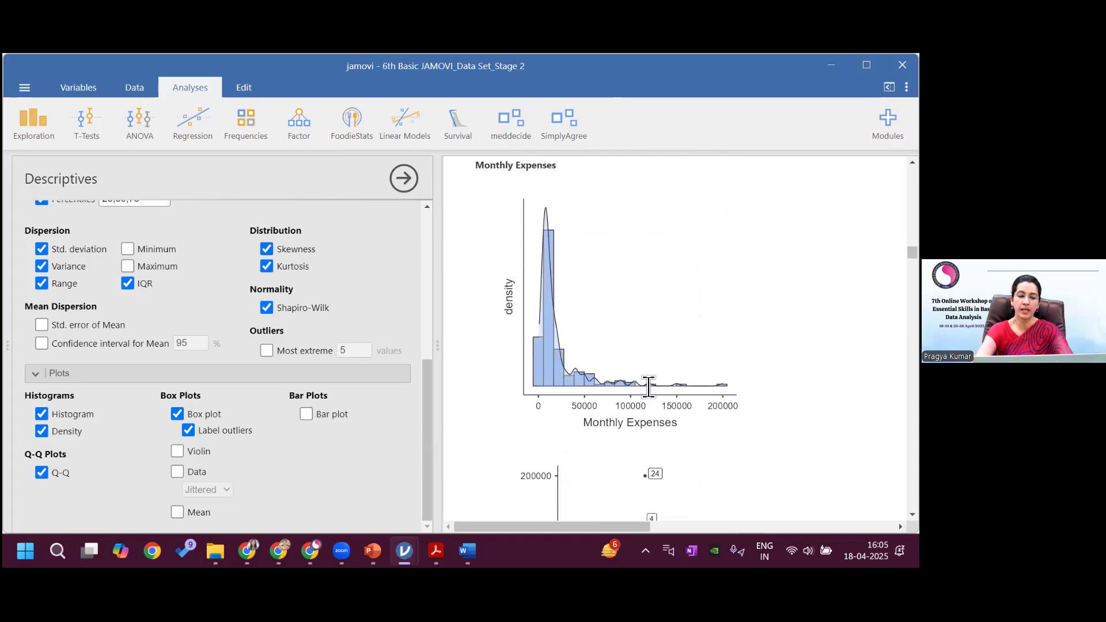
scroll(674, 340, down, 5)
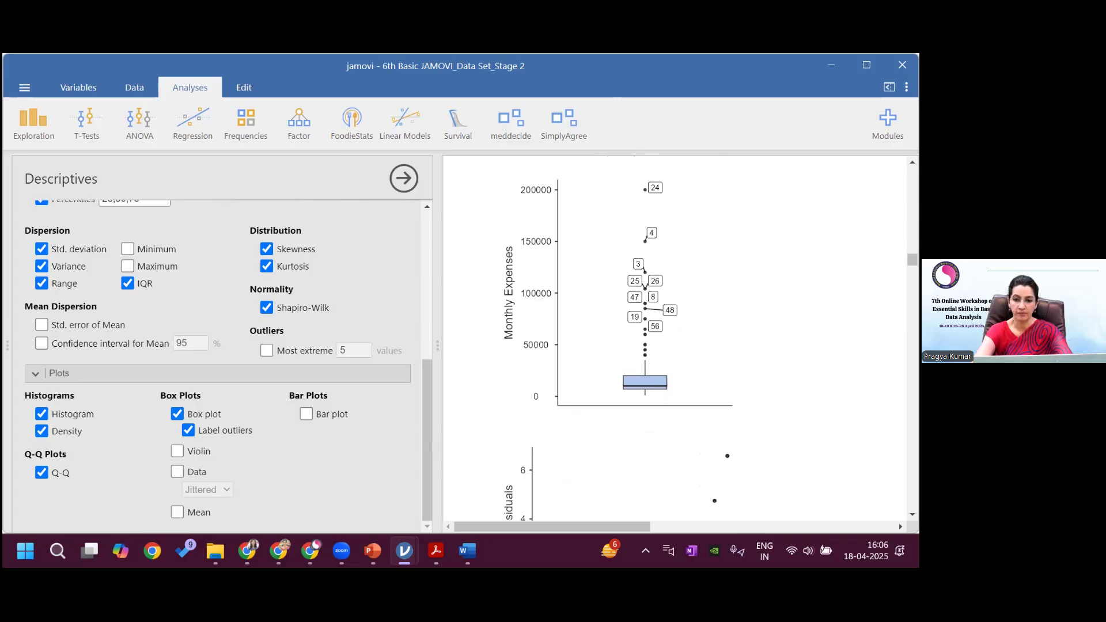
scroll(568, 404, down, 3)
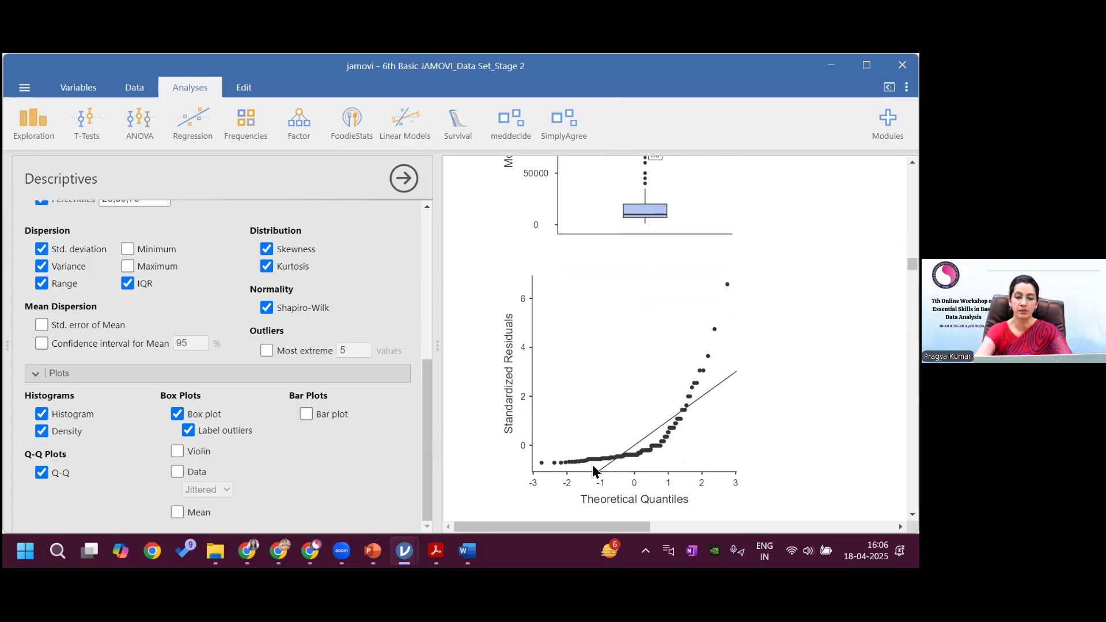
Examine the BMI histogram and box plot, trace the points along the BMI Q-Q line, and clear the drawing.
scroll(634, 345, down, 6)
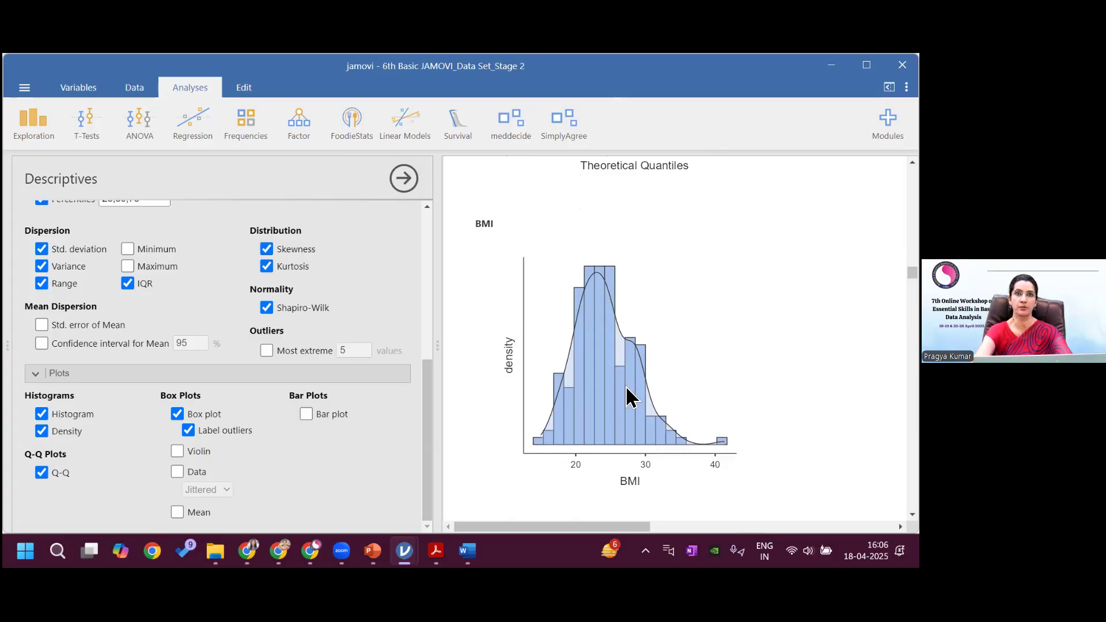
scroll(662, 264, down, 5)
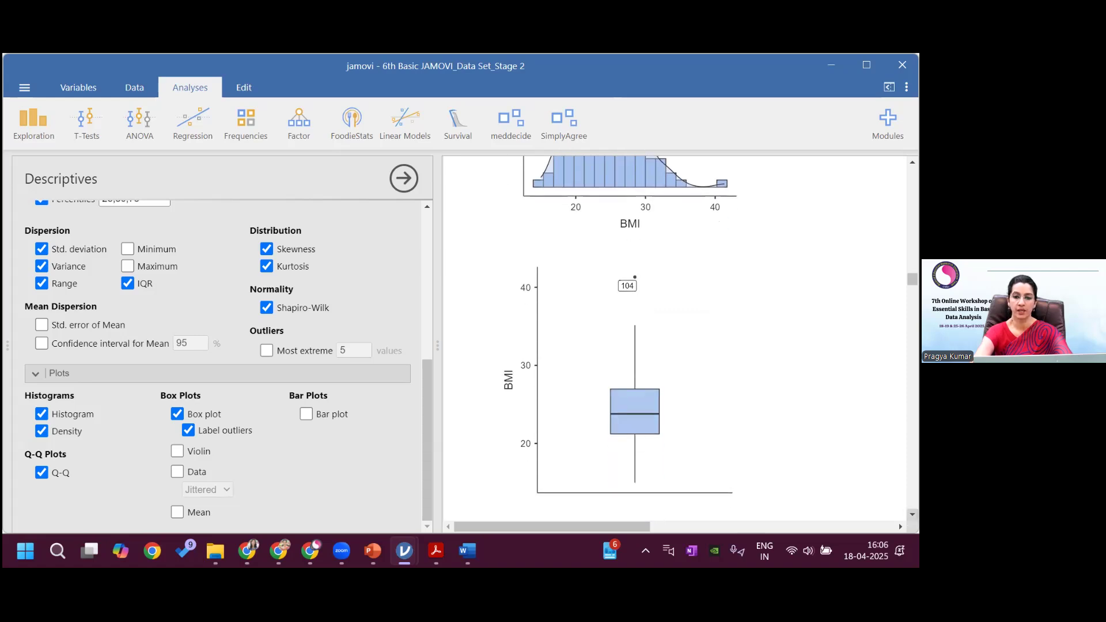
scroll(899, 515, down, 5)
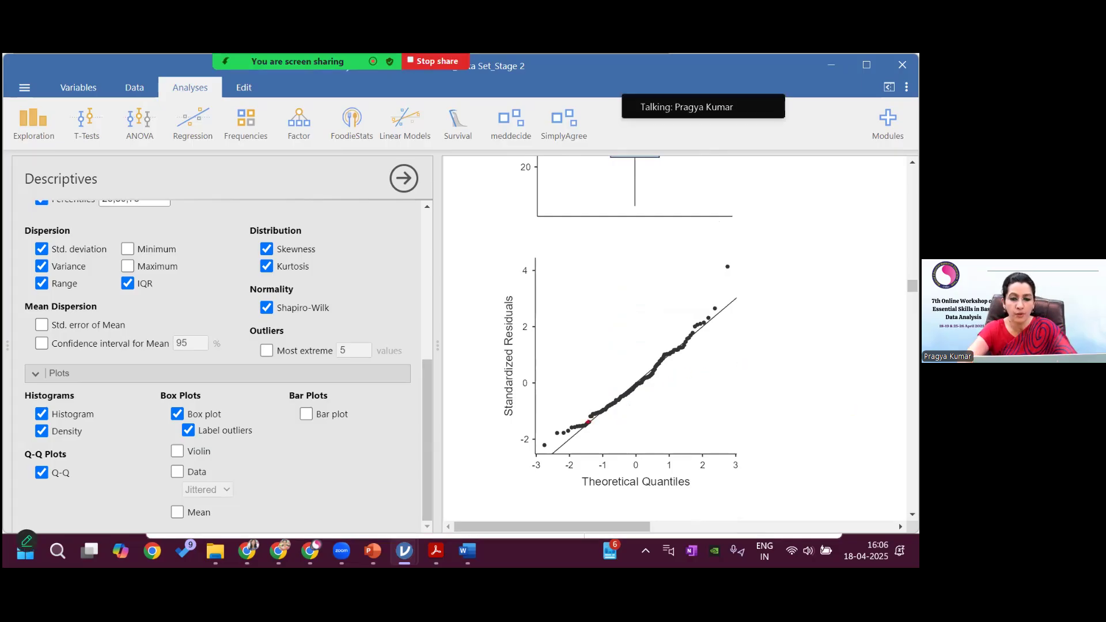
drag(627, 392, 697, 330)
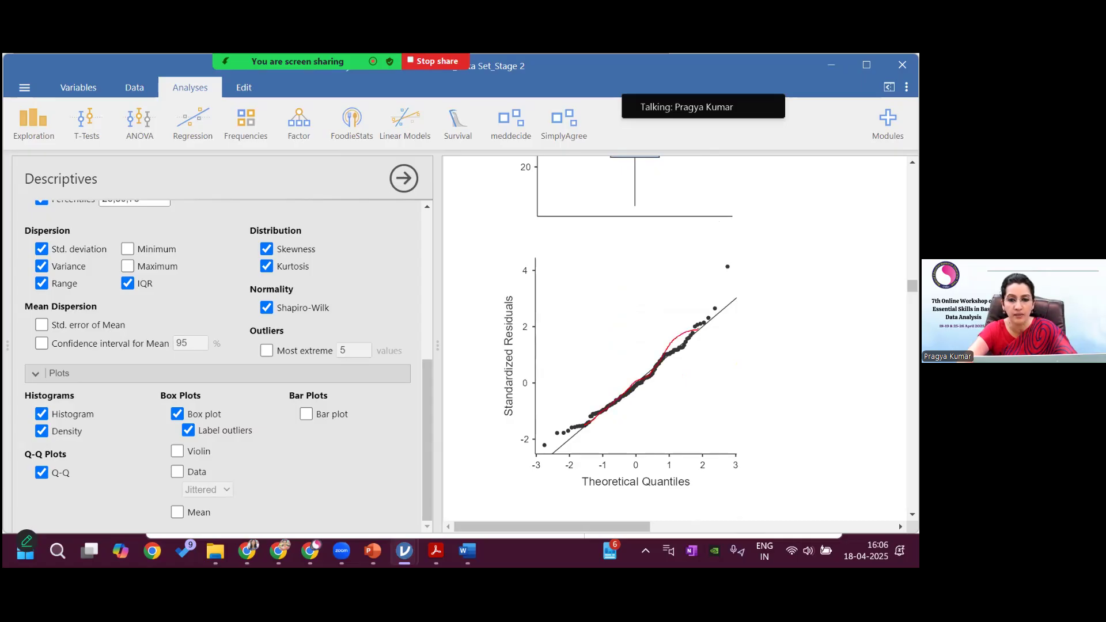
drag(632, 386, 695, 327)
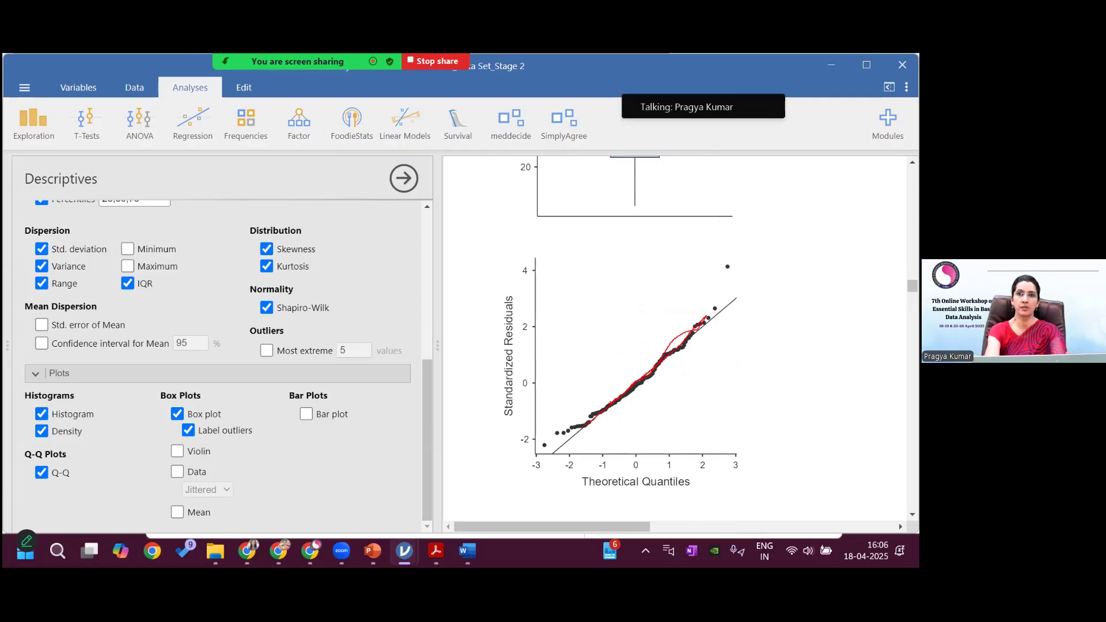
key(Escape)
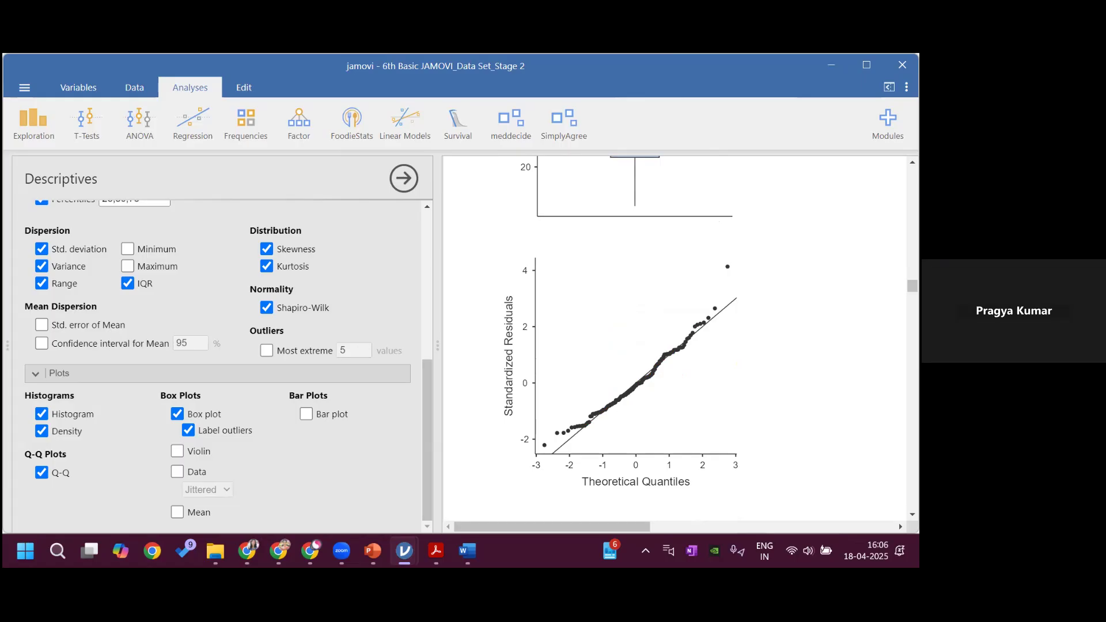
Check the shape of the SBP histogram and return to the BMI Q-Q plot.
click(913, 515)
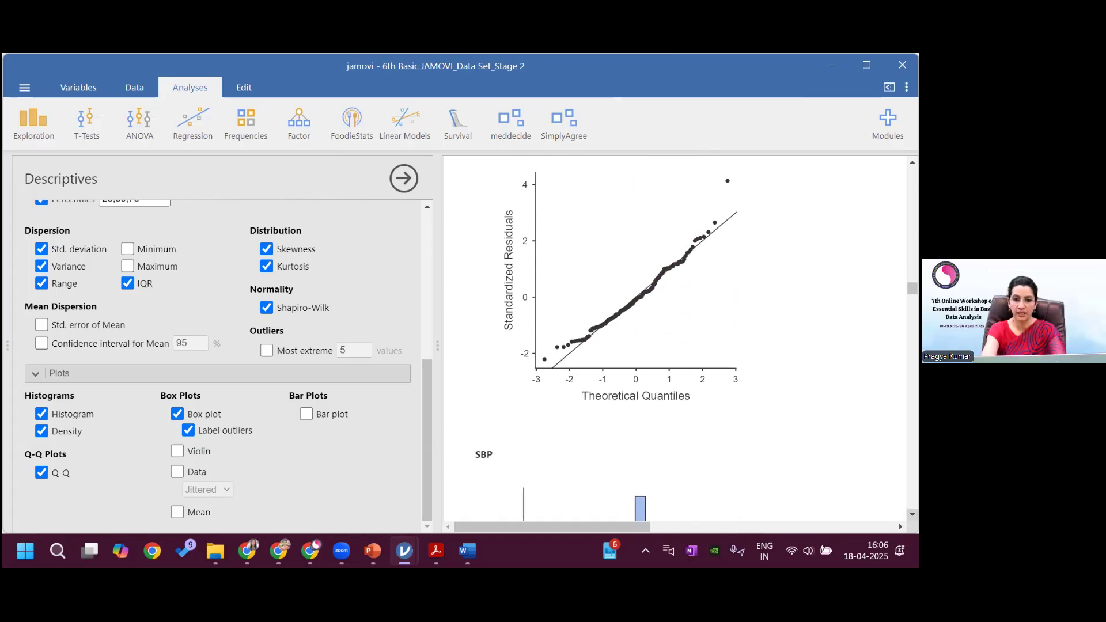
click(913, 515)
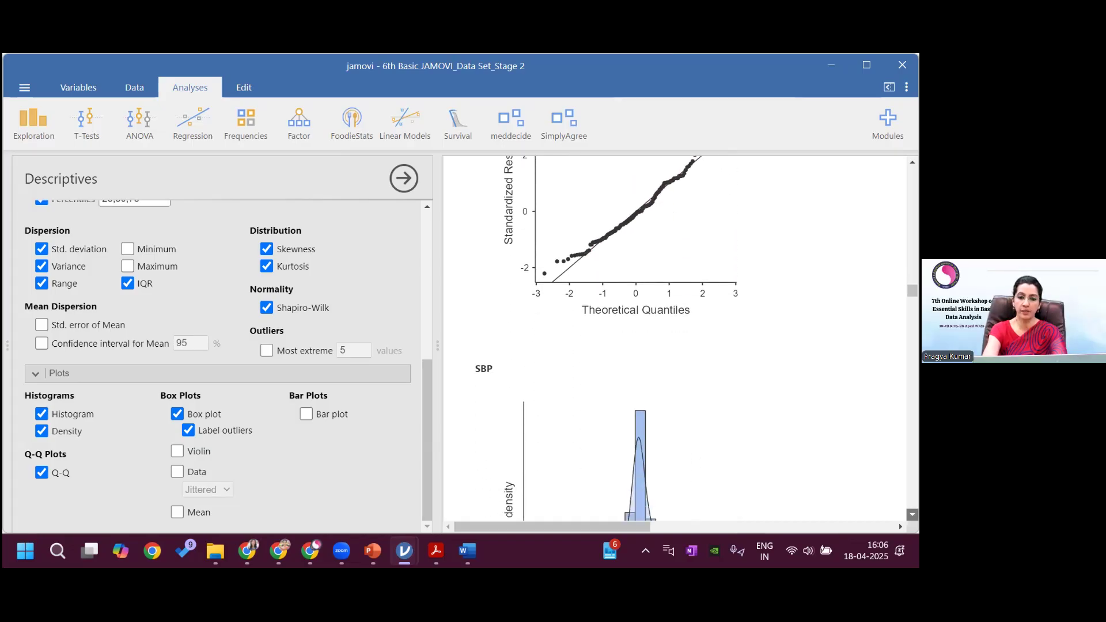
click(913, 515)
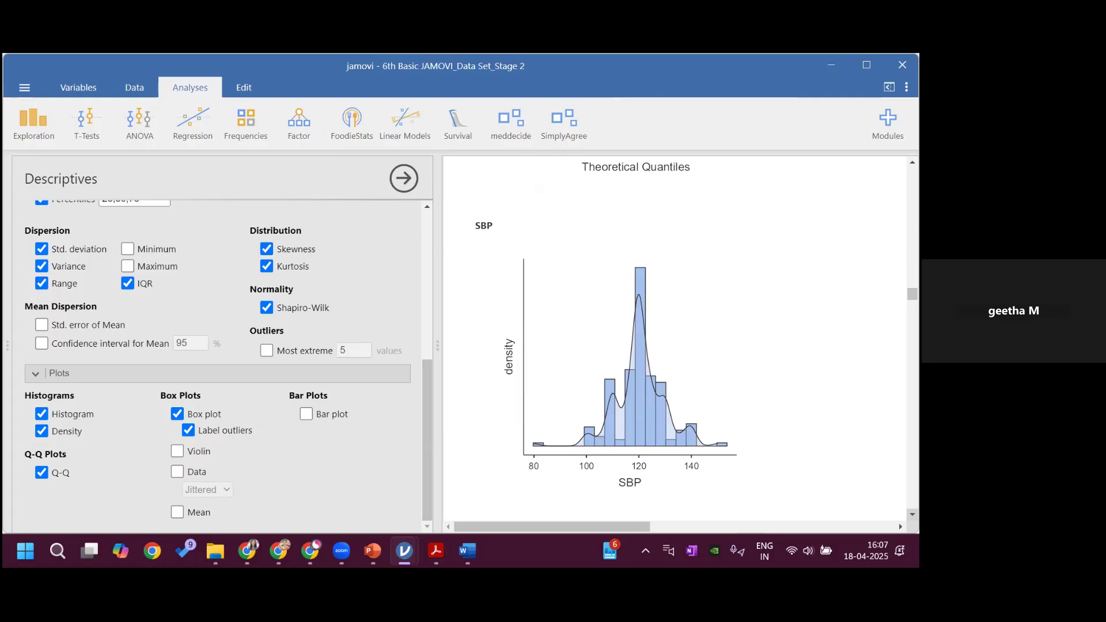
click(913, 163)
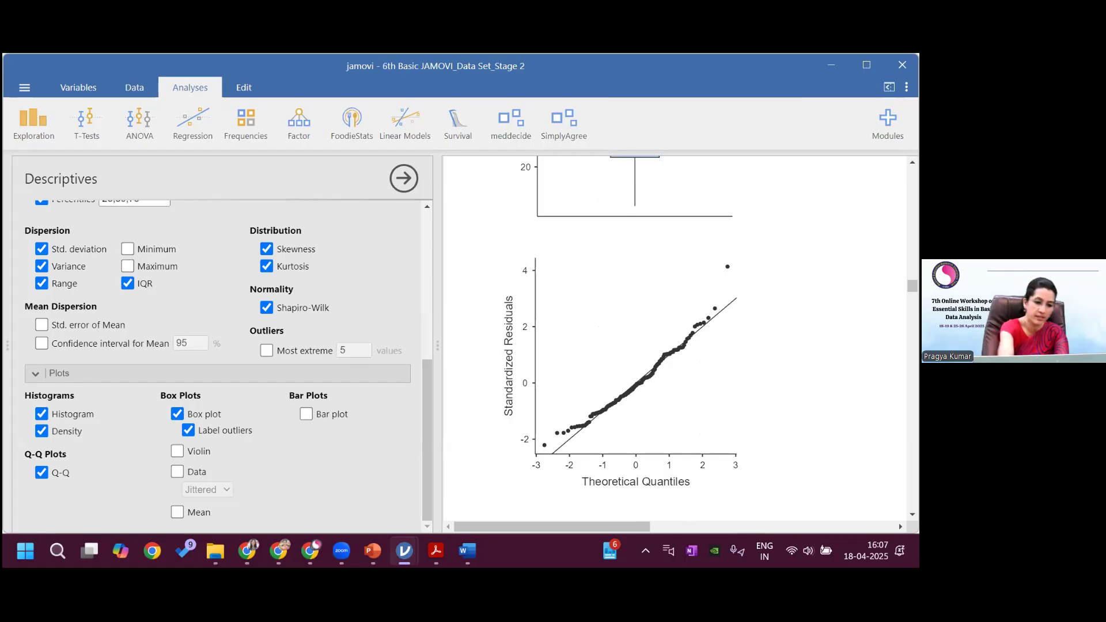
key(super)
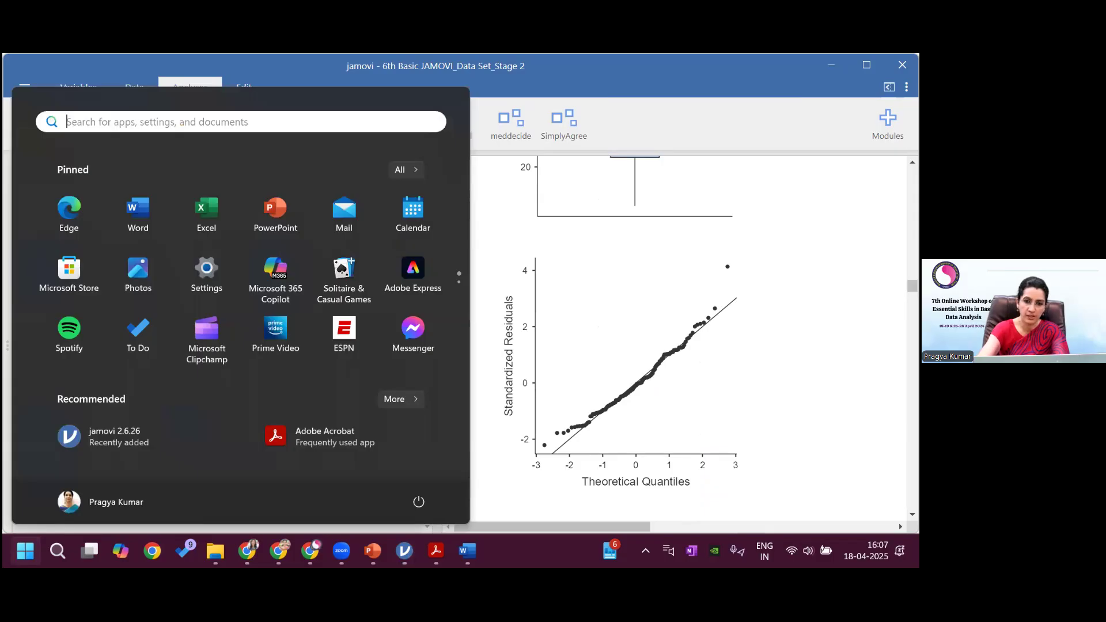
key(super)
key(super)
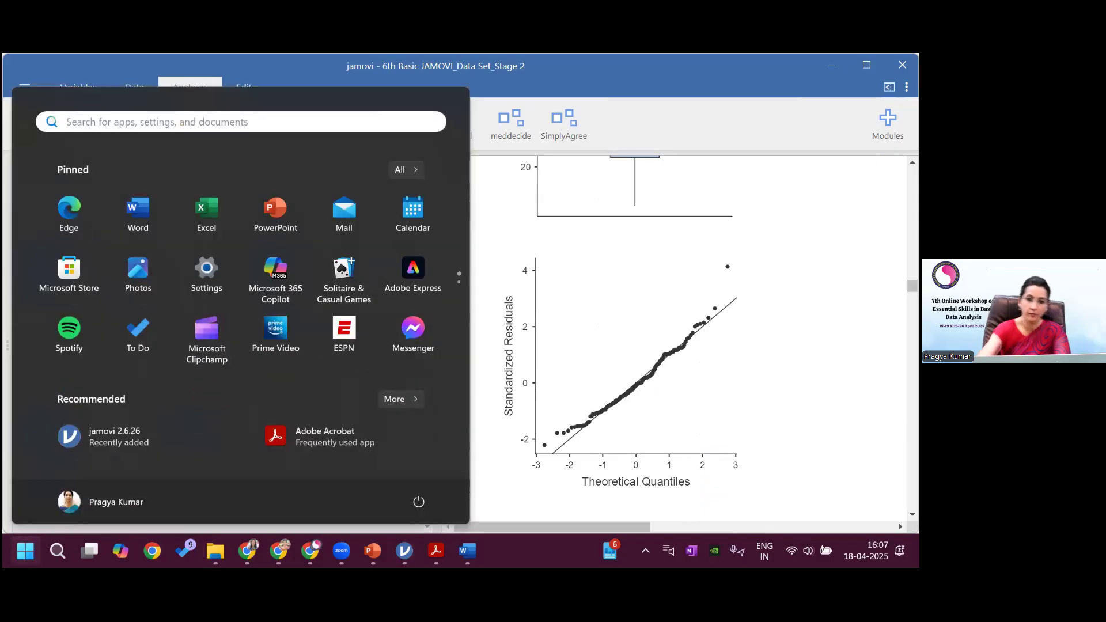
click(405, 551)
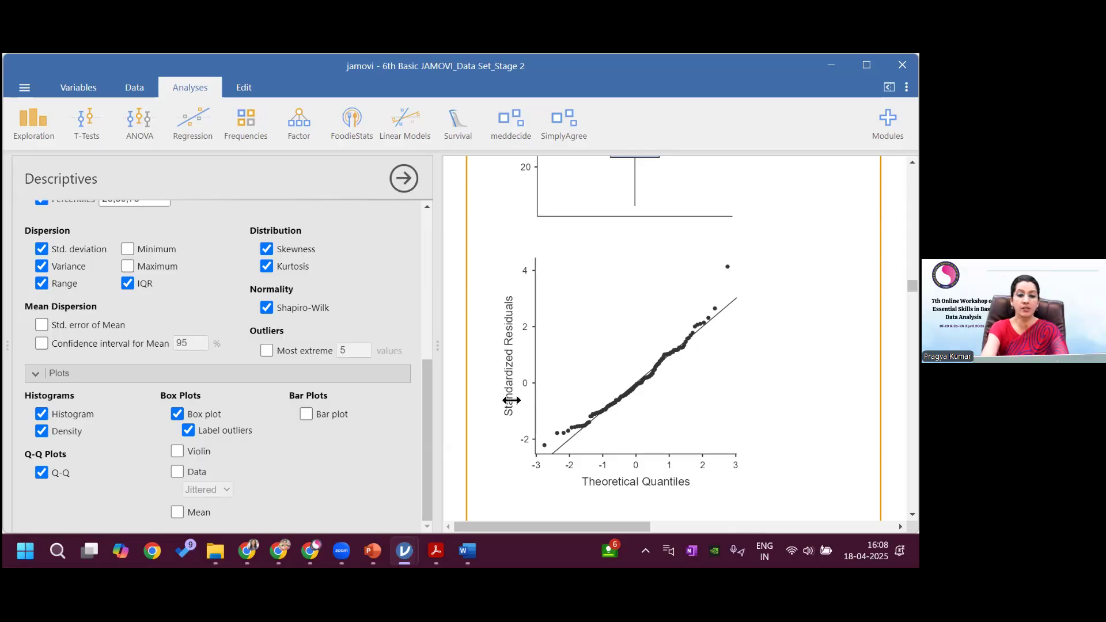
Split the Descriptives analysis by Gender.
drag(425, 400, 429, 245)
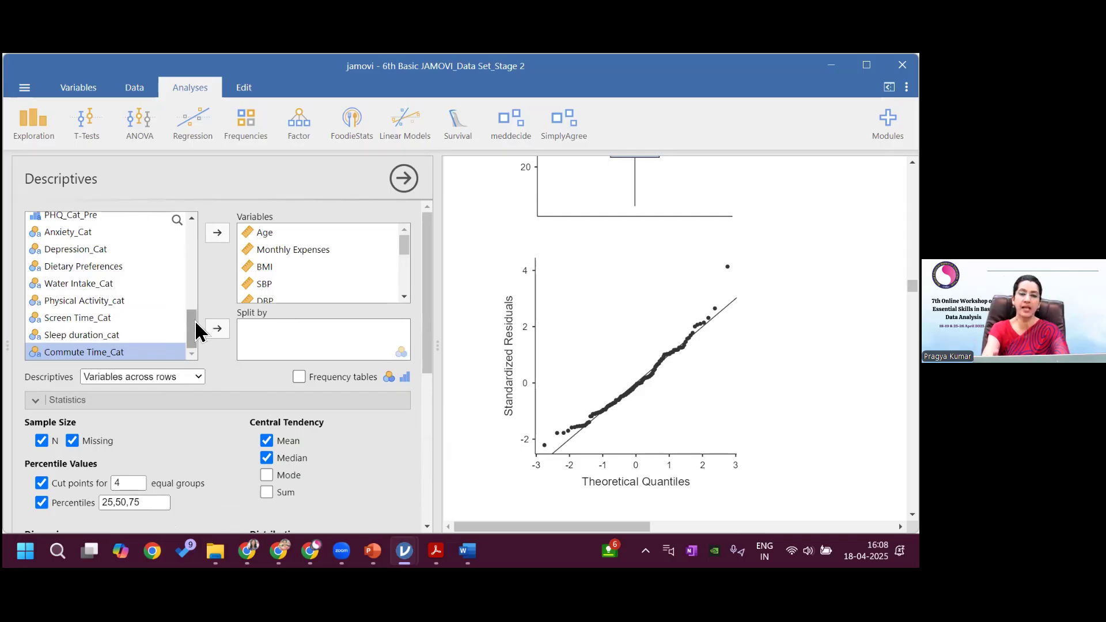
drag(195, 320, 193, 223)
click(78, 273)
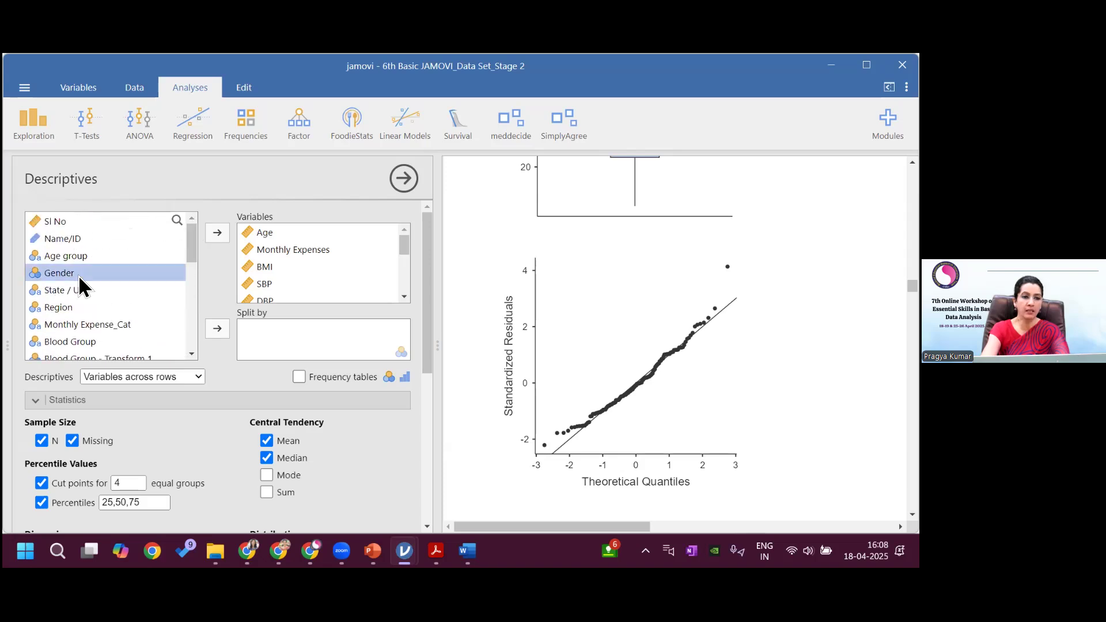
click(218, 334)
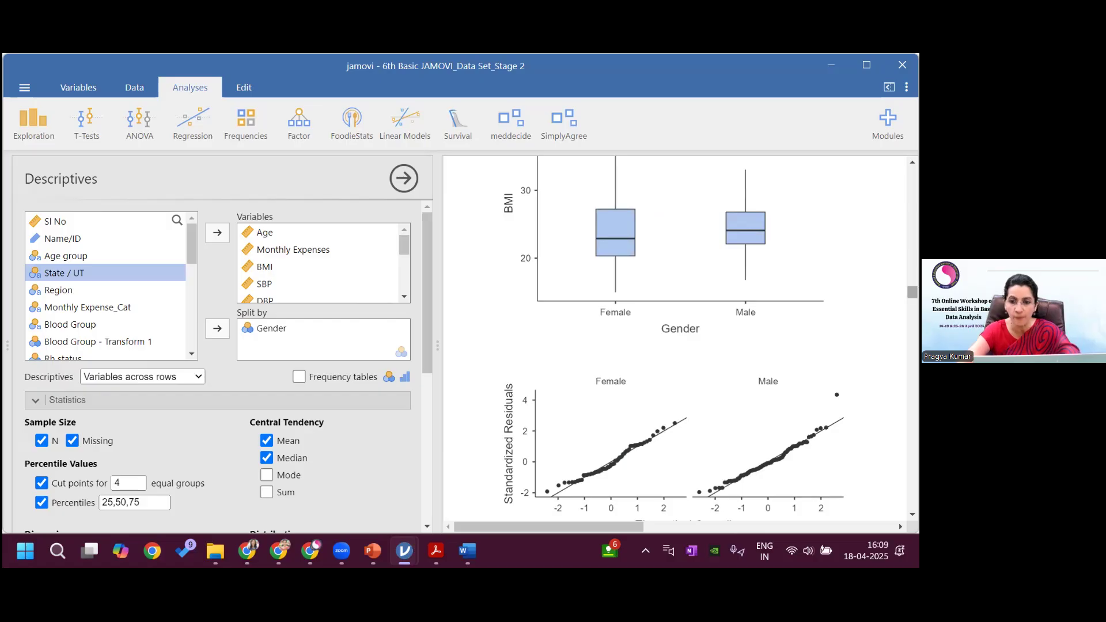
Compare the Age histograms, box plots and Q-Q plots of females and males in the split results.
scroll(674, 338, up, 10)
scroll(674, 337, up, 10)
mouse_move(912, 237)
mouse_down()
mouse_move(912, 222)
mouse_move(912, 237)
mouse_up()
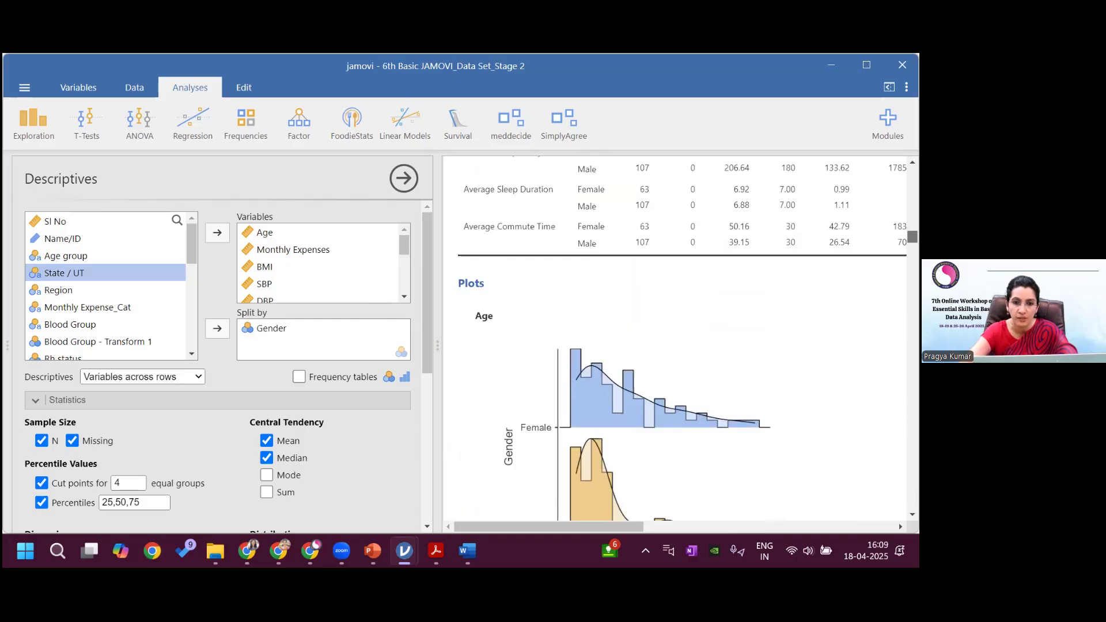
scroll(580, 358, down, 2)
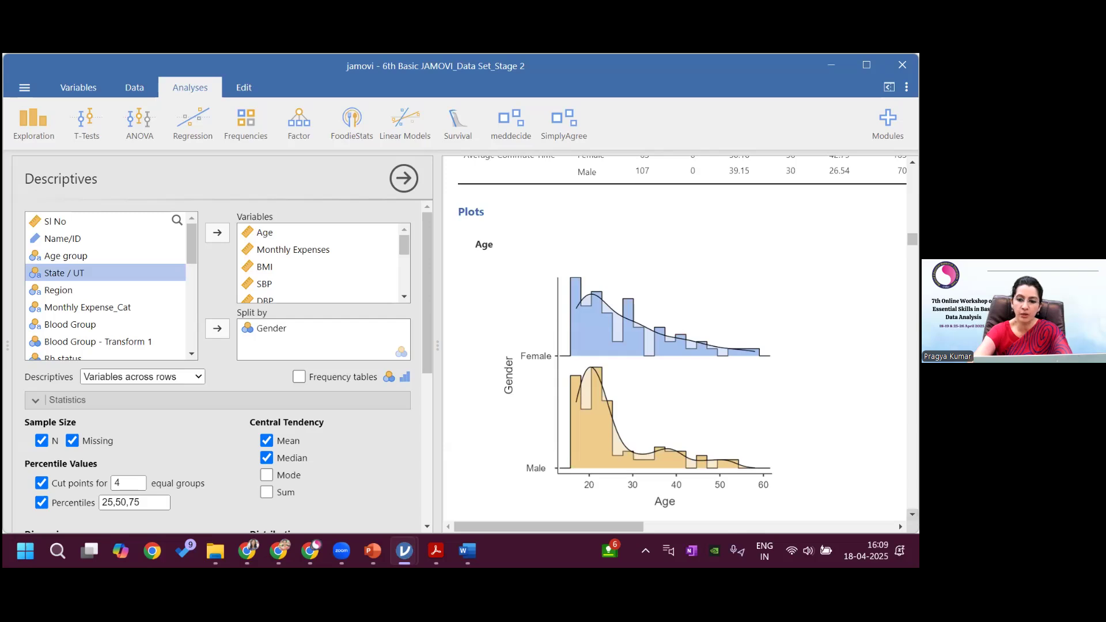
scroll(677, 339, down, 6)
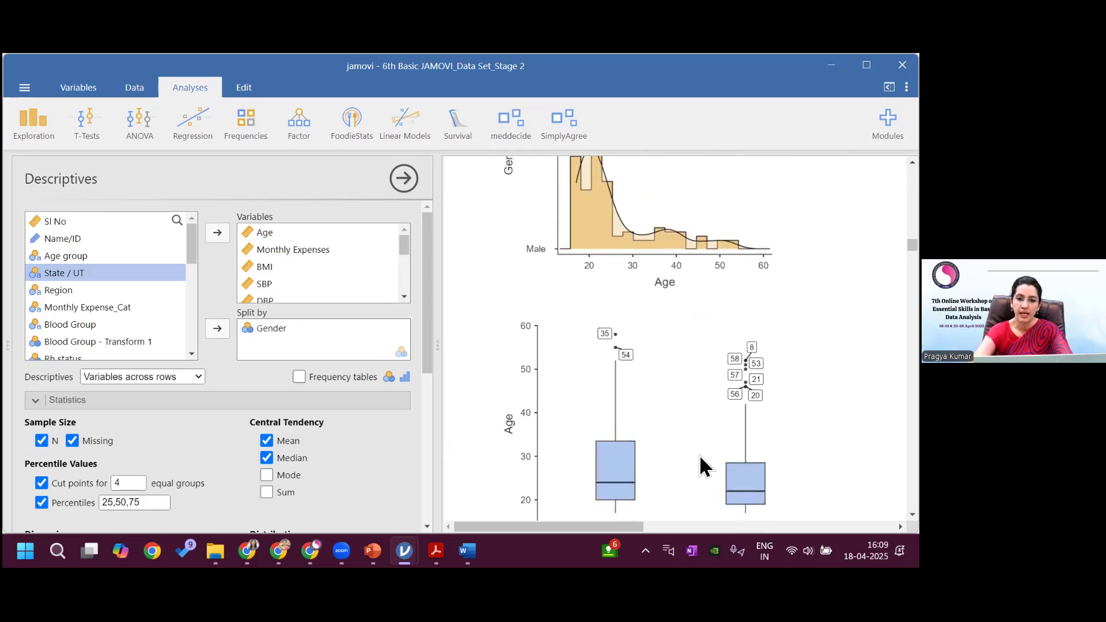
scroll(562, 325, down, 2)
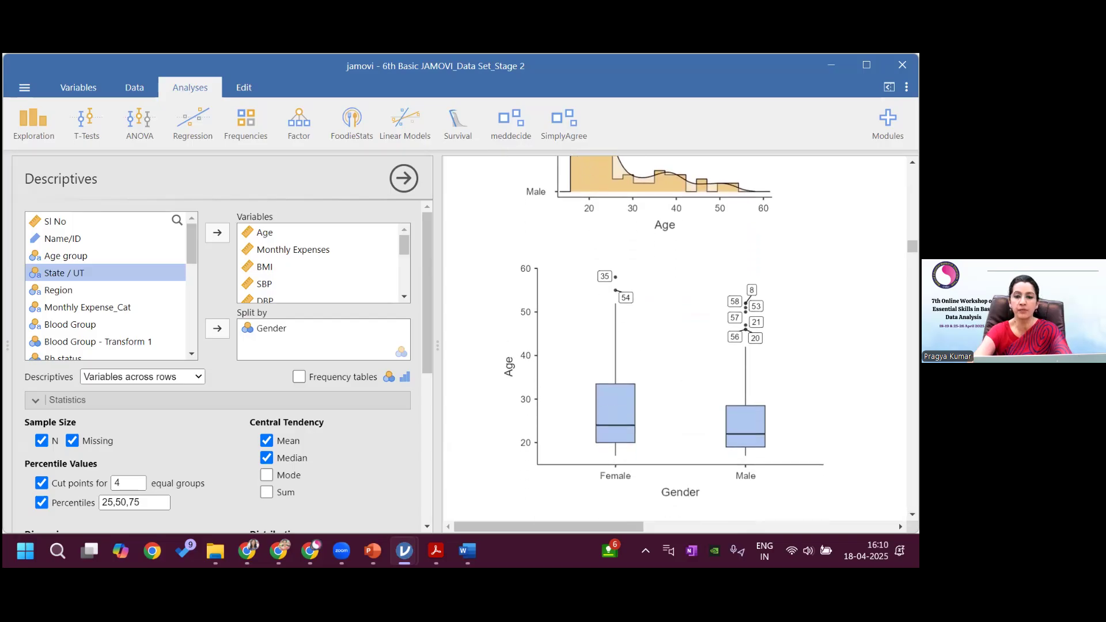
scroll(596, 312, down, 10)
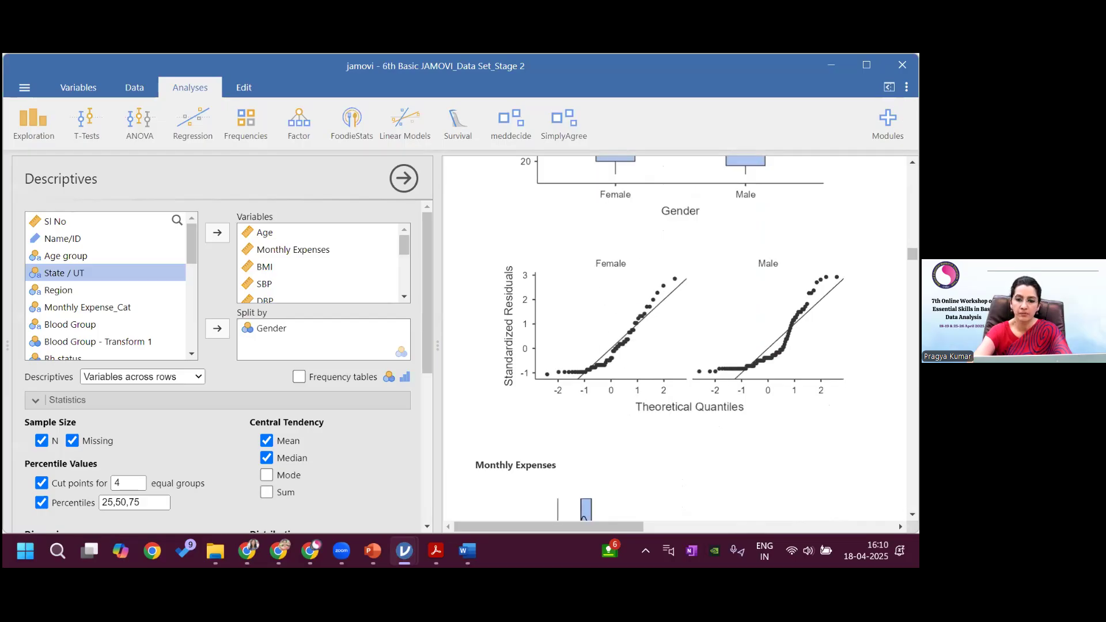
Compare the Monthly Expenses and BMI histograms, box plots and Q-Q plots of females and males.
scroll(674, 340, down, 3)
scroll(675, 340, down, 18)
scroll(674, 340, down, 11)
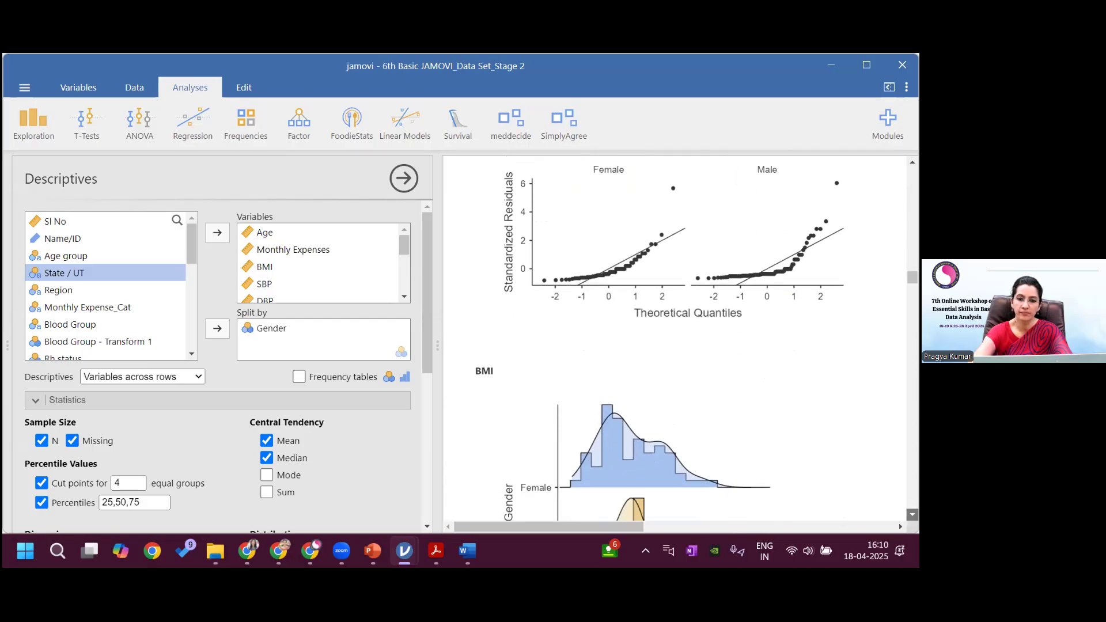
scroll(674, 340, down, 12)
scroll(674, 340, down, 12)
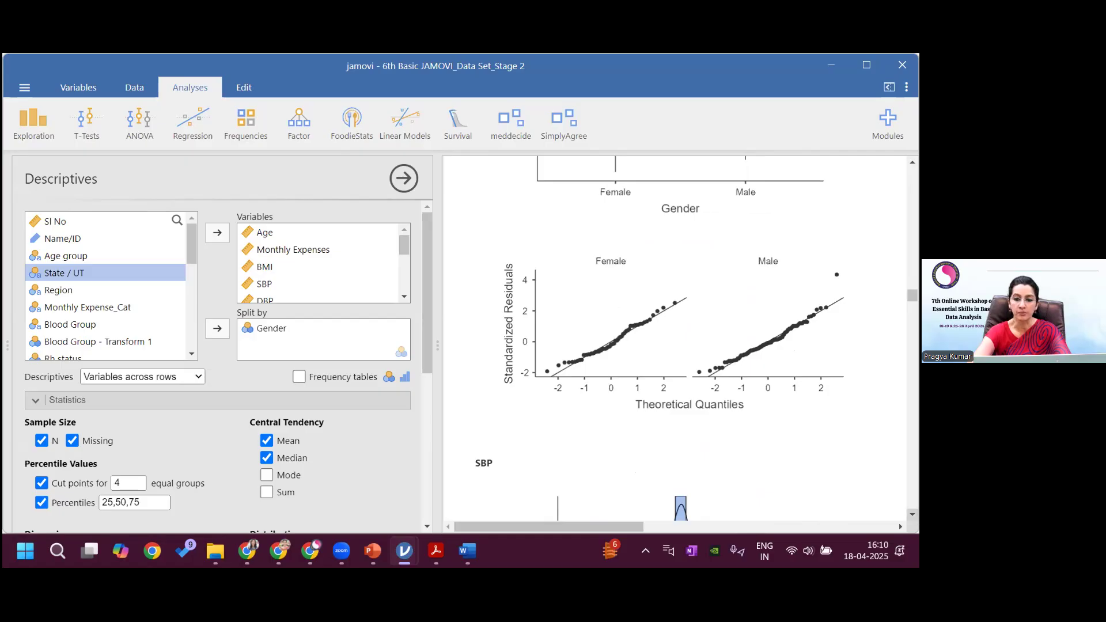
Examine the gender-split SBP and DBP histograms, box plots and Q-Q plots for departures from normality.
scroll(674, 340, down, 4)
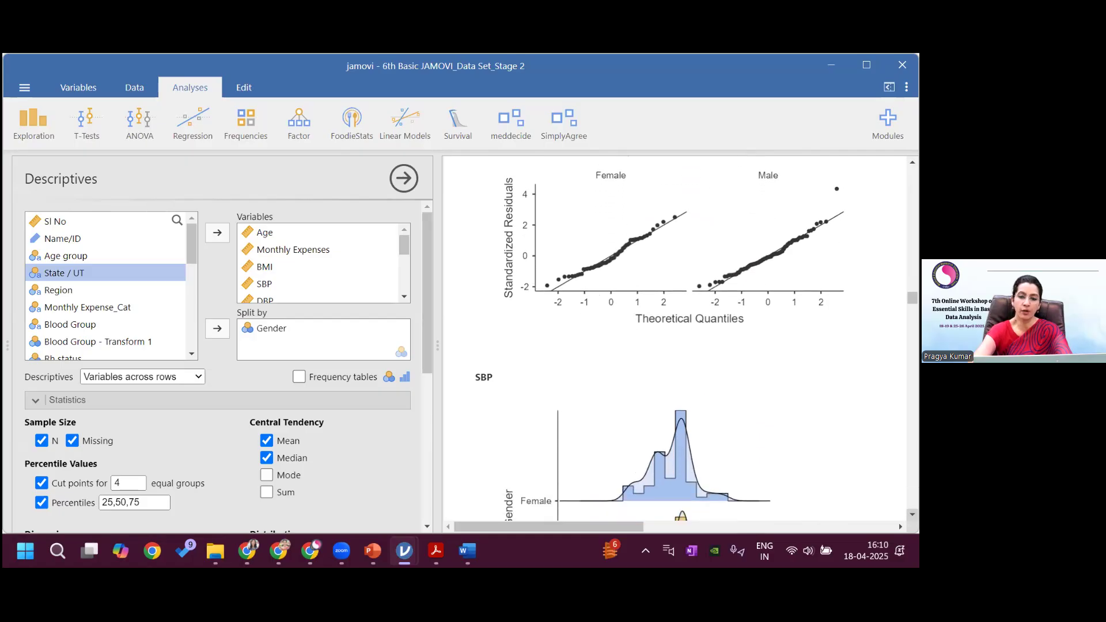
scroll(542, 512, down, 5)
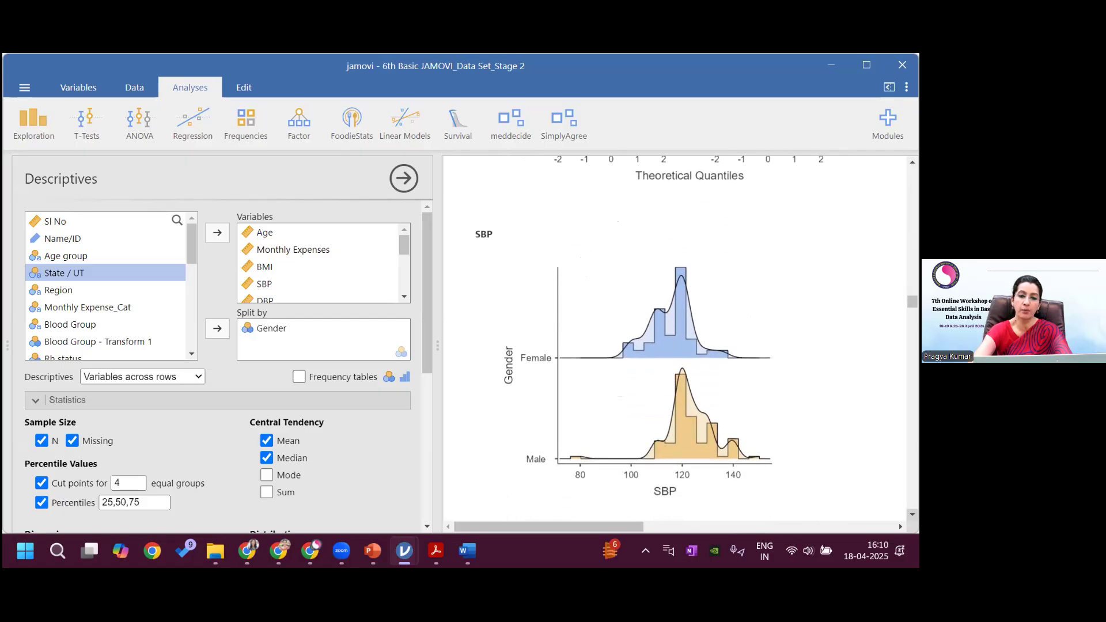
scroll(674, 340, down, 4)
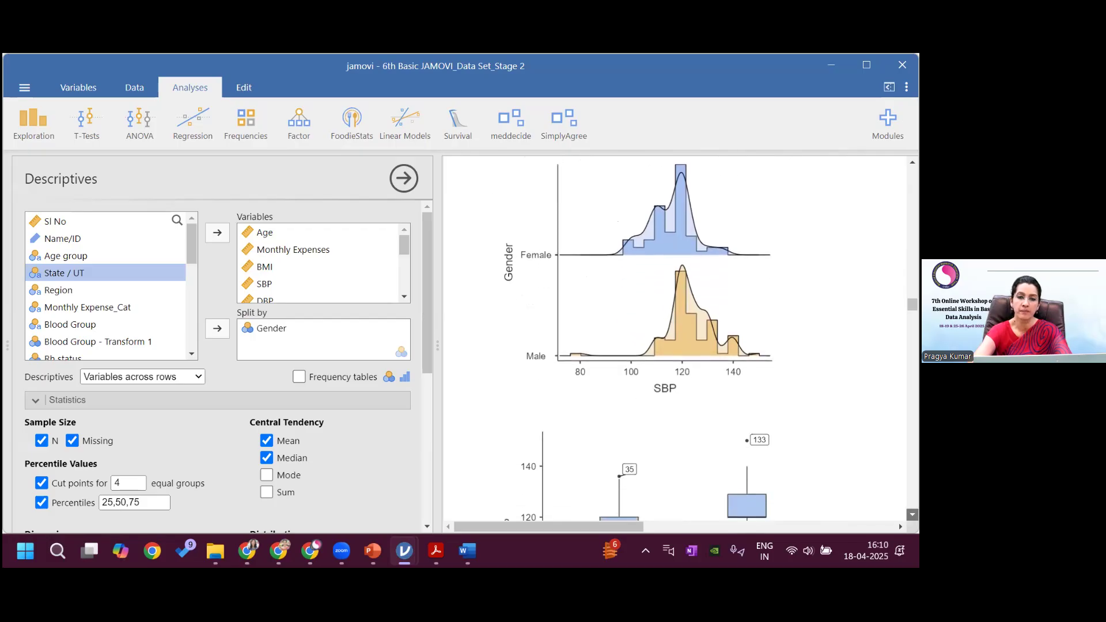
scroll(674, 340, down, 8)
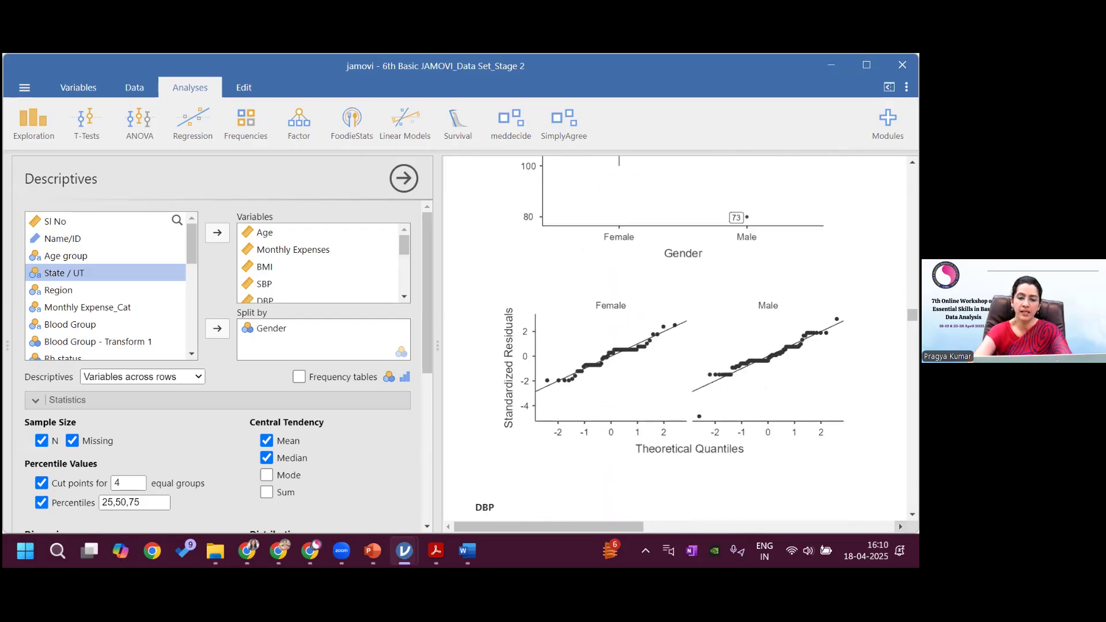
scroll(675, 340, down, 10)
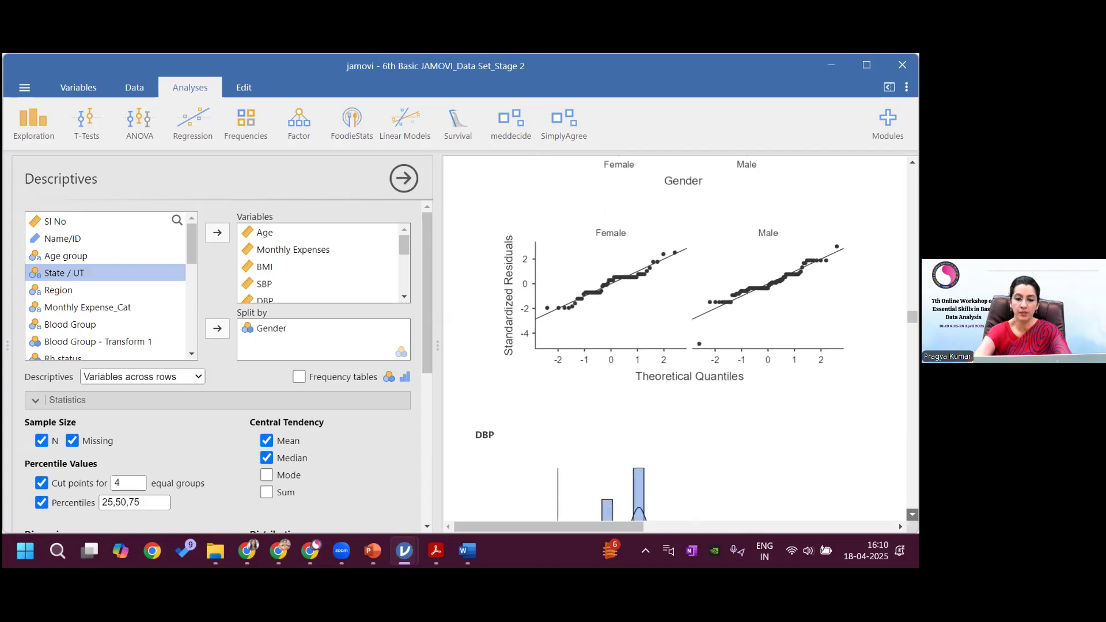
click(913, 514)
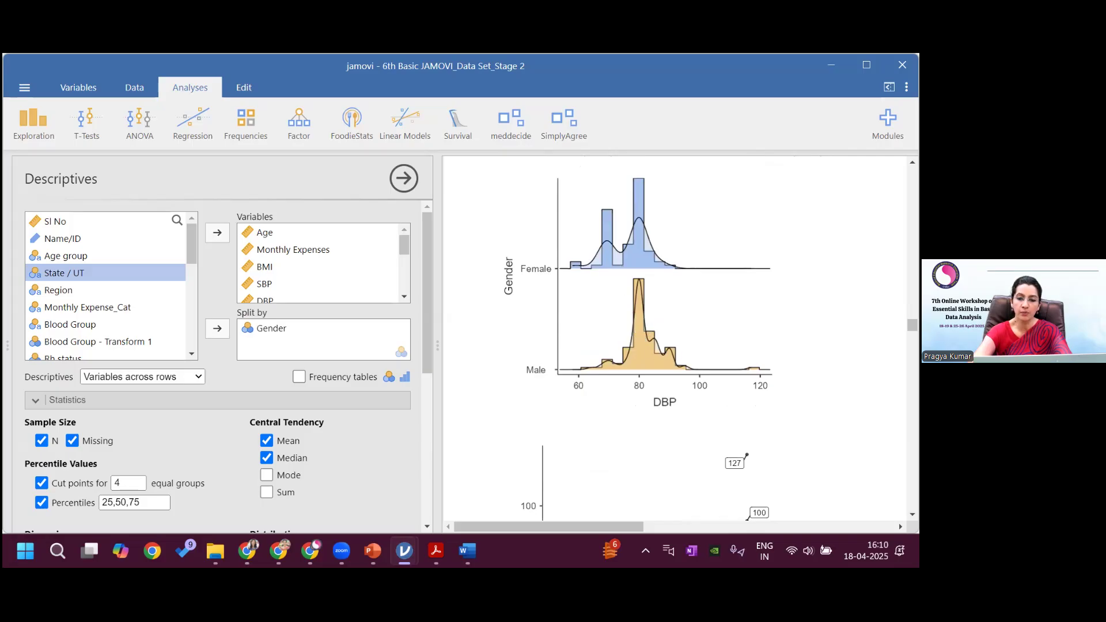
click(912, 515)
click(913, 514)
click(913, 515)
click(913, 515)
click(913, 515)
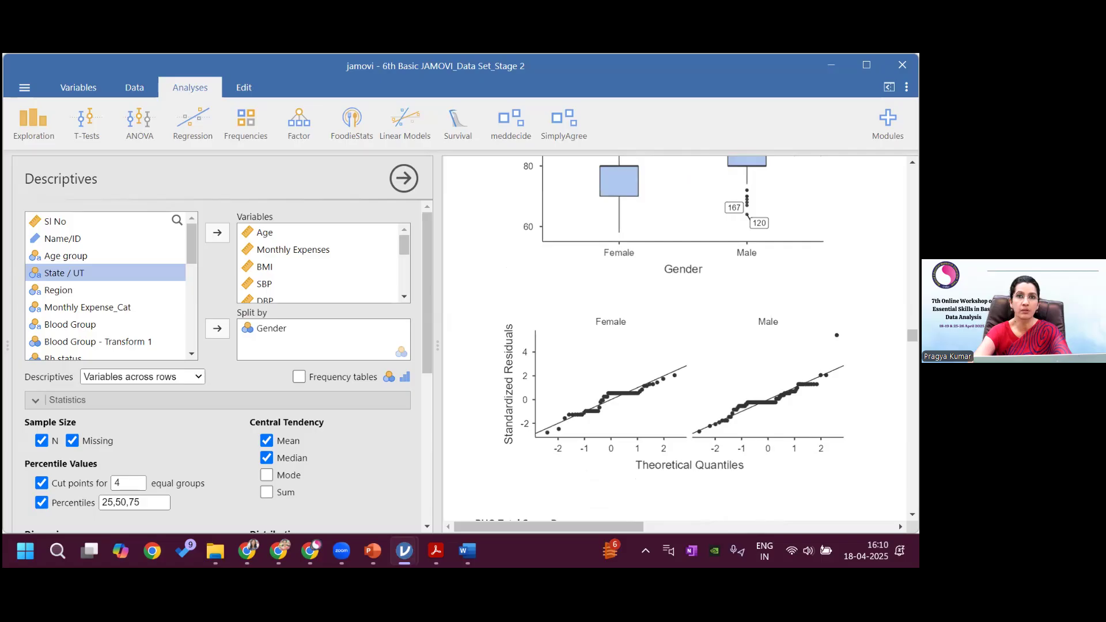
click(913, 515)
click(912, 514)
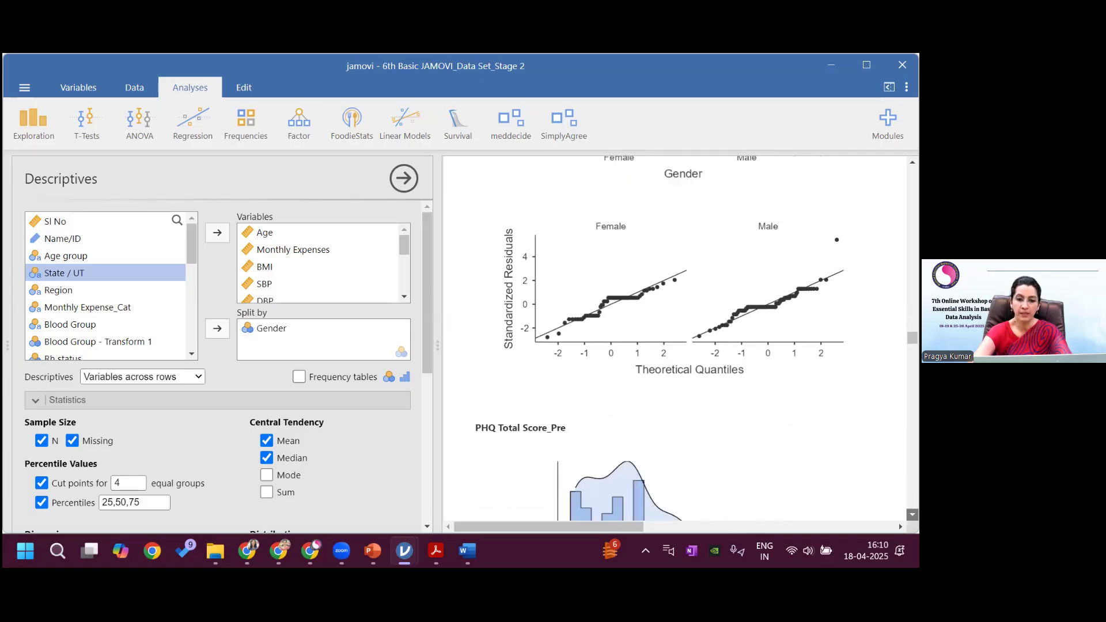
Review the plots of PHQ Total Score_Pre, Anxiety Total Score and Depression Total Score for each gender.
click(913, 515)
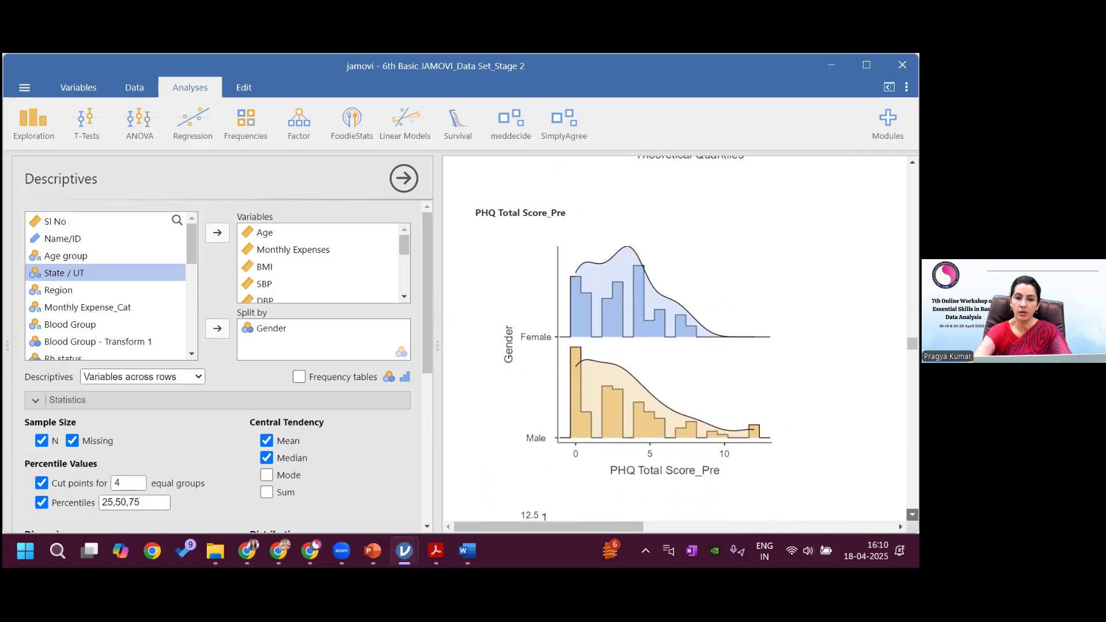
click(913, 515)
click(913, 514)
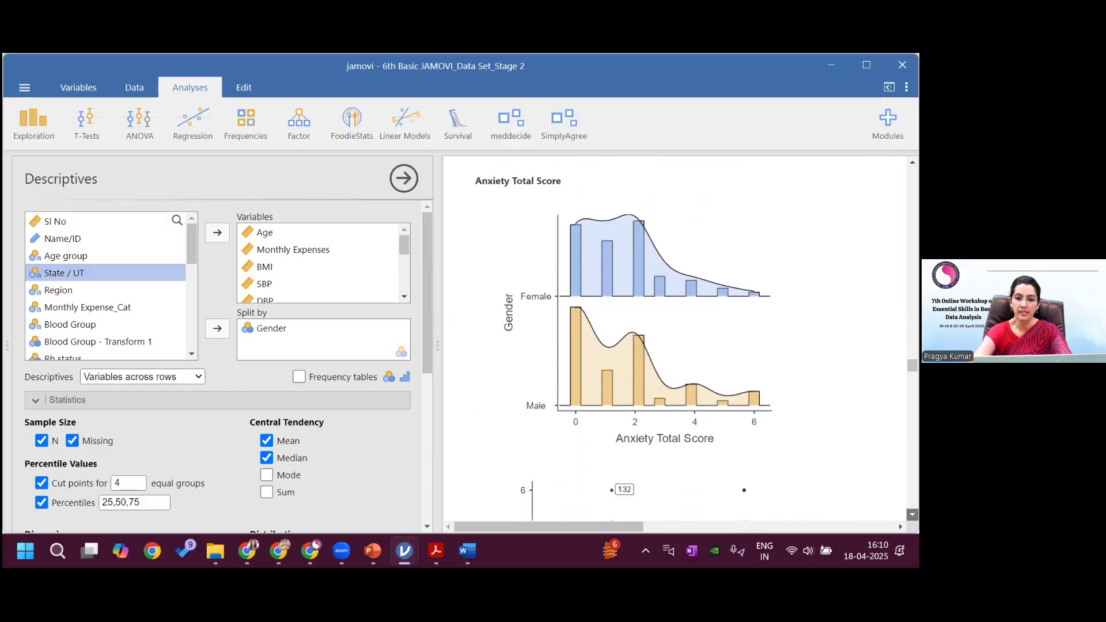
click(912, 514)
click(912, 515)
click(913, 515)
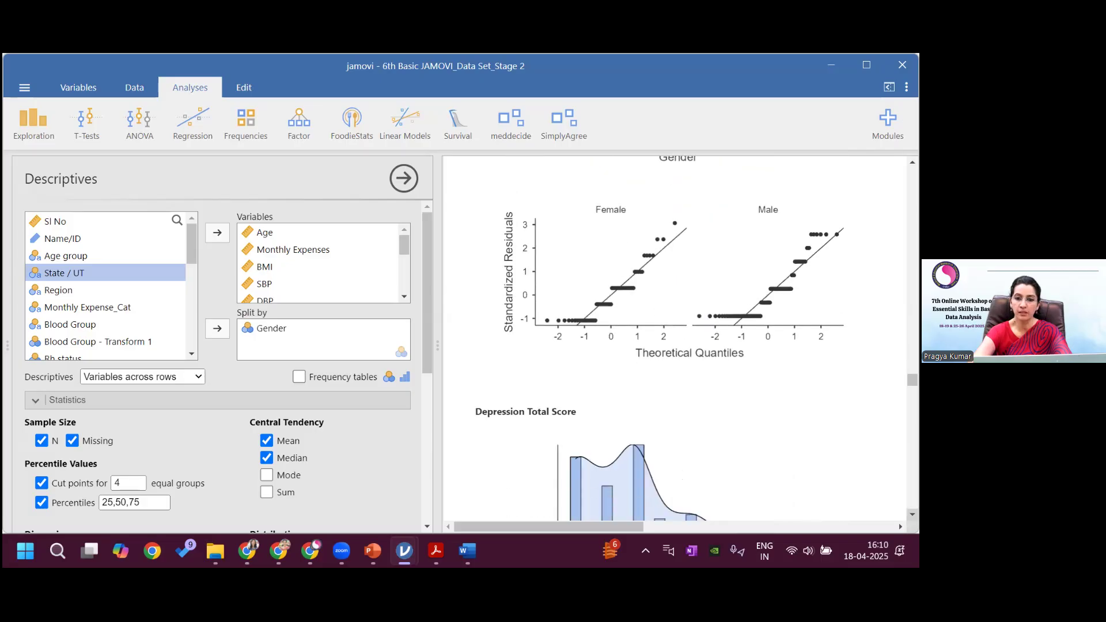
click(913, 515)
click(913, 515)
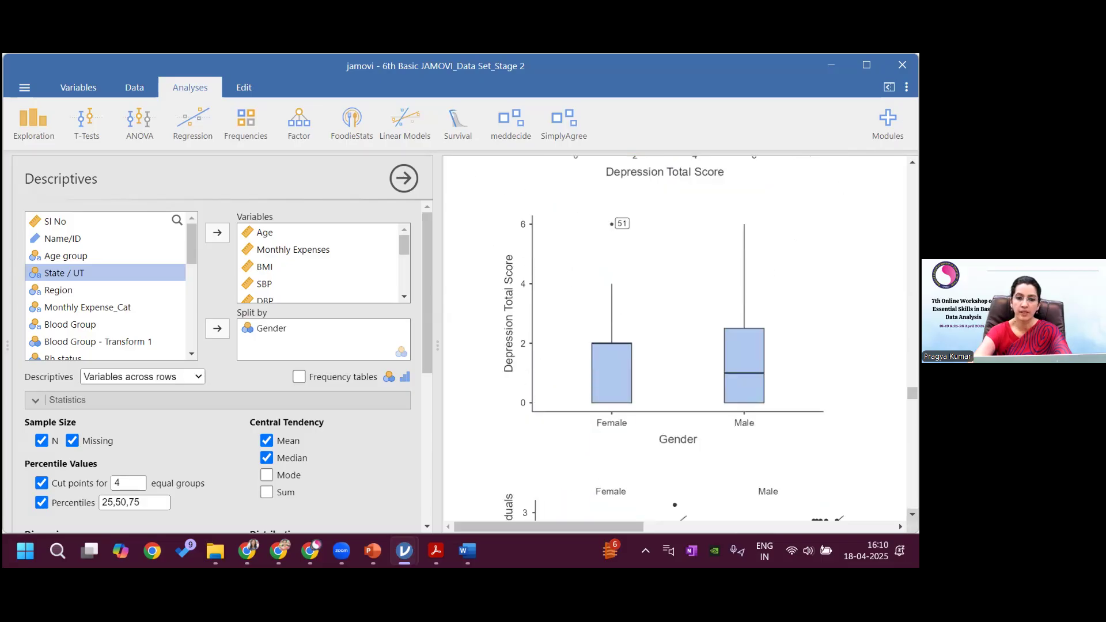
click(913, 515)
click(913, 514)
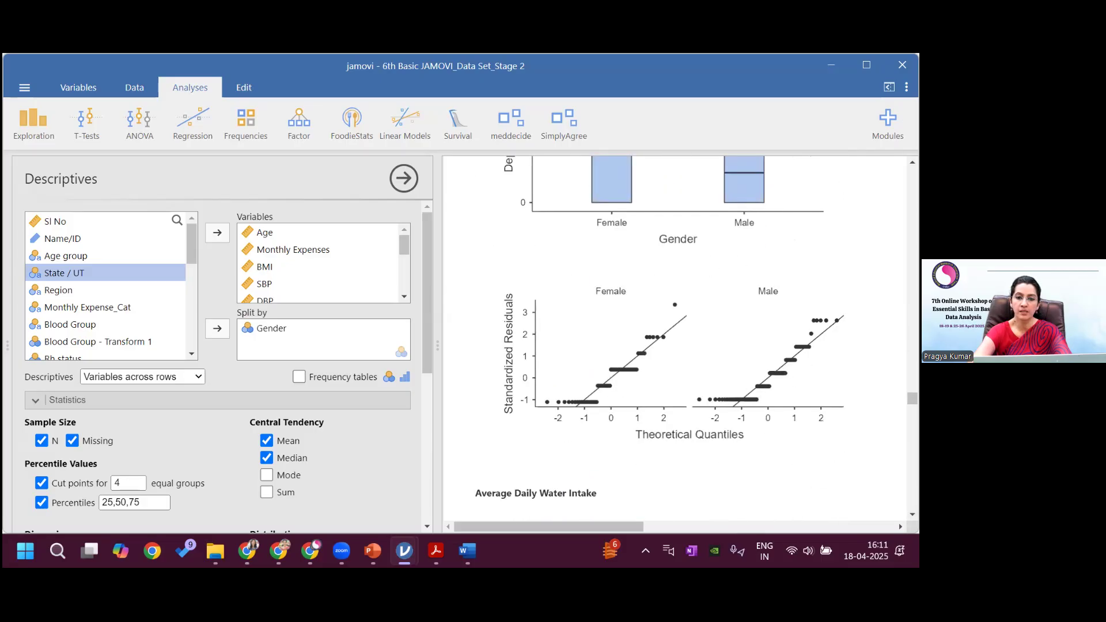
Inspect the gender-split distribution plots of Average Daily Water Intake, Physical Activity per day and Screen Time per Day.
click(913, 514)
click(913, 515)
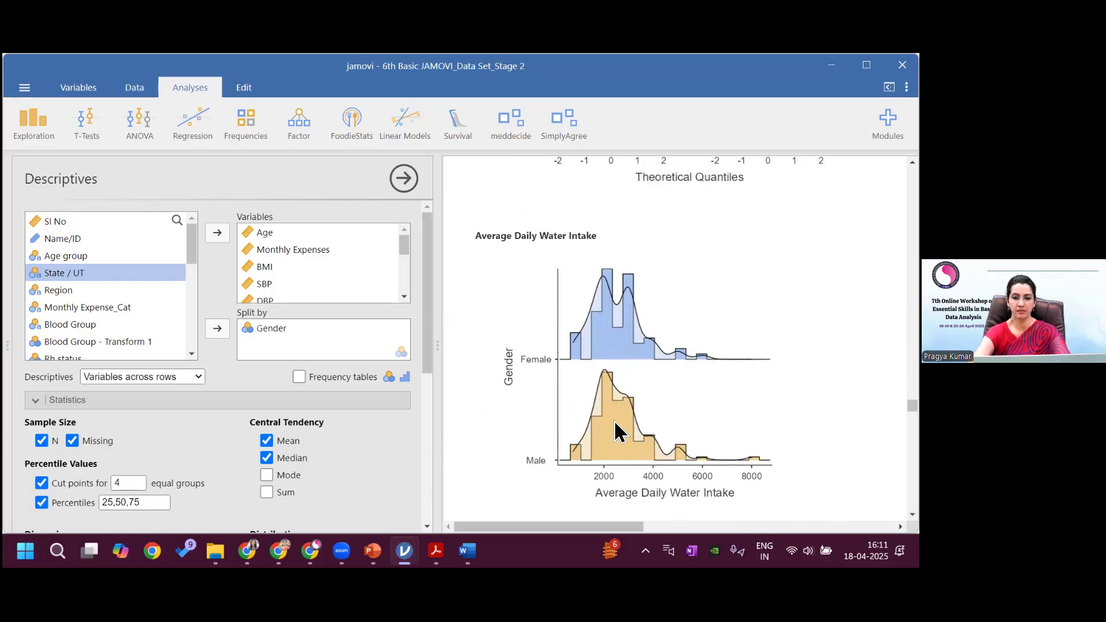
scroll(674, 340, down, 5)
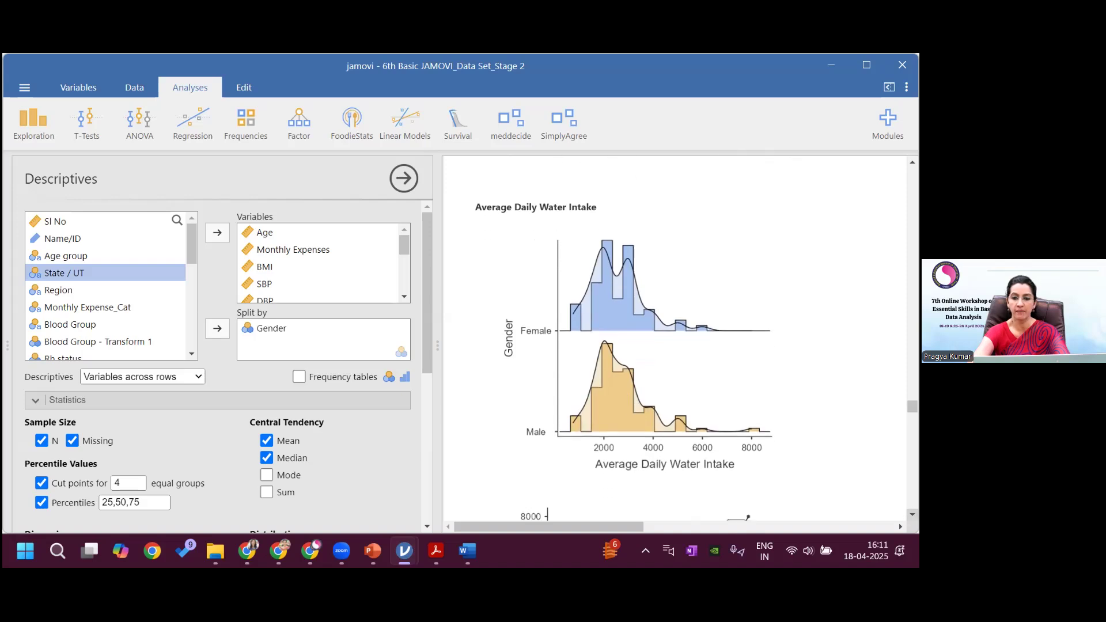
scroll(674, 340, down, 5)
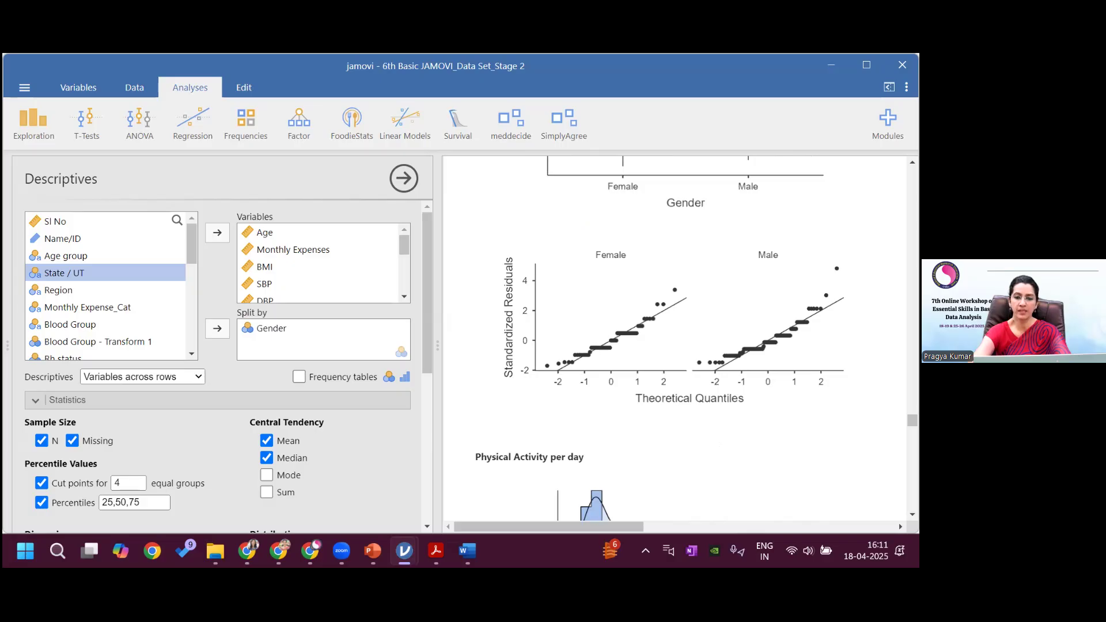
scroll(674, 340, down, 5)
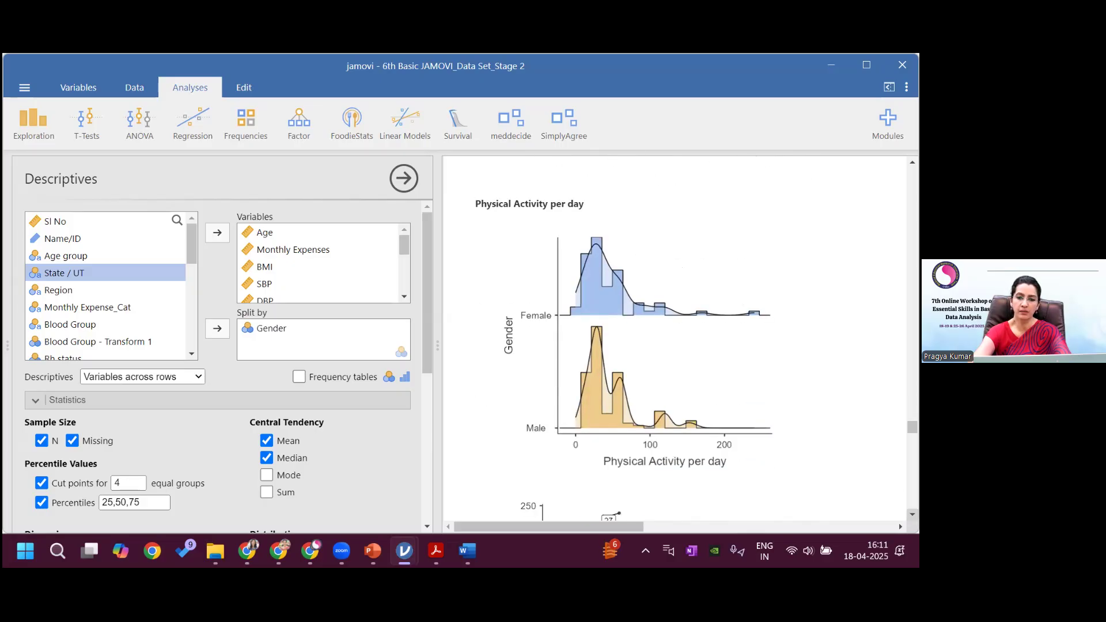
scroll(675, 340, down, 1)
scroll(674, 340, down, 4)
scroll(674, 340, down, 8)
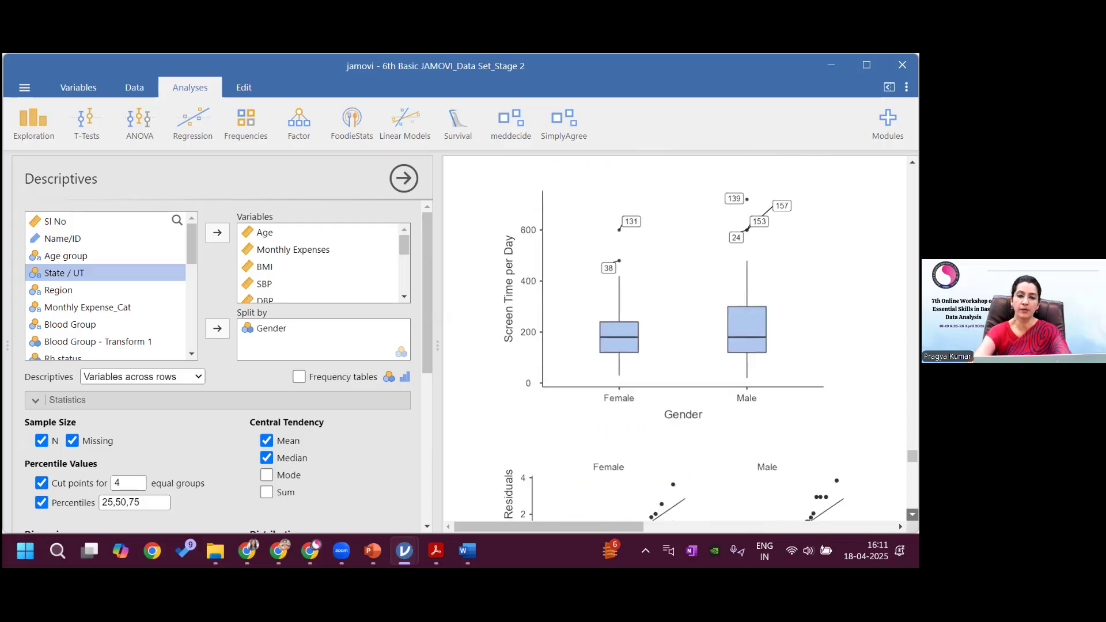
scroll(674, 340, down, 3)
Remove Gender as the split variable from the Descriptives analysis.
click(270, 329)
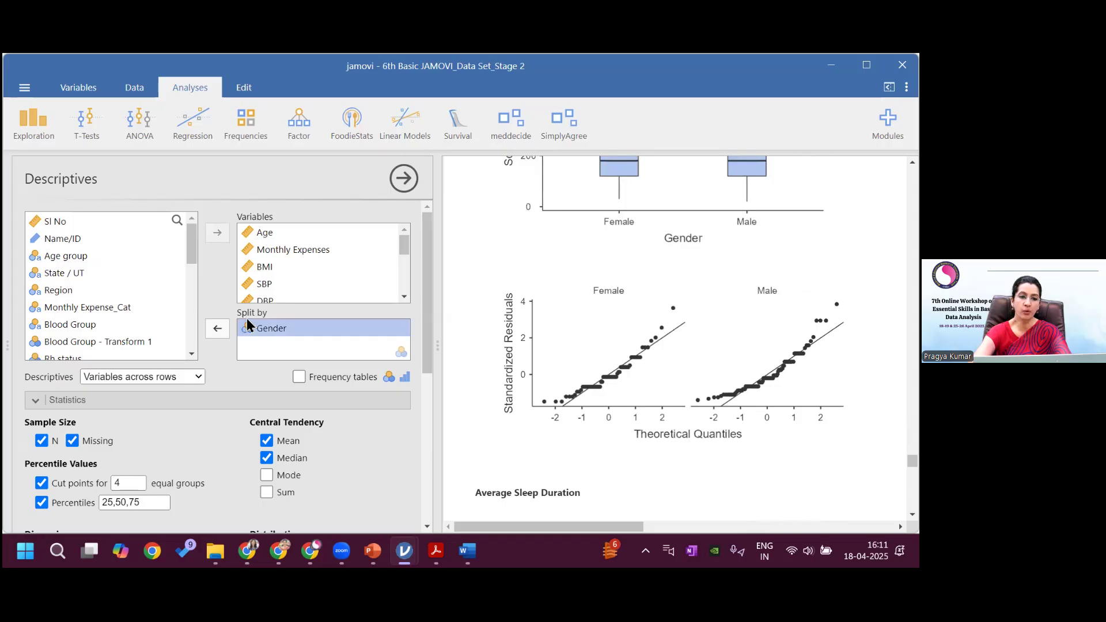
click(218, 329)
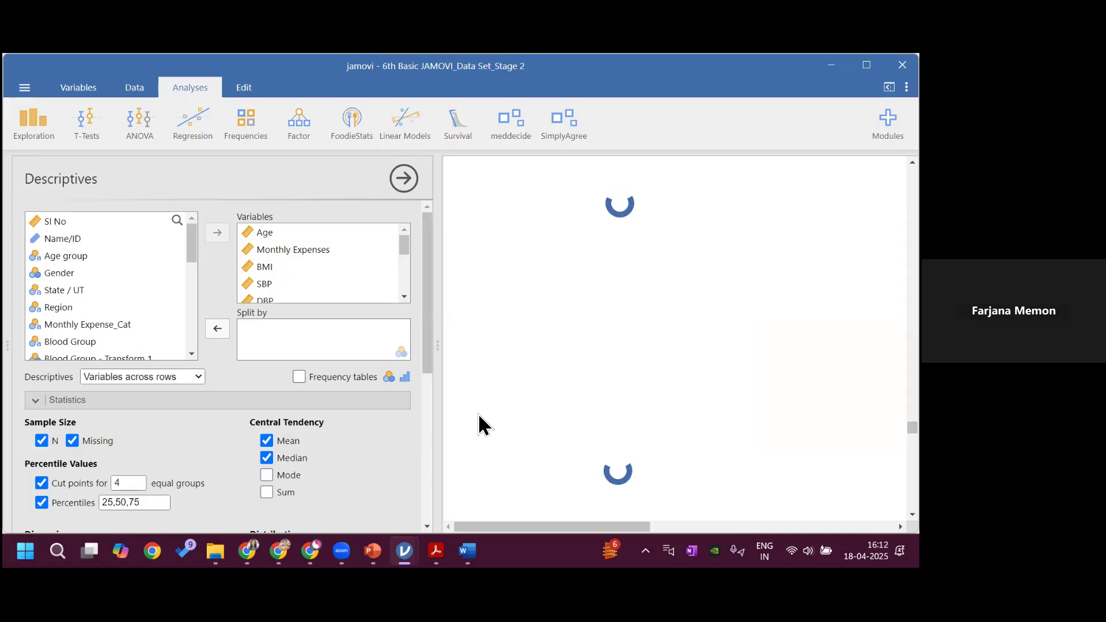
drag(429, 413, 421, 322)
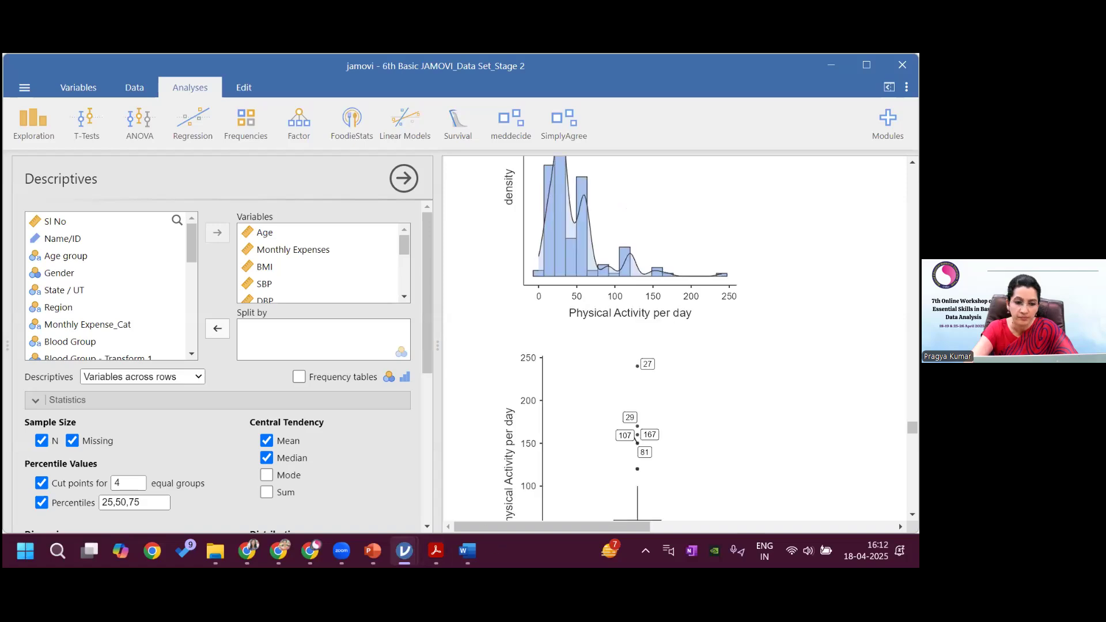
Switch to the Session_1 folder in File Explorer and circle the Demo_Frequency and Descriptive and 6th Basic JAMOVI_Data Set_Stage 2 files, clearing the drawing.
mouse_move(216, 551)
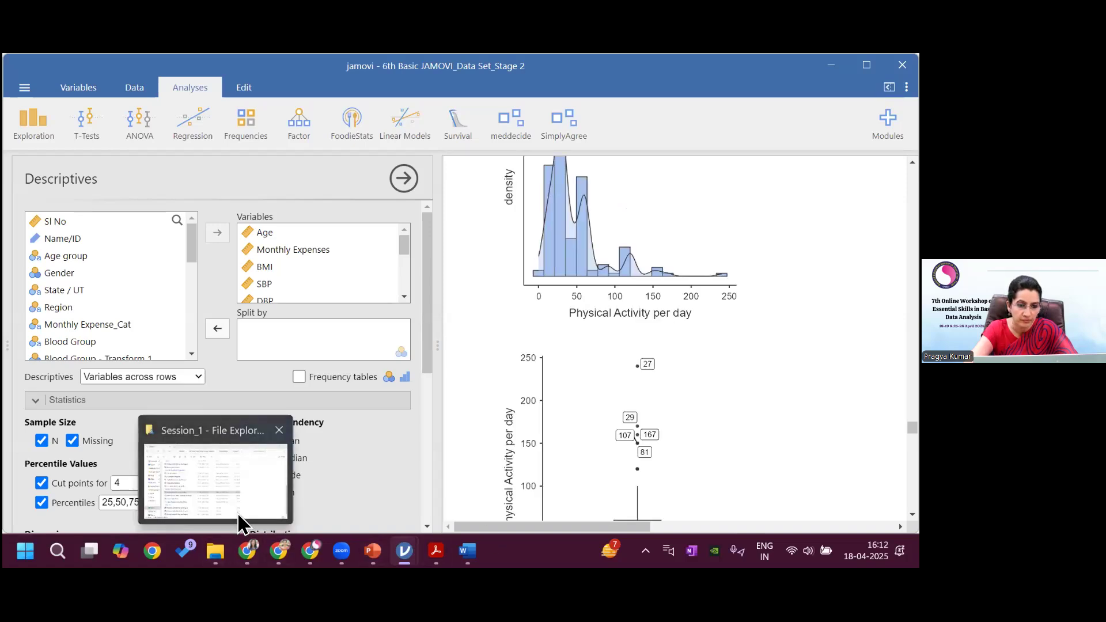
click(245, 516)
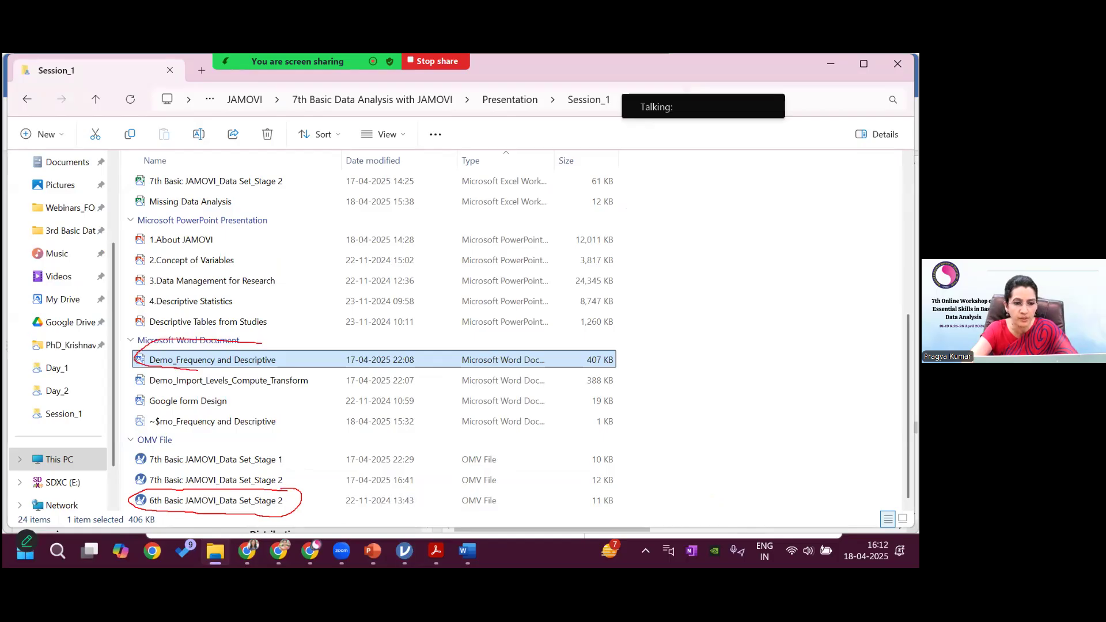
drag(259, 373, 266, 347)
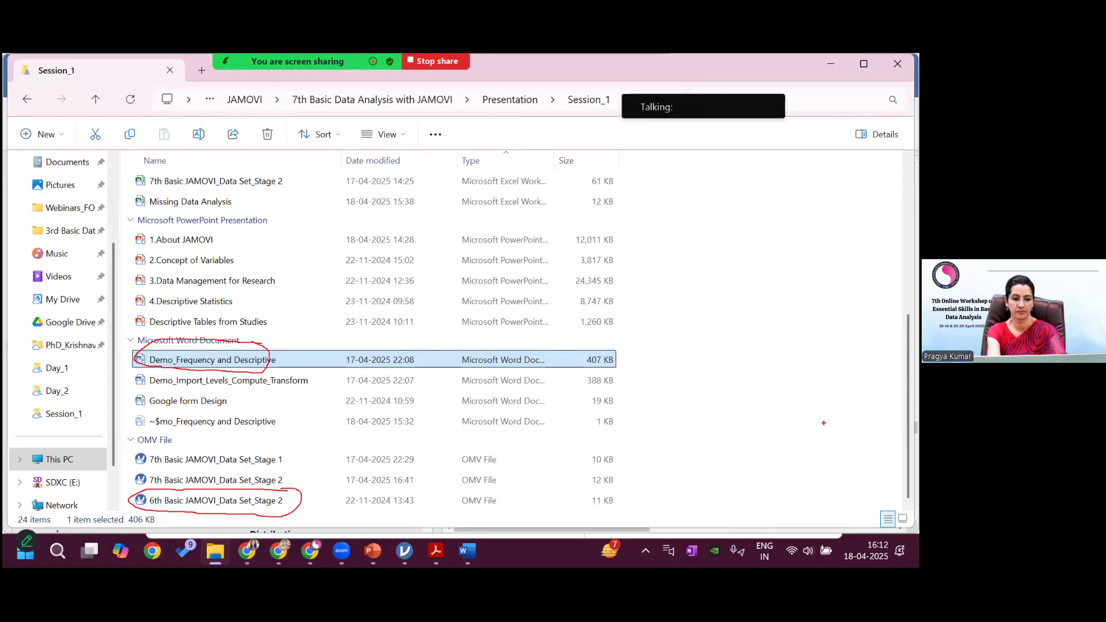
key(Escape)
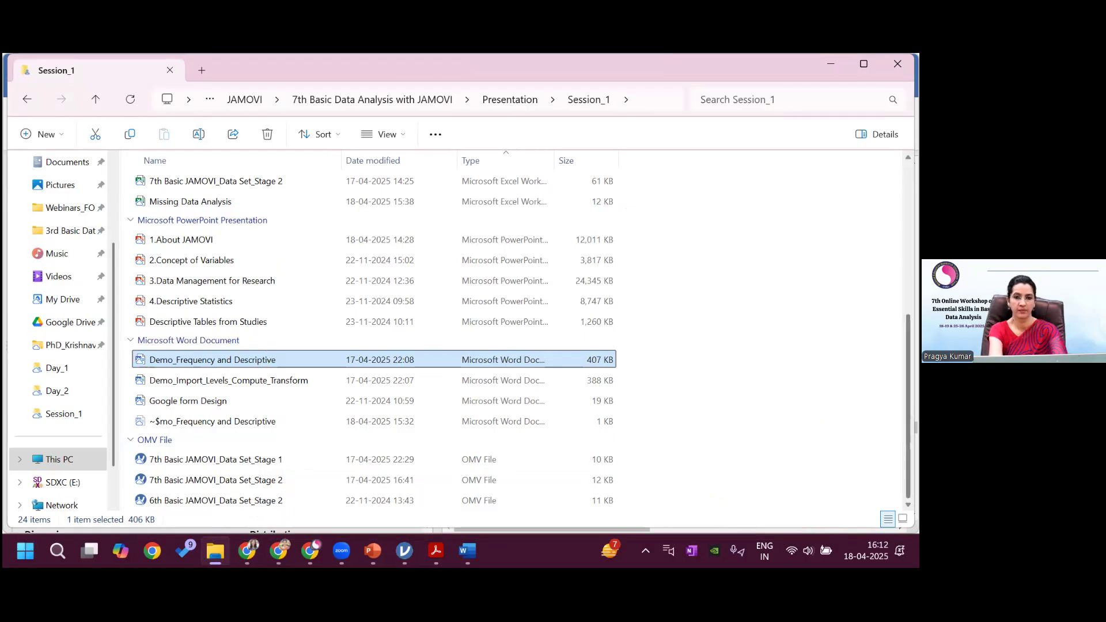
scroll(597, 447, up, 5)
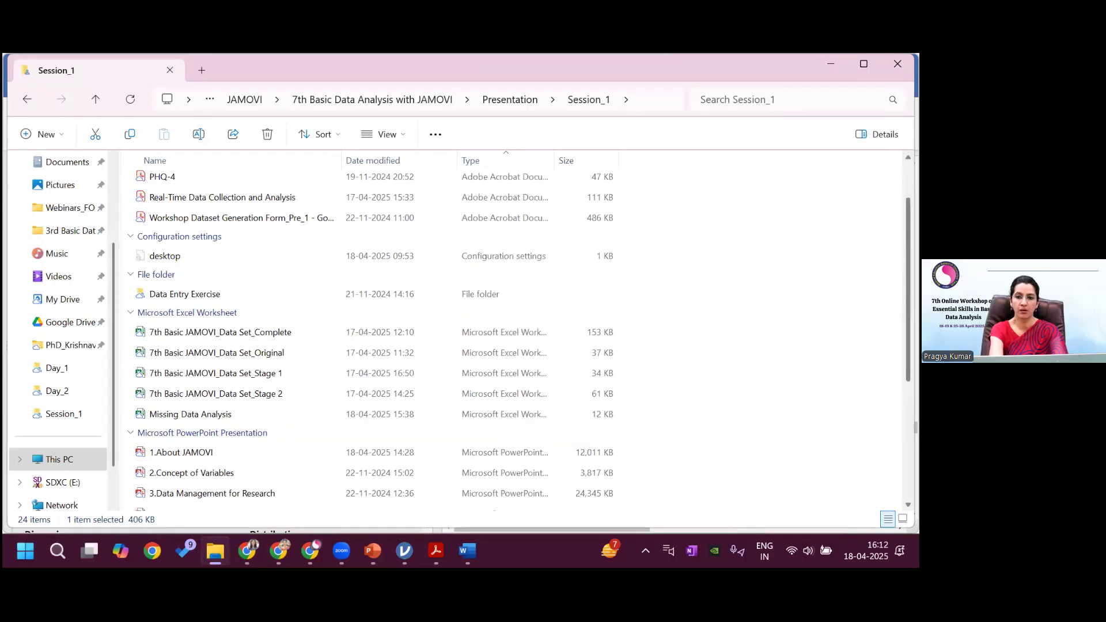